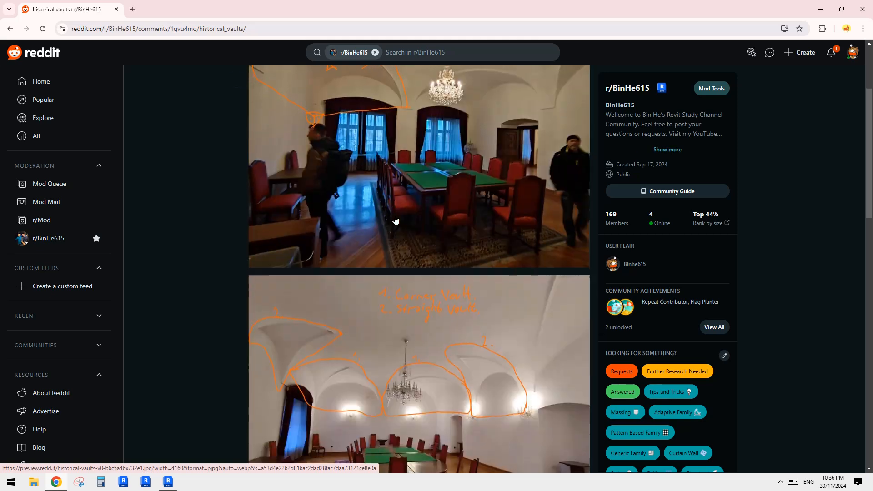
# - Examine the annotated photos of the historical vaults in the Reddit post, comparing the marked vault types
pyautogui.scroll(6, 397, 223)
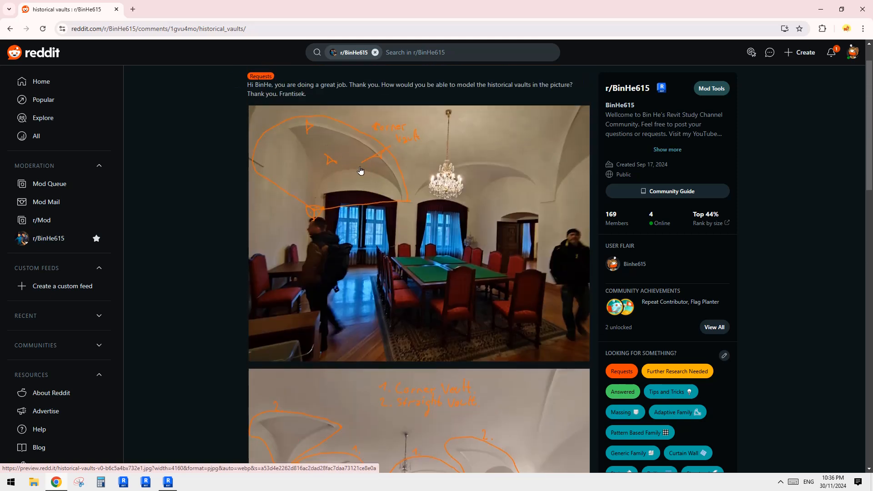
pyautogui.scroll(-6, 327, 146)
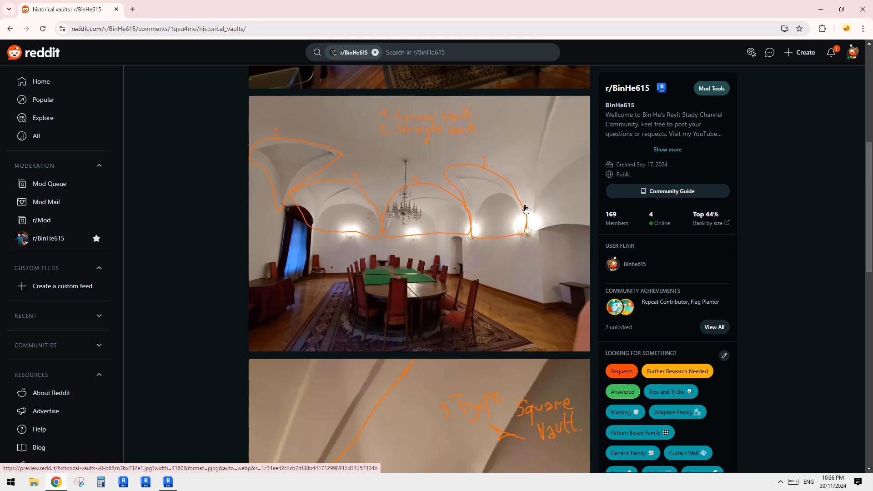
pyautogui.scroll(-3, 482, 197)
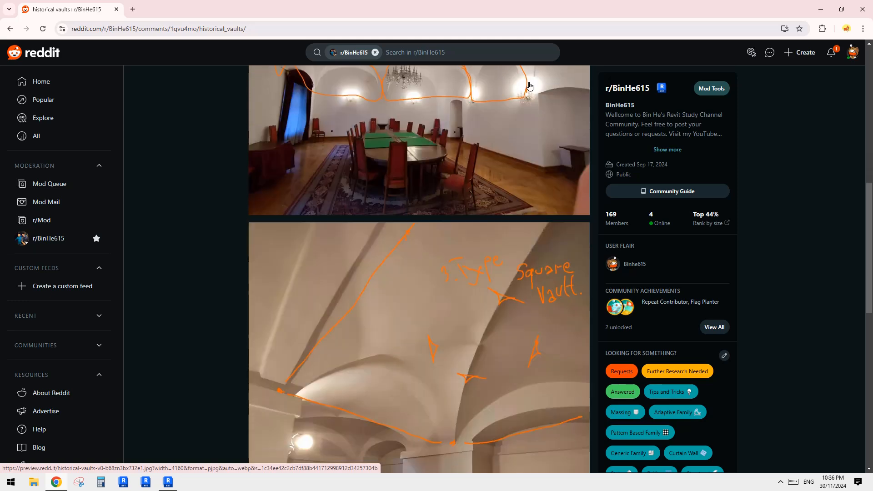
pyautogui.scroll(-3, 456, 262)
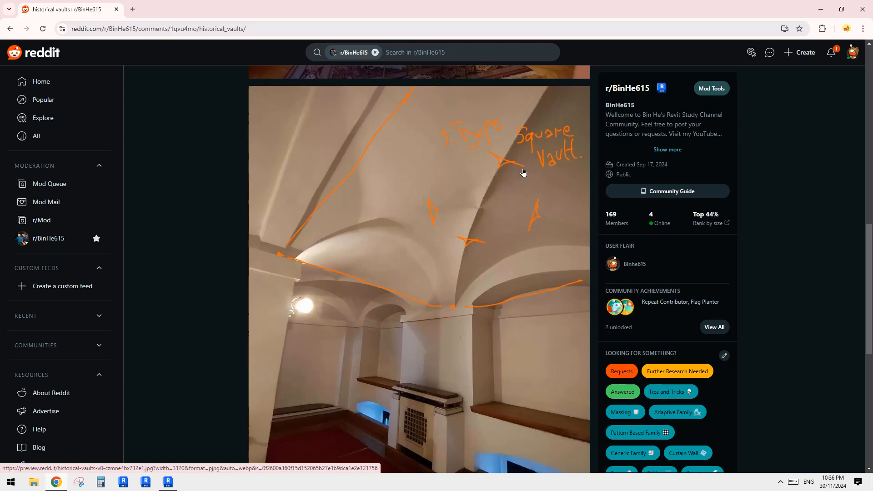
pyautogui.scroll(7, 523, 172)
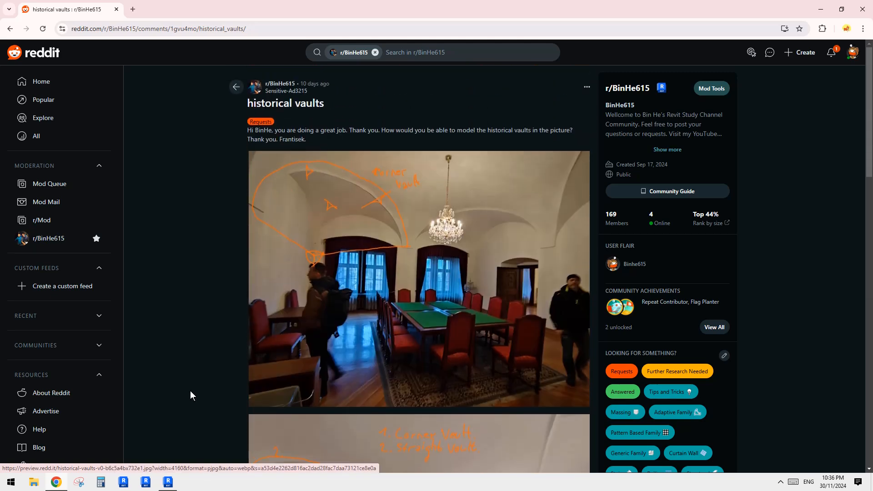
# - Switch to Revit and create a new family from the Metric Generic Model template
pyautogui.hotkey('alt', 'Tab')
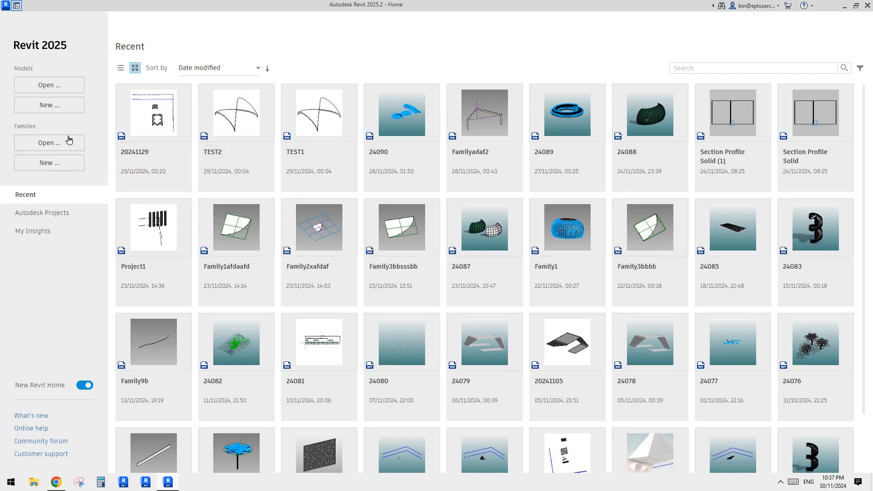
pyautogui.click(54, 163)
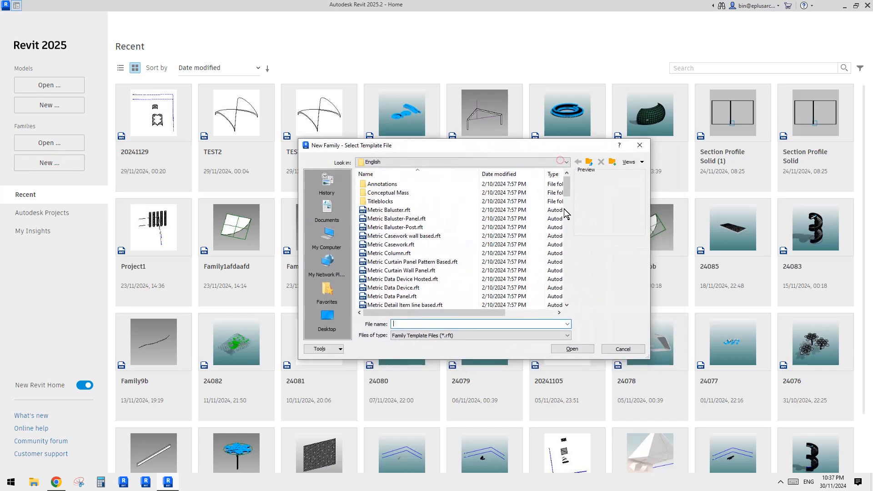
pyautogui.moveTo(567, 211)
pyautogui.mouseDown()
pyautogui.moveTo(567, 234)
pyautogui.moveTo(569, 224)
pyautogui.mouseUp()
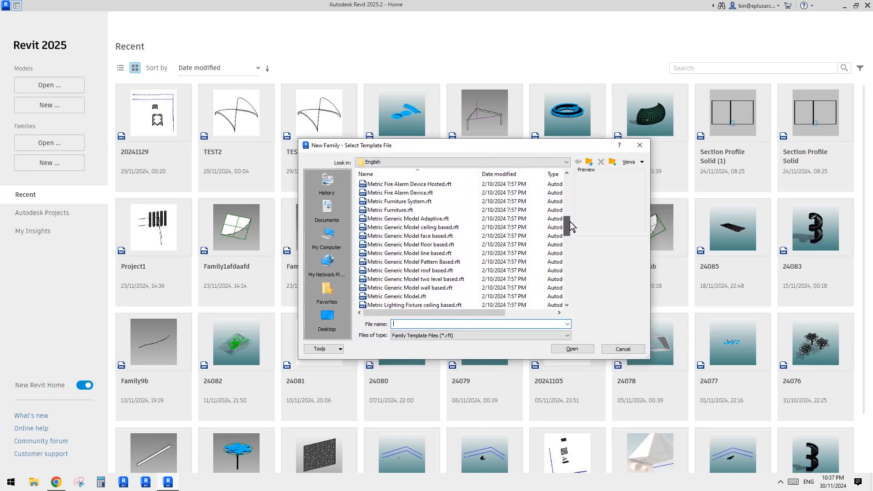
pyautogui.click(397, 296)
pyautogui.click(579, 349)
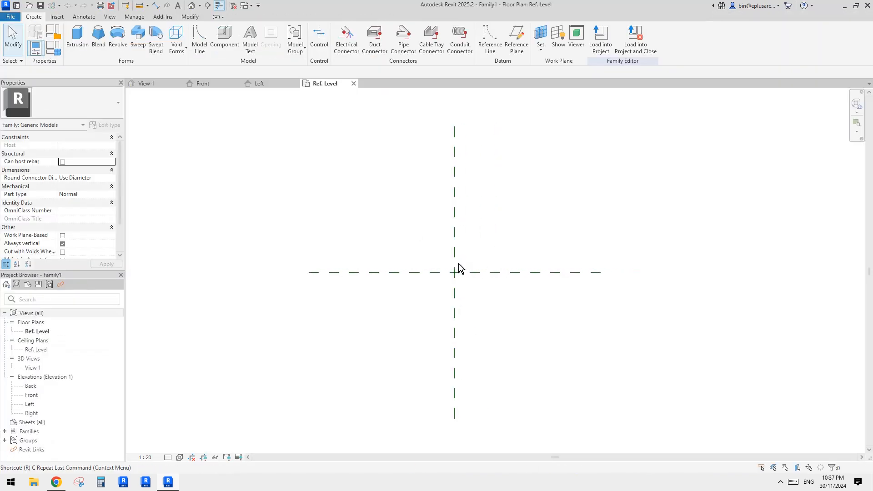
# - Draw a vertical reference plane to the left of the centre reference plane in the Ref. Level plan
pyautogui.press('r')
pyautogui.press('p')
pyautogui.click(415, 197)
pyautogui.press('Escape')
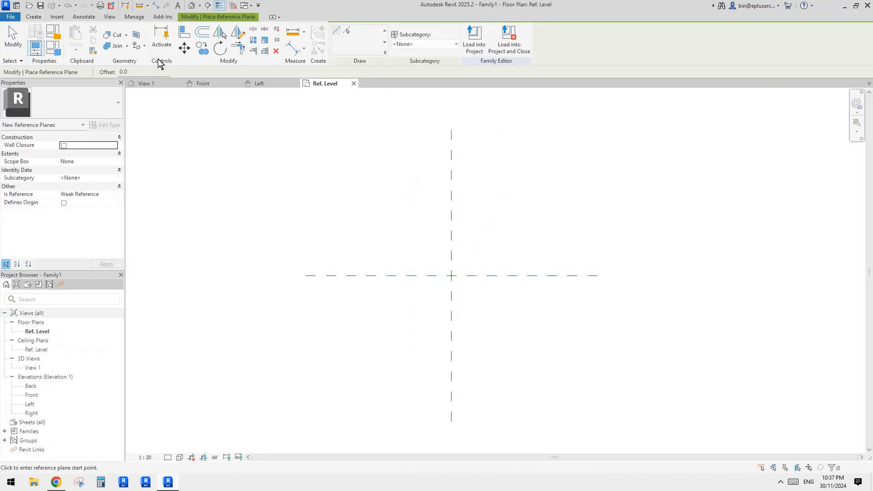
pyautogui.click(34, 16)
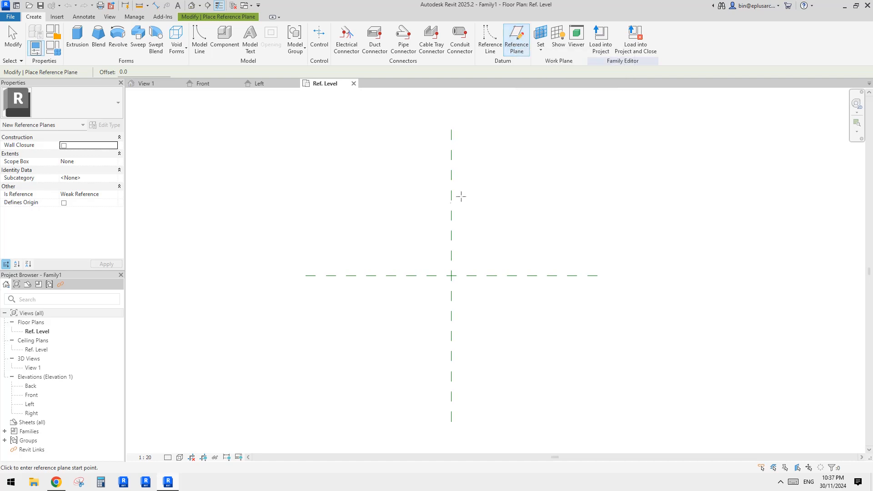
pyautogui.click(402, 220)
pyautogui.click(401, 340)
pyautogui.press('Escape')
pyautogui.press('Escape')
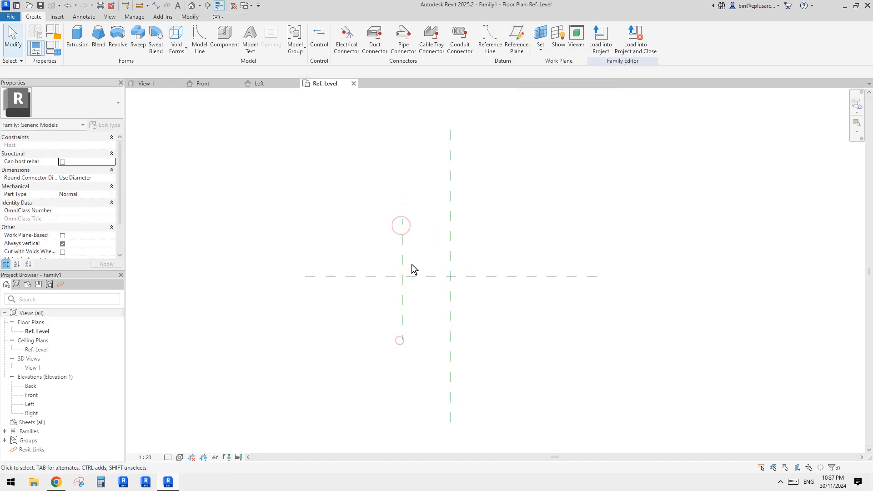
# - Mirror the new vertical reference plane about the vertical centre reference plane
pyautogui.click(402, 249)
pyautogui.moveTo(452, 254); pyautogui.dragTo(439, 254, button='middle')
pyautogui.press('m')
pyautogui.press('m')
pyautogui.click(437, 247)
pyautogui.moveTo(502, 240); pyautogui.dragTo(473, 255)
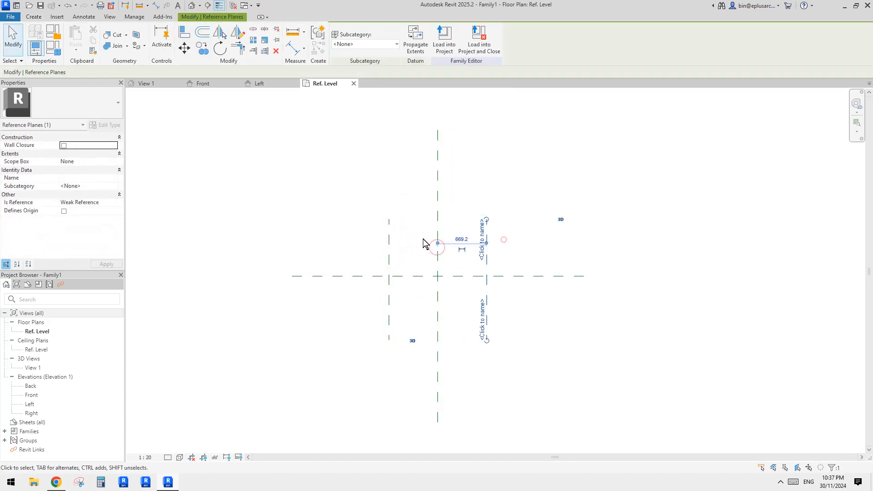
pyautogui.keyDown('ctrl'); pyautogui.moveTo(413, 238); pyautogui.dragTo(379, 255); pyautogui.keyUp('ctrl')
pyautogui.moveTo(470, 261); pyautogui.dragTo(467, 267, button='middle')
pyautogui.press('r')
pyautogui.press('o')
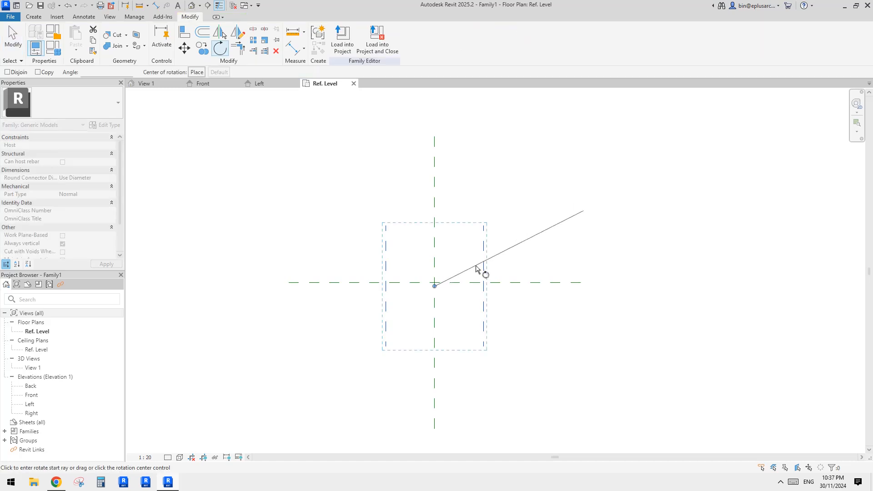
pyautogui.click(531, 258)
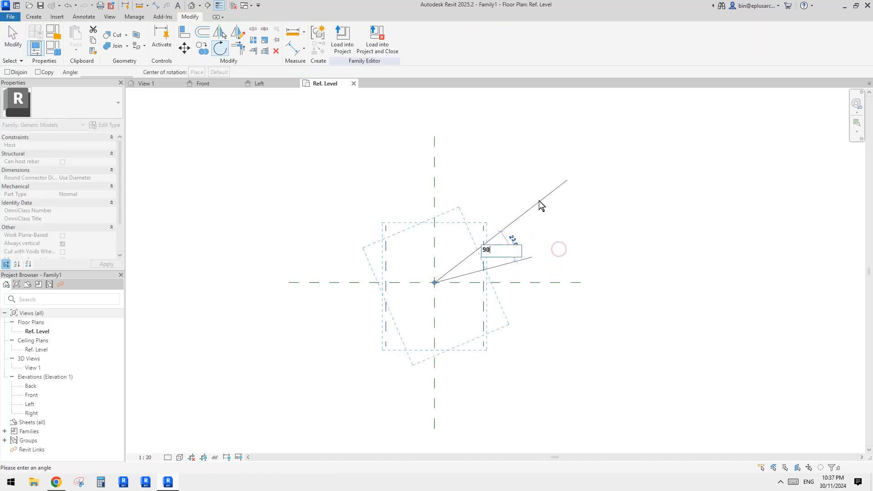
pyautogui.press('Escape')
pyautogui.press('Escape')
# - Rotate a copy of both outer vertical reference planes by 90 degrees to form a square grid around the centre
pyautogui.keyDown('ctrl'); pyautogui.moveTo(510, 241); pyautogui.dragTo(466, 257); pyautogui.keyUp('ctrl')
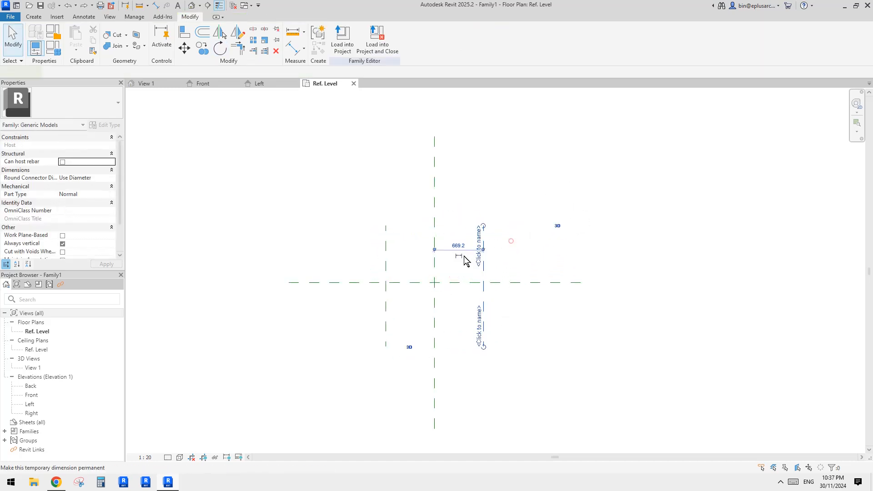
pyautogui.keyDown('ctrl'); pyautogui.moveTo(407, 242); pyautogui.dragTo(373, 256); pyautogui.keyUp('ctrl')
pyautogui.moveTo(471, 249); pyautogui.dragTo(469, 253, button='middle')
pyautogui.press('r')
pyautogui.press('o')
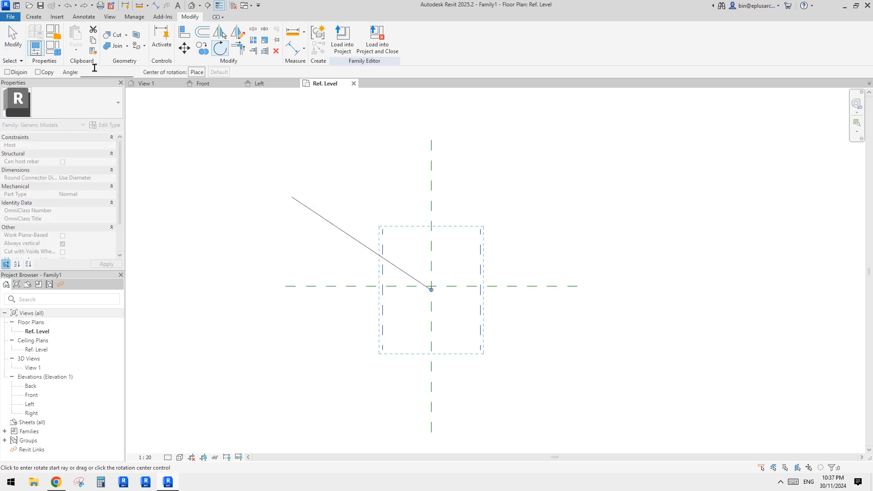
pyautogui.click(38, 72)
pyautogui.click(547, 221)
pyautogui.write('90')
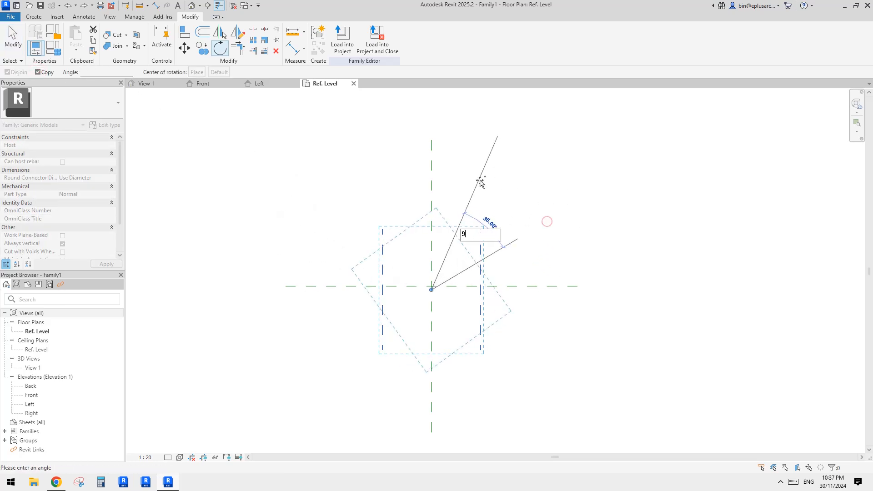
pyautogui.press('Return')
# - Add one aligned dimension chain across the three vertical reference planes and another across the three horizontal ones
pyautogui.press('d')
pyautogui.press('i')
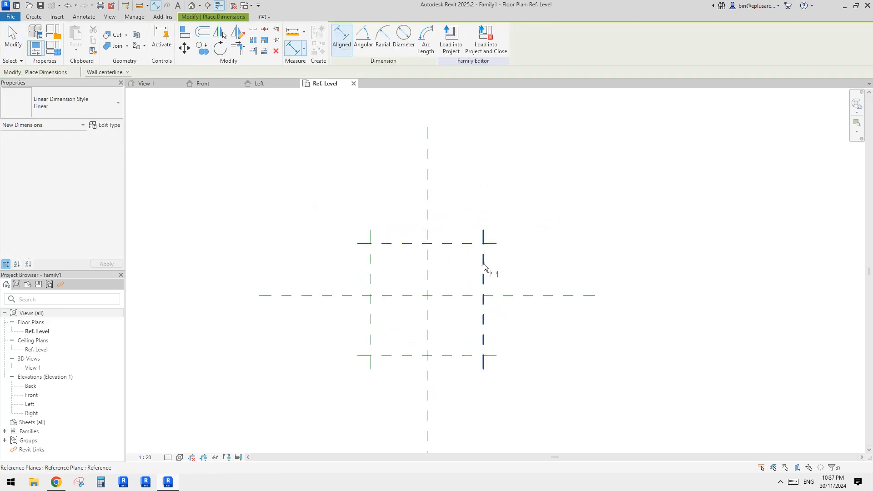
pyautogui.click(483, 263)
pyautogui.click(428, 266)
pyautogui.click(371, 275)
pyautogui.click(410, 190)
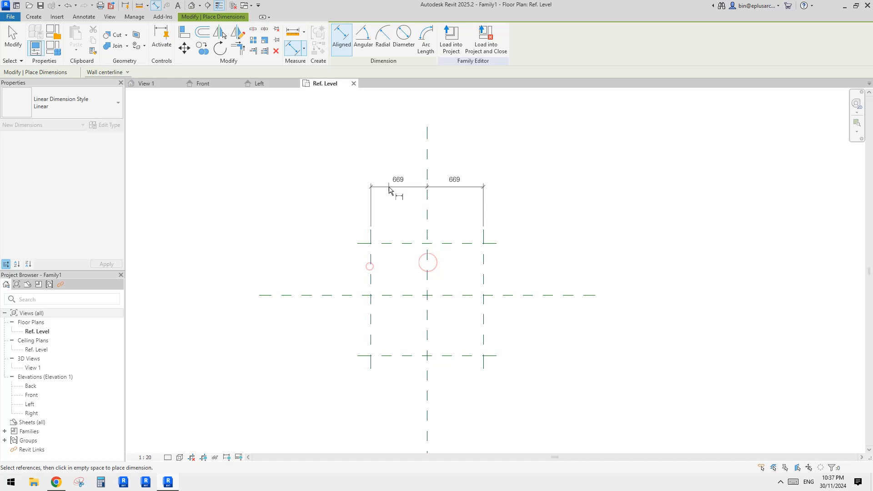
pyautogui.click(473, 246)
pyautogui.click(474, 299)
pyautogui.click(481, 359)
pyautogui.click(528, 355)
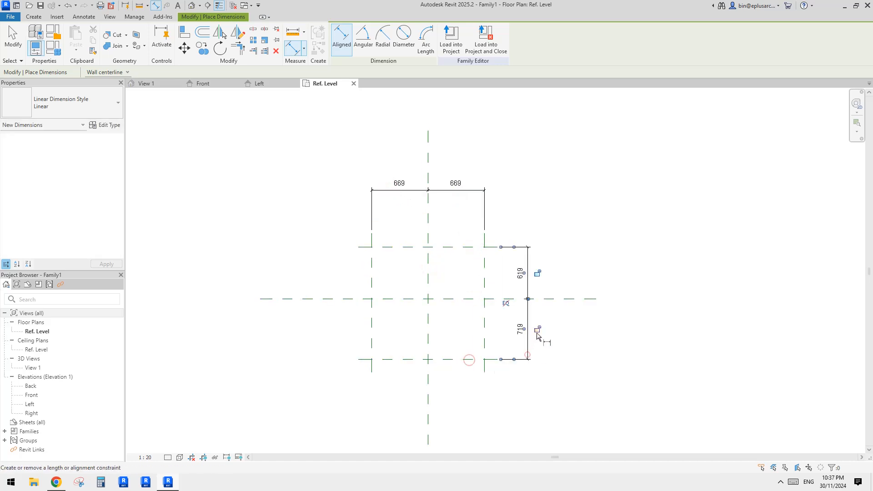
# - Apply the equality constraint to both dimension chains so the outer reference planes are centred
pyautogui.click(505, 299)
pyautogui.press('Escape')
pyautogui.press('Escape')
pyautogui.click(455, 190)
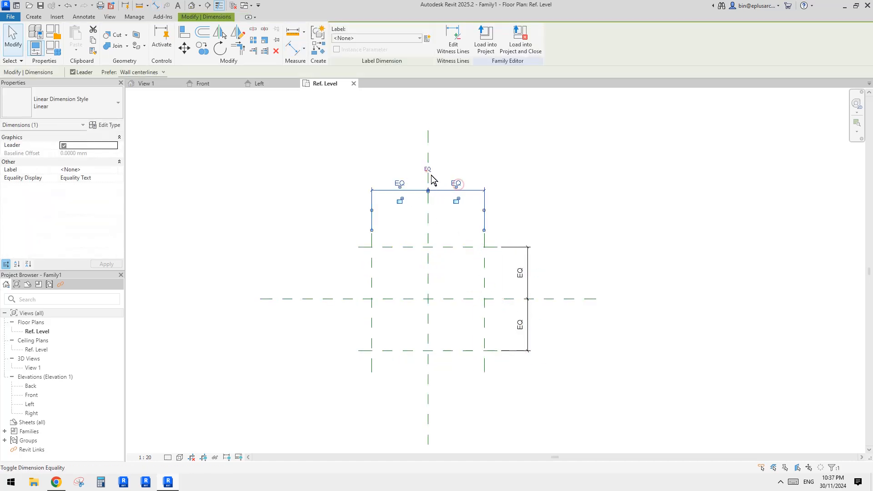
pyautogui.click(428, 171)
# - Add overall aligned dimensions between the two outer vertical reference planes and between the two outer horizontal ones
pyautogui.press('i')
pyautogui.click(485, 261)
pyautogui.click(372, 264)
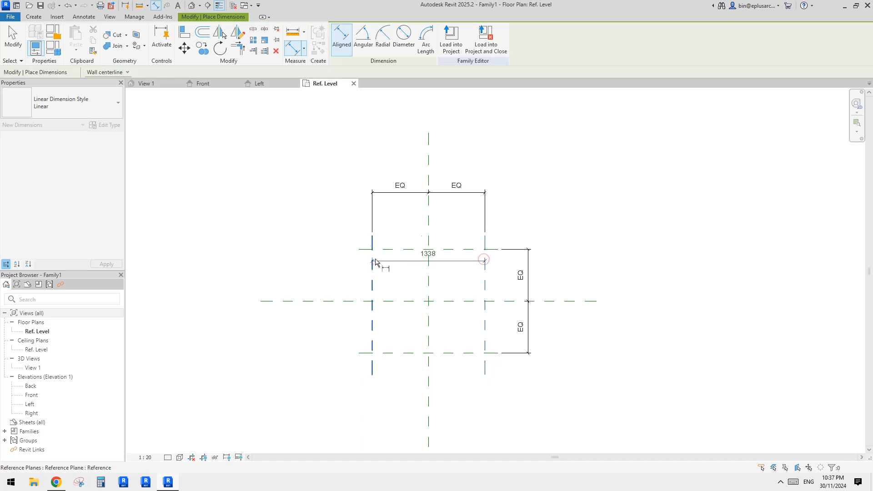
pyautogui.click(385, 168)
pyautogui.click(469, 249)
pyautogui.click(468, 353)
pyautogui.click(550, 333)
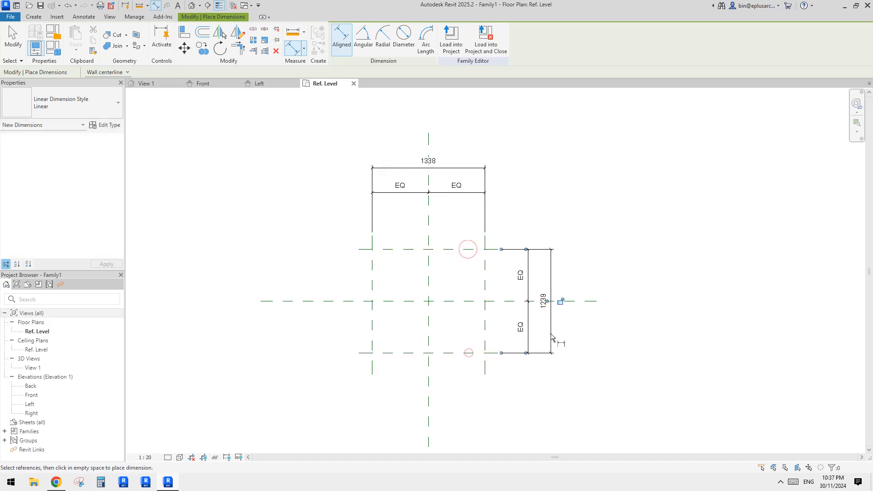
pyautogui.press('Escape')
pyautogui.press('Escape')
pyautogui.click(551, 281)
pyautogui.keyDown('ctrl'); pyautogui.click(468, 168); pyautogui.keyUp('ctrl')
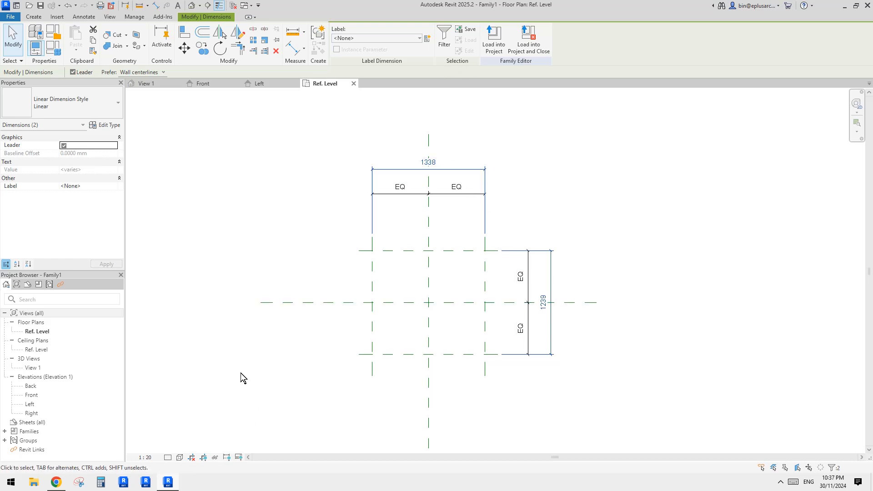
pyautogui.press('Escape')
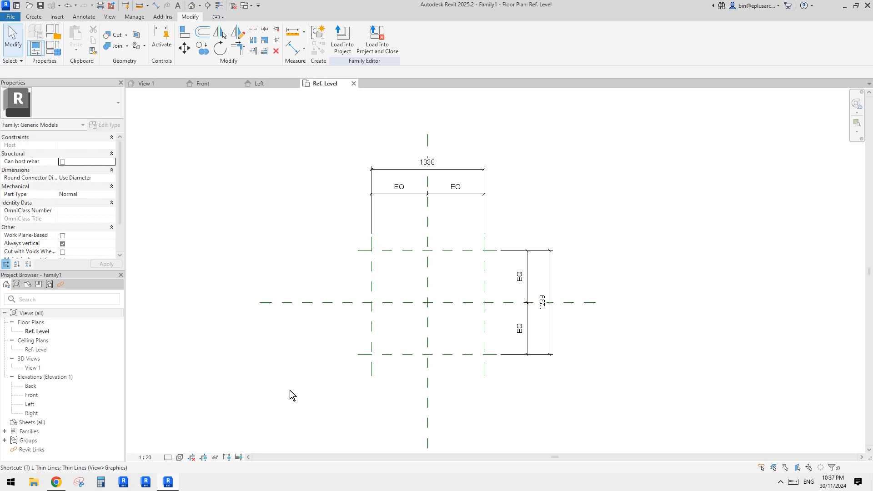
# - Try view scales 1:50, 1:20 and 1:100 on the plan, then undo the last scale change
pyautogui.click(146, 456)
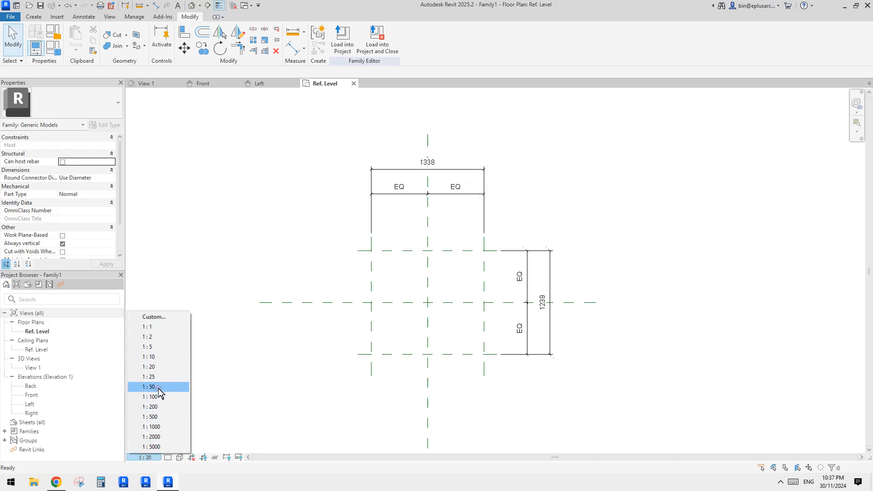
pyautogui.click(159, 389)
pyautogui.click(147, 457)
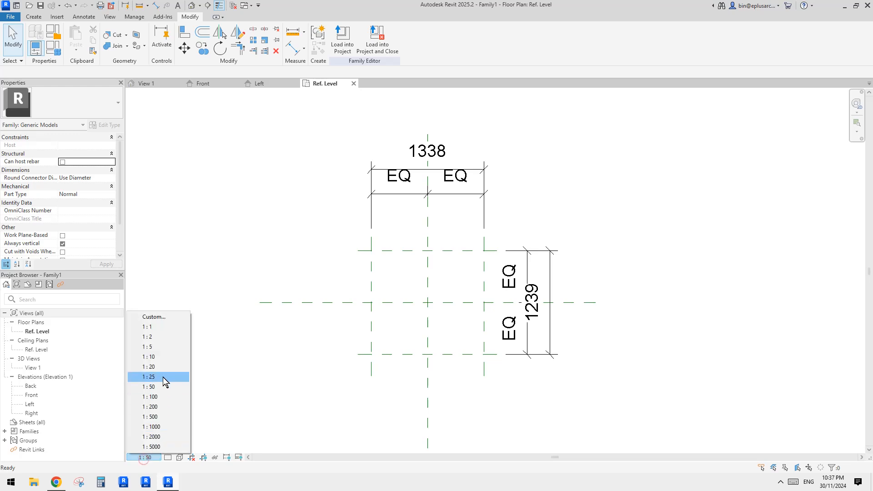
pyautogui.click(160, 369)
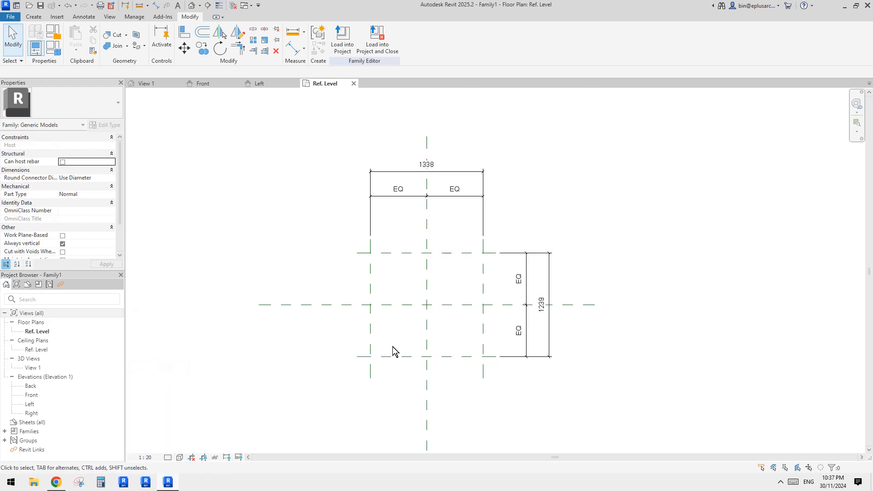
pyautogui.click(145, 457)
pyautogui.click(156, 397)
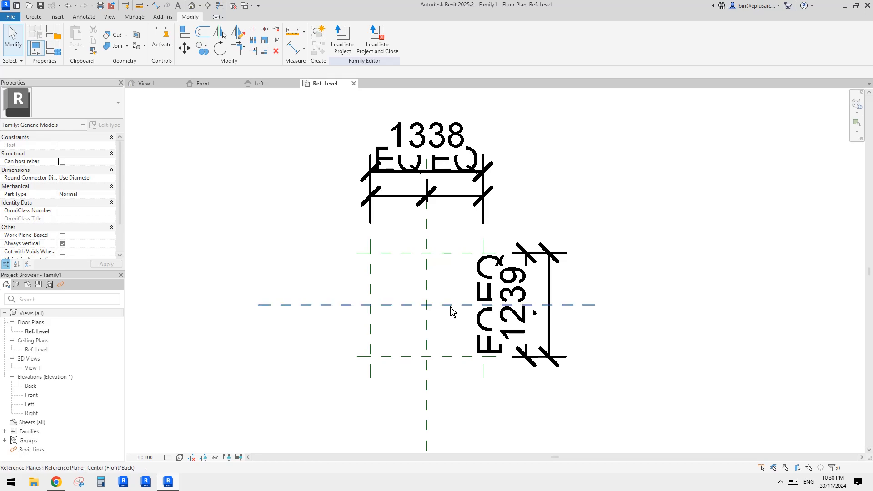
pyautogui.hotkey('ctrl', 'z')
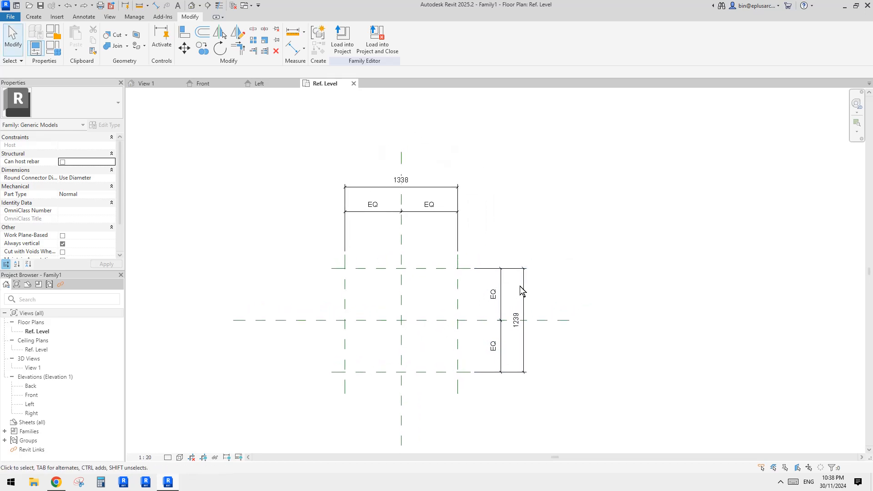
# - Label both overall dimensions with a new type family parameter named W
pyautogui.click(520, 269)
pyautogui.keyDown('ctrl'); pyautogui.click(411, 184); pyautogui.keyUp('ctrl')
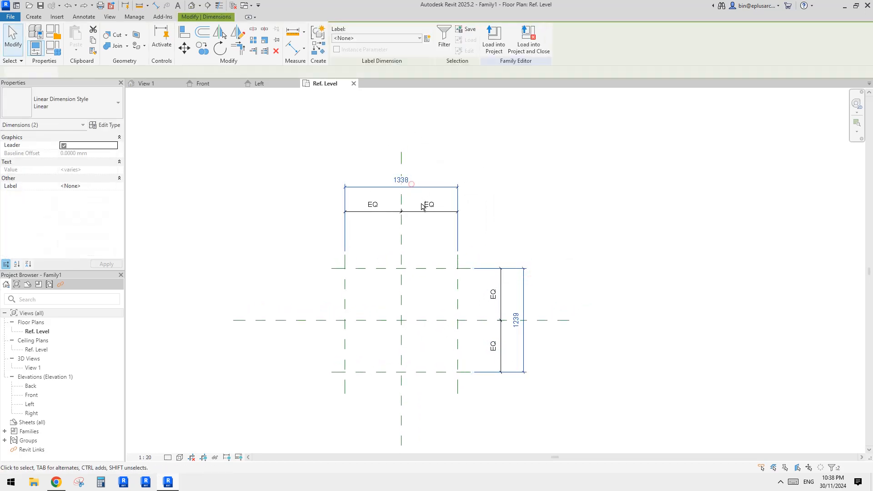
pyautogui.click(428, 38)
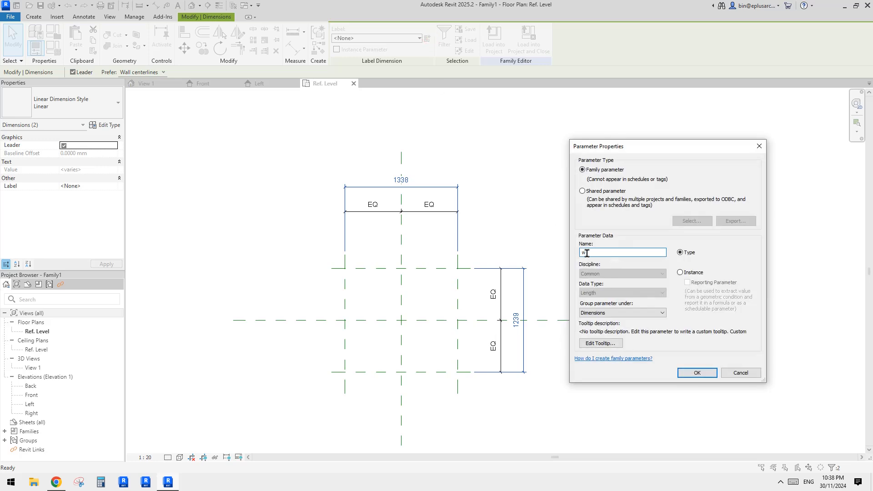
pyautogui.press('capslock')
pyautogui.write('W')
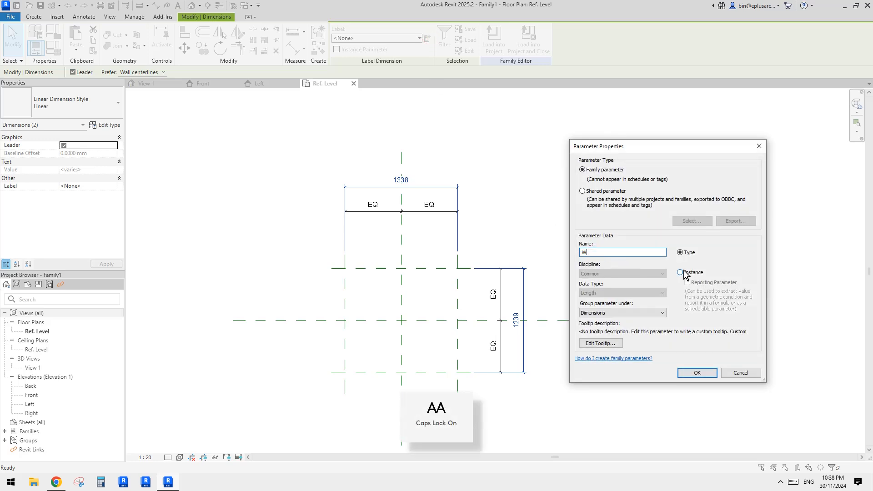
pyautogui.click(696, 372)
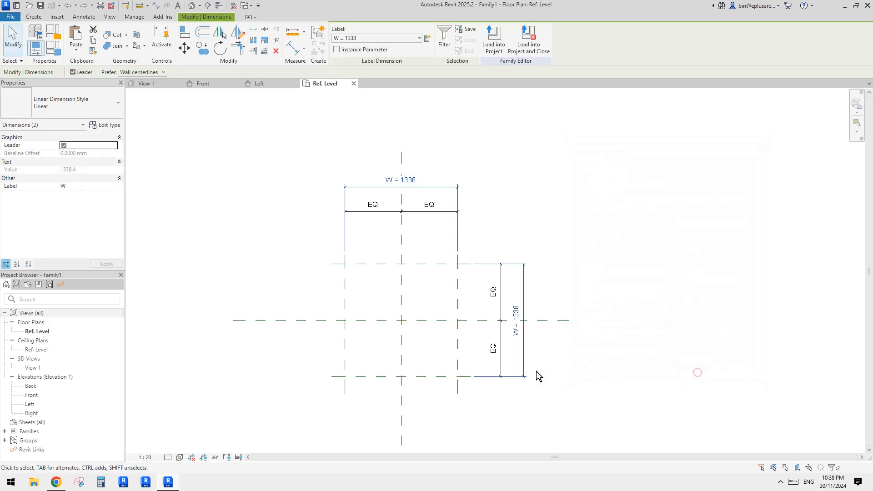
# - Deselect the labelled overall dimensions and open the Front elevation view
pyautogui.click(580, 359)
pyautogui.scroll(2, 455, 307)
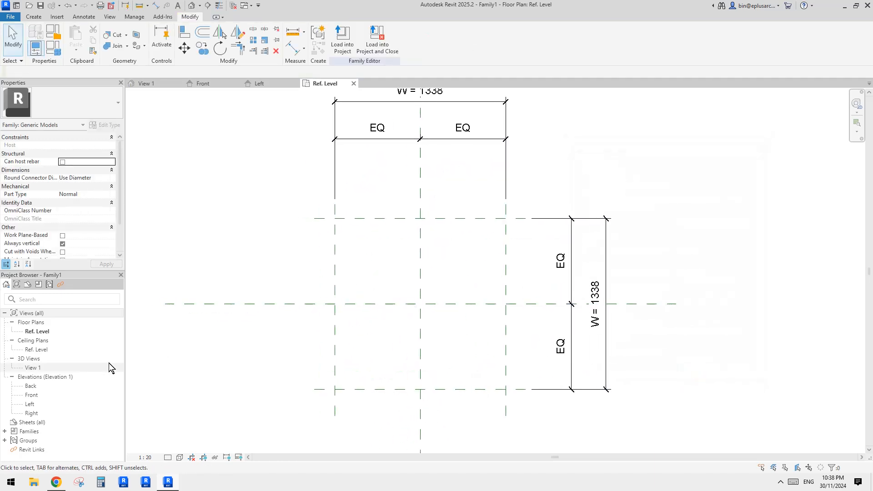
pyautogui.doubleClick(32, 394)
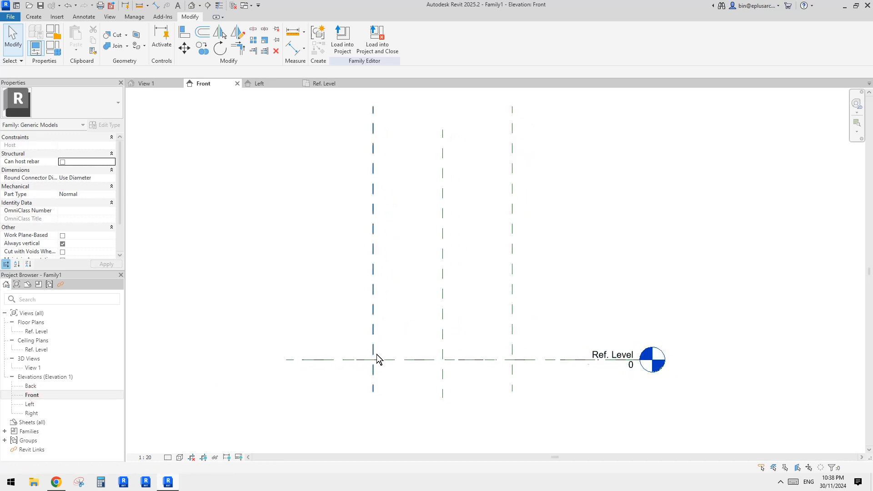
pyautogui.moveTo(419, 313); pyautogui.dragTo(418, 318, button='middle')
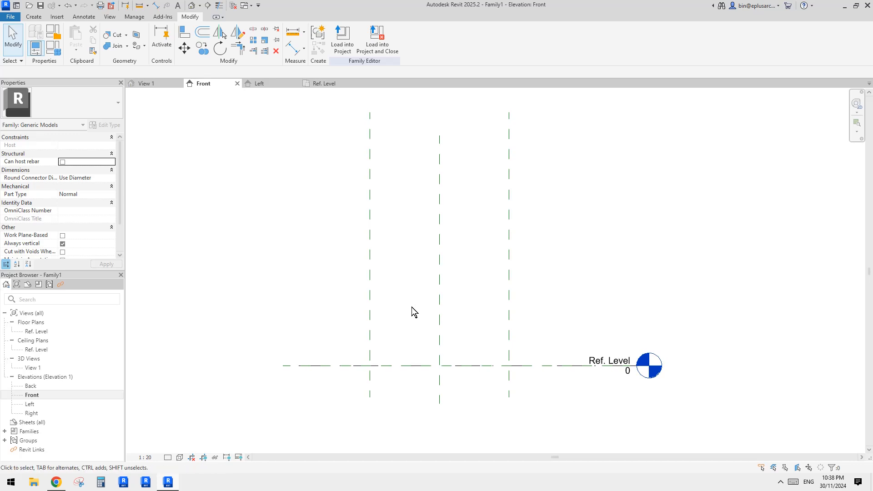
pyautogui.scroll(-2, 329, 270)
pyautogui.moveTo(329, 270); pyautogui.dragTo(329, 287, button='middle')
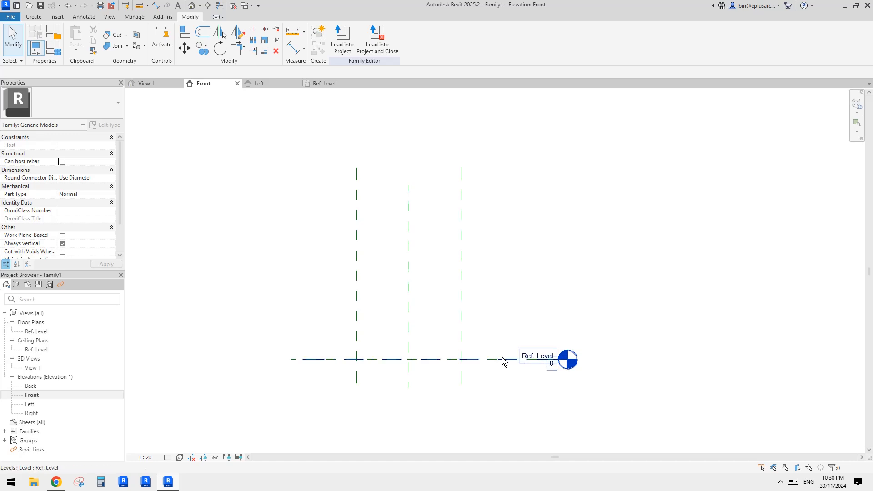
pyautogui.moveTo(400, 331); pyautogui.dragTo(413, 338, button='middle')
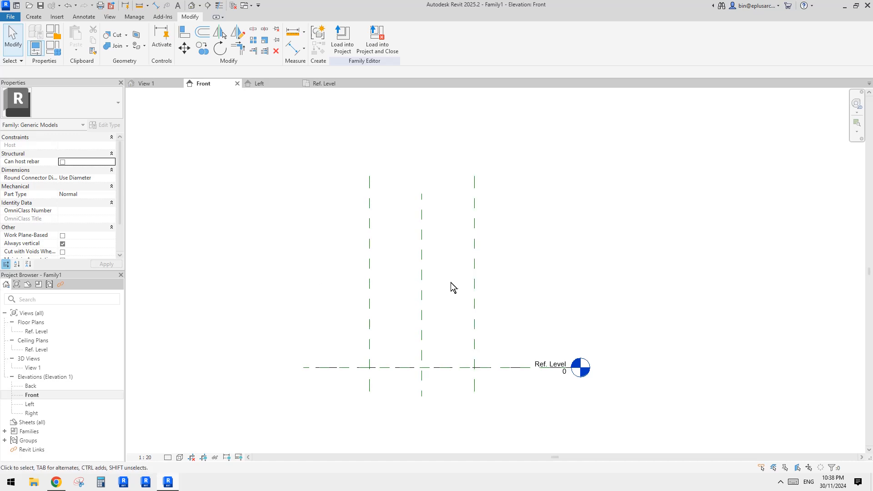
pyautogui.moveTo(472, 333); pyautogui.dragTo(474, 321, button='middle')
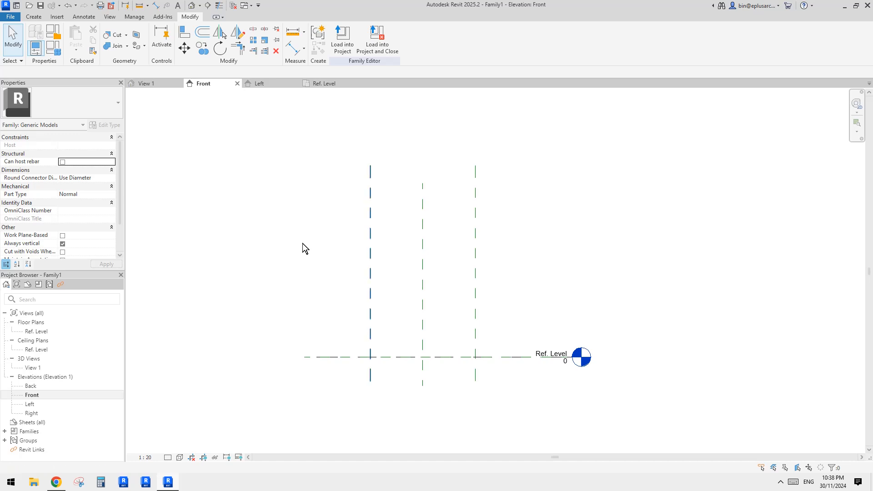
pyautogui.scroll(3, 411, 296)
pyautogui.moveTo(410, 293); pyautogui.dragTo(414, 277, button='middle')
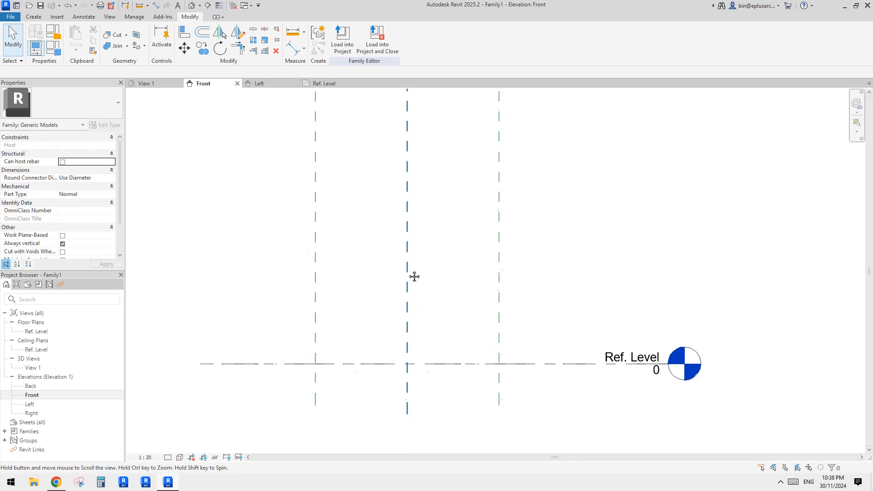
pyautogui.scroll(-3, 303, 199)
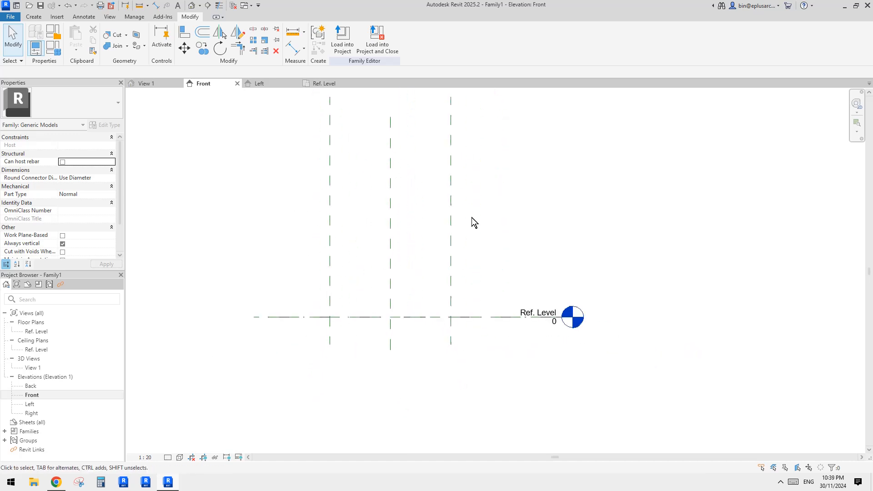
pyautogui.moveTo(413, 221); pyautogui.dragTo(430, 236, button='middle')
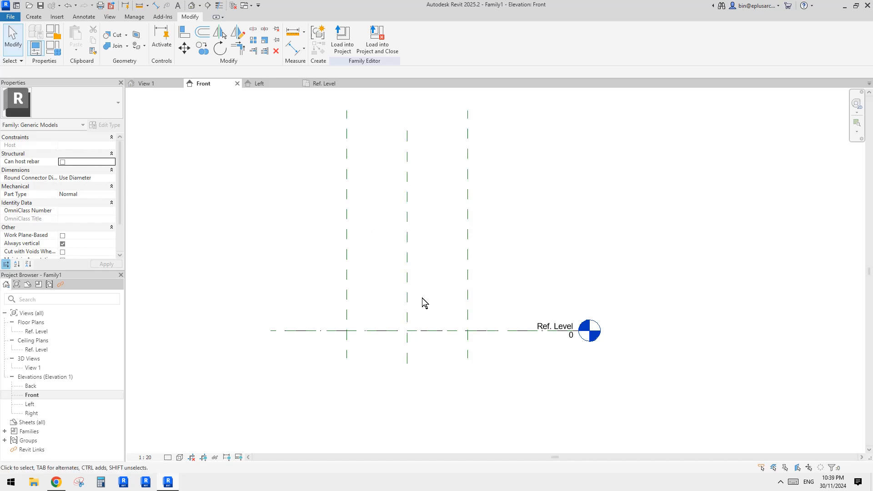
pyautogui.scroll(2, 336, 334)
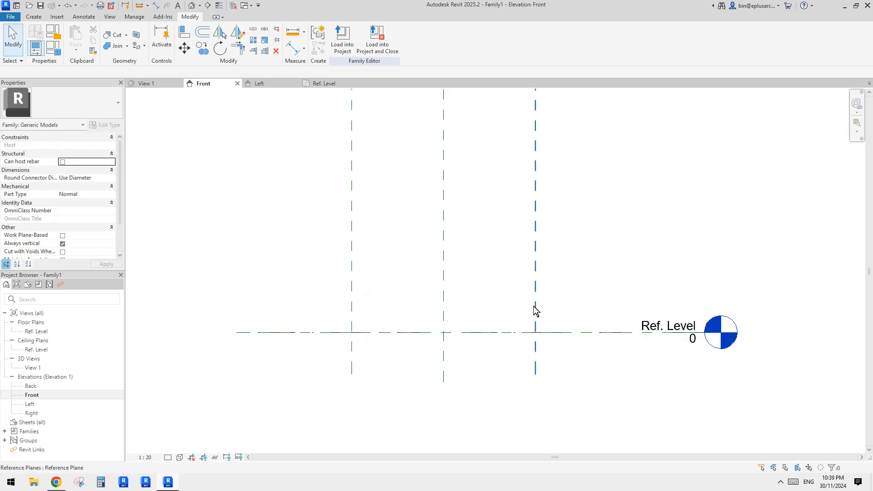
pyautogui.scroll(1, 514, 204)
pyautogui.moveTo(498, 215); pyautogui.dragTo(482, 236, button='middle')
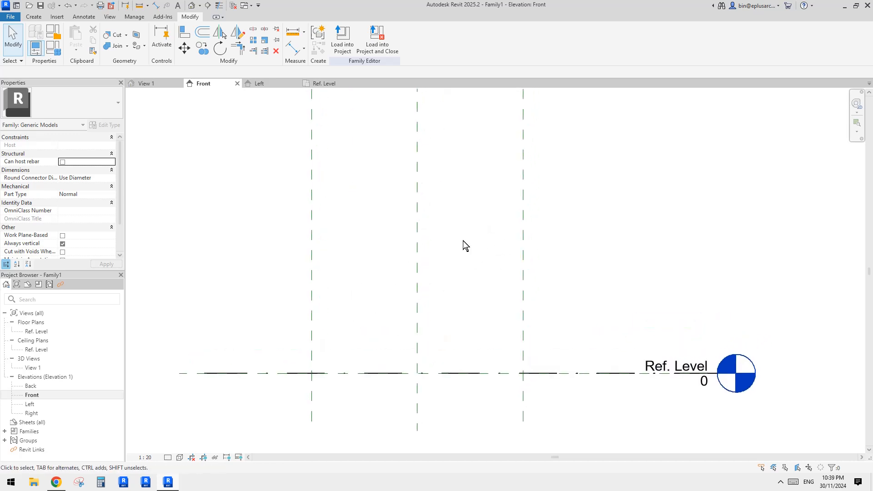
# - Draw a horizontal reference plane about 540 mm above Ref. Level, crossing all three vertical reference planes
pyautogui.press('r')
pyautogui.press('p')
pyautogui.click(575, 288)
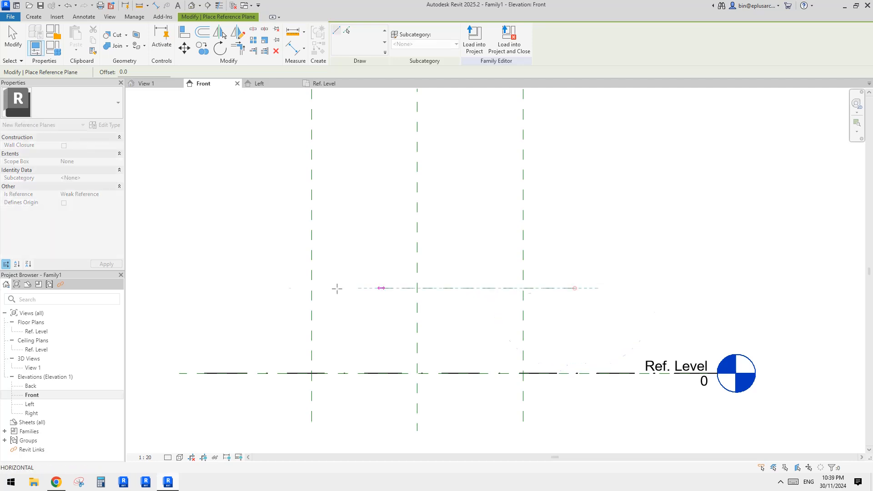
pyautogui.click(237, 287)
pyautogui.press('Escape')
pyautogui.press('Escape')
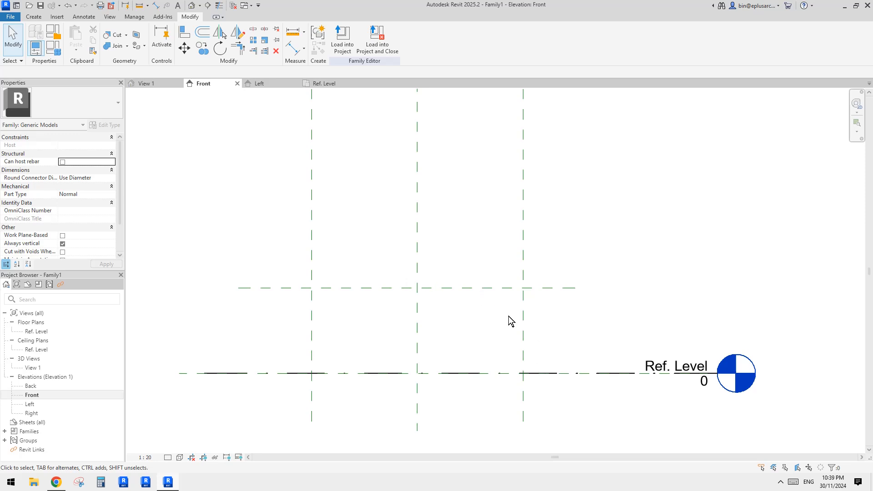
# - Add an aligned dimension between the new horizontal reference plane and Ref. Level, placed beyond the outer vertical plane
pyautogui.moveTo(612, 267); pyautogui.dragTo(579, 257, button='middle')
pyautogui.press('d')
pyautogui.press('i')
pyautogui.click(514, 276)
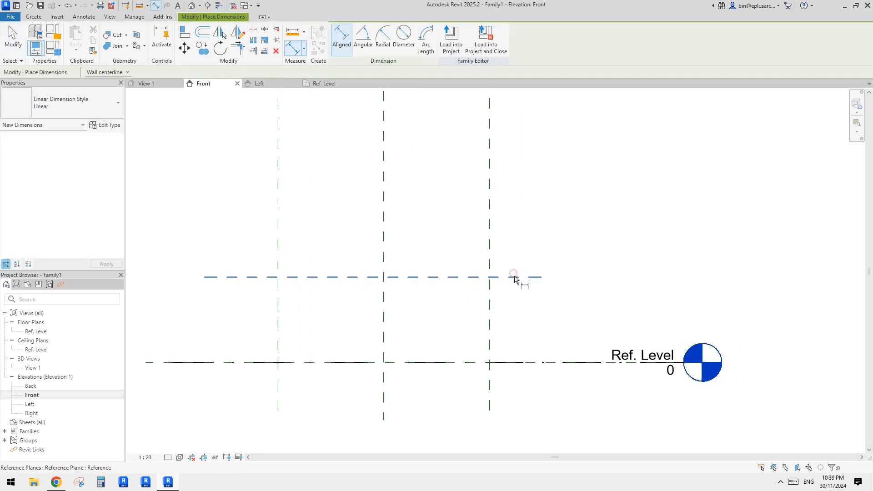
pyautogui.click(530, 363)
pyautogui.click(569, 319)
pyautogui.press('Escape')
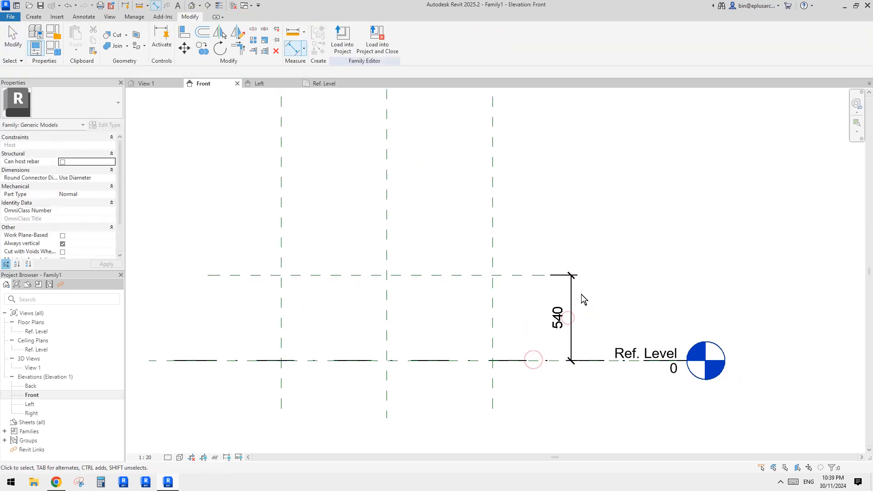
# - Label the height dimension with a new type family parameter named H
pyautogui.click(571, 291)
pyautogui.click(427, 40)
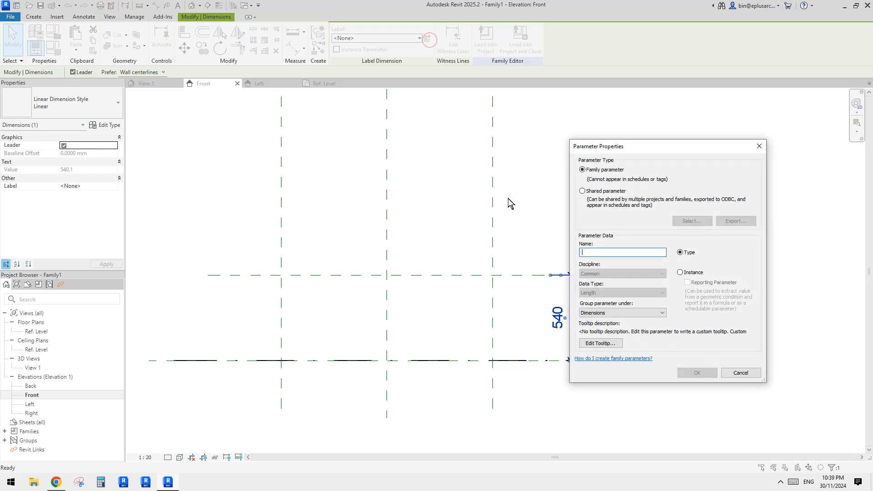
pyautogui.write('H')
pyautogui.click(680, 273)
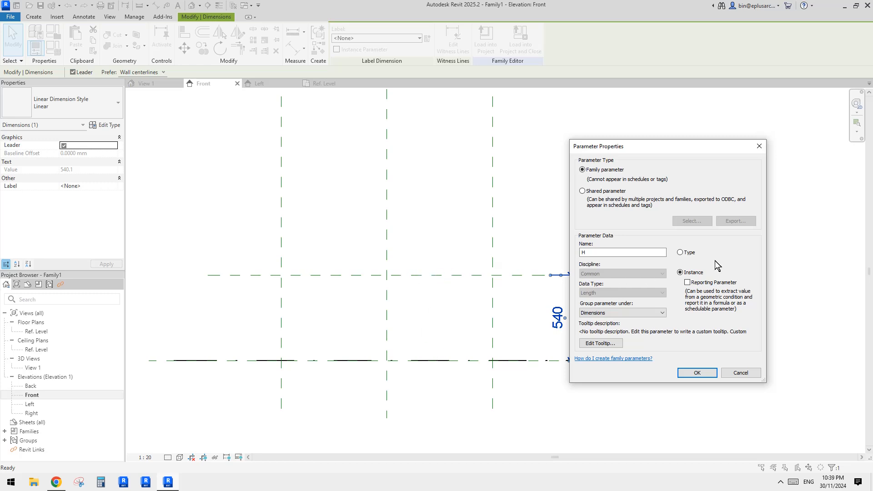
pyautogui.click(680, 252)
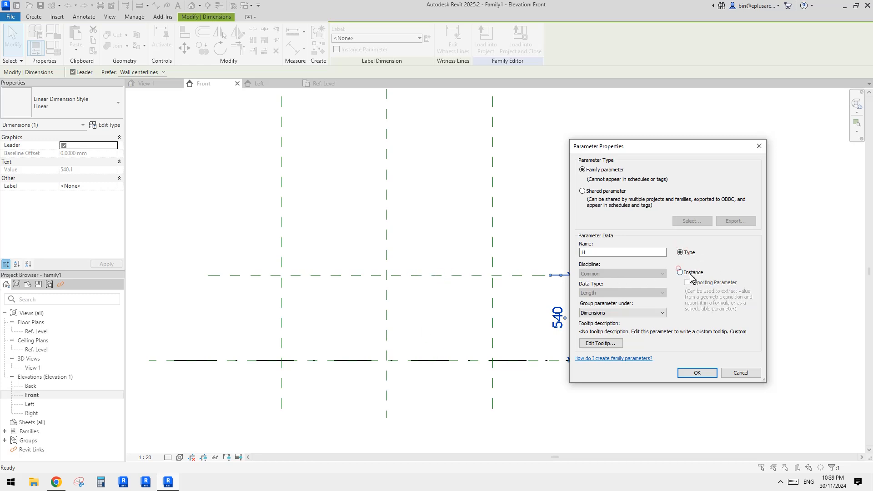
pyautogui.click(691, 274)
pyautogui.click(688, 255)
pyautogui.click(698, 372)
pyautogui.press('Escape')
pyautogui.moveTo(544, 310); pyautogui.dragTo(584, 294, button='middle')
pyautogui.scroll(-1, 538, 298)
pyautogui.moveTo(511, 314); pyautogui.dragTo(530, 315, button='middle')
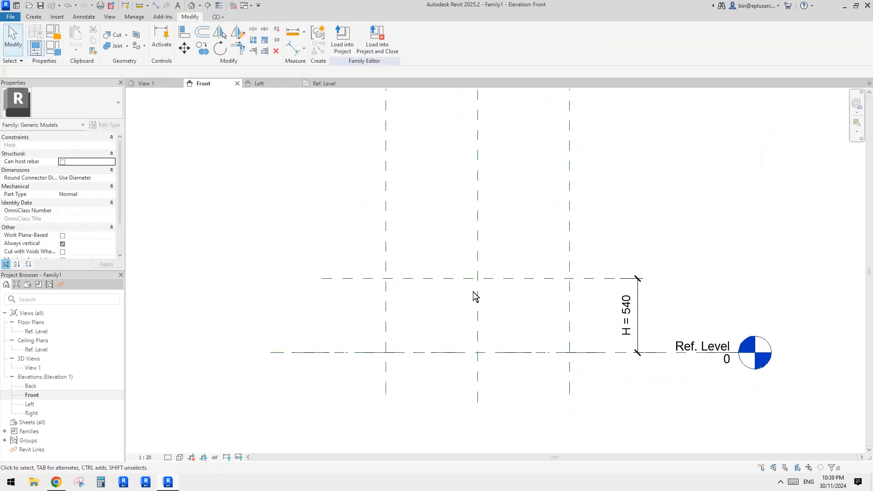
pyautogui.moveTo(497, 289); pyautogui.dragTo(497, 291, button='middle')
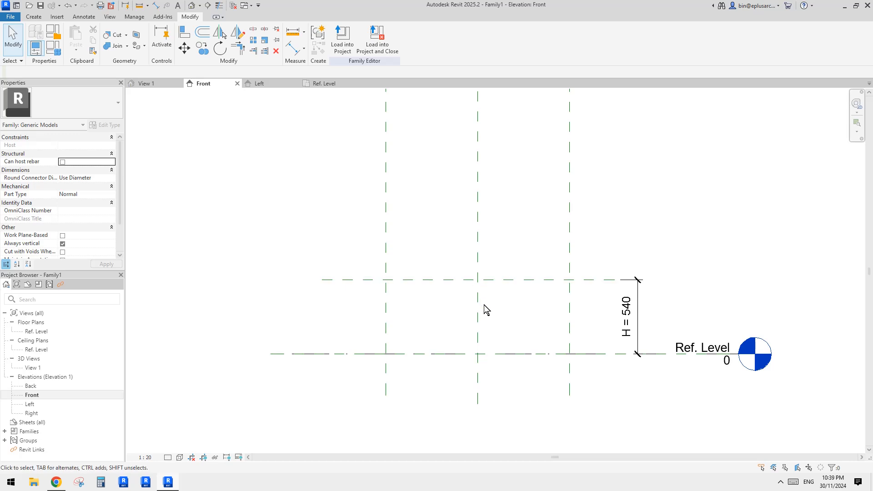
pyautogui.moveTo(500, 314); pyautogui.dragTo(495, 318, button='middle')
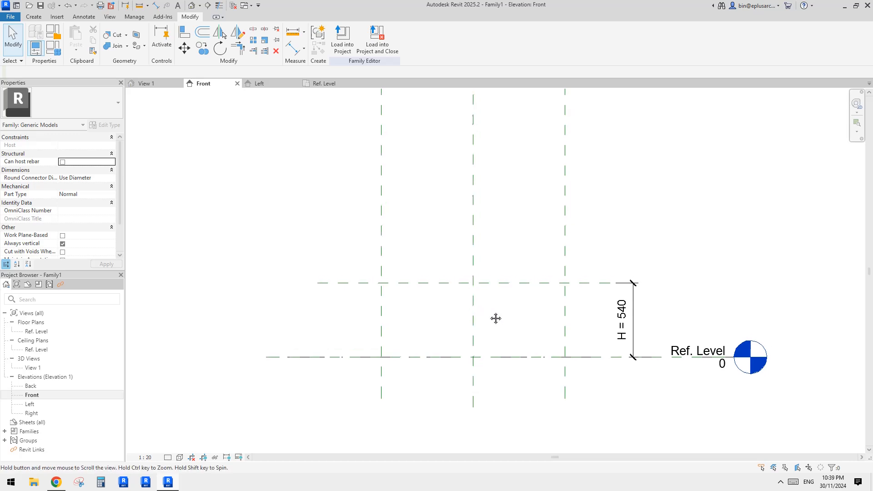
pyautogui.click(551, 285)
pyautogui.moveTo(642, 238); pyautogui.dragTo(628, 224, button='middle')
pyautogui.click(627, 224)
pyautogui.click(549, 271)
pyautogui.click(526, 253)
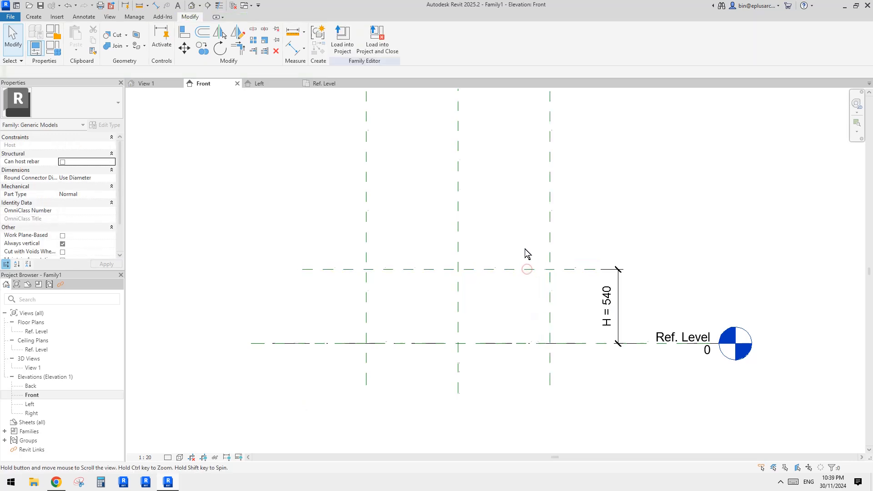
pyautogui.moveTo(526, 253); pyautogui.dragTo(528, 246, button='middle')
pyautogui.scroll(-1, 402, 313)
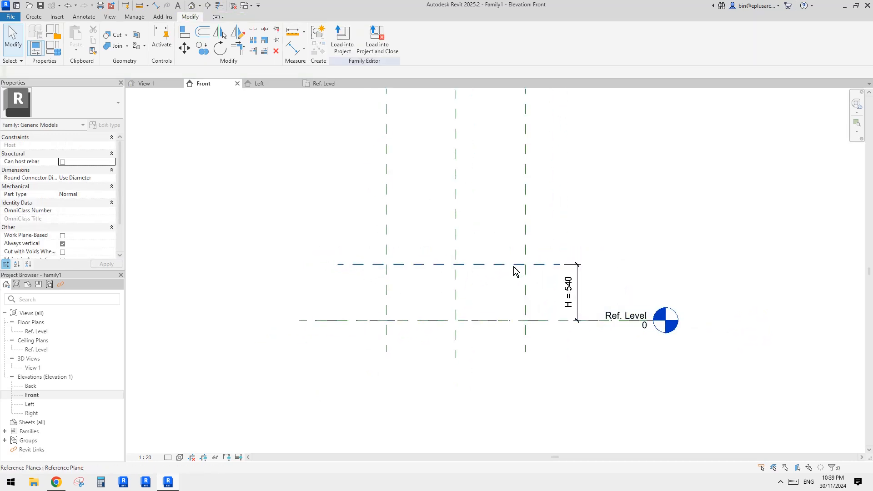
pyautogui.scroll(1, 551, 265)
pyautogui.click(579, 290)
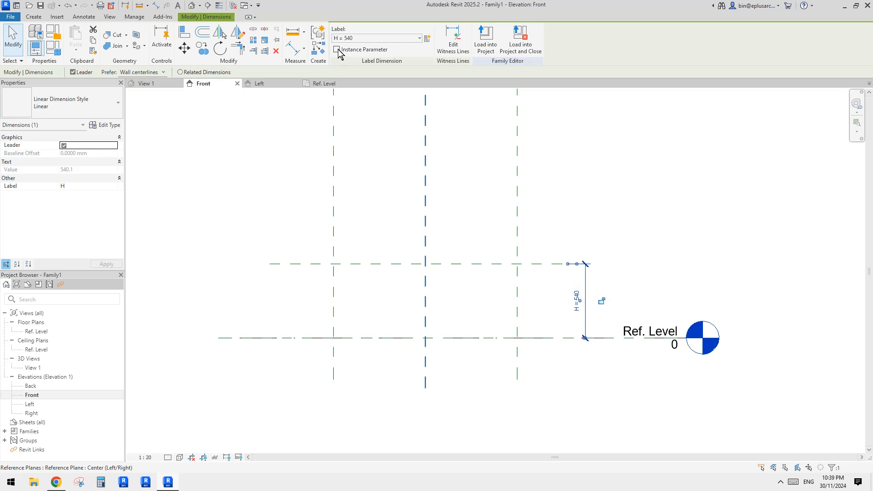
pyautogui.moveTo(483, 262); pyautogui.dragTo(496, 256, button='middle')
pyautogui.press('Escape')
pyautogui.scroll(1, 378, 293)
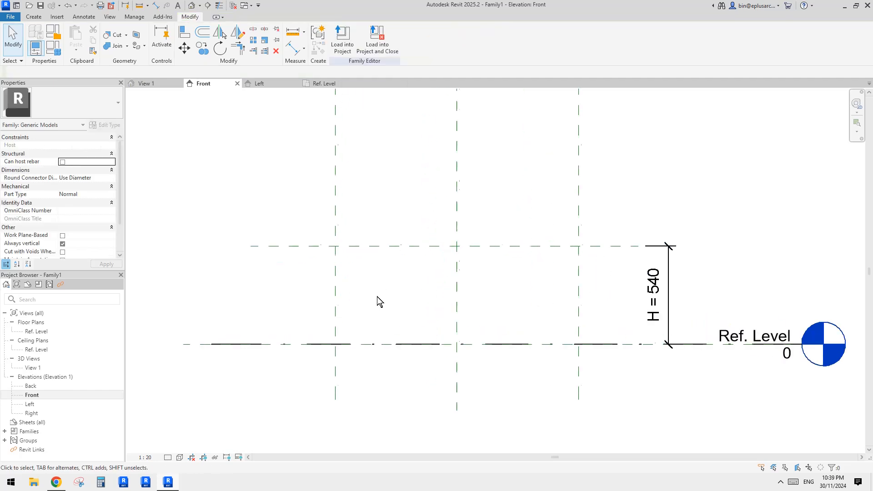
pyautogui.moveTo(378, 299); pyautogui.dragTo(397, 289, button='middle')
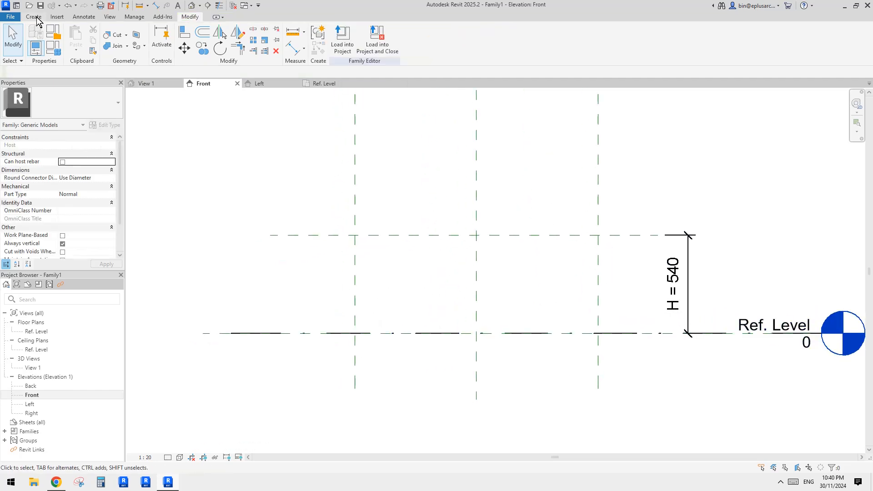
pyautogui.moveTo(321, 150); pyautogui.dragTo(305, 156, button='middle')
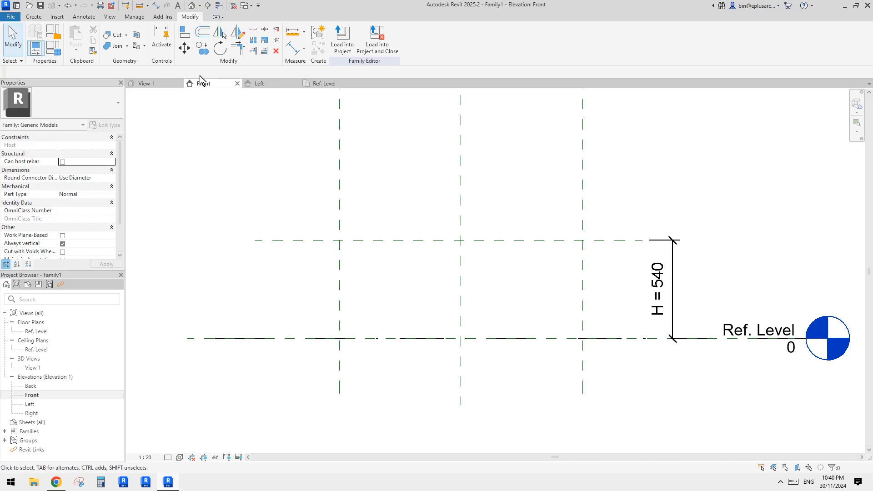
# - Start an extrusion and sketch a half-ellipse between the outer vertical planes at Ref. Level, peaking where the centre plane meets the H plane
pyautogui.click(30, 16)
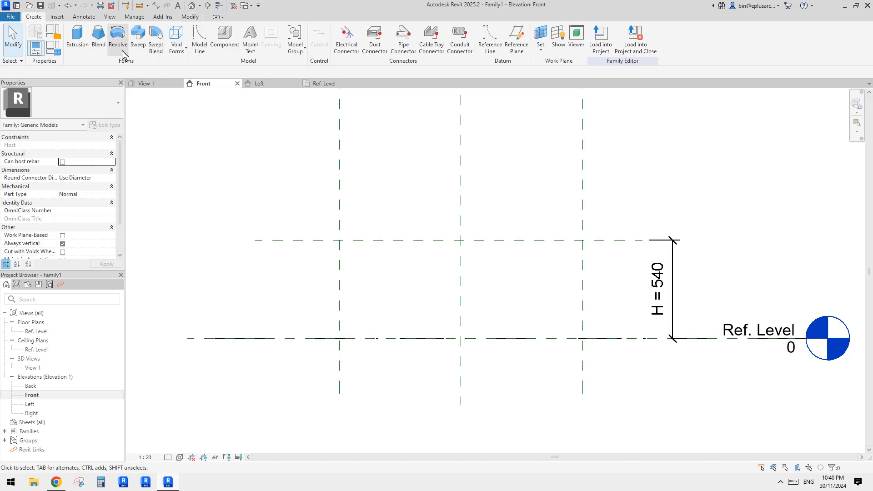
pyautogui.click(77, 39)
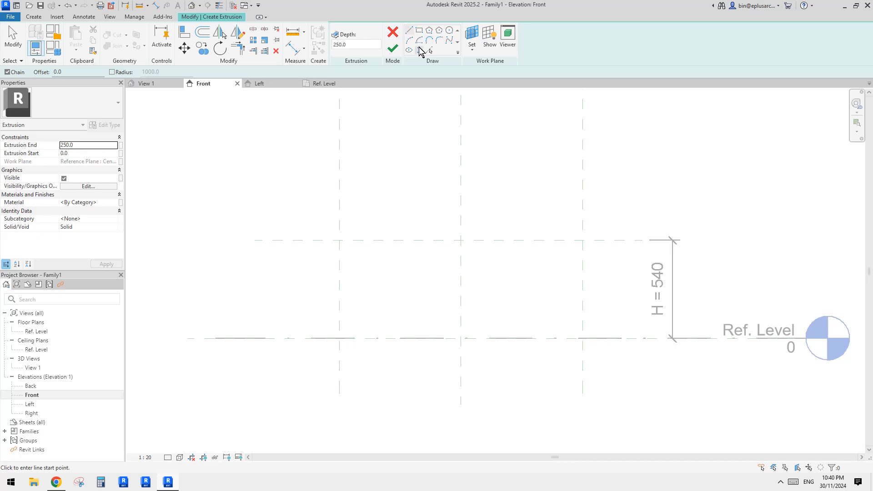
pyautogui.click(419, 50)
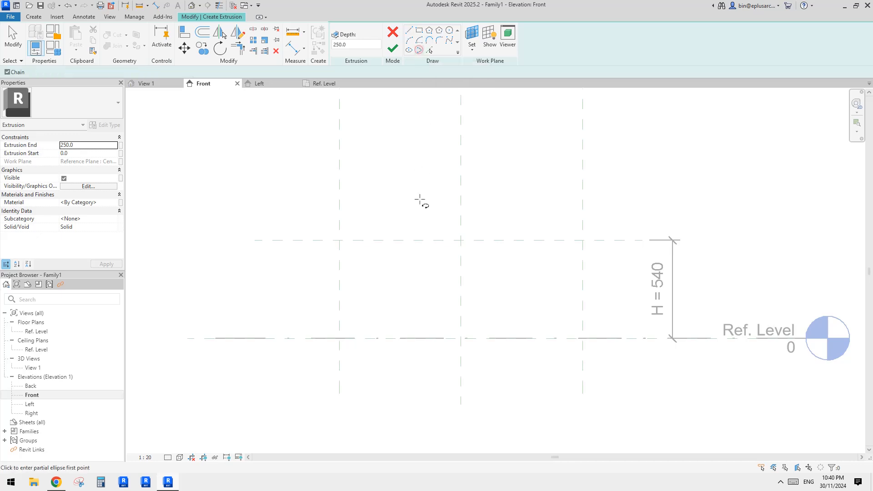
pyautogui.click(339, 338)
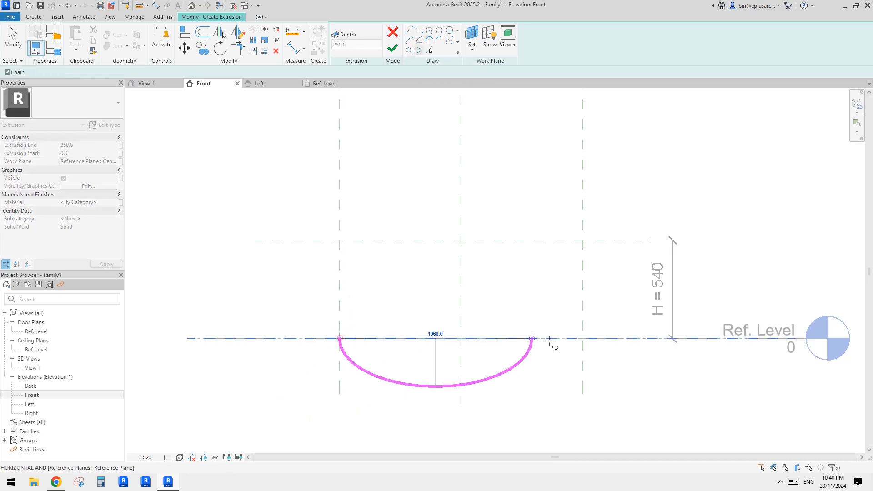
pyautogui.click(582, 337)
pyautogui.click(460, 240)
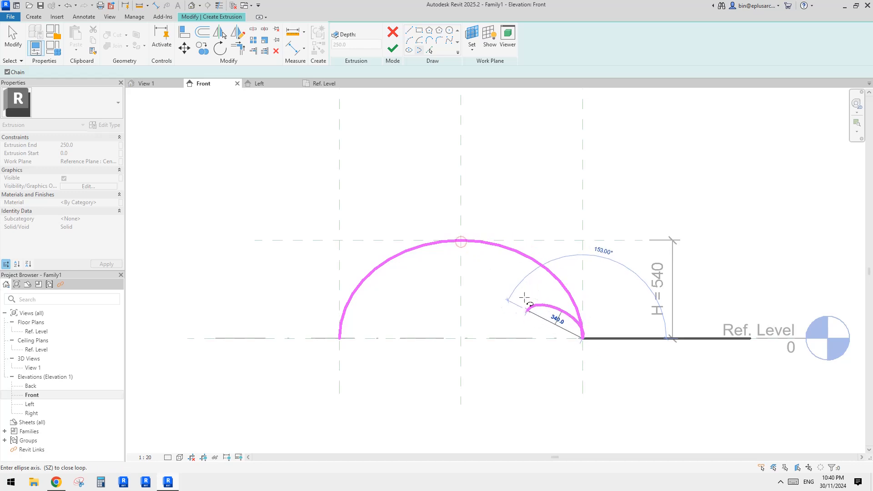
pyautogui.press('Escape')
pyautogui.press('Escape')
pyautogui.scroll(1, 434, 291)
pyautogui.scroll(1, 434, 289)
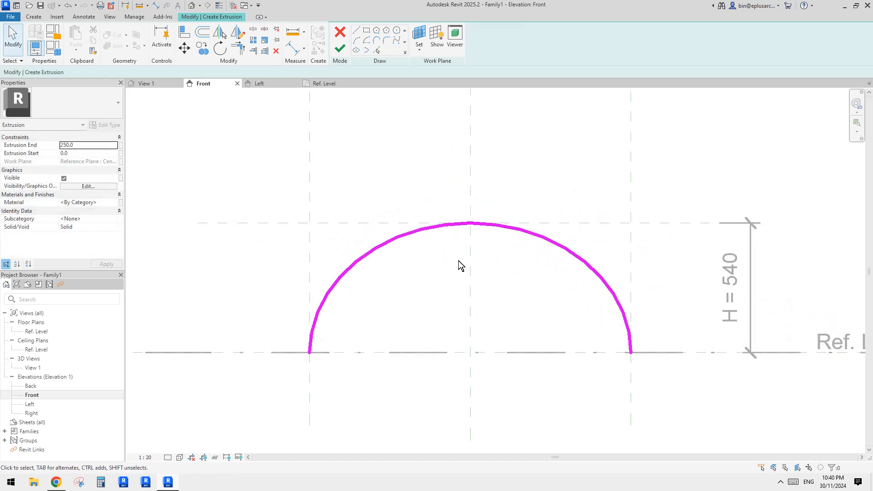
pyautogui.moveTo(463, 258); pyautogui.dragTo(390, 262, button='middle')
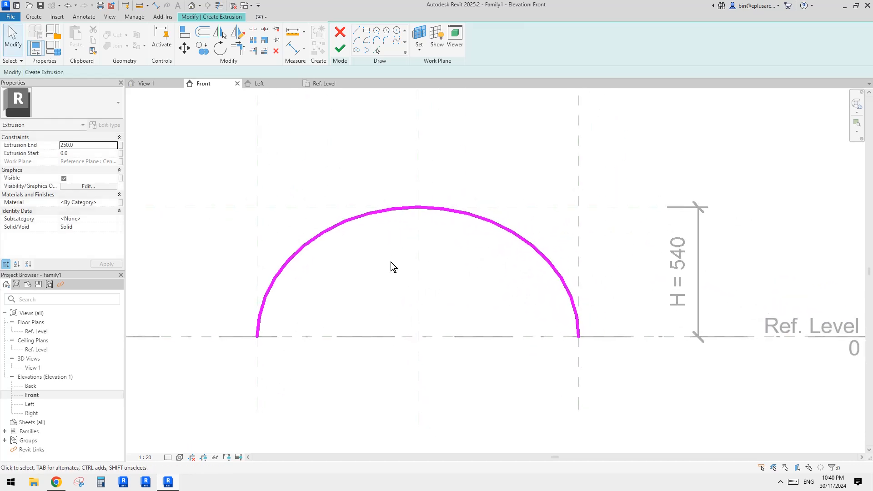
pyautogui.click(505, 230)
pyautogui.click(483, 261)
# - Make the temporary height and half-width dimensions of the half-ellipse permanent in the extrusion sketch
pyautogui.moveTo(508, 276)
pyautogui.mouseDown(button='middle')
pyautogui.moveTo(511, 256)
pyautogui.moveTo(488, 277)
pyautogui.mouseUp(button='middle')
pyautogui.click(519, 216)
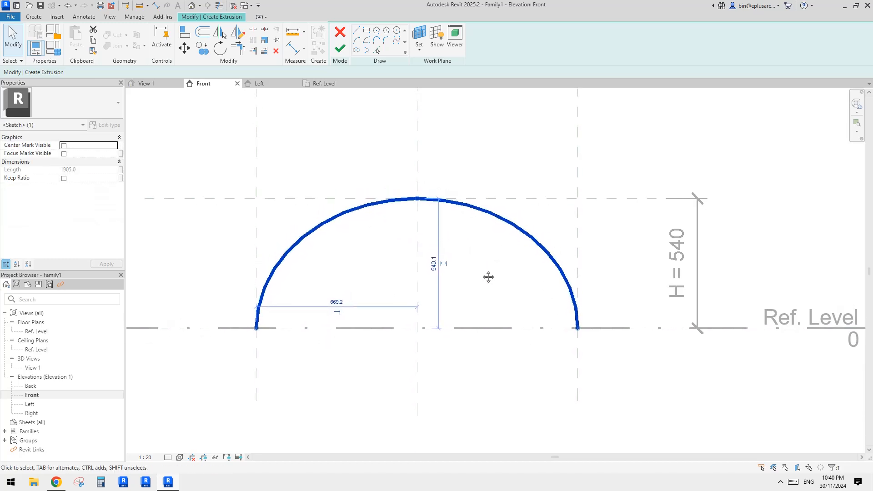
pyautogui.click(503, 258)
pyautogui.click(521, 234)
pyautogui.click(444, 264)
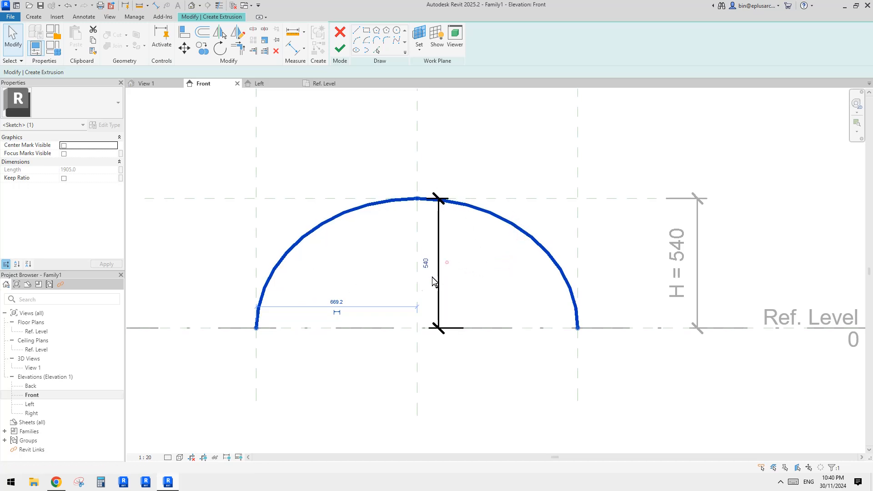
pyautogui.click(336, 312)
pyautogui.click(359, 338)
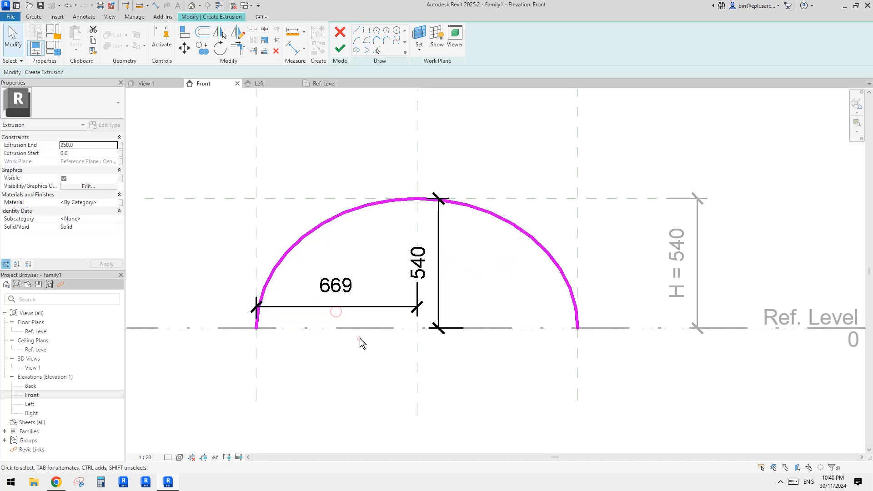
pyautogui.click(440, 262)
pyautogui.click(415, 336)
pyautogui.moveTo(411, 286); pyautogui.dragTo(412, 287, button='middle')
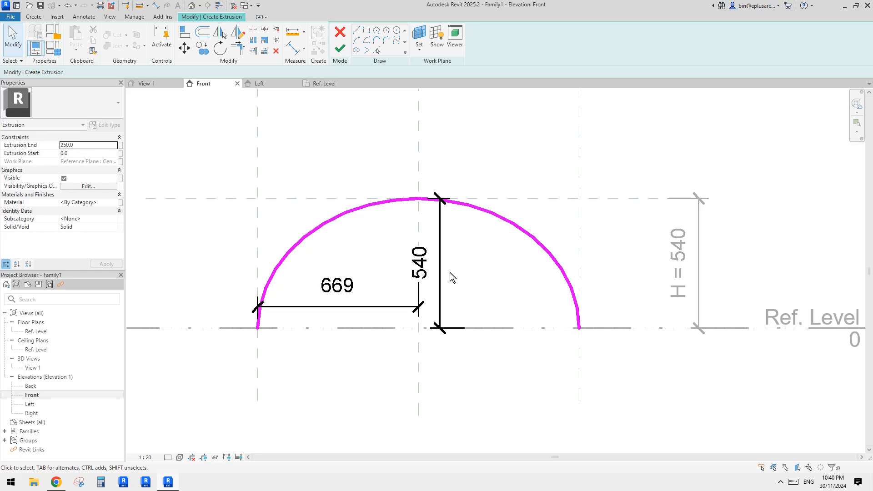
pyautogui.moveTo(449, 272)
pyautogui.mouseDown(button='middle')
pyautogui.moveTo(457, 272)
pyautogui.moveTo(448, 276)
pyautogui.mouseUp(button='middle')
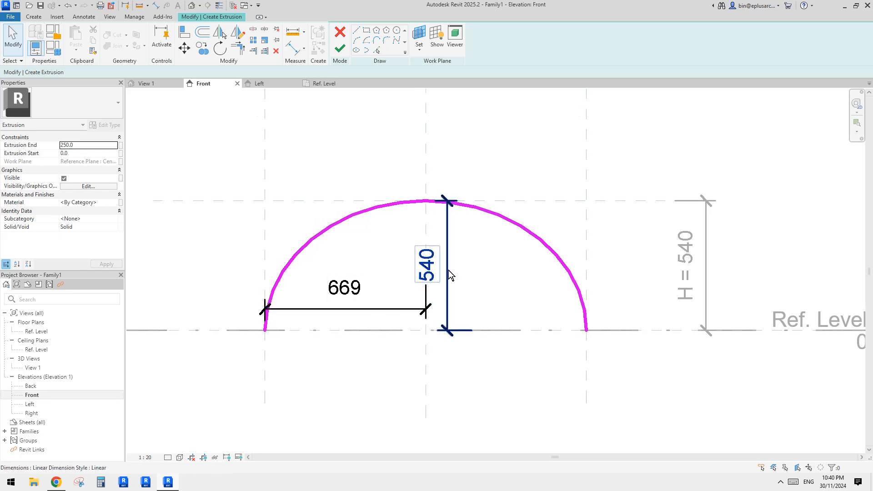
pyautogui.click(448, 270)
pyautogui.click(427, 38)
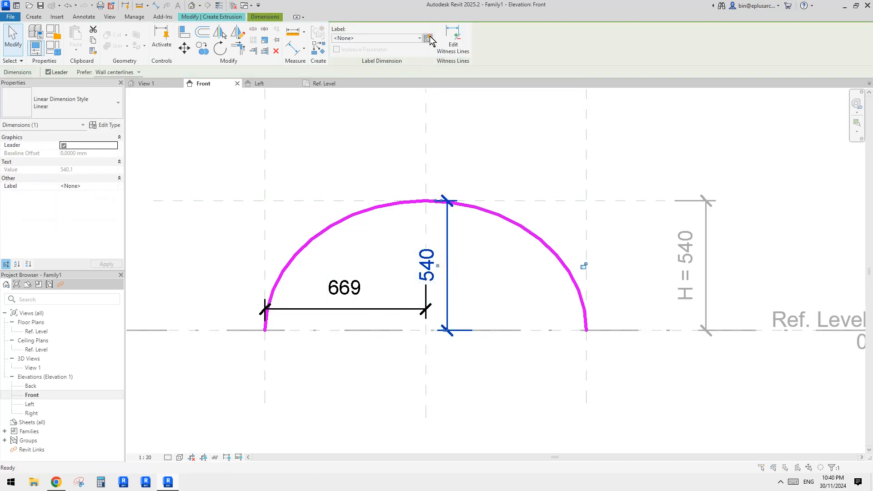
pyautogui.press('Escape')
pyautogui.press('Escape')
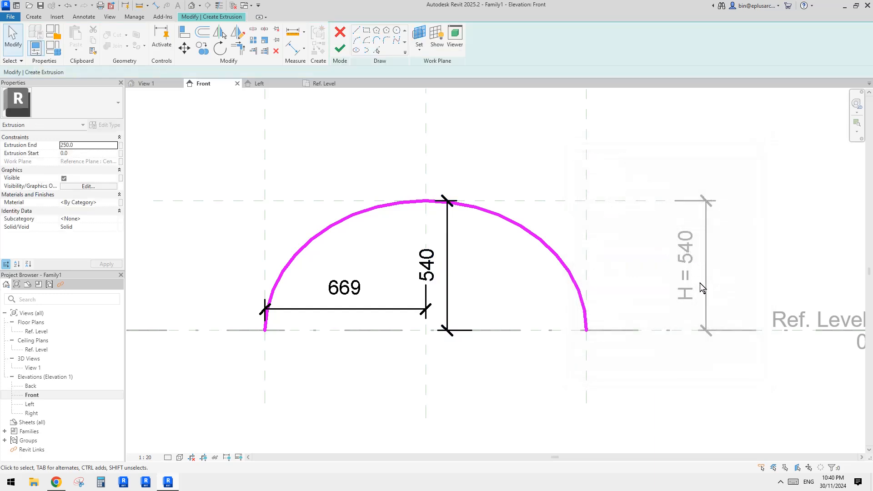
# - Label the half-ellipse's height dimension with the existing H parameter
pyautogui.click(448, 266)
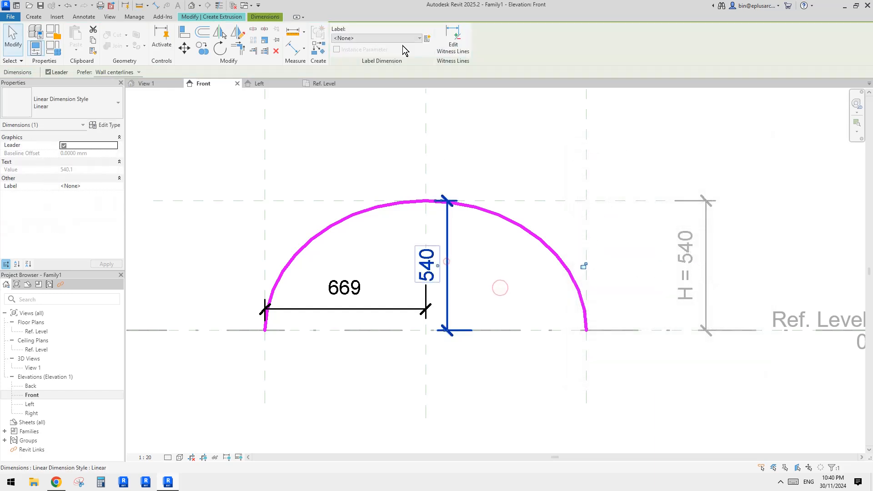
pyautogui.click(378, 39)
pyautogui.click(349, 81)
pyautogui.click(509, 174)
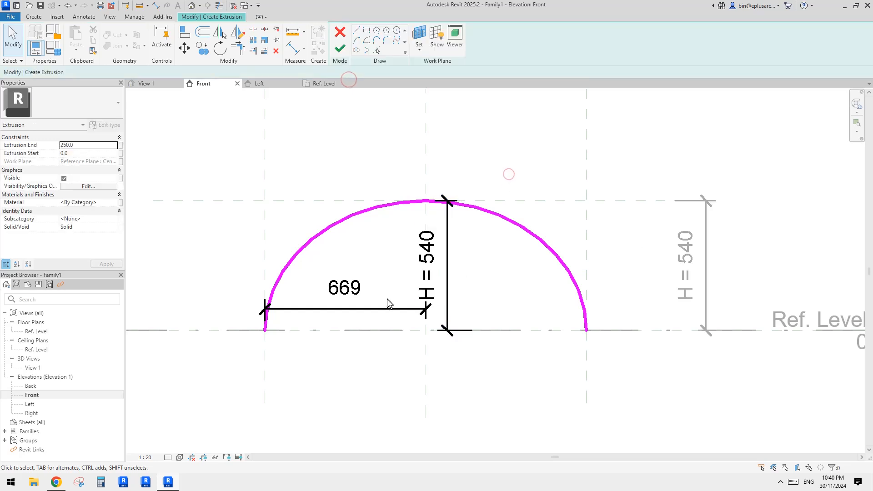
# - Label the half-ellipse's half-width dimension with a new type family parameter named HW
pyautogui.click(323, 314)
pyautogui.scroll(-2, 337, 315)
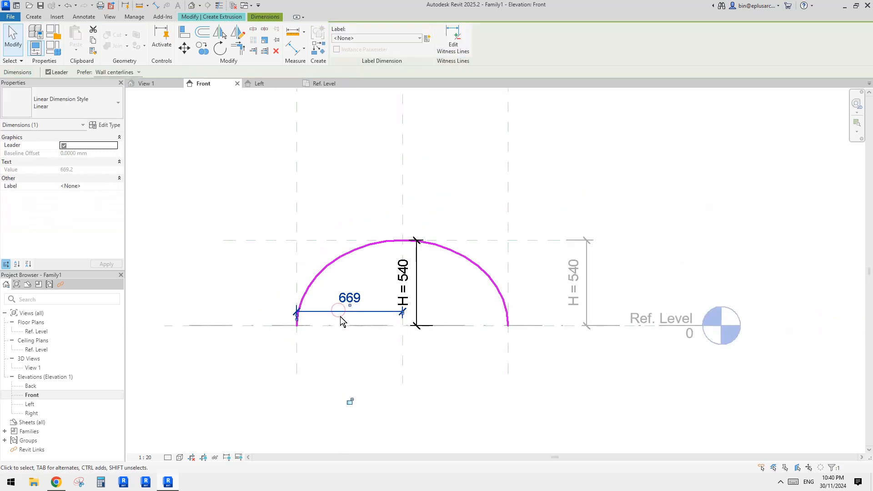
pyautogui.moveTo(351, 318); pyautogui.dragTo(365, 356, button='middle')
pyautogui.scroll(-3, 366, 357)
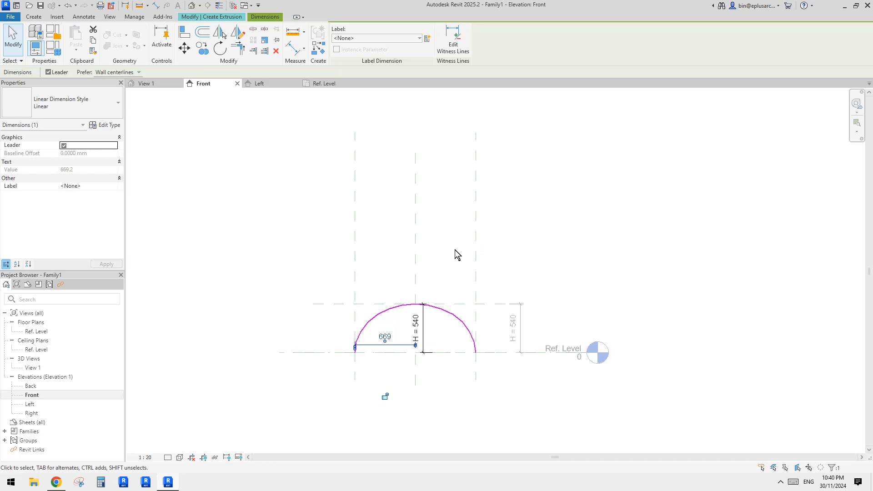
pyautogui.scroll(4, 396, 322)
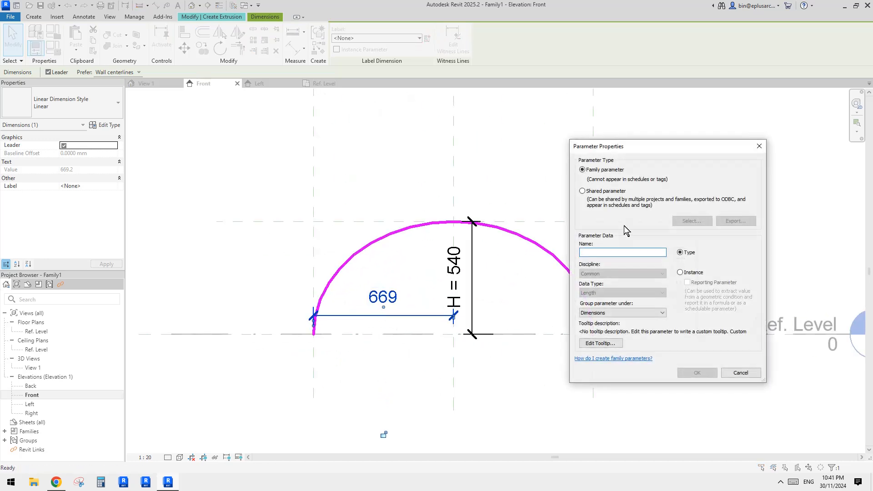
pyautogui.write('HW')
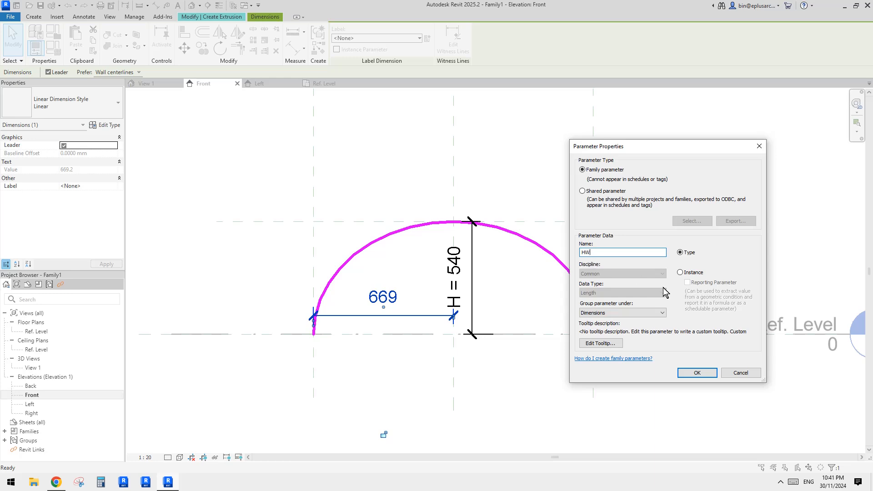
pyautogui.click(705, 376)
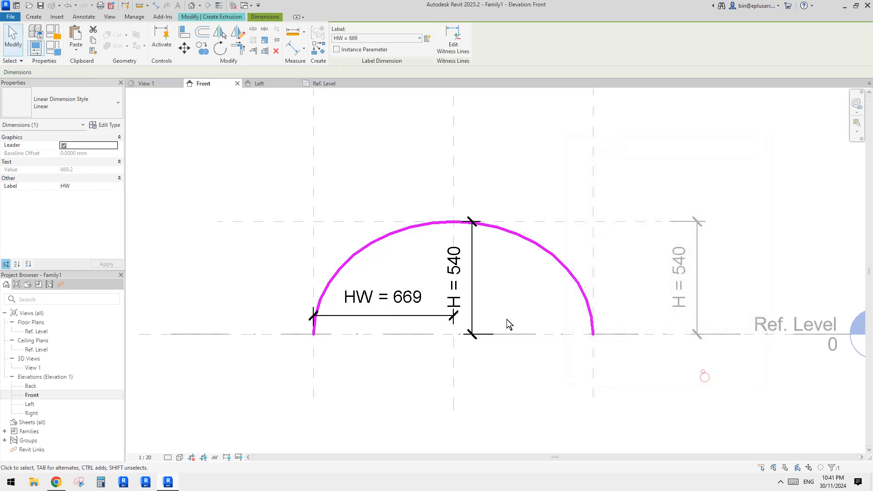
pyautogui.press('Escape')
# - Set the formula of the HW parameter to W / 2 in the family types and apply it
pyautogui.click(55, 49)
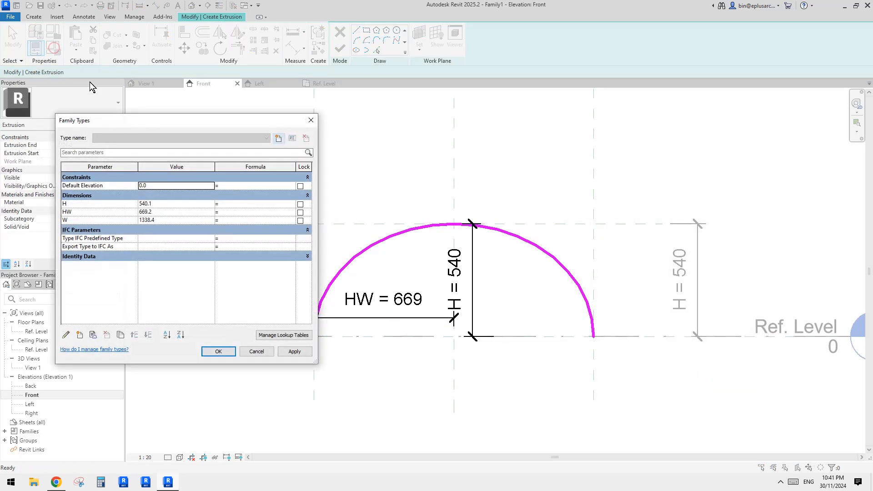
pyautogui.click(231, 212)
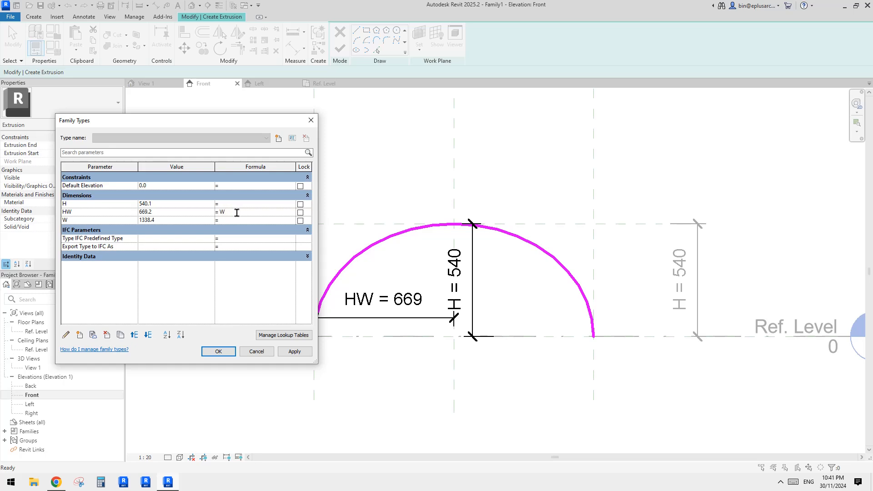
pyautogui.click(294, 351)
pyautogui.click(218, 352)
pyautogui.scroll(2, 464, 266)
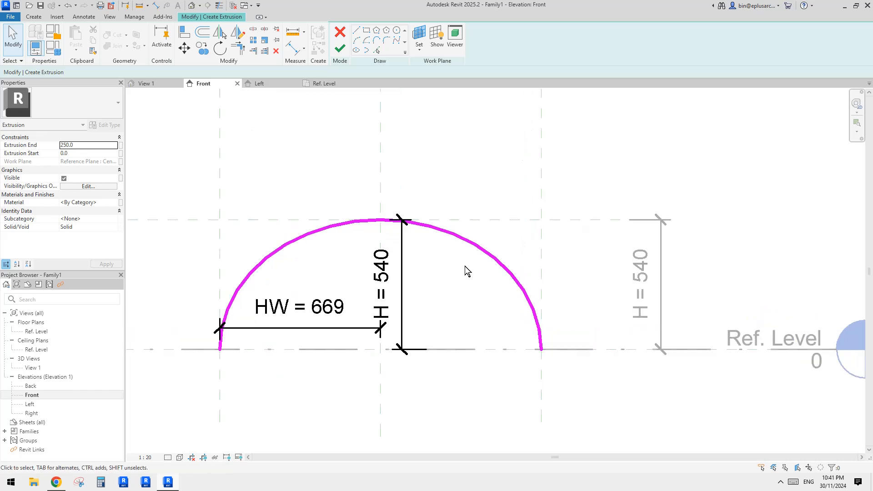
pyautogui.scroll(-1, 492, 265)
pyautogui.moveTo(284, 308); pyautogui.dragTo(296, 299, button='middle')
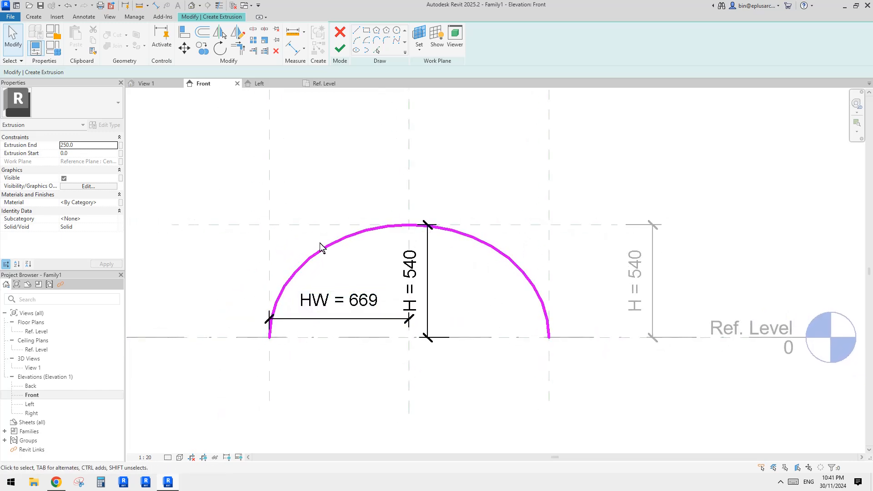
pyautogui.moveTo(437, 254); pyautogui.dragTo(437, 257, button='middle')
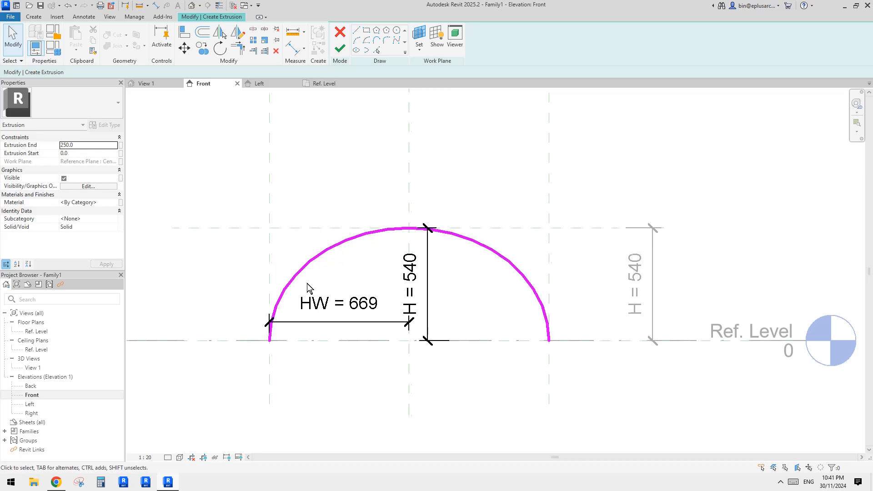
pyautogui.moveTo(307, 282); pyautogui.dragTo(330, 268, button='middle')
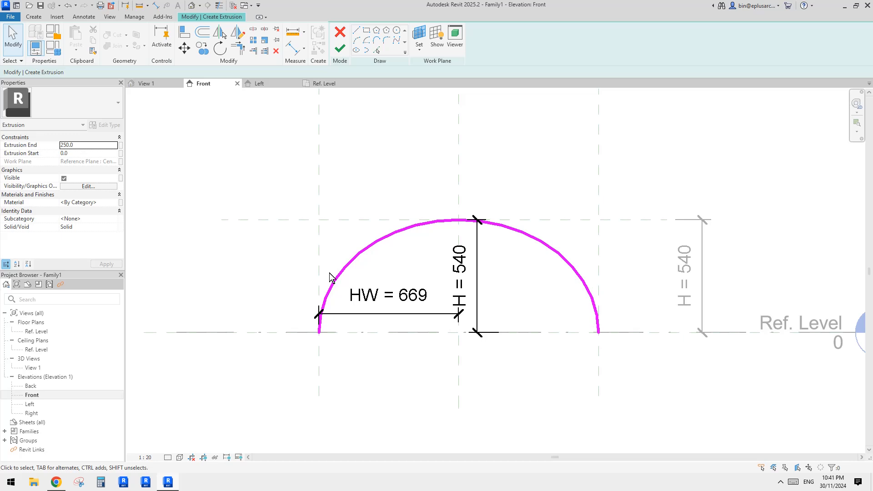
pyautogui.scroll(1, 319, 287)
pyautogui.moveTo(318, 293); pyautogui.dragTo(308, 295, button='middle')
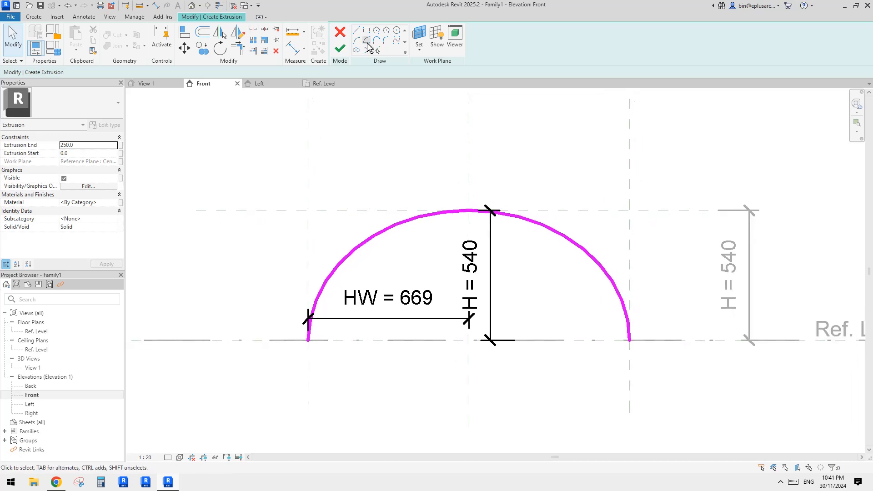
pyautogui.moveTo(390, 174); pyautogui.dragTo(383, 177, button='middle')
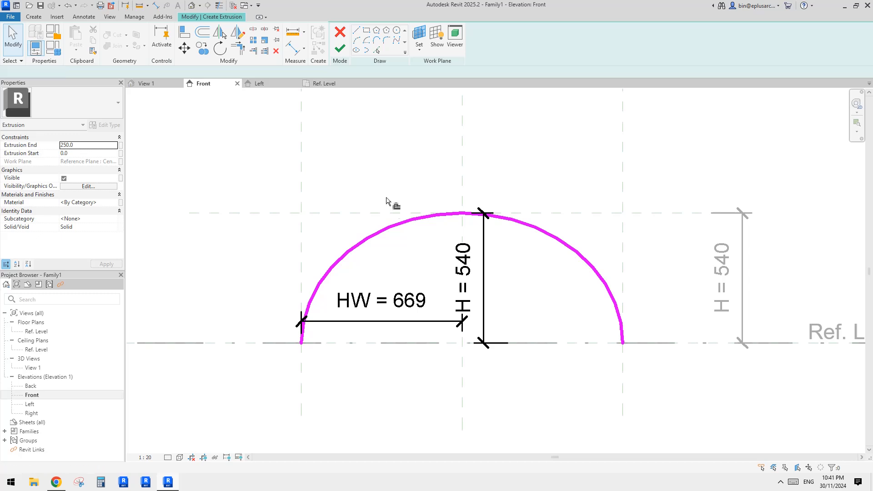
# - Try offsetting the half-ellipse outward to form the vault's outer edge, and delete the offset curve
pyautogui.press('o')
pyautogui.press('f')
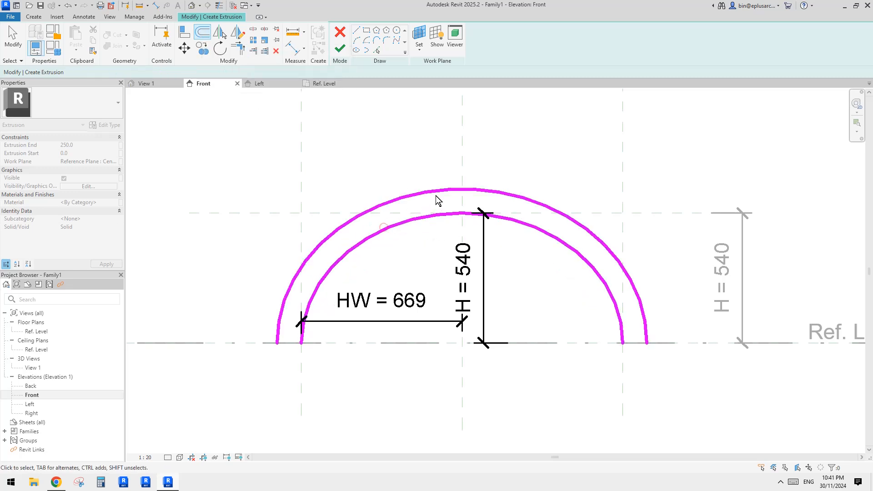
pyautogui.click(438, 193)
pyautogui.moveTo(416, 207); pyautogui.dragTo(414, 209, button='middle')
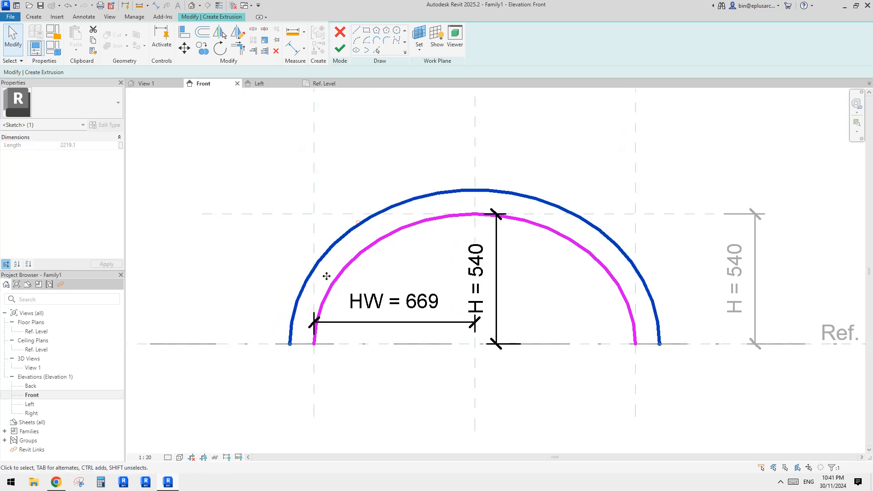
pyautogui.moveTo(290, 343); pyautogui.dragTo(553, 144)
pyautogui.moveTo(588, 175); pyautogui.dragTo(538, 188, button='middle')
pyautogui.press('Delete')
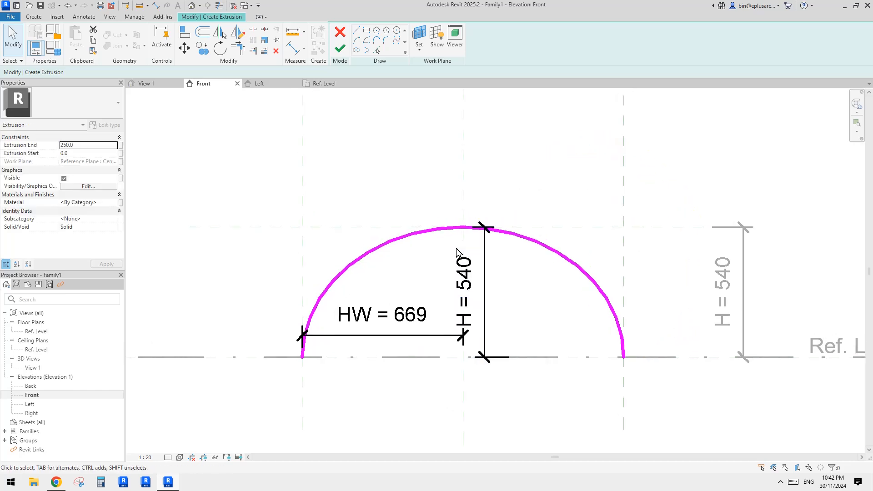
# - Sketch a larger half-ellipse around the first one, based on Ref. Level, about 1560 mm wide and 680 mm high
pyautogui.moveTo(317, 126); pyautogui.dragTo(319, 126, button='middle')
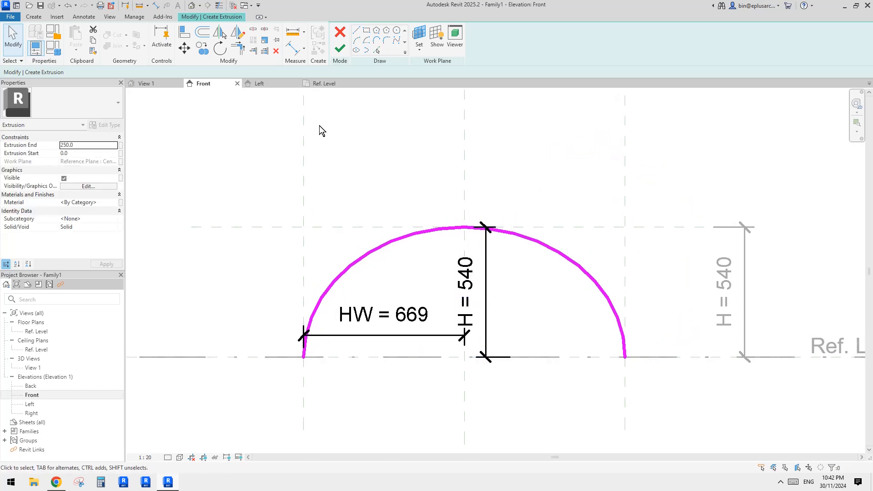
pyautogui.click(367, 50)
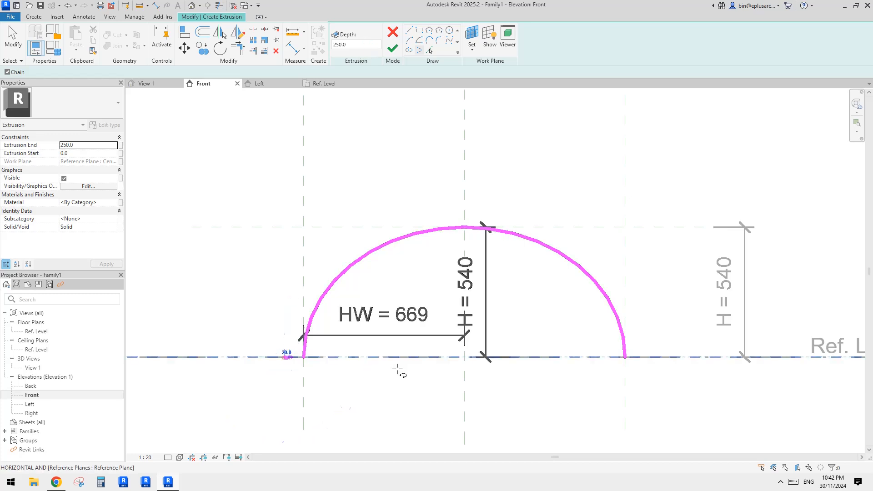
pyautogui.click(284, 357)
pyautogui.click(660, 358)
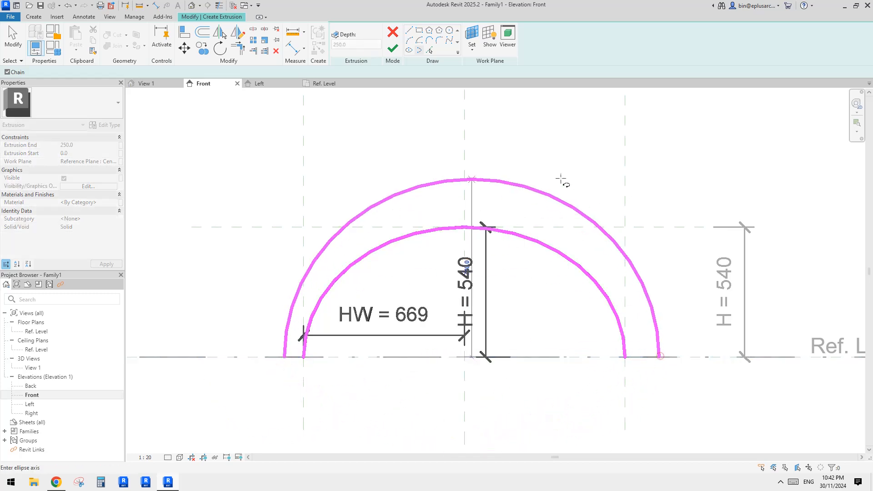
pyautogui.click(503, 196)
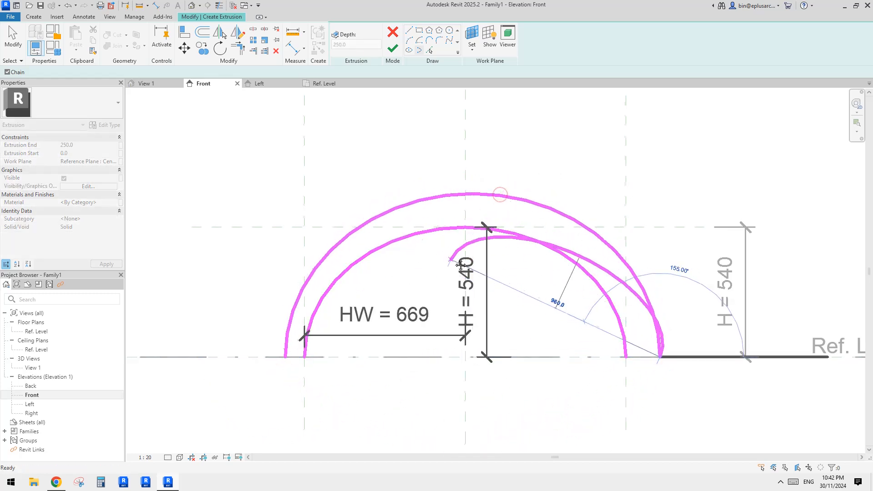
pyautogui.press('Escape')
pyautogui.press('Escape')
# - Make the outer half-ellipse's height and half-width dimensions permanent and move them clear of the inner curve's dimensions
pyautogui.click(528, 204)
pyautogui.moveTo(507, 276); pyautogui.dragTo(484, 255, button='middle')
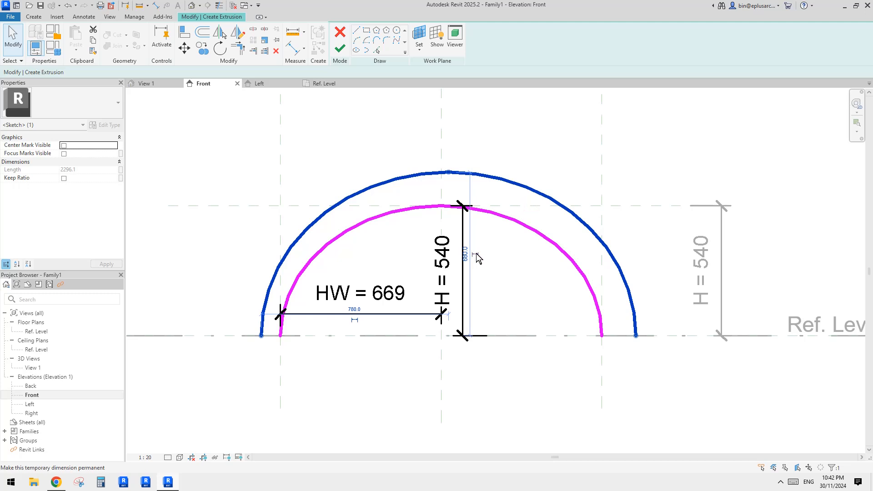
pyautogui.moveTo(471, 190); pyautogui.dragTo(504, 246)
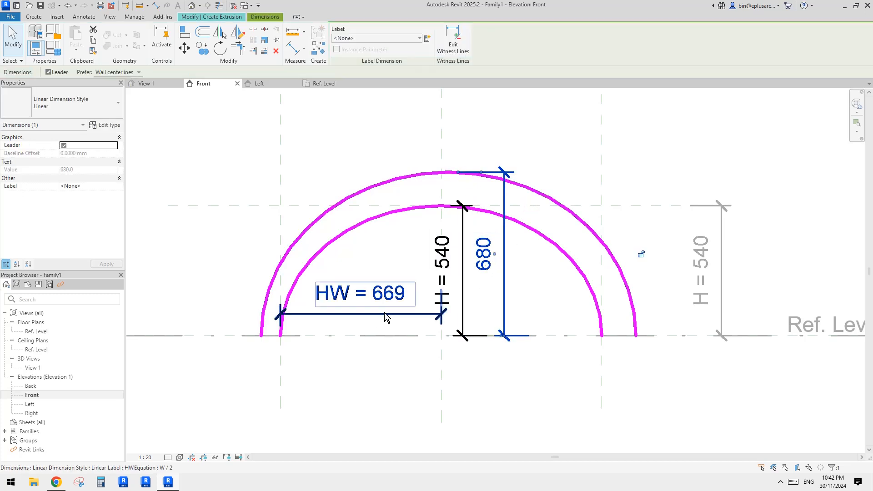
pyautogui.click(313, 234)
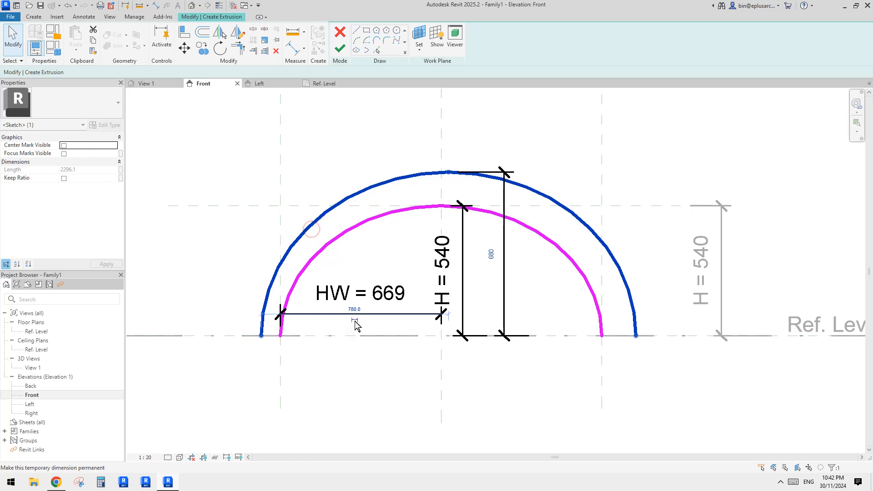
pyautogui.press('Escape')
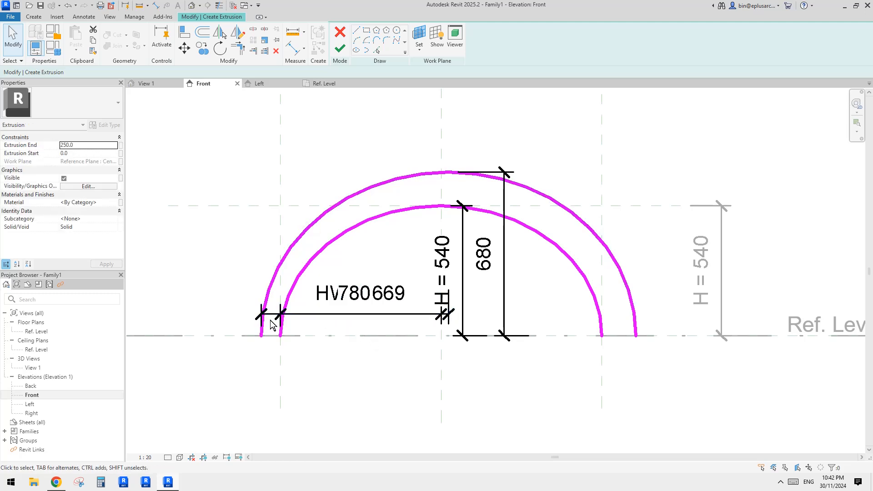
pyautogui.moveTo(270, 315); pyautogui.dragTo(284, 362)
pyautogui.press('Escape')
pyautogui.moveTo(432, 342); pyautogui.dragTo(426, 343, button='middle')
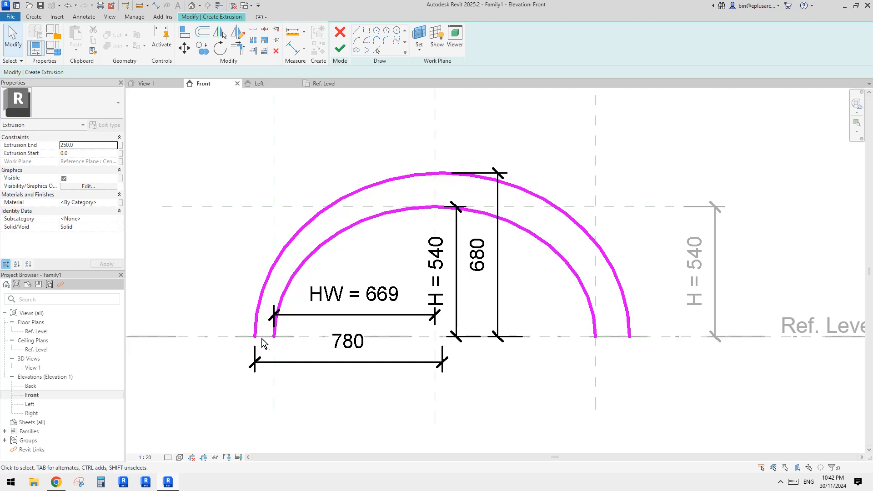
# - Label the outer half-ellipse's height dimension with a new family type parameter named H2
pyautogui.moveTo(473, 278); pyautogui.dragTo(465, 280, button='middle')
pyautogui.click(477, 249)
pyautogui.click(428, 39)
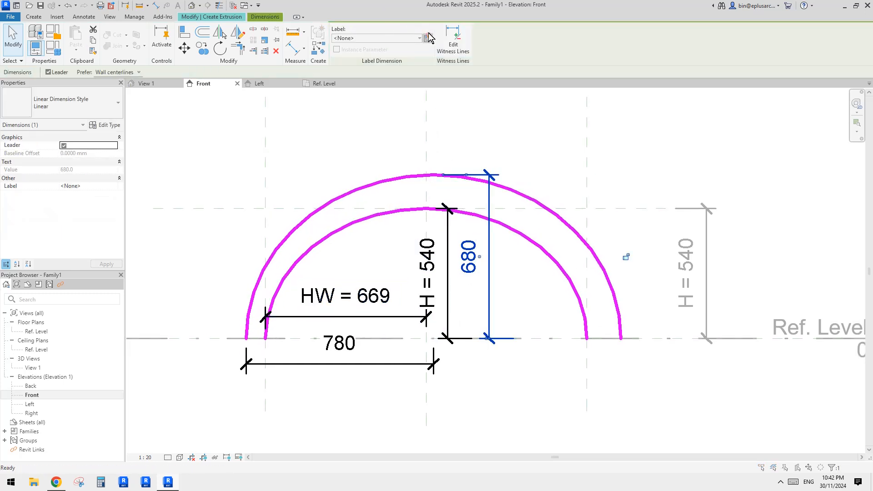
pyautogui.write('H2')
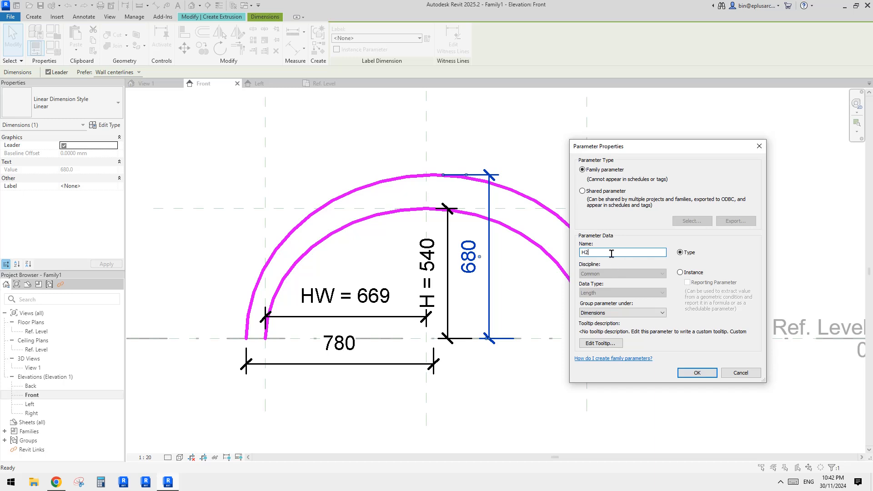
pyautogui.click(697, 371)
# - Label the outer half-ellipse's half-width dimension with a new family type parameter named HW2
pyautogui.click(409, 364)
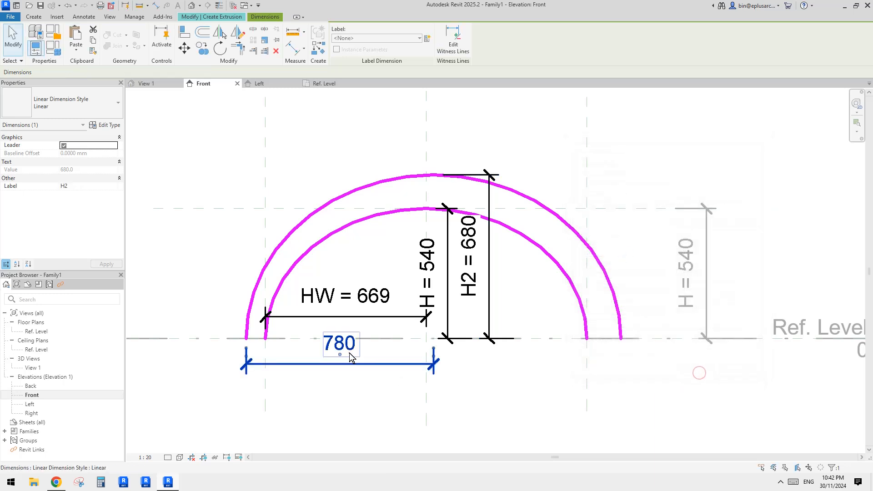
pyautogui.click(427, 39)
pyautogui.write('H')
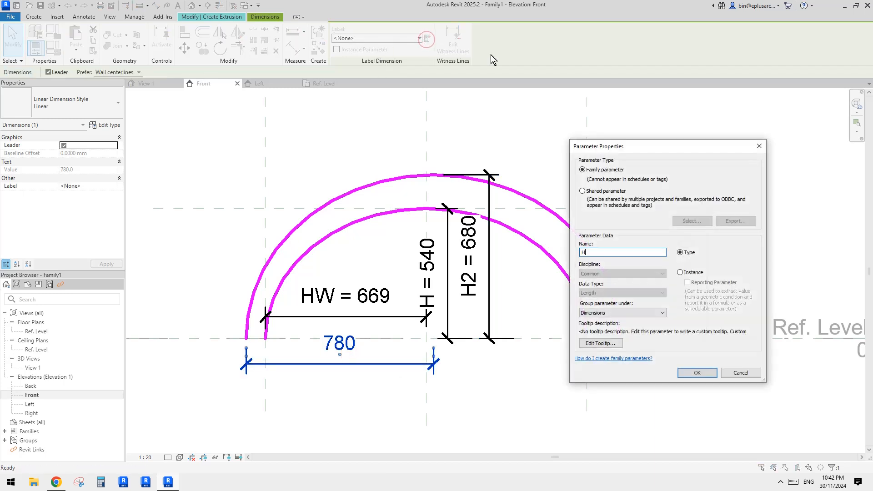
pyautogui.write('W2')
pyautogui.click(696, 373)
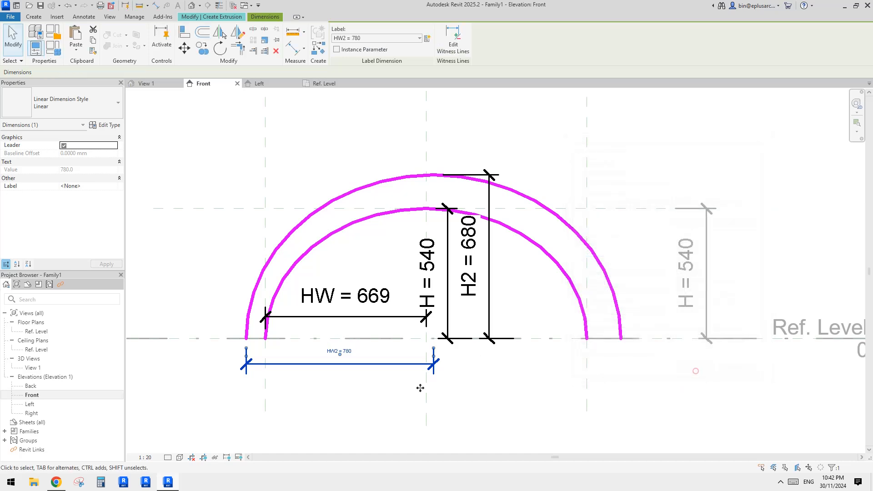
pyautogui.moveTo(419, 386); pyautogui.dragTo(460, 374, button='middle')
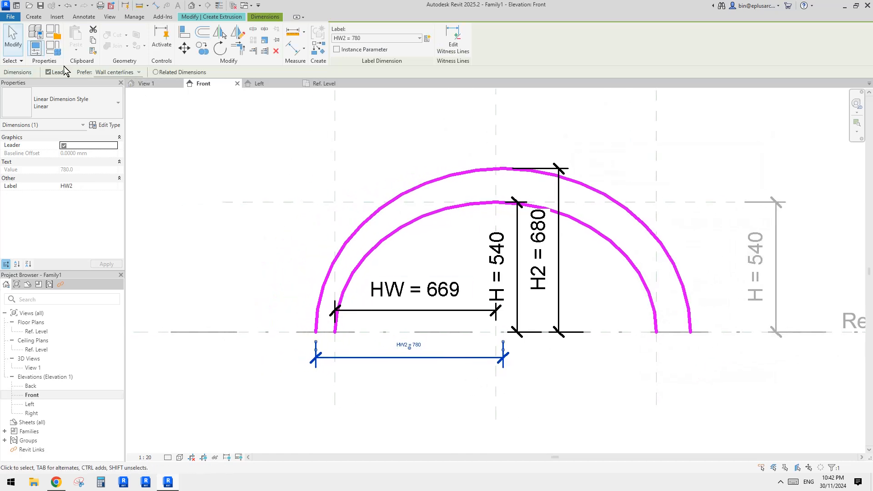
# - Add a length type parameter named TH to the family types, grouped under Dimensions, and set its value to 100
pyautogui.click(53, 48)
pyautogui.moveTo(160, 124); pyautogui.dragTo(135, 116)
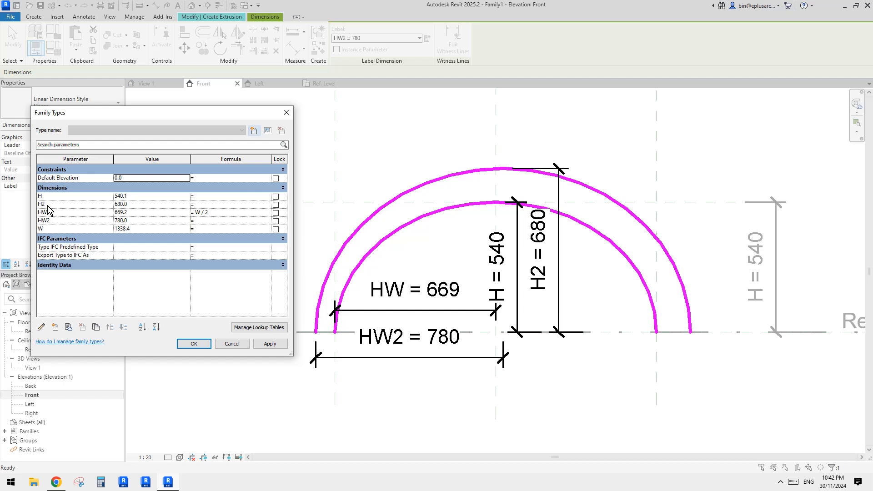
pyautogui.click(54, 327)
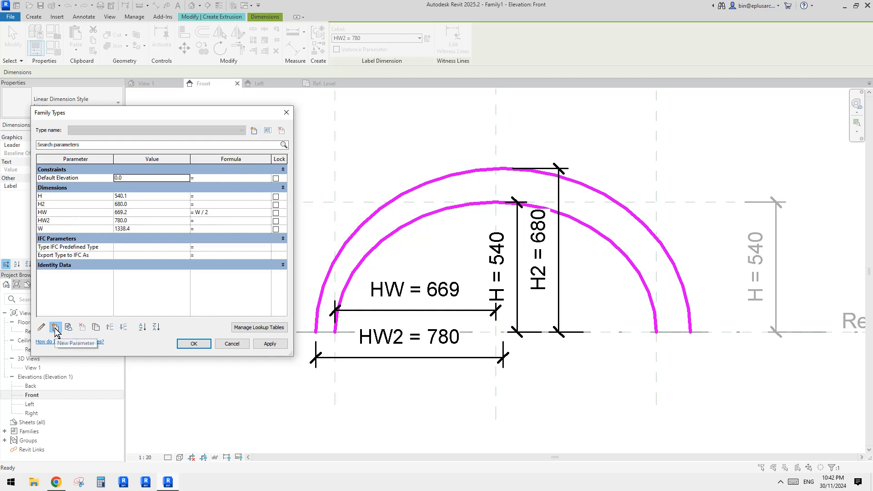
pyautogui.write('TH')
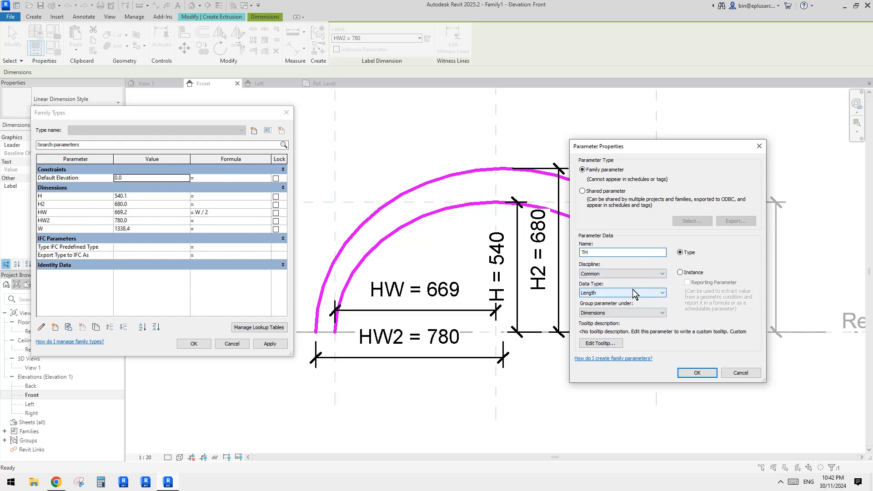
pyautogui.click(690, 372)
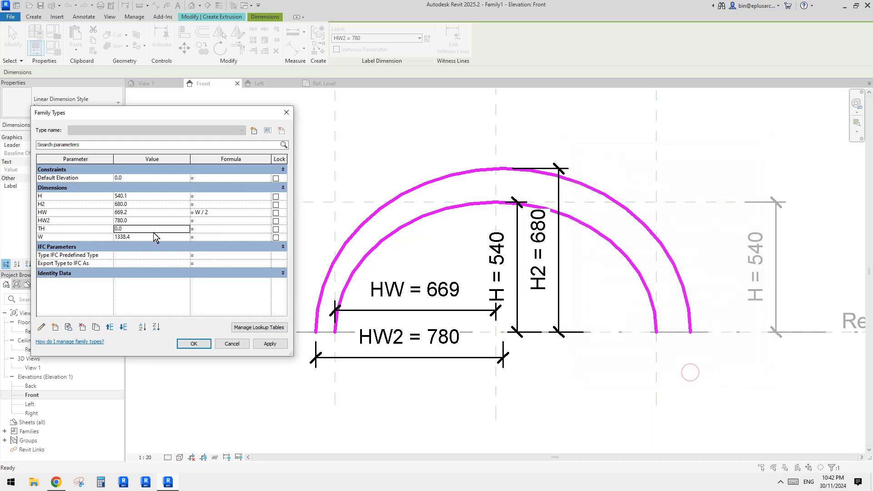
pyautogui.write('1')
pyautogui.click(52, 231)
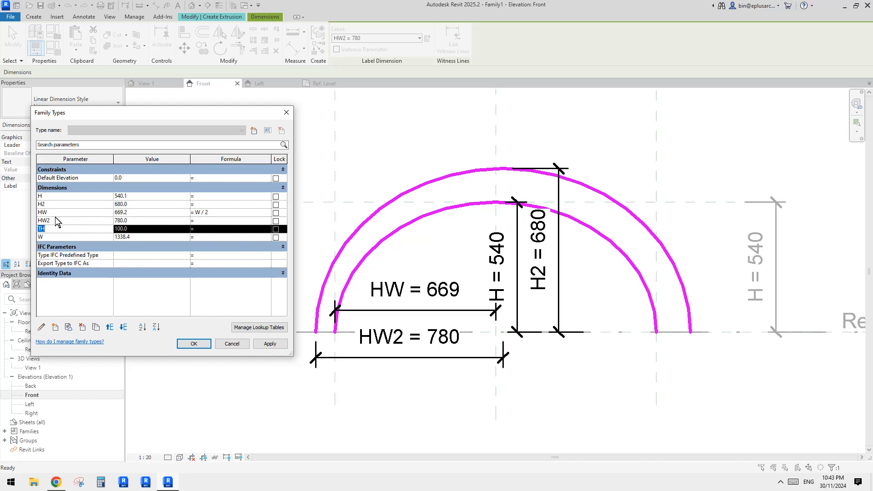
# - Set the formulas HW2 = HW + TH and H2 = H + TH in the family types and apply them
pyautogui.click(207, 221)
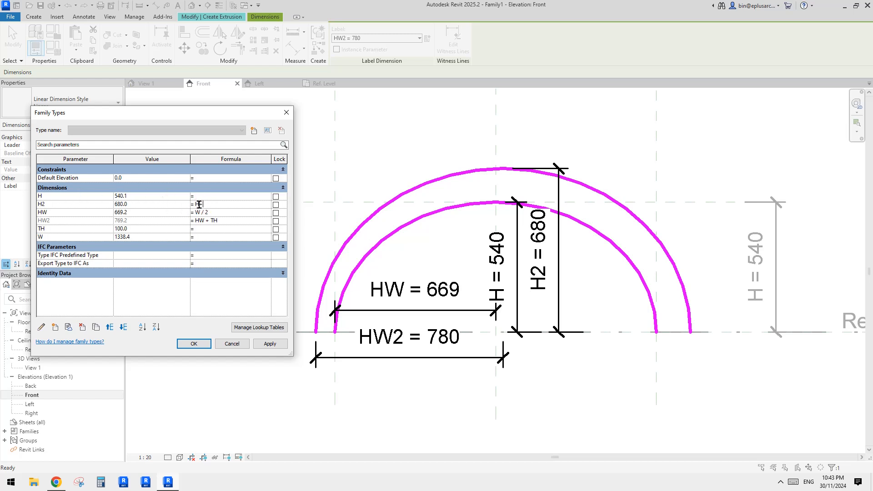
pyautogui.click(270, 343)
pyautogui.click(193, 344)
# - Test the inner half-ellipse's constraints by moving it about 60 mm to the left along Ref. Level
pyautogui.moveTo(415, 290); pyautogui.dragTo(409, 264, button='middle')
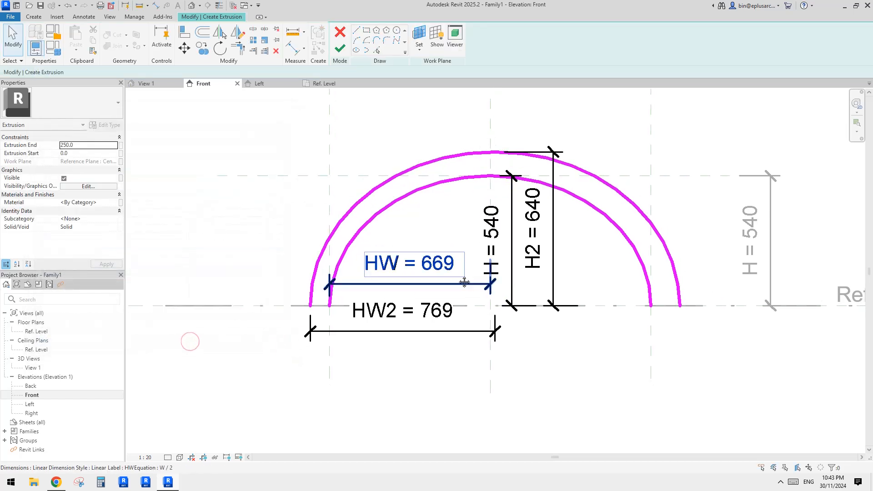
pyautogui.click(581, 175)
pyautogui.moveTo(457, 193)
pyautogui.mouseDown(button='middle')
pyautogui.moveTo(435, 228)
pyautogui.moveTo(421, 228)
pyautogui.mouseUp(button='middle')
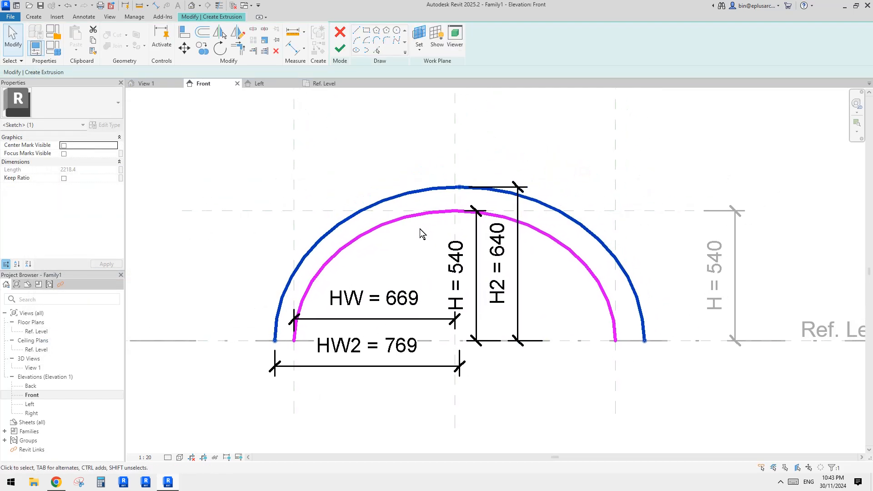
pyautogui.moveTo(439, 258); pyautogui.dragTo(443, 258, button='middle')
pyautogui.click(442, 258)
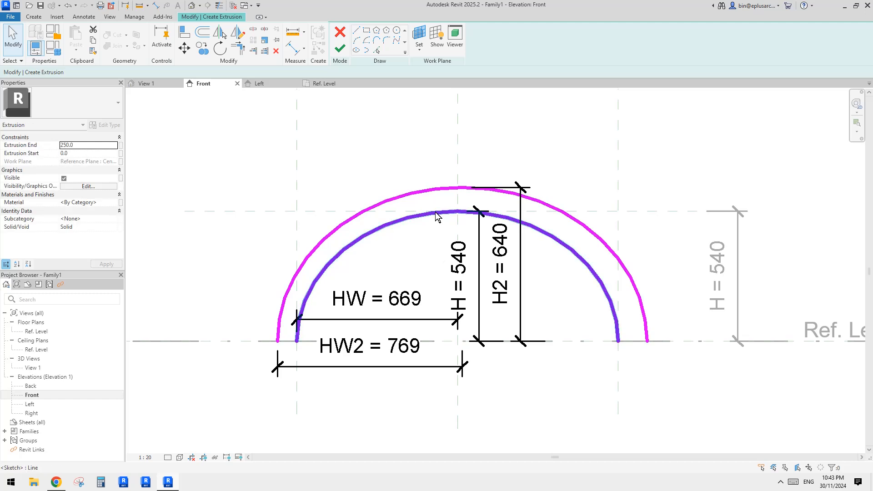
pyautogui.click(437, 216)
pyautogui.moveTo(437, 216); pyautogui.dragTo(405, 219, button='middle')
pyautogui.press('m')
pyautogui.press('v')
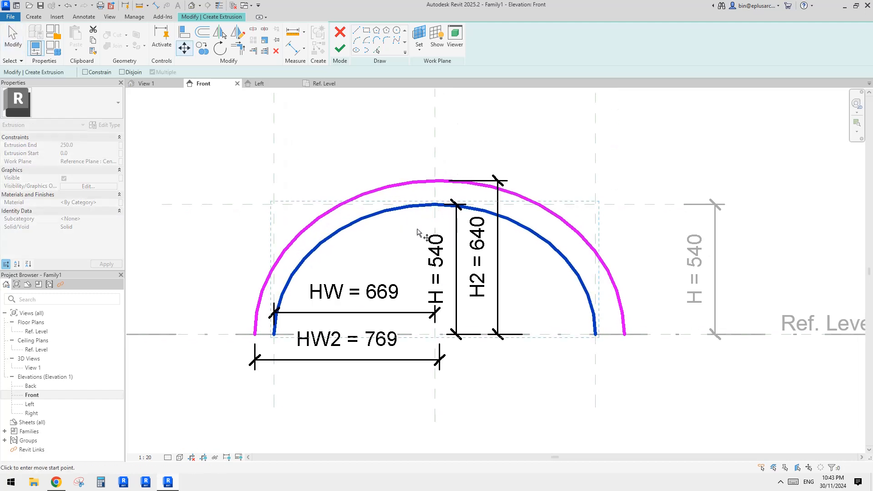
pyautogui.click(417, 232)
pyautogui.click(403, 232)
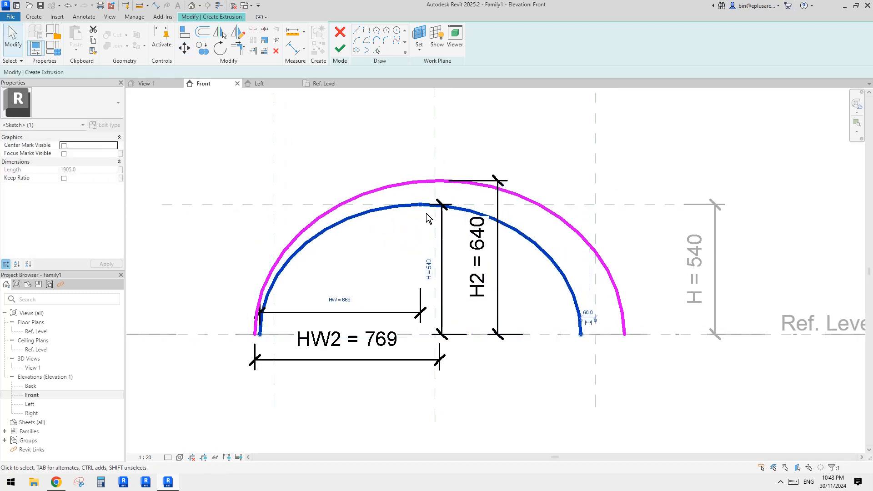
# - Test the outer half-ellipse's constraints by moving it to the right along Ref. Level
pyautogui.click(432, 180)
pyautogui.press('m')
pyautogui.press('v')
pyautogui.click(370, 158)
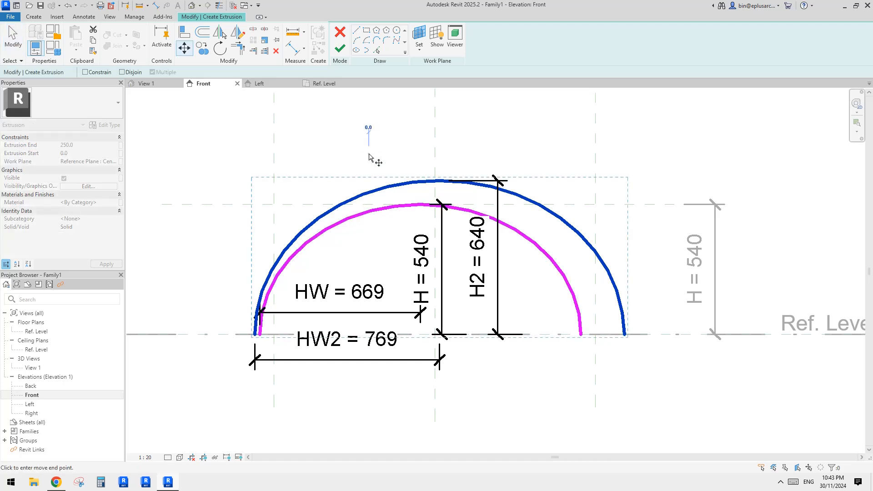
pyautogui.click(383, 156)
pyautogui.click(450, 225)
pyautogui.moveTo(449, 226); pyautogui.dragTo(421, 193, button='middle')
# - Make the center marks of both half-ellipses visible, keep focus marks off, and move the HW2 dimension lower, clear of Ref. Level
pyautogui.click(436, 200)
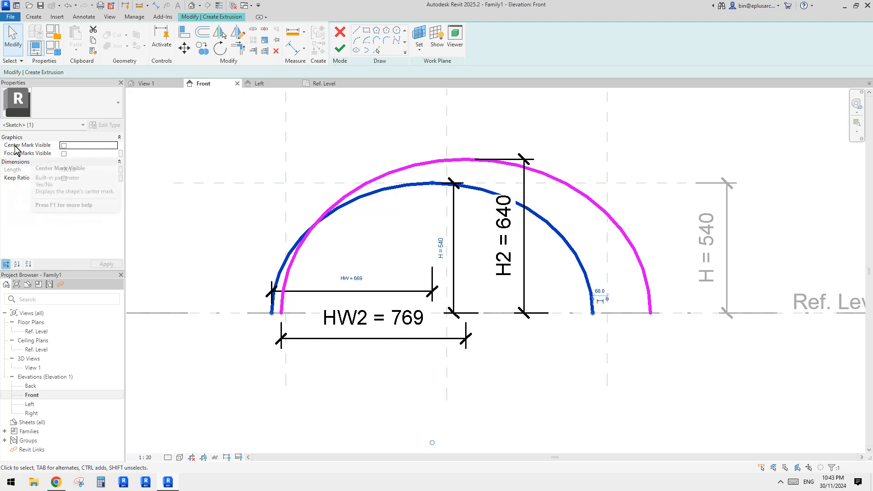
pyautogui.click(64, 145)
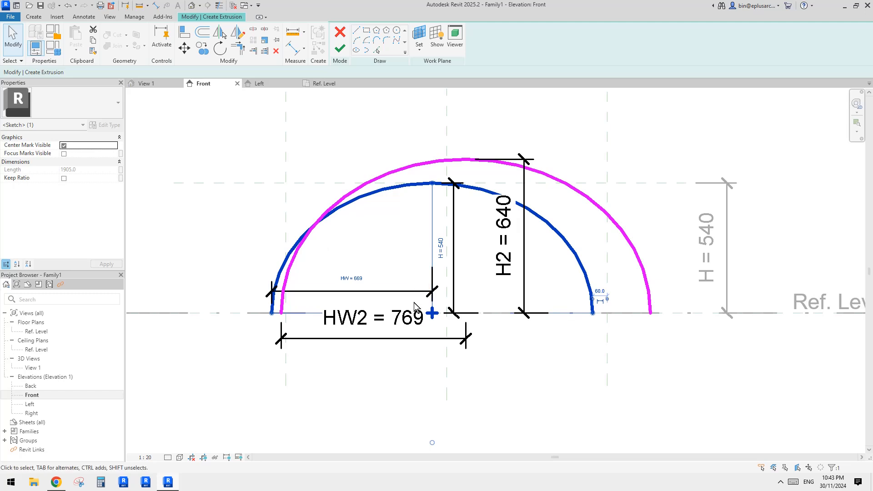
pyautogui.click(63, 154)
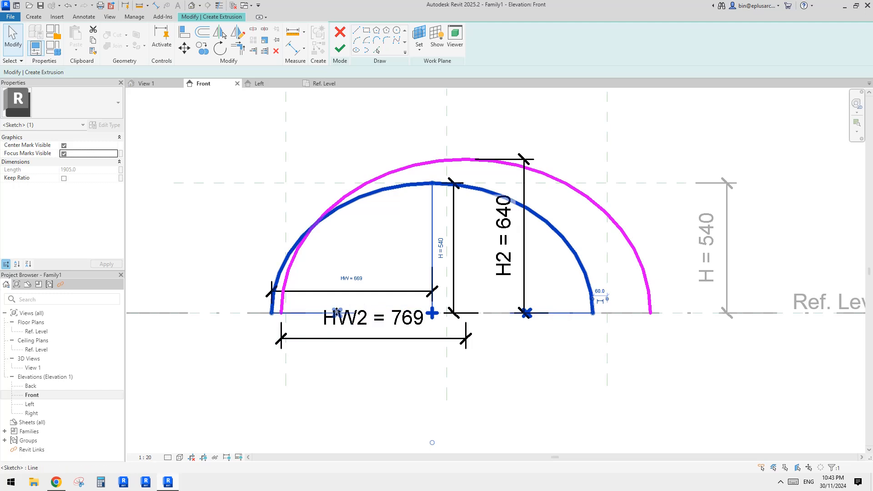
pyautogui.moveTo(369, 340); pyautogui.dragTo(369, 372)
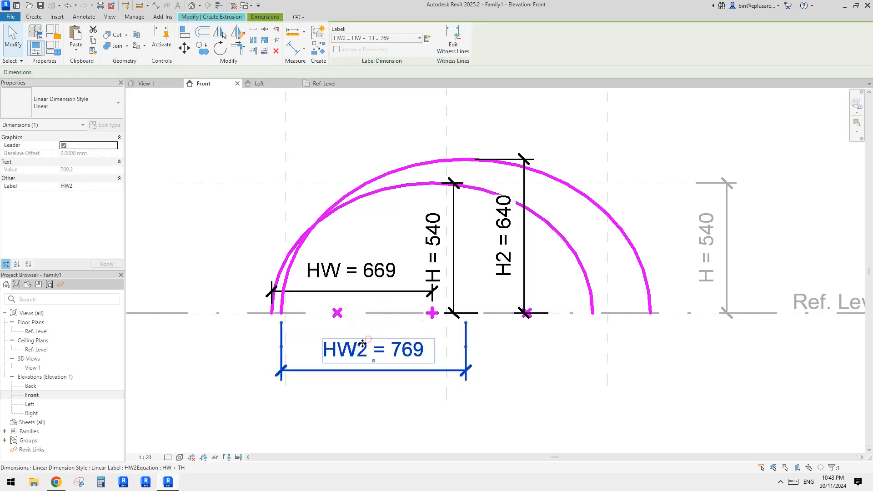
pyautogui.click(411, 187)
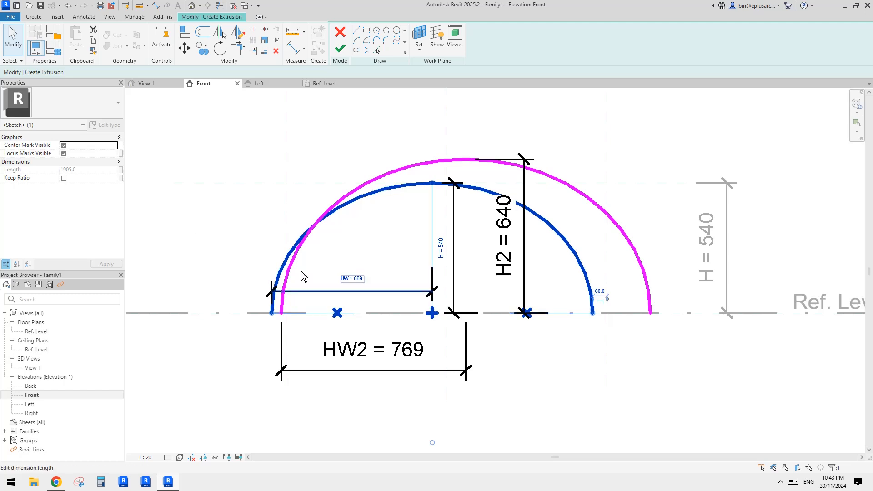
pyautogui.click(64, 155)
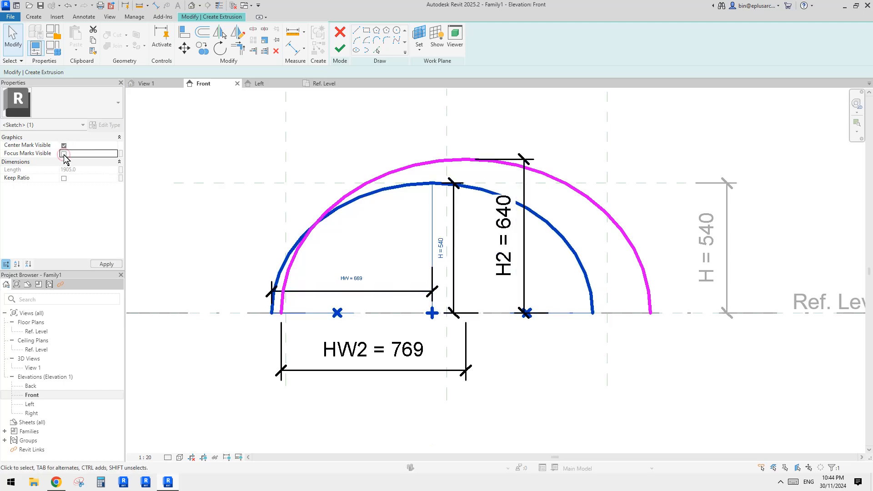
pyautogui.click(566, 181)
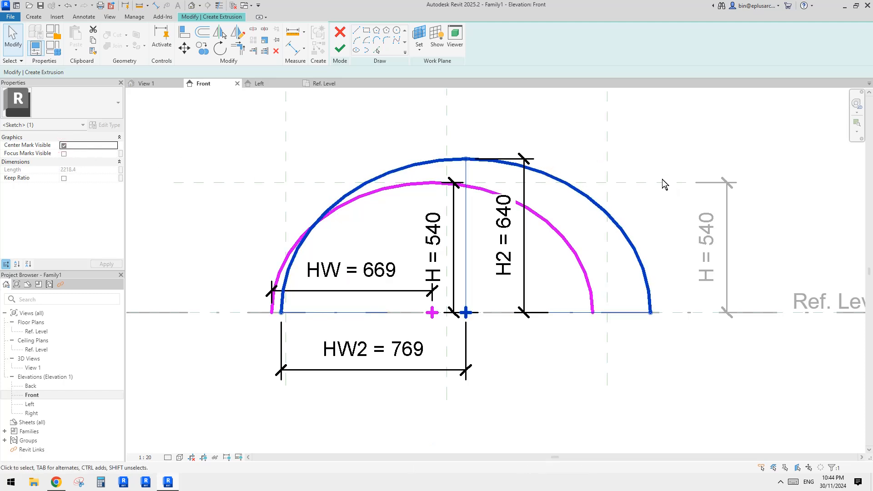
# - Align the inner half-ellipse's center mark to the vertical center reference plane and to Ref. Level, locking both alignments
pyautogui.moveTo(527, 309); pyautogui.dragTo(539, 309, button='middle')
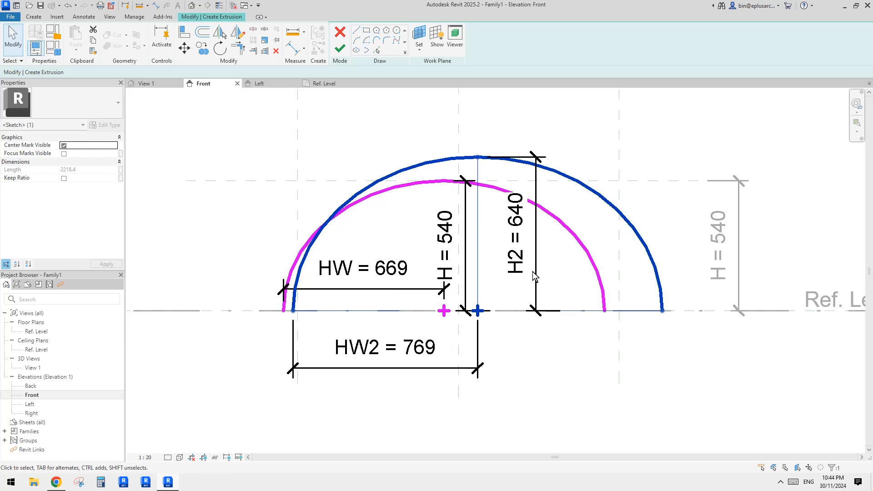
pyautogui.press('a')
pyautogui.press('l')
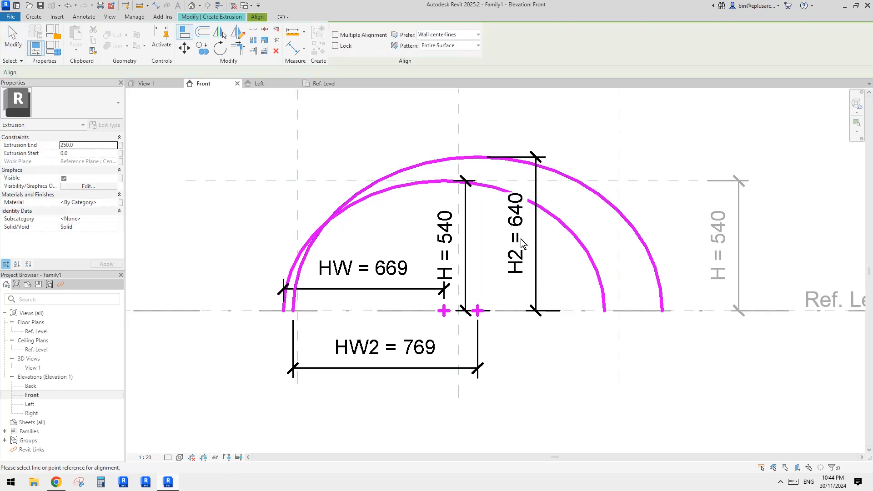
pyautogui.click(459, 127)
pyautogui.click(444, 311)
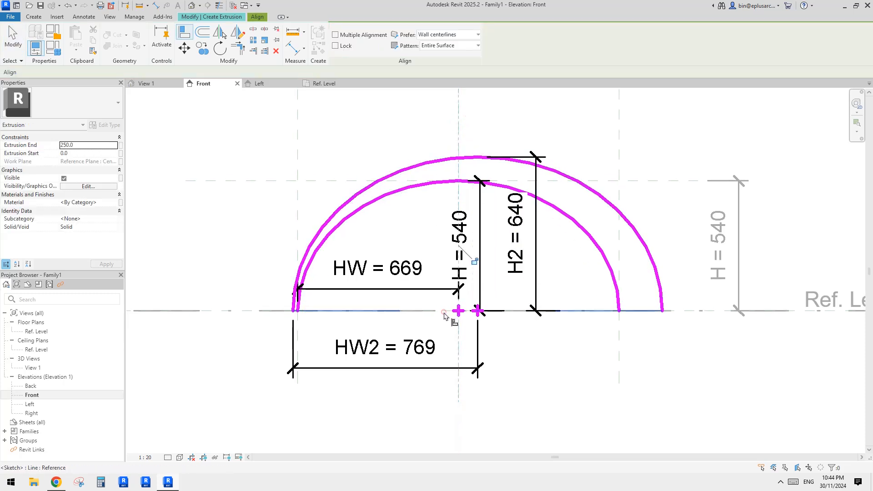
pyautogui.click(474, 262)
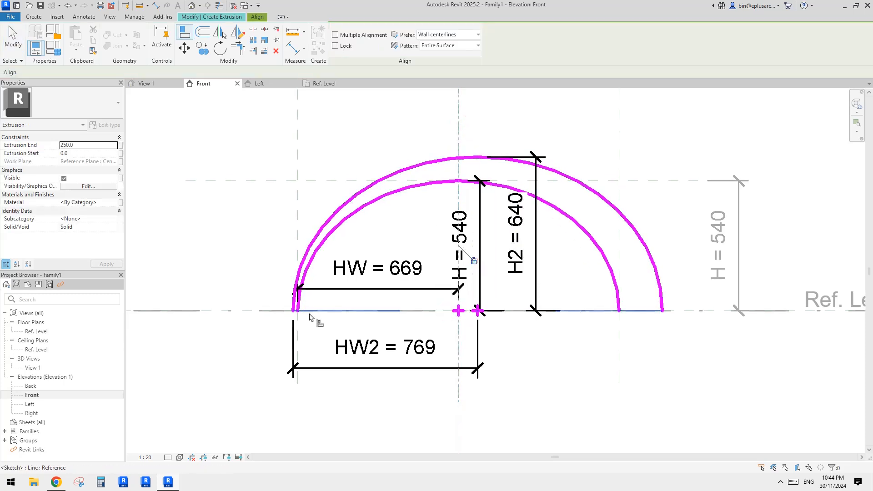
pyautogui.click(245, 314)
pyautogui.click(459, 312)
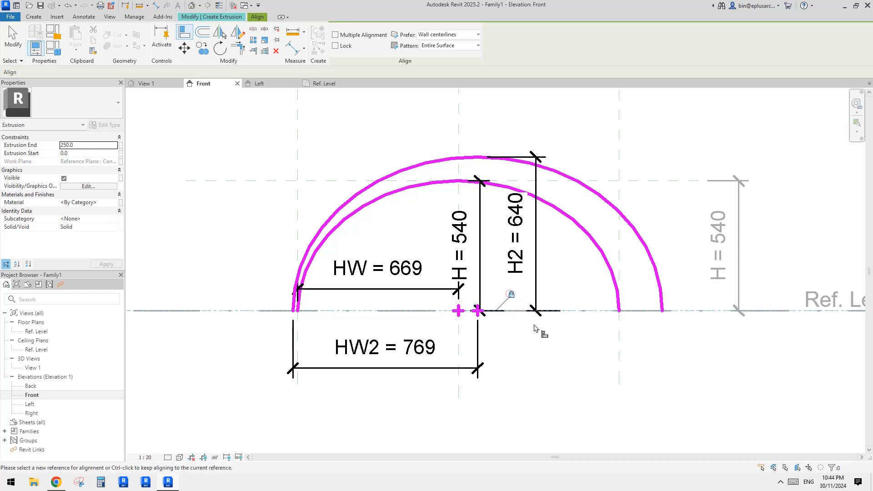
pyautogui.click(511, 296)
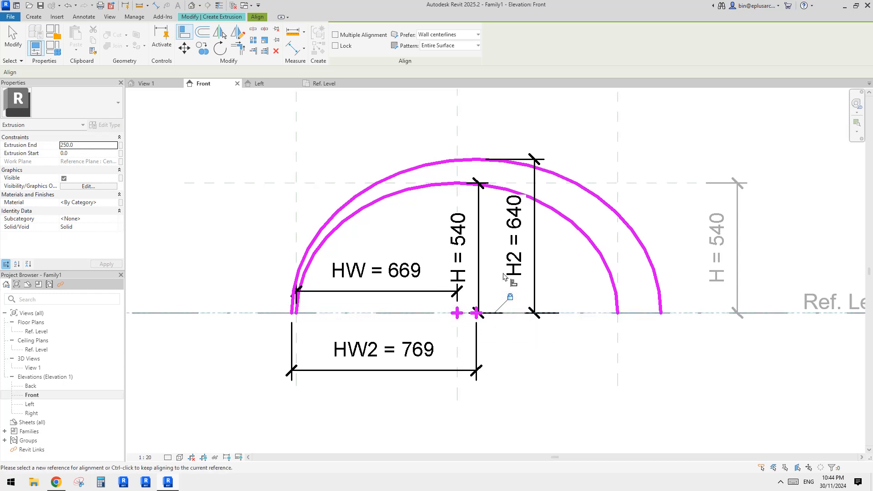
# - Align and lock the outer half-ellipse's center mark to the vertical center reference plane and to Ref. Level
pyautogui.click(454, 111)
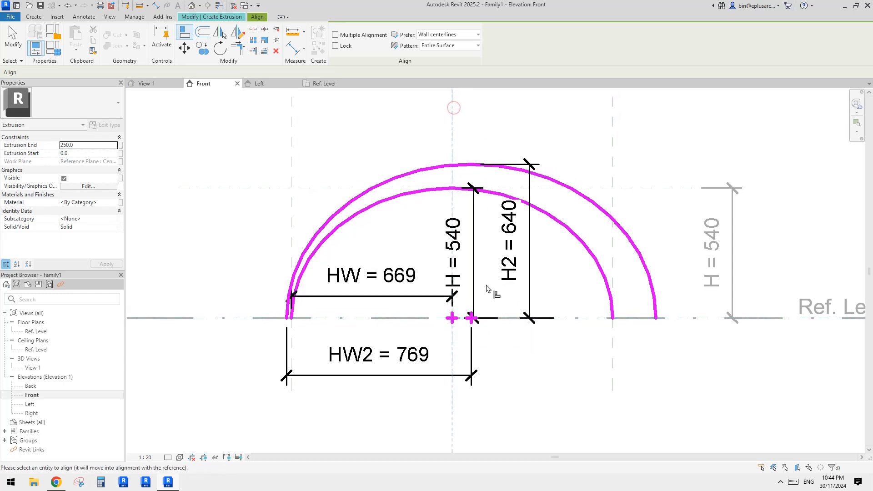
pyautogui.click(471, 317)
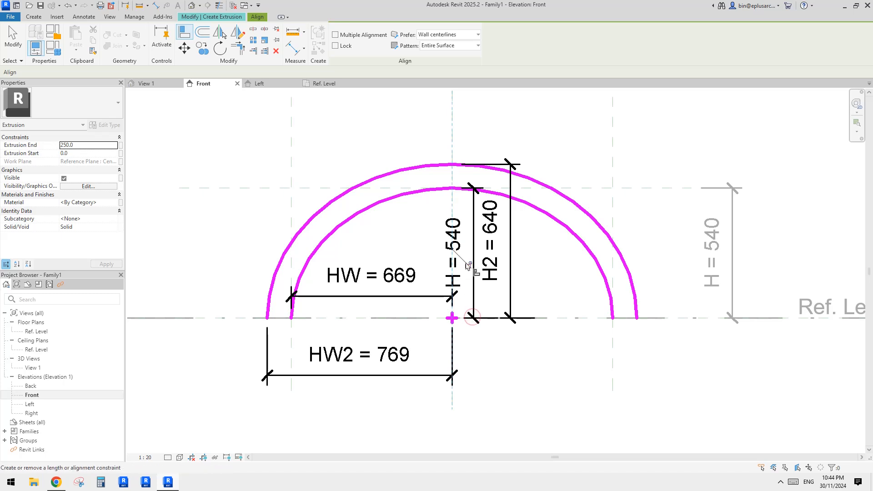
pyautogui.click(204, 318)
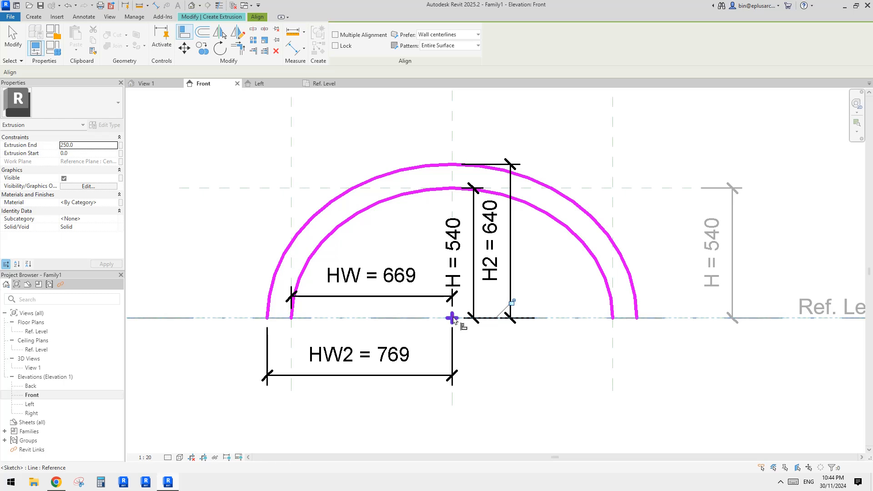
pyautogui.click(511, 303)
pyautogui.moveTo(523, 331); pyautogui.dragTo(509, 310, button='middle')
pyautogui.press('Escape')
pyautogui.press('Escape')
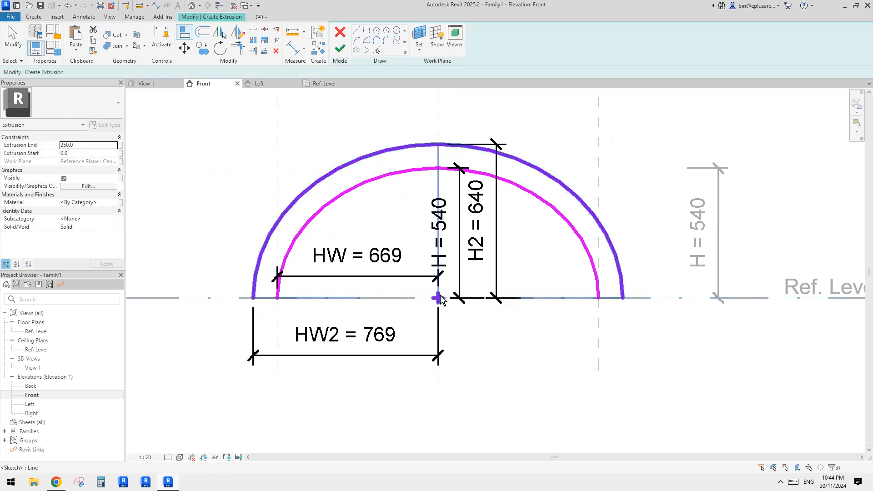
# - Close the vault profile with two short lines along Ref. Level joining the half-ellipses' ends, and finish the extrusion sketch
pyautogui.scroll(-2, 440, 300)
pyautogui.moveTo(436, 304); pyautogui.dragTo(413, 300, button='middle')
pyautogui.click(356, 30)
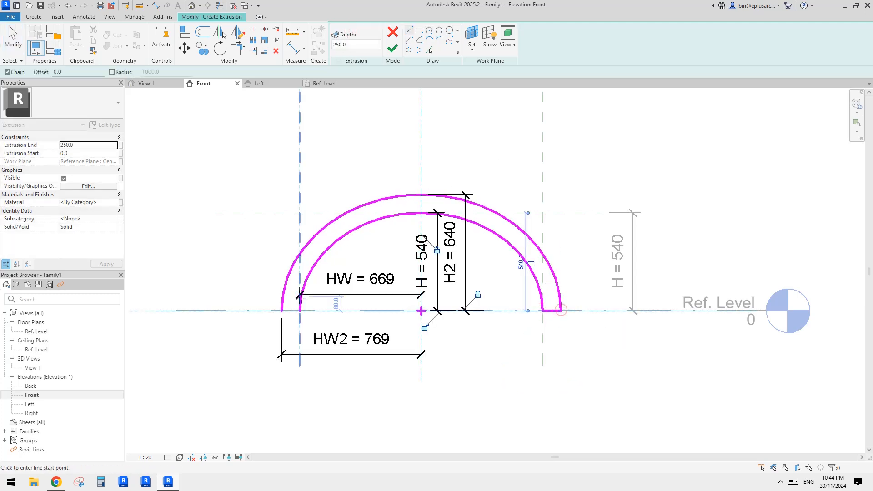
pyautogui.press('Escape')
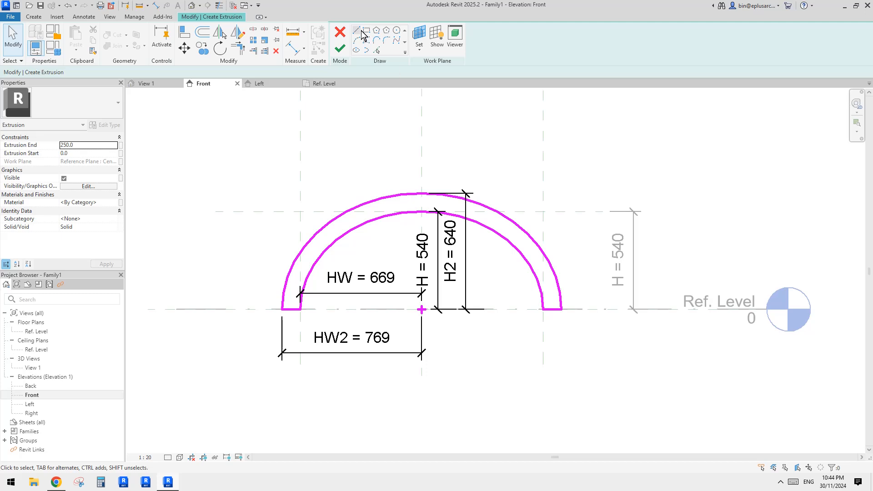
pyautogui.moveTo(551, 318); pyautogui.dragTo(570, 259, button='middle')
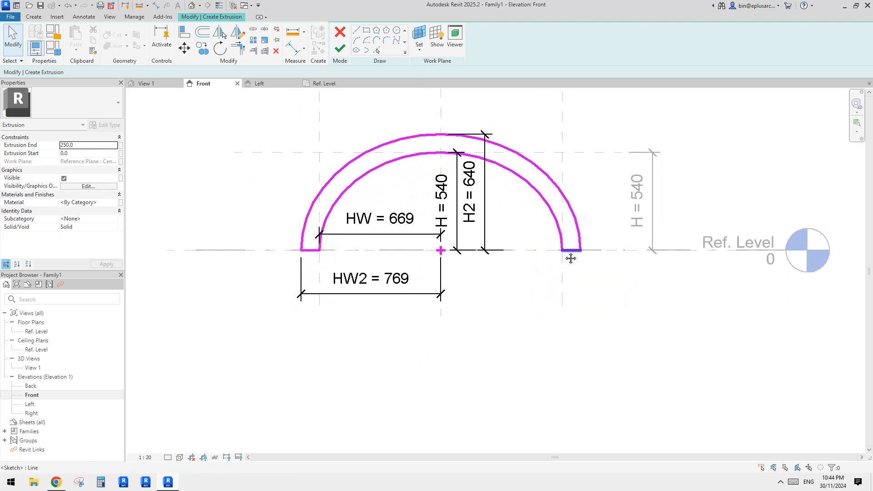
pyautogui.moveTo(504, 235); pyautogui.dragTo(502, 286, button='middle')
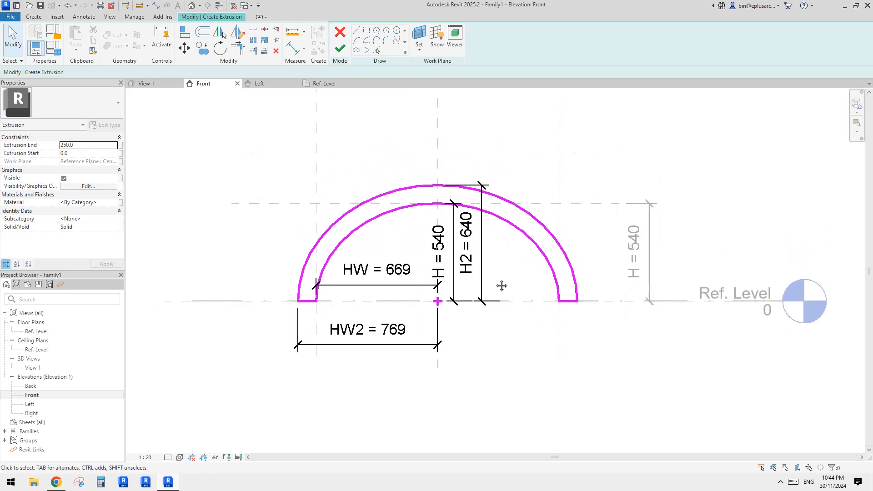
pyautogui.click(339, 50)
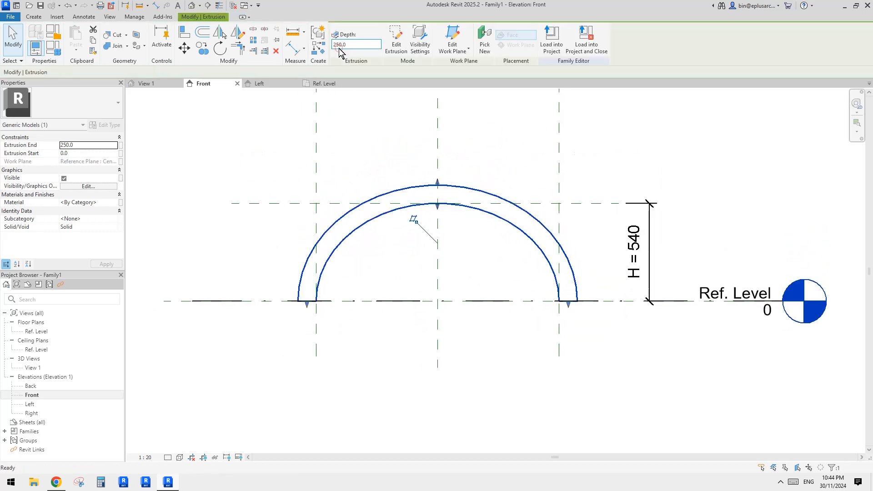
# - In the Ref. Level floor plan, stretch the vault extrusion's front and back faces to the outer horizontal reference planes and lock both
pyautogui.doubleClick(35, 334)
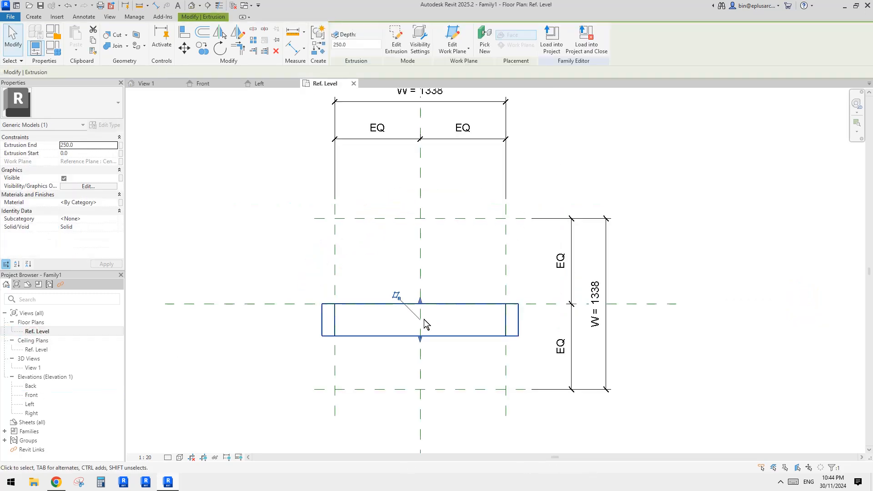
pyautogui.moveTo(437, 341); pyautogui.dragTo(432, 284, button='middle')
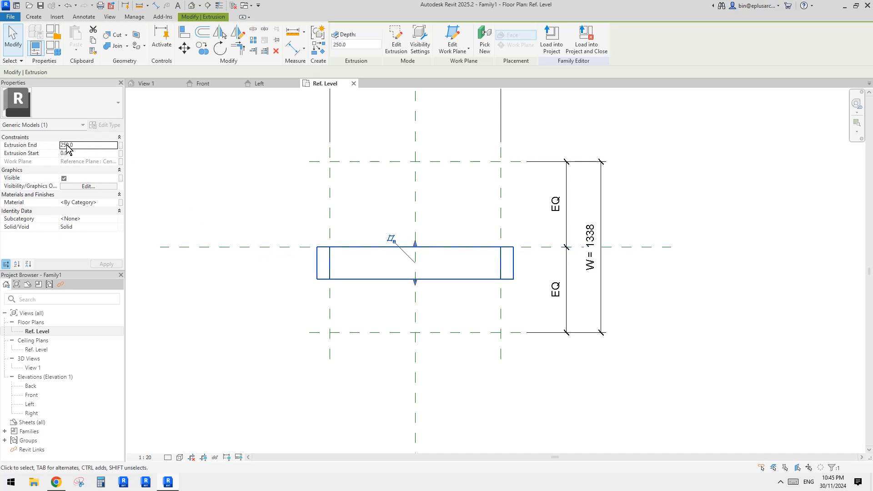
pyautogui.moveTo(465, 269); pyautogui.dragTo(472, 275, button='middle')
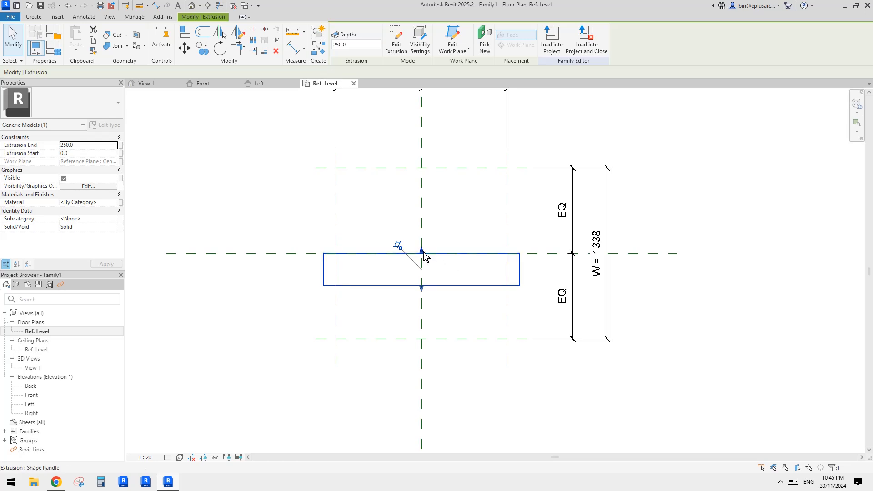
pyautogui.moveTo(424, 253); pyautogui.dragTo(441, 168)
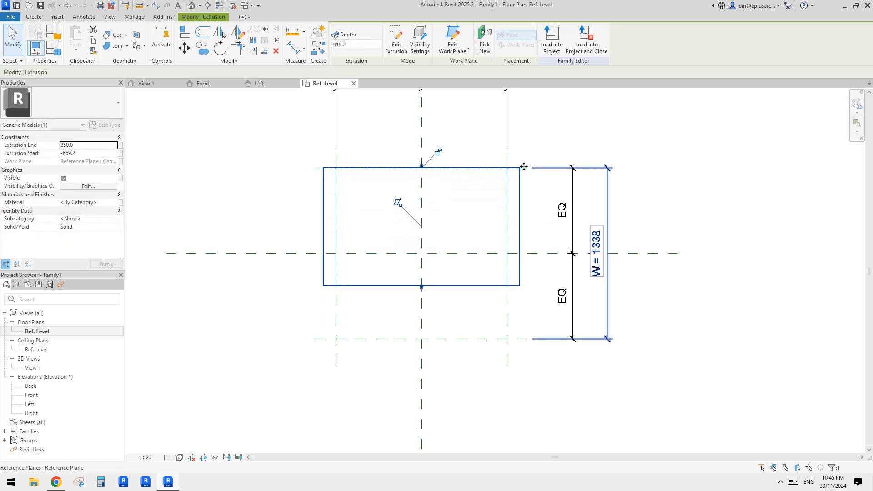
pyautogui.click(438, 152)
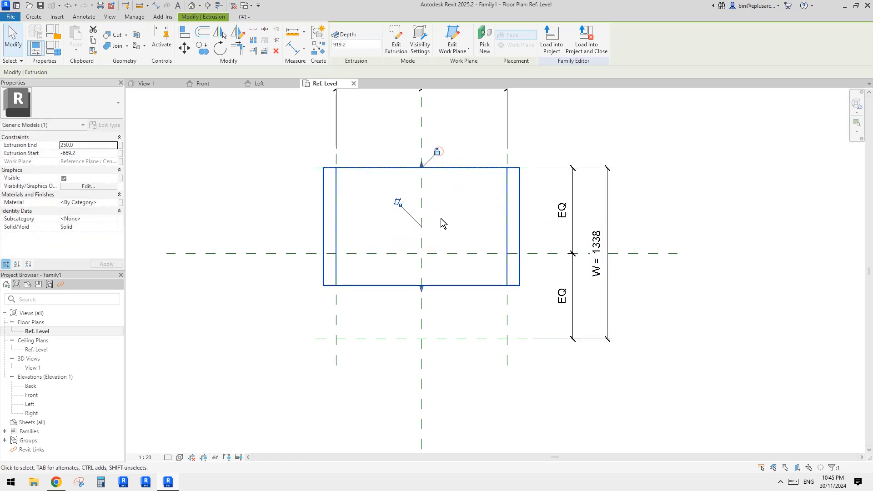
pyautogui.moveTo(422, 289); pyautogui.dragTo(423, 339)
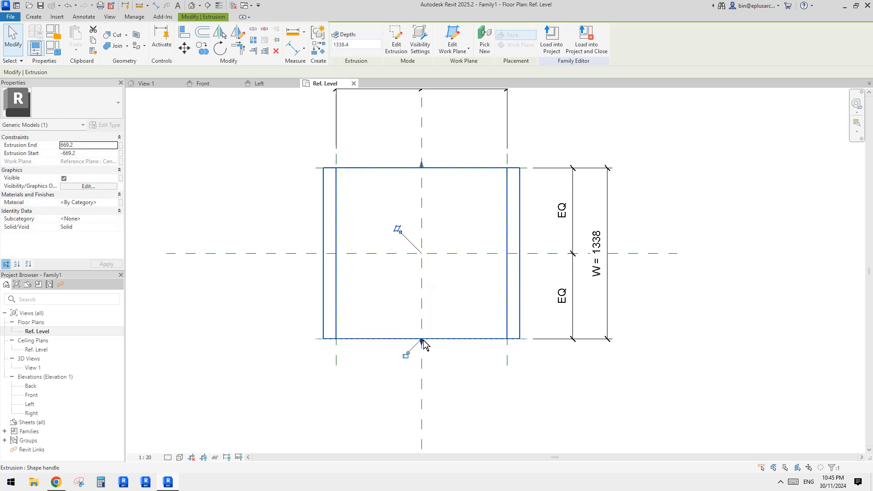
pyautogui.click(405, 354)
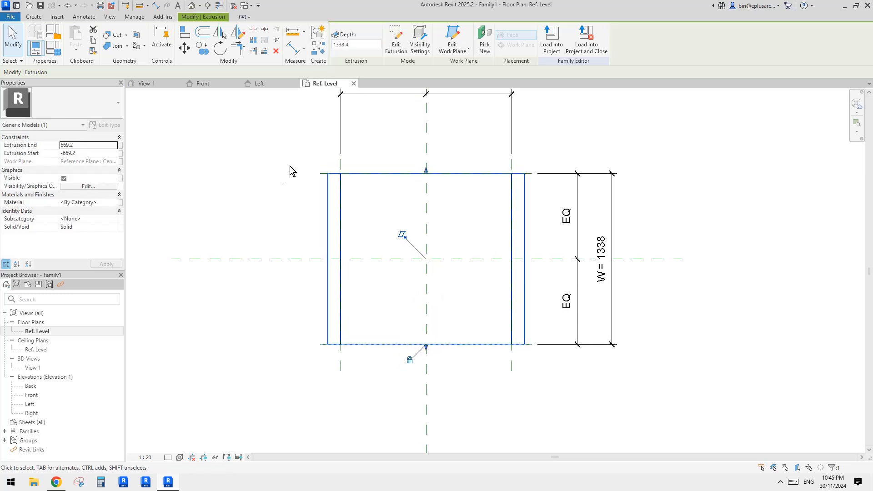
pyautogui.click(263, 172)
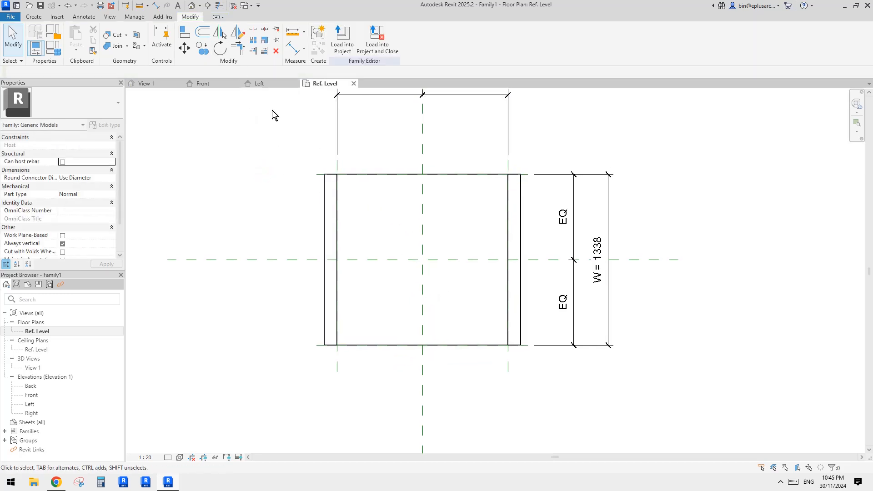
# - Examine the vault extrusion in the default 3D view and return to the Ref. Level floor plan
pyautogui.click(194, 5)
pyautogui.keyDown('shift'); pyautogui.moveTo(469, 176); pyautogui.dragTo(501, 210, button='middle'); pyautogui.keyUp('shift')
pyautogui.click(501, 206)
pyautogui.doubleClick(37, 330)
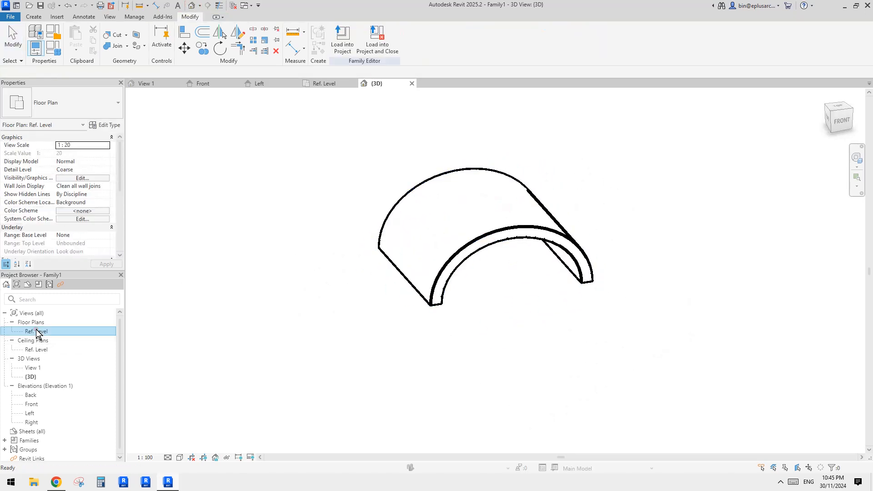
pyautogui.moveTo(464, 267); pyautogui.dragTo(429, 265, button='middle')
pyautogui.scroll(1, 392, 255)
pyautogui.click(391, 251)
pyautogui.moveTo(425, 230); pyautogui.dragTo(416, 229, button='middle')
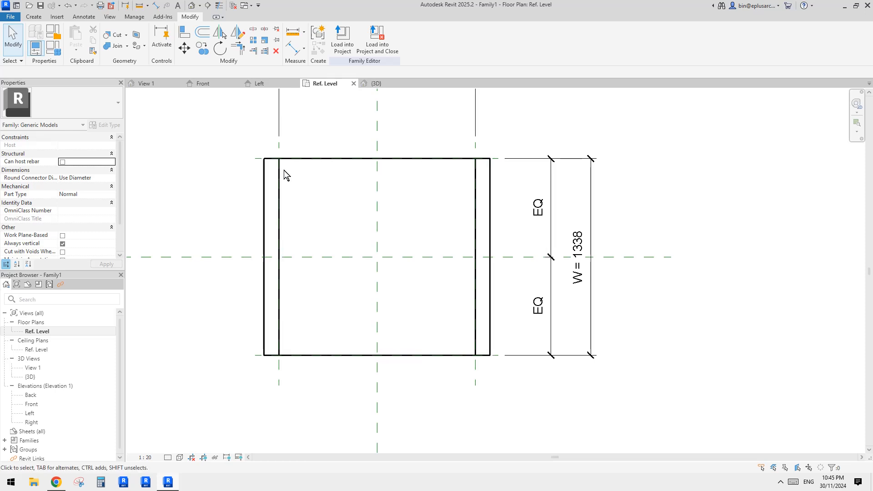
pyautogui.click(264, 233)
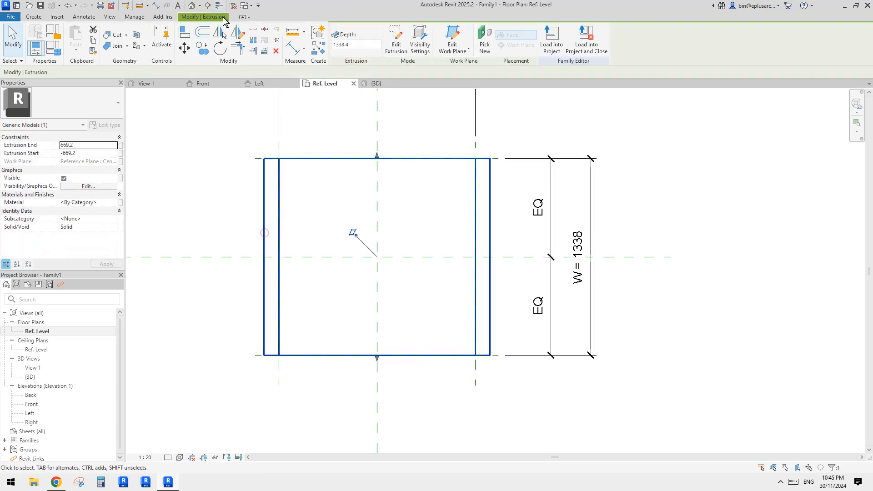
pyautogui.click(192, 5)
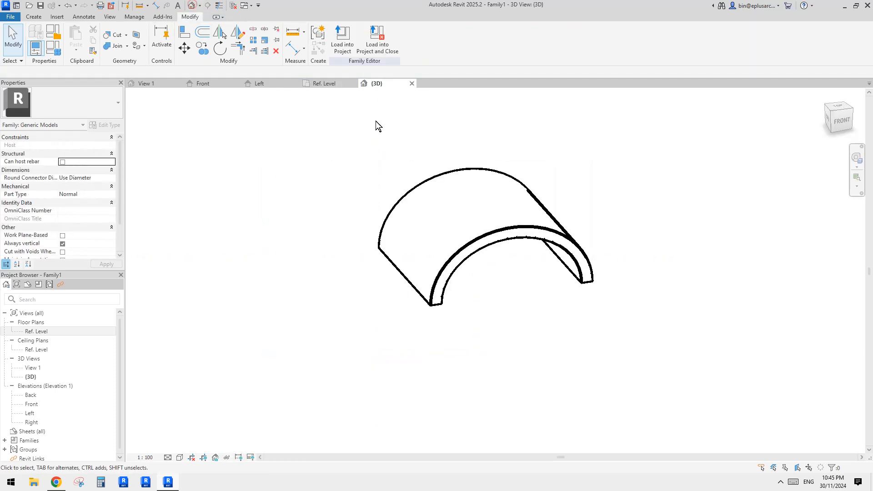
pyautogui.doubleClick(36, 331)
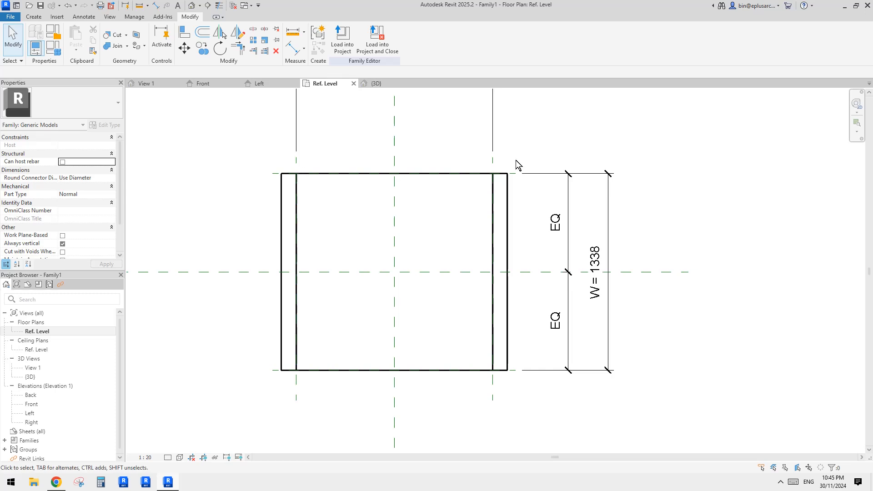
# - Draw two vertical reference planes outside the vault's left and right edges, about 223 mm and 218 mm beyond the existing width planes
pyautogui.moveTo(417, 301); pyautogui.dragTo(507, 289, button='middle')
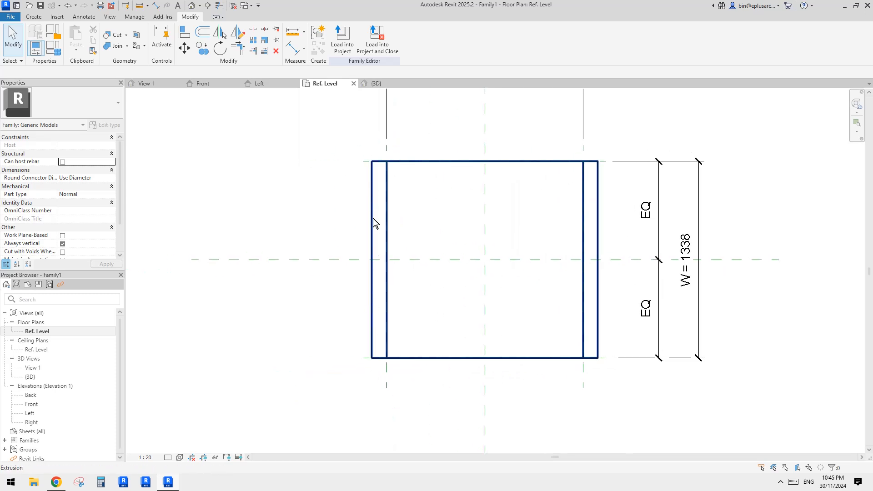
pyautogui.moveTo(379, 287); pyautogui.dragTo(339, 248, button='middle')
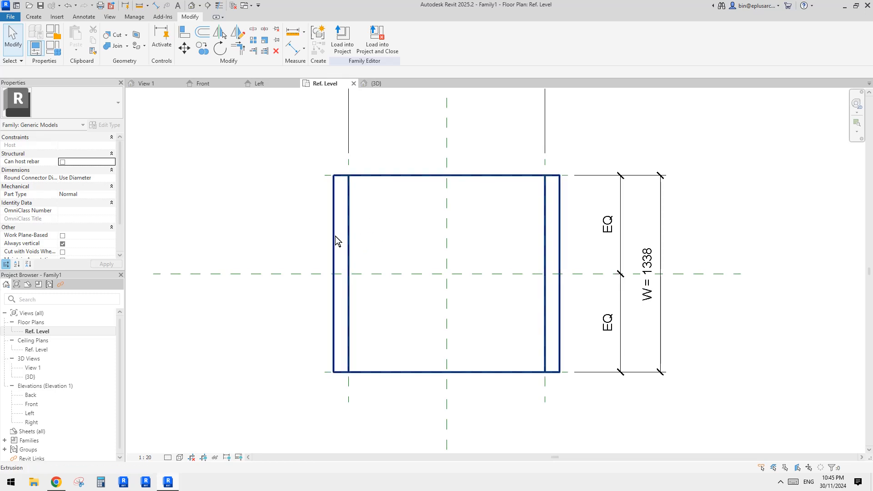
pyautogui.moveTo(335, 236); pyautogui.dragTo(324, 242, button='middle')
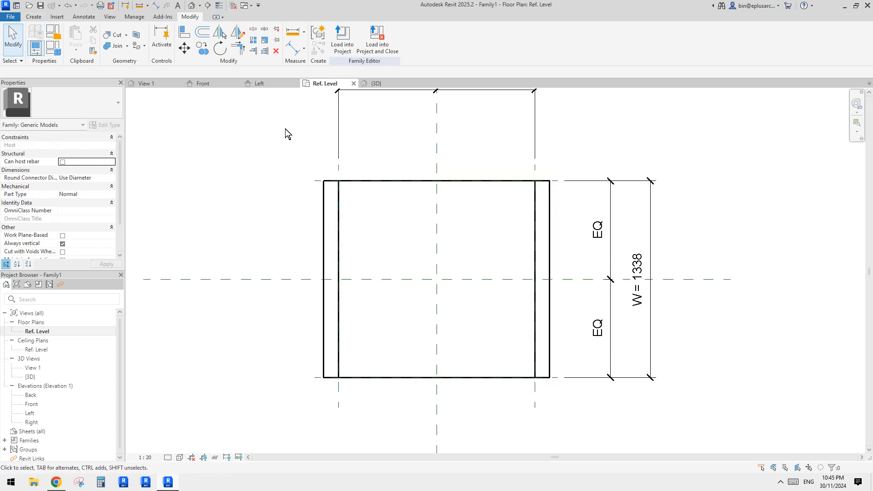
pyautogui.press('r')
pyautogui.press('p')
pyautogui.click(305, 144)
pyautogui.click(305, 400)
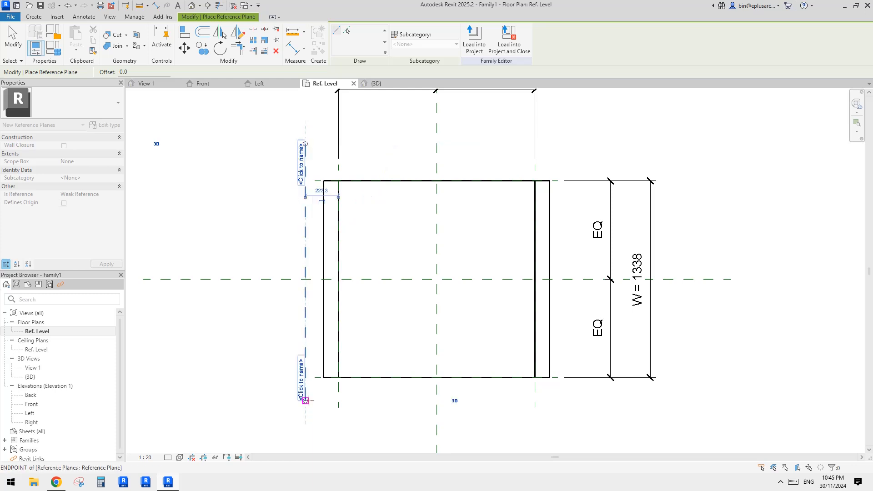
pyautogui.click(567, 136)
pyautogui.click(566, 400)
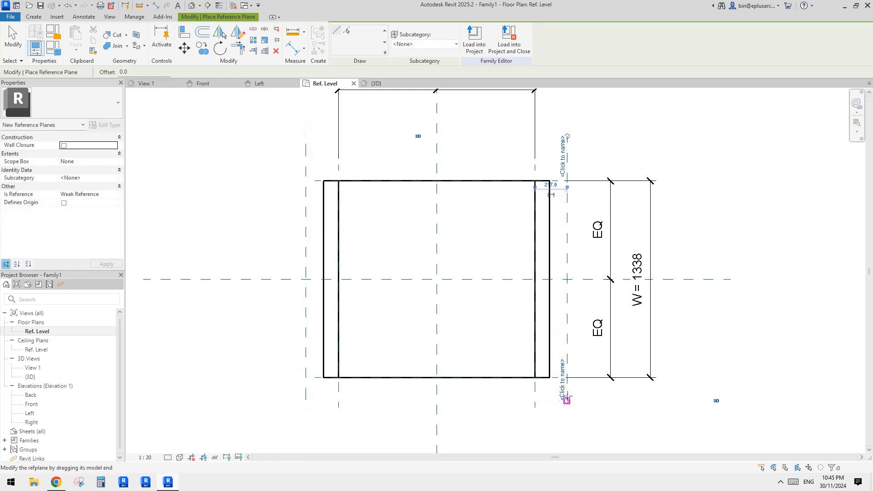
# - Dimension the distance between each new outer reference plane and its neighbouring width plane, below the vault
pyautogui.press('d')
pyautogui.press('i')
pyautogui.click(340, 392)
pyautogui.click(308, 390)
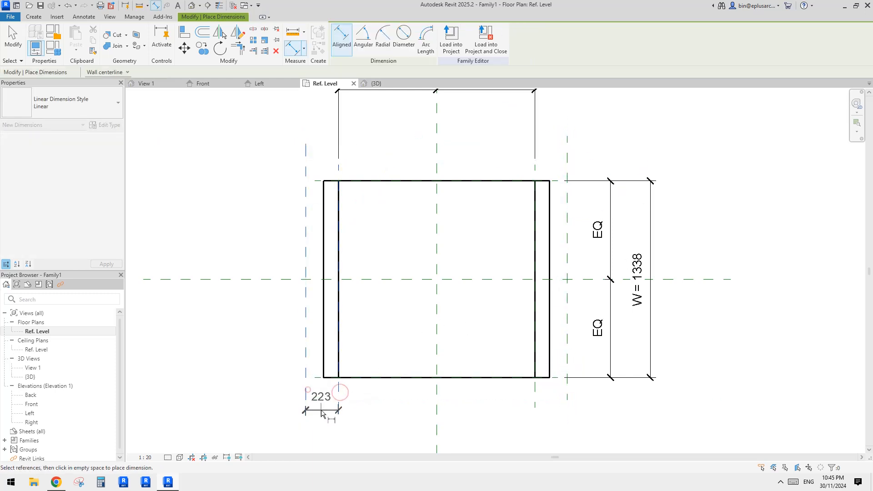
pyautogui.click(321, 412)
pyautogui.click(535, 392)
pyautogui.click(567, 392)
pyautogui.click(552, 408)
pyautogui.press('Escape')
pyautogui.press('Escape')
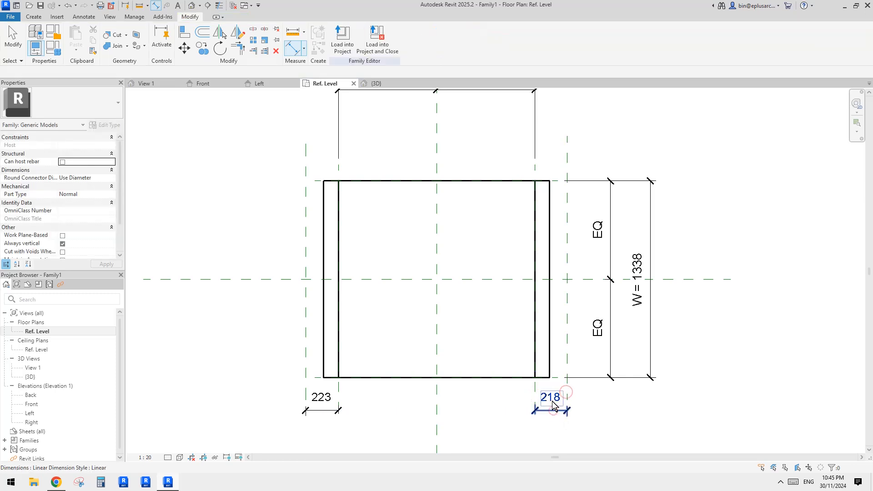
# - Label both outer reference plane dimensions with the TH = 100 parameter
pyautogui.click(553, 405)
pyautogui.keyDown('ctrl'); pyautogui.click(328, 410); pyautogui.keyUp('ctrl')
pyautogui.click(396, 38)
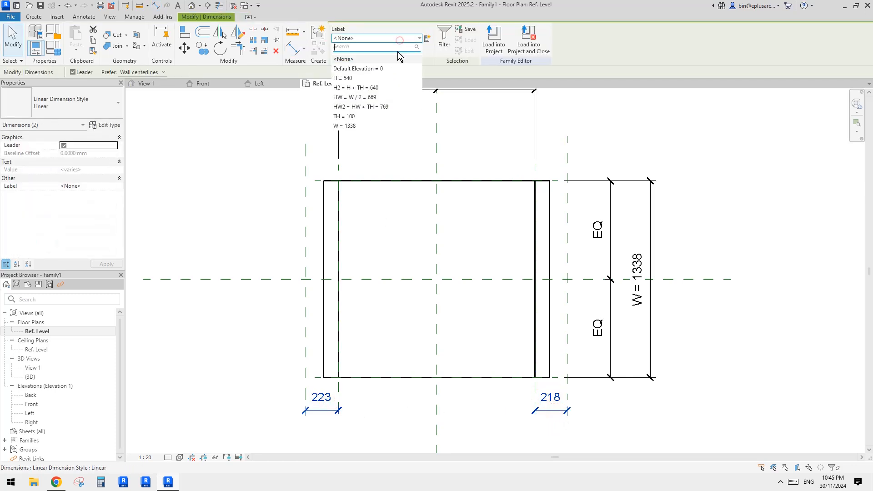
pyautogui.click(350, 117)
pyautogui.click(361, 204)
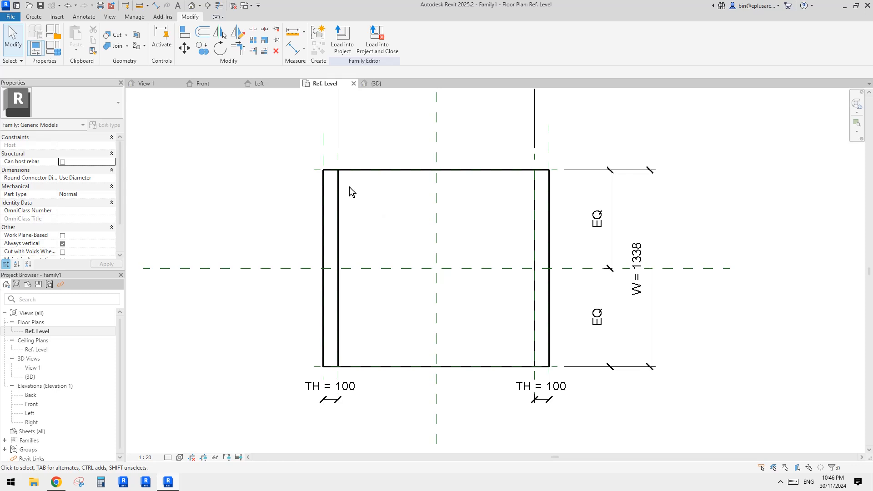
# - Start a void extrusion and sketch a closed loop from the left inner-edge corners to the plan's center, wrapping around the left outer edge
pyautogui.click(33, 16)
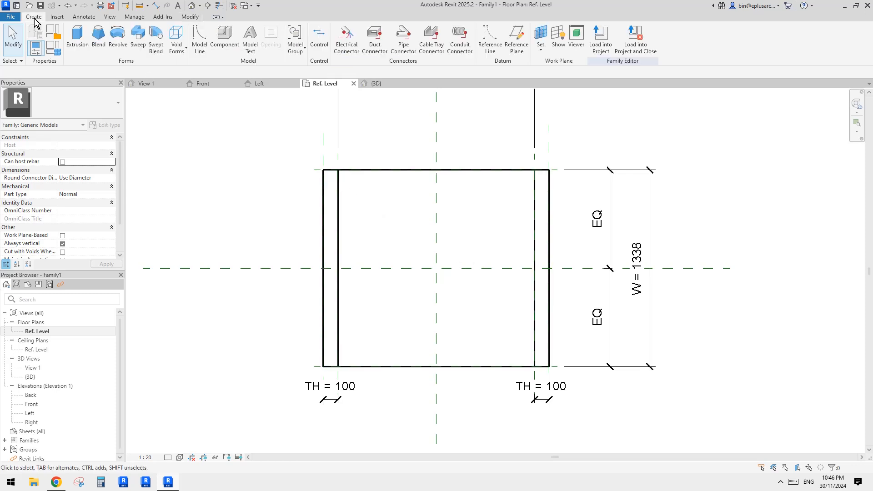
pyautogui.click(177, 41)
pyautogui.click(203, 67)
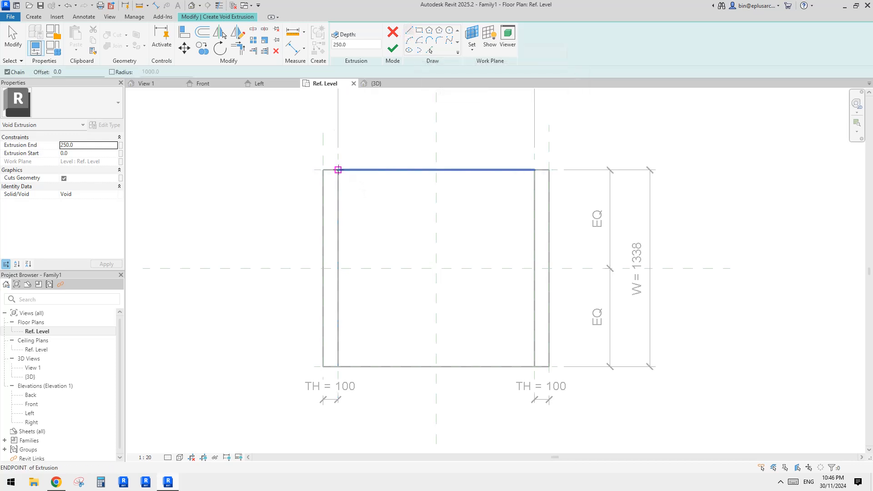
pyautogui.click(337, 169)
pyautogui.click(435, 268)
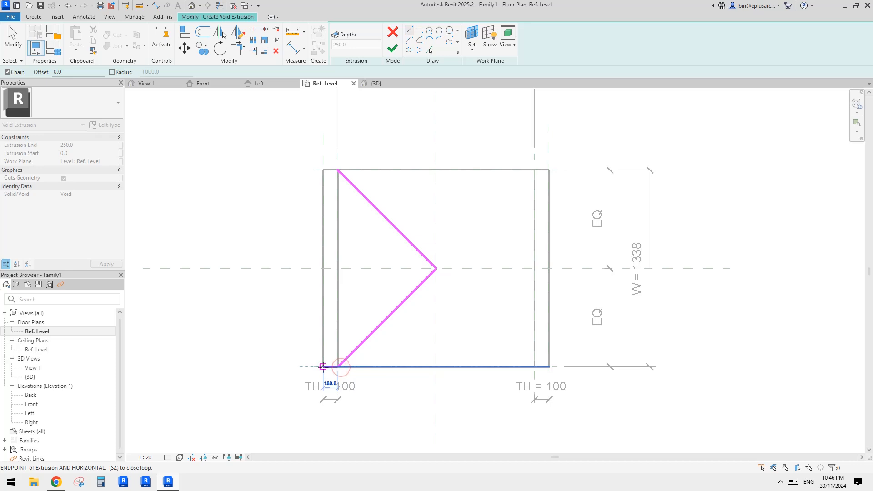
pyautogui.click(323, 367)
pyautogui.click(322, 169)
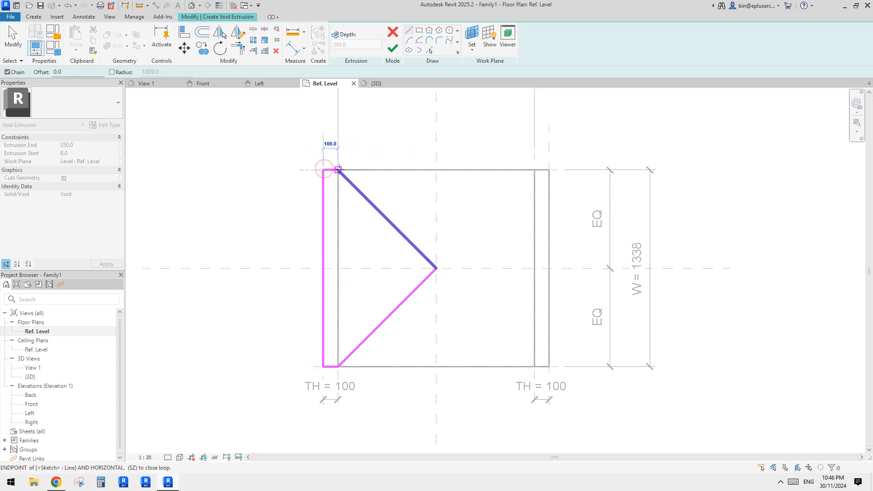
pyautogui.click(338, 169)
pyautogui.press('Escape')
pyautogui.press('Escape')
# - Turn on Automatic Sketch Dimensions in the plan view's annotation visibility settings
pyautogui.moveTo(466, 243); pyautogui.dragTo(472, 219, button='middle')
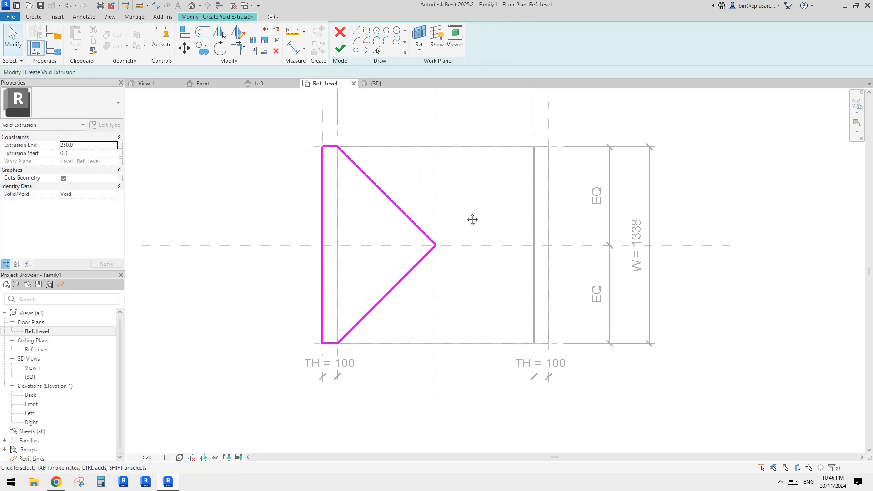
pyautogui.press('v')
pyautogui.press('g')
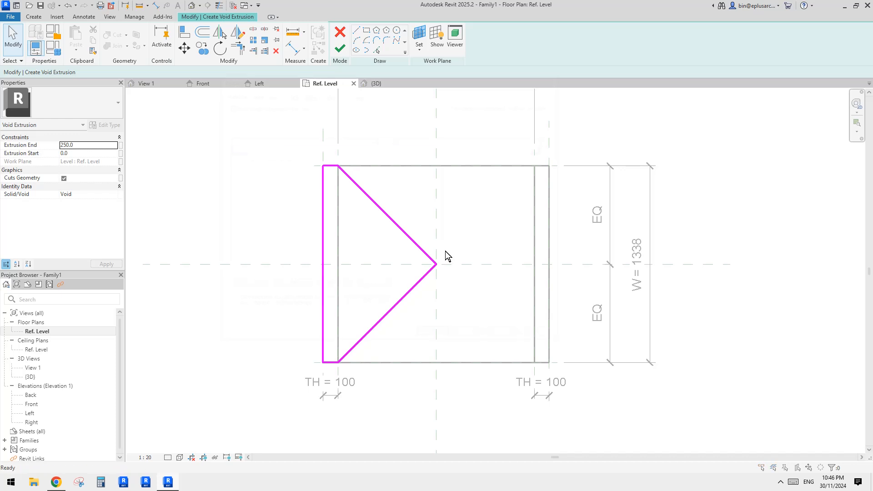
pyautogui.click(277, 93)
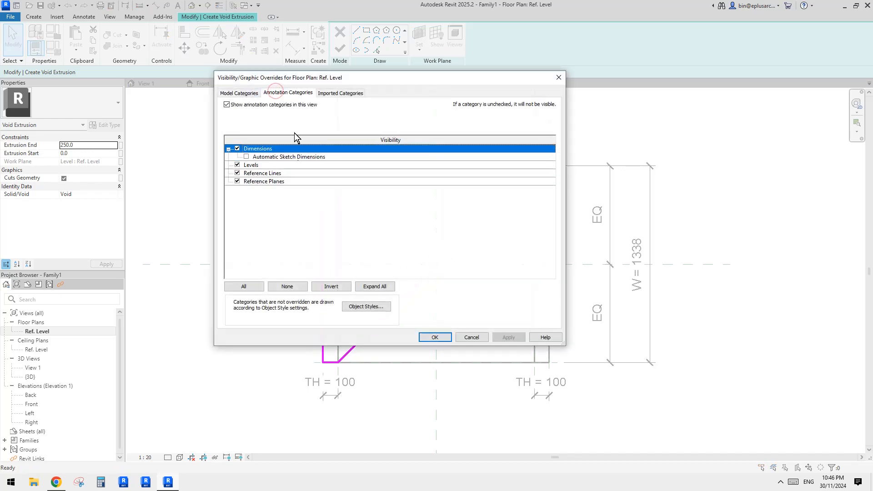
pyautogui.click(247, 157)
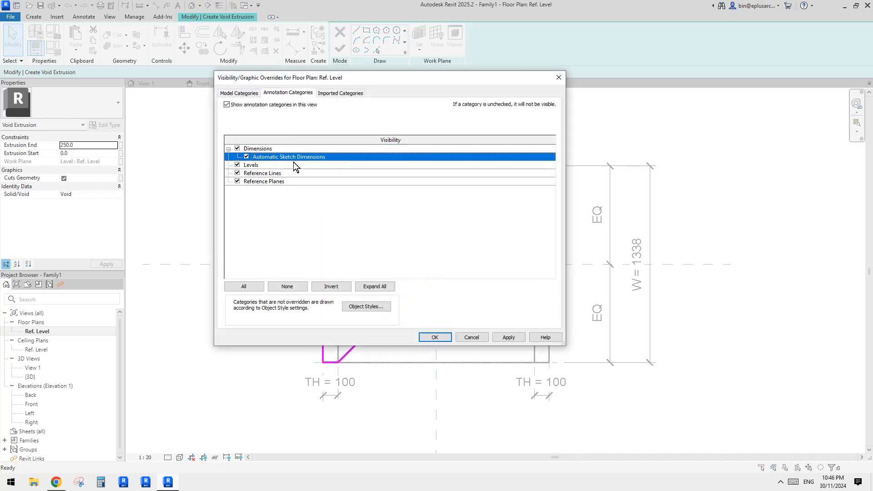
pyautogui.click(434, 336)
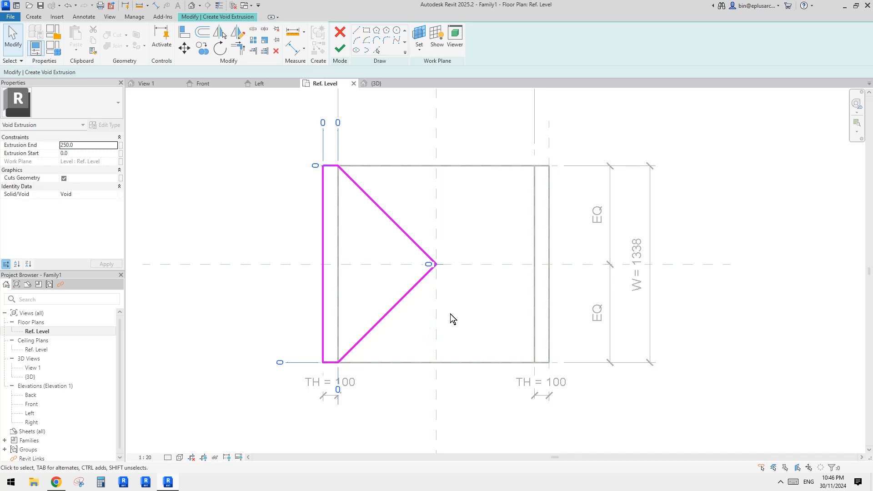
# - Examine the automatic sketch dimensions at the corners and apex of the void sketch
pyautogui.scroll(-2, 451, 315)
pyautogui.moveTo(451, 315); pyautogui.dragTo(443, 321, button='middle')
pyautogui.scroll(2, 435, 305)
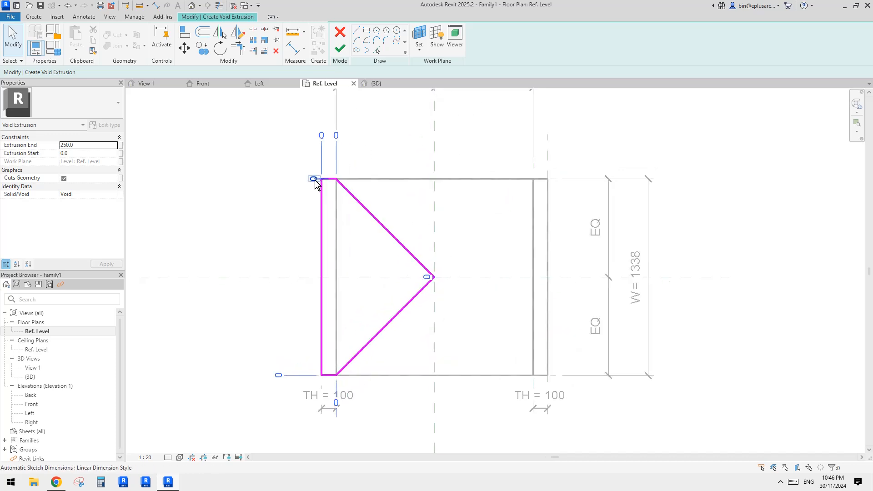
pyautogui.moveTo(335, 289); pyautogui.dragTo(357, 274, button='middle')
pyautogui.moveTo(375, 313); pyautogui.dragTo(374, 316, button='middle')
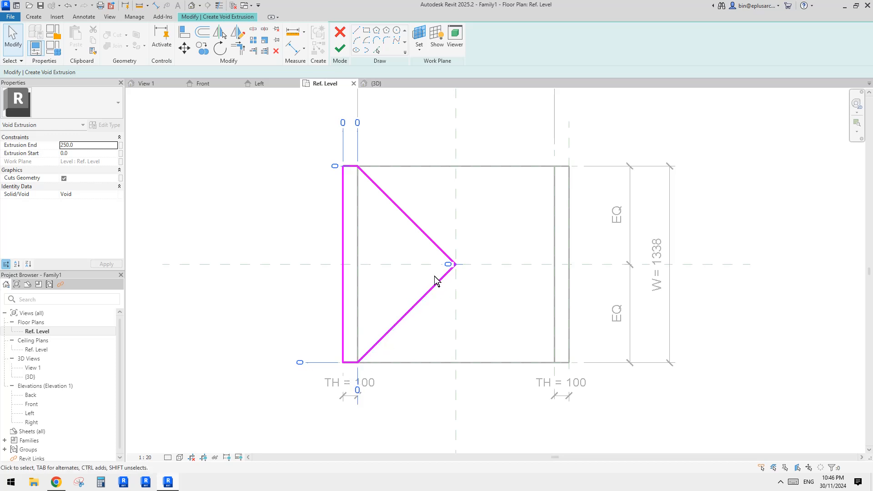
pyautogui.moveTo(350, 245); pyautogui.dragTo(355, 255, button='middle')
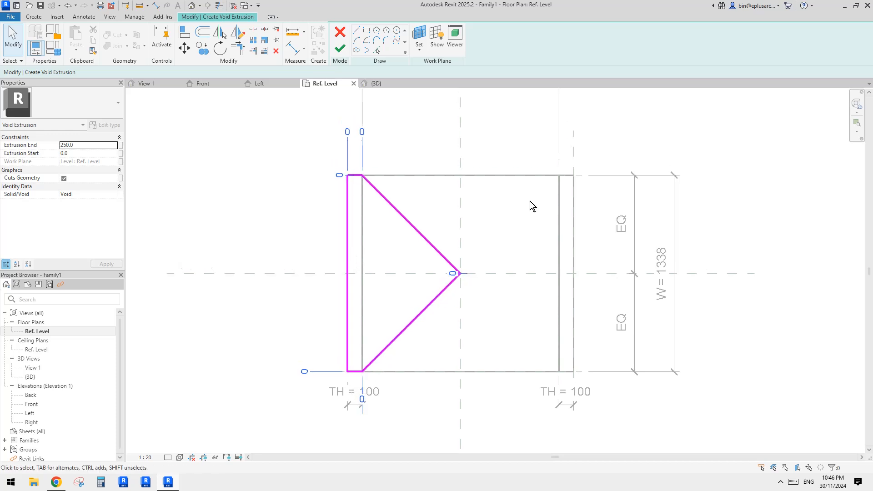
pyautogui.moveTo(585, 189); pyautogui.dragTo(550, 200, button='middle')
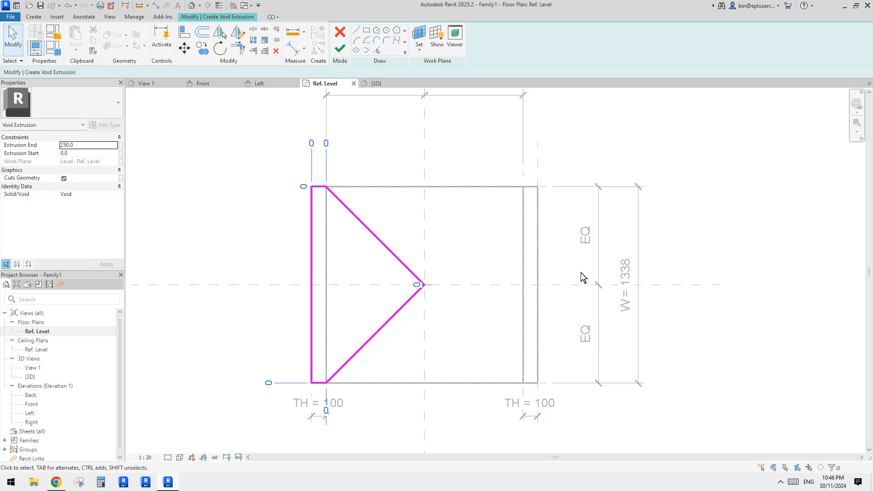
pyautogui.scroll(-2, 566, 253)
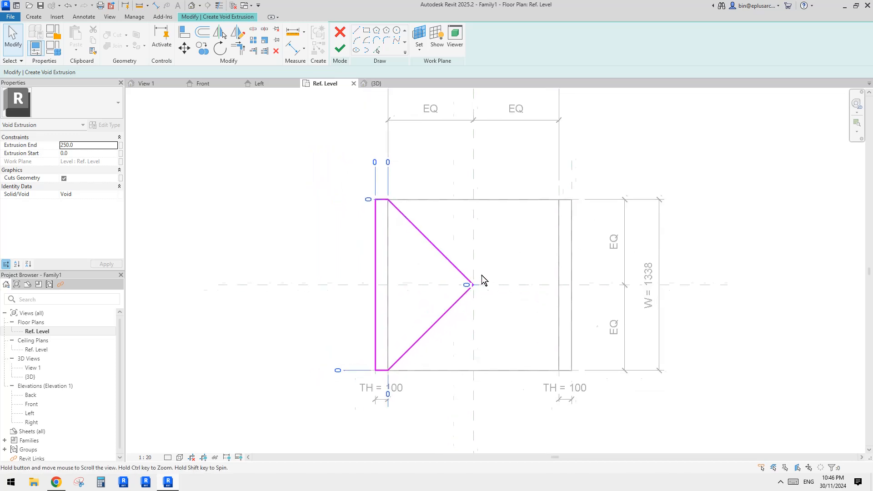
# - Align the triangular tip of the void sketch with the Center (Front/Back) reference plane and lock it
pyautogui.scroll(1, 420, 285)
pyautogui.press('a')
pyautogui.press('l')
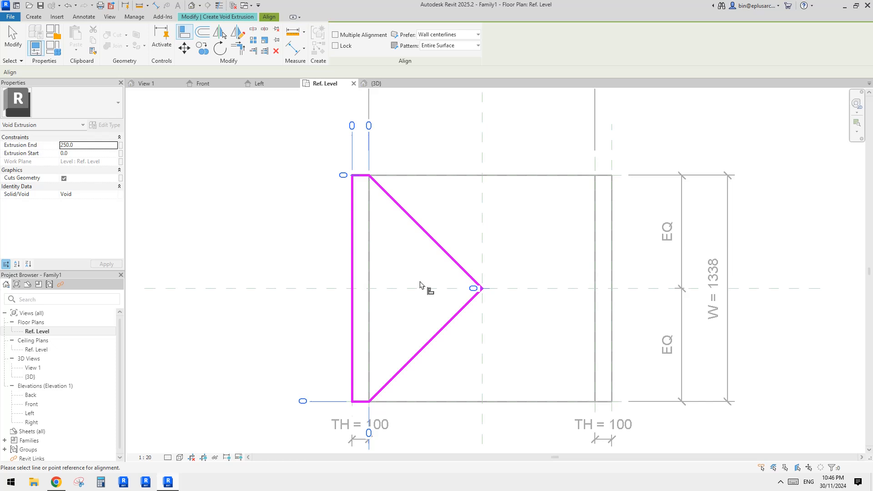
pyautogui.click(322, 290)
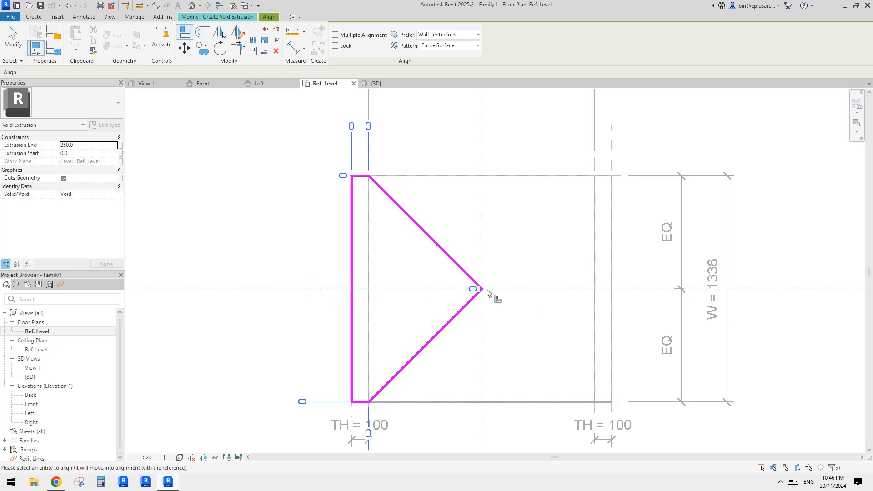
pyautogui.scroll(1, 503, 281)
pyautogui.scroll(-3, 491, 281)
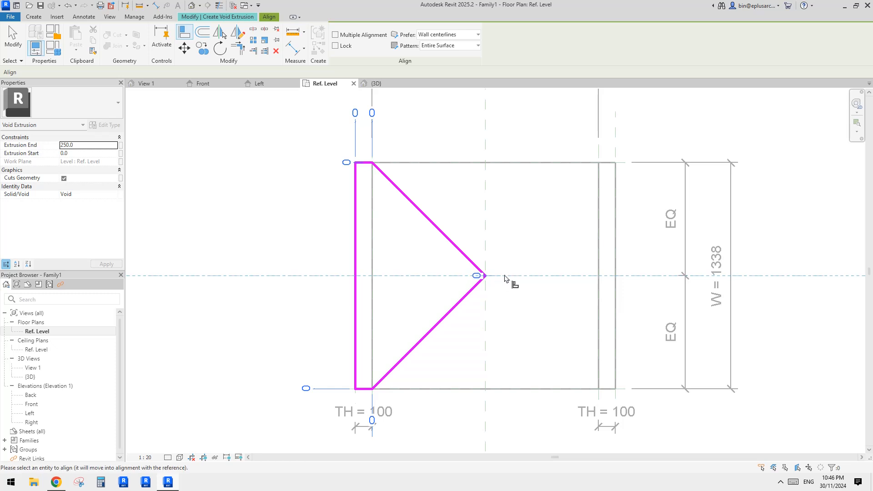
pyautogui.click(283, 304)
pyautogui.click(294, 274)
pyautogui.click(484, 276)
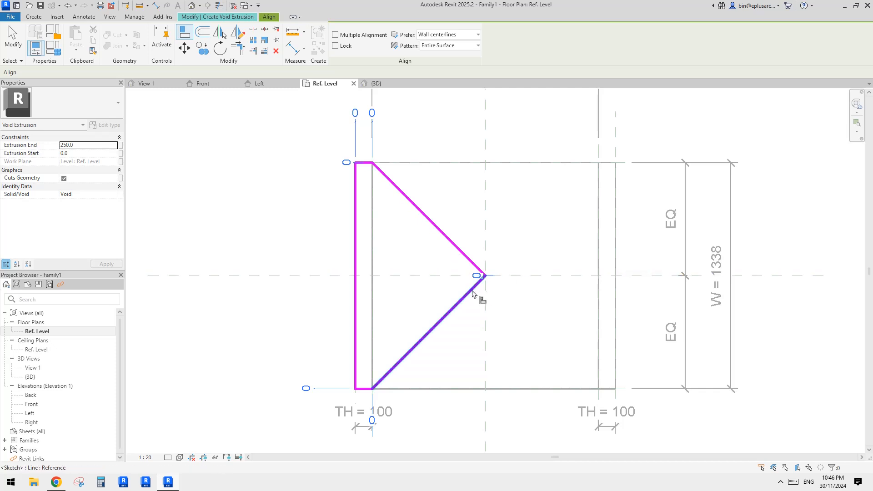
pyautogui.moveTo(270, 219); pyautogui.dragTo(271, 221, button='middle')
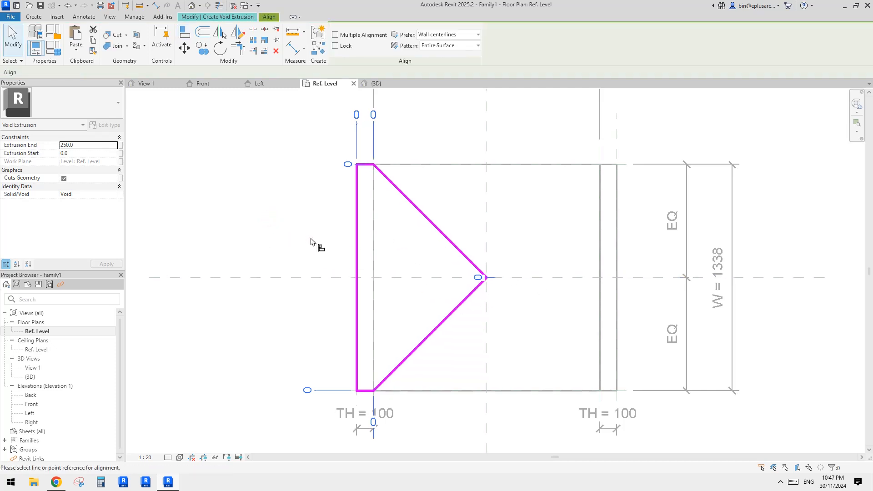
pyautogui.click(316, 278)
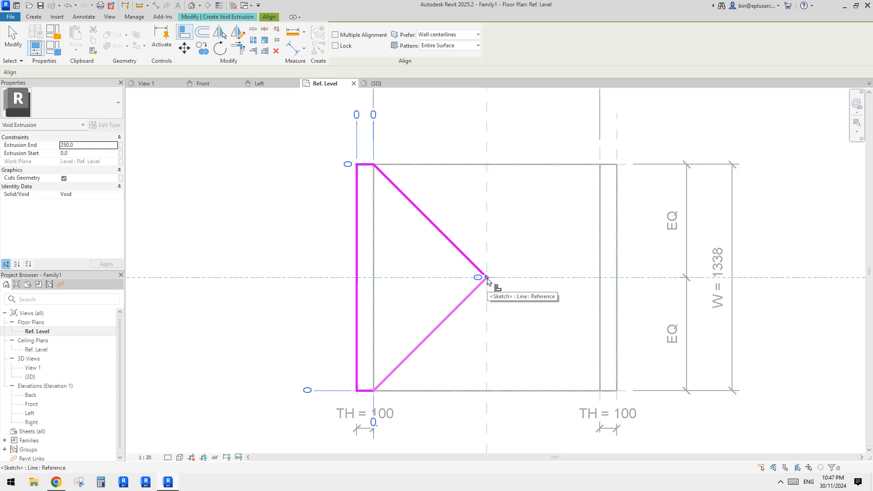
pyautogui.click(486, 280)
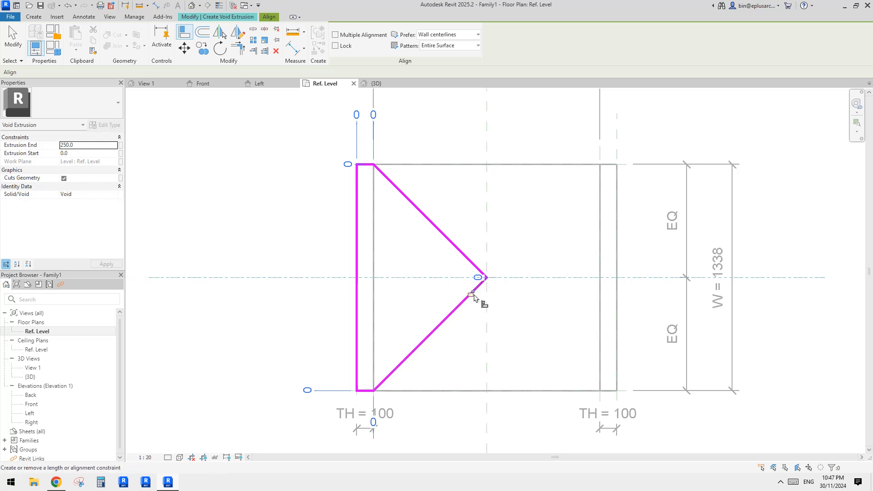
# - Align the short upper edge of the void sketch with the upper horizontal reference plane and lock it
pyautogui.scroll(-2, 425, 249)
pyautogui.moveTo(405, 248); pyautogui.dragTo(385, 250, button='middle')
pyautogui.scroll(1, 364, 209)
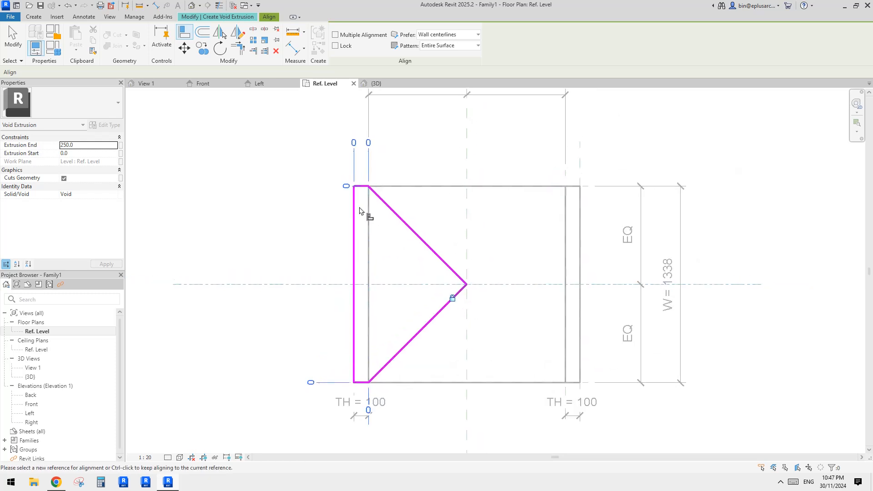
pyautogui.scroll(3, 354, 178)
pyautogui.scroll(-2, 423, 185)
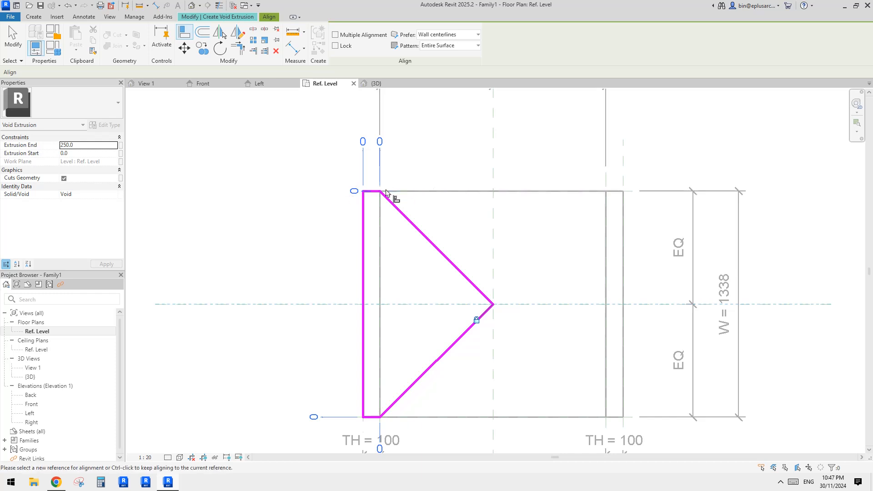
pyautogui.scroll(2, 443, 196)
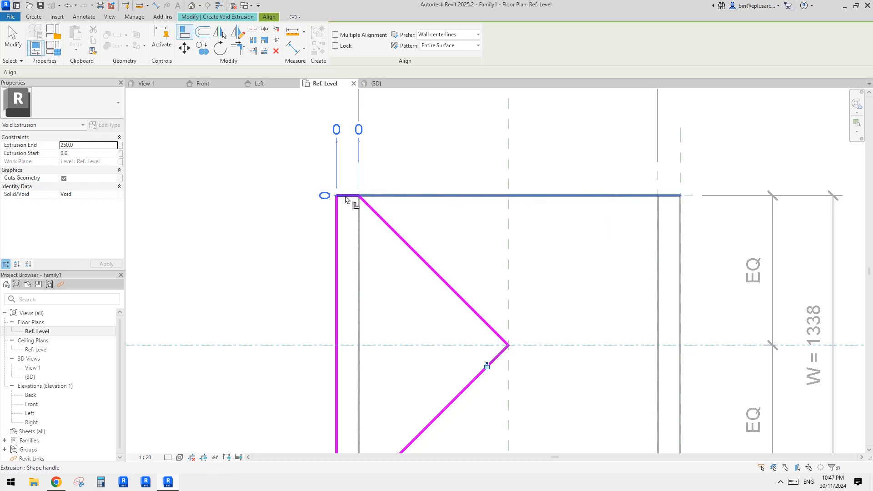
pyautogui.scroll(-1, 533, 209)
pyautogui.moveTo(448, 210); pyautogui.dragTo(541, 218, button='middle')
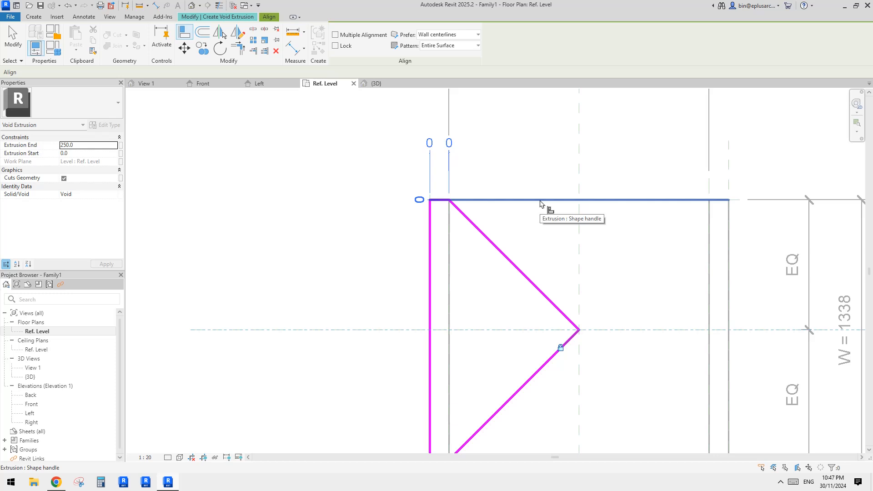
pyautogui.press('Tab')
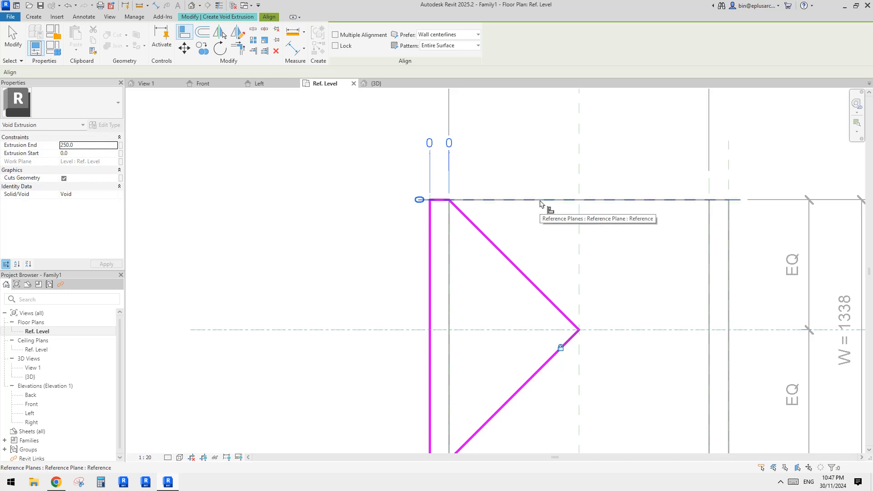
pyautogui.click(540, 204)
pyautogui.click(446, 204)
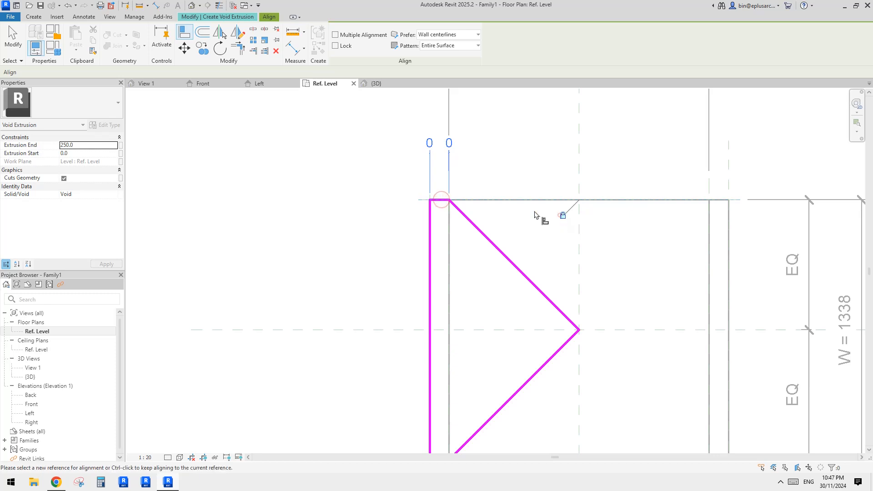
# - Align the lower and upper inner endpoints of the diagonal lines with the left width reference plane and lock both
pyautogui.scroll(-1, 482, 260)
pyautogui.moveTo(461, 370); pyautogui.dragTo(438, 219, button='middle')
pyautogui.scroll(1, 438, 266)
pyautogui.moveTo(438, 265); pyautogui.dragTo(460, 366, button='middle')
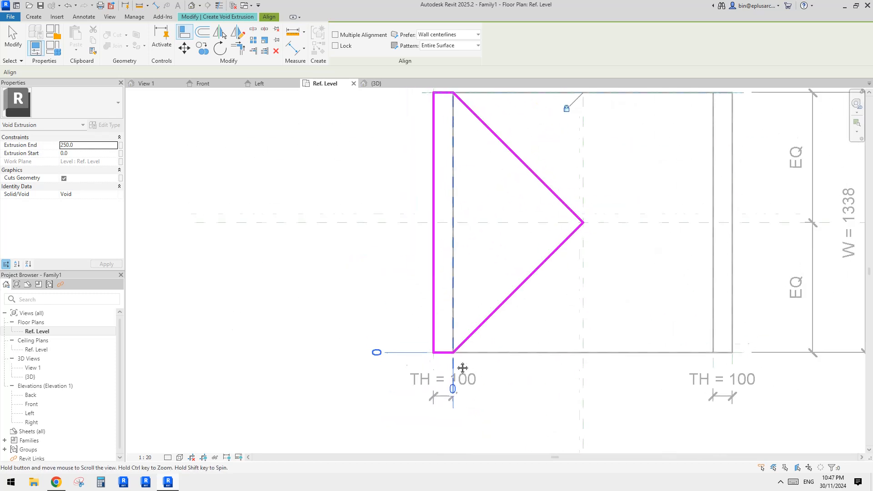
pyautogui.click(452, 169)
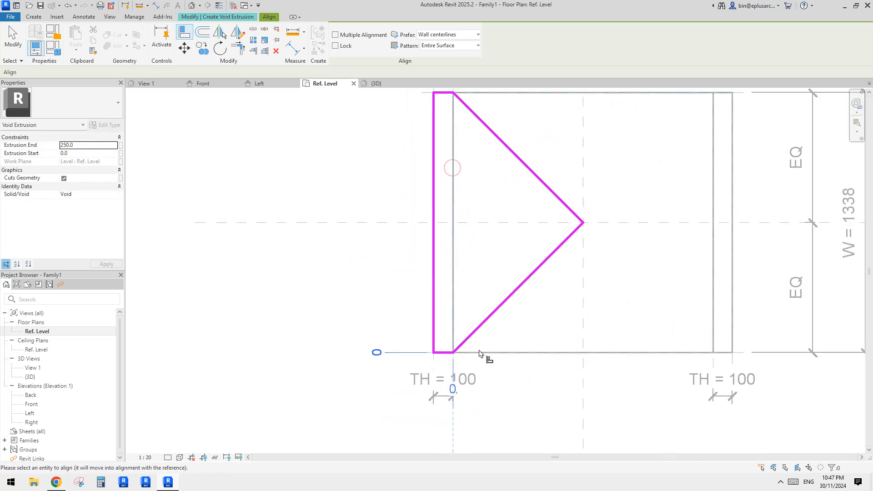
pyautogui.click(453, 353)
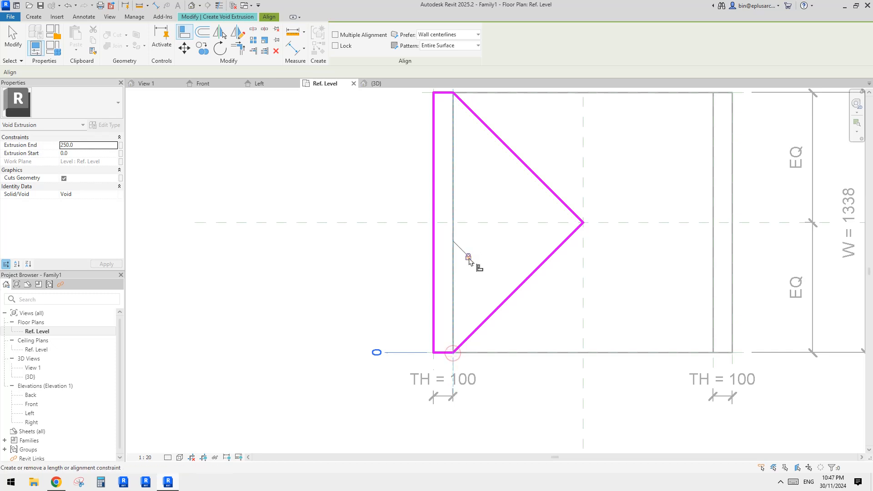
pyautogui.moveTo(450, 109); pyautogui.dragTo(458, 188, button='middle')
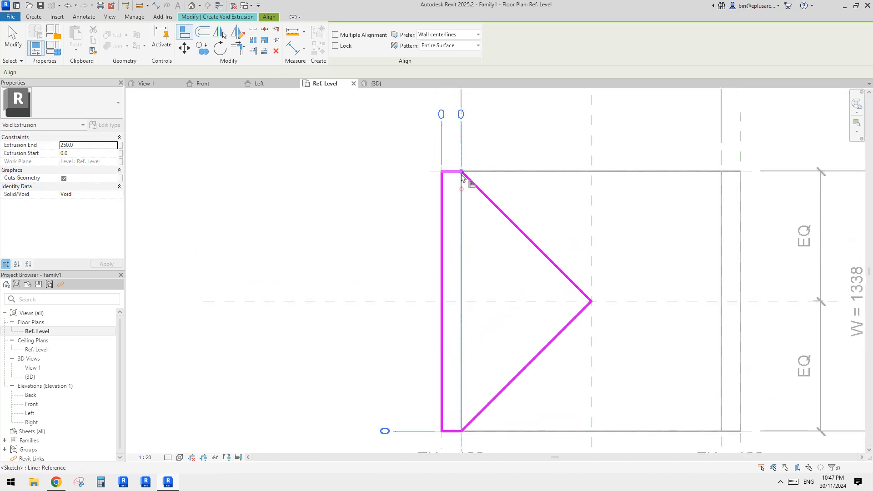
pyautogui.click(476, 316)
pyautogui.moveTo(477, 315); pyautogui.dragTo(486, 296, button='middle')
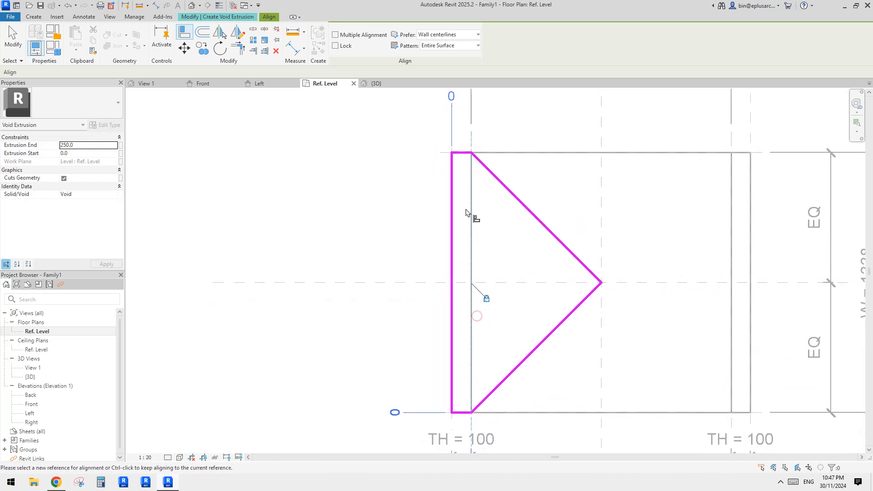
# - Align the void sketch's outer vertical edge with the left outer reference plane and lock it
pyautogui.press('Tab')
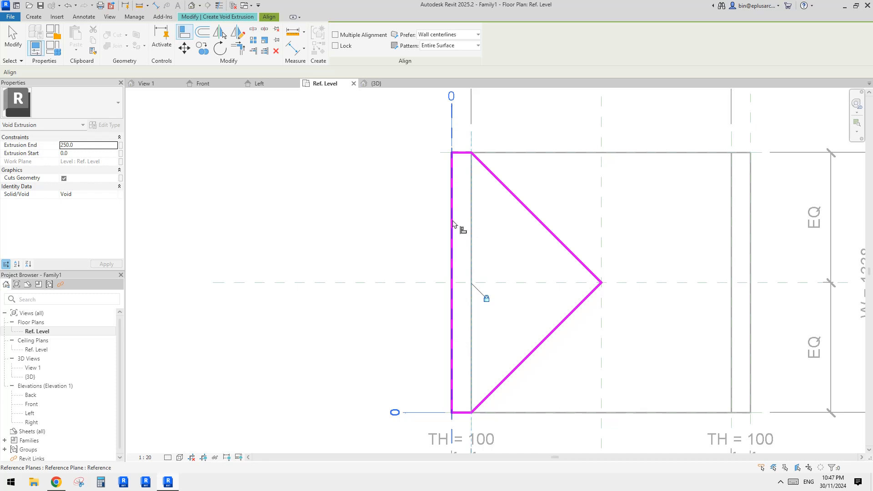
pyautogui.click(452, 218)
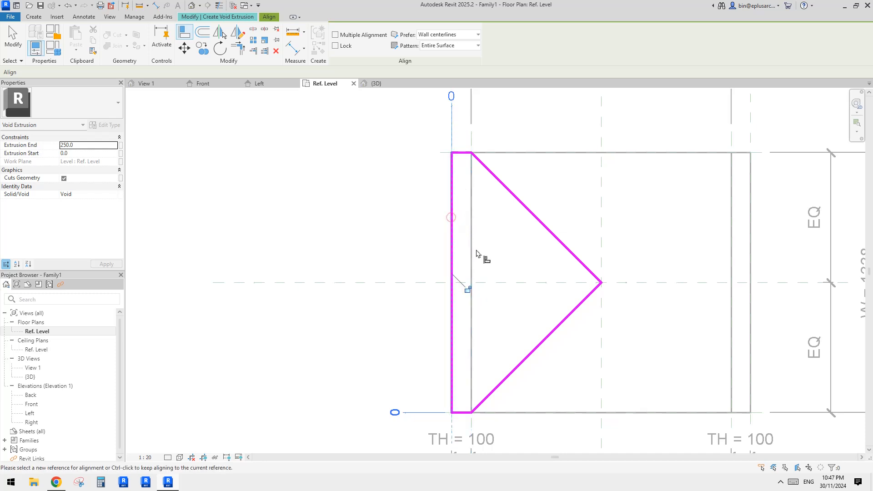
pyautogui.click(469, 290)
# - Align the short lower edge of the void sketch with the lower horizontal line and lock it
pyautogui.scroll(-1, 500, 298)
pyautogui.moveTo(502, 298); pyautogui.dragTo(501, 222, button='middle')
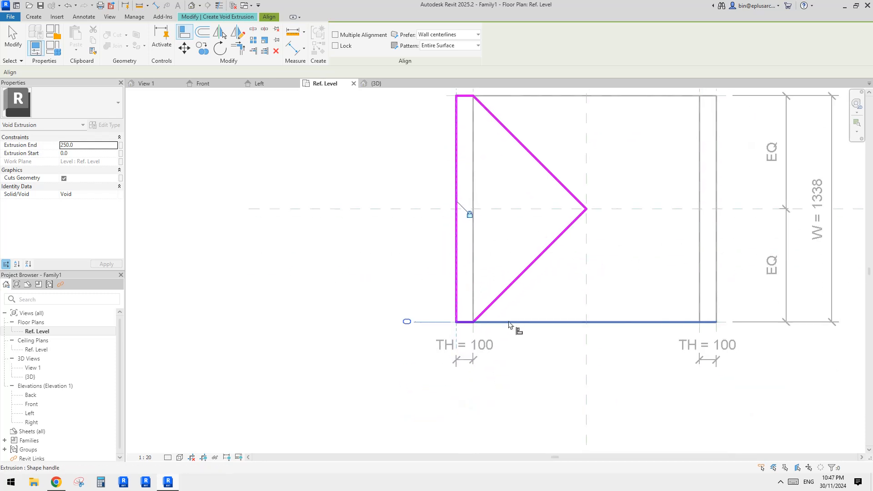
pyautogui.click(531, 323)
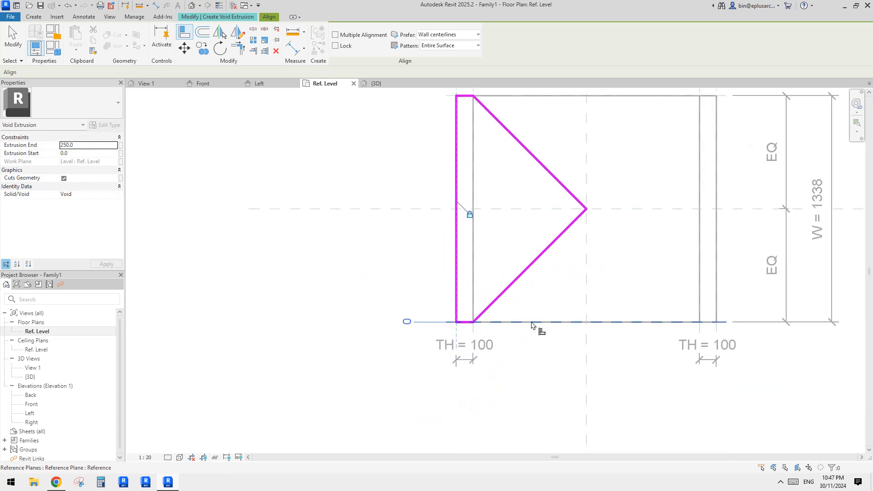
pyautogui.click(602, 305)
# - Leave the Align command and finish the void extrusion sketch
pyautogui.scroll(-1, 548, 260)
pyautogui.moveTo(548, 259); pyautogui.dragTo(507, 290, button='middle')
pyautogui.moveTo(478, 245); pyautogui.dragTo(442, 250, button='middle')
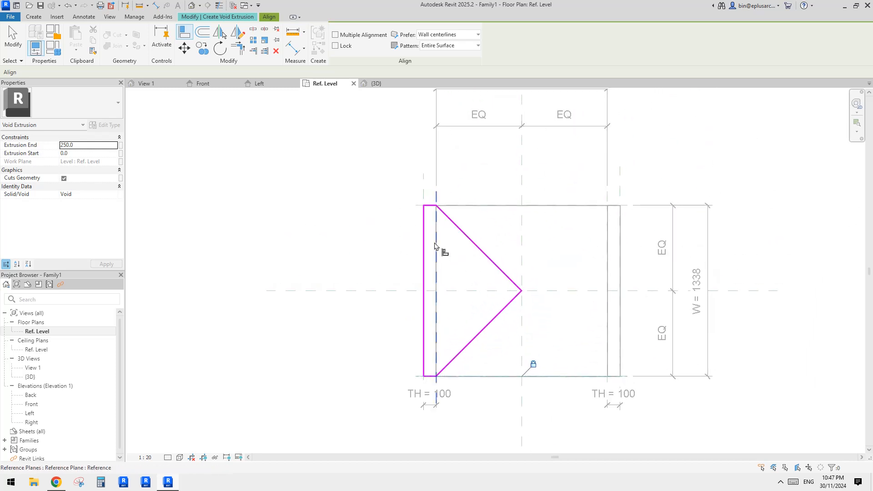
pyautogui.scroll(2, 455, 276)
pyautogui.moveTo(456, 312); pyautogui.dragTo(454, 303, button='middle')
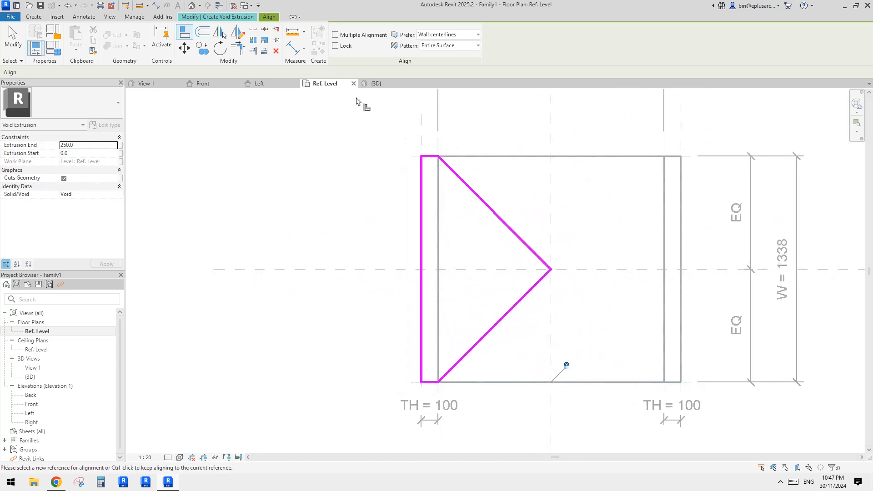
pyautogui.press('Escape')
pyautogui.click(342, 45)
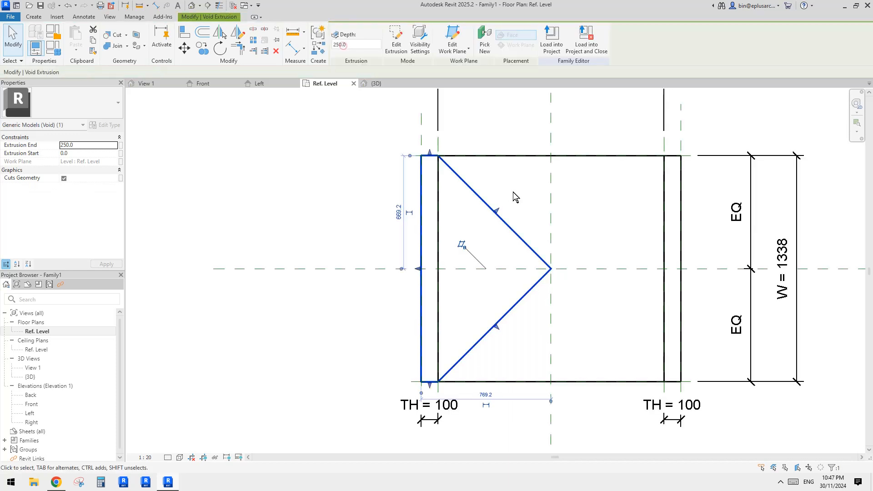
# - Open the Front elevation and stretch the void extrusion's top above the crown of the vault, to a depth of 831.2
pyautogui.moveTo(357, 269); pyautogui.dragTo(346, 271, button='middle')
pyautogui.doubleClick(31, 404)
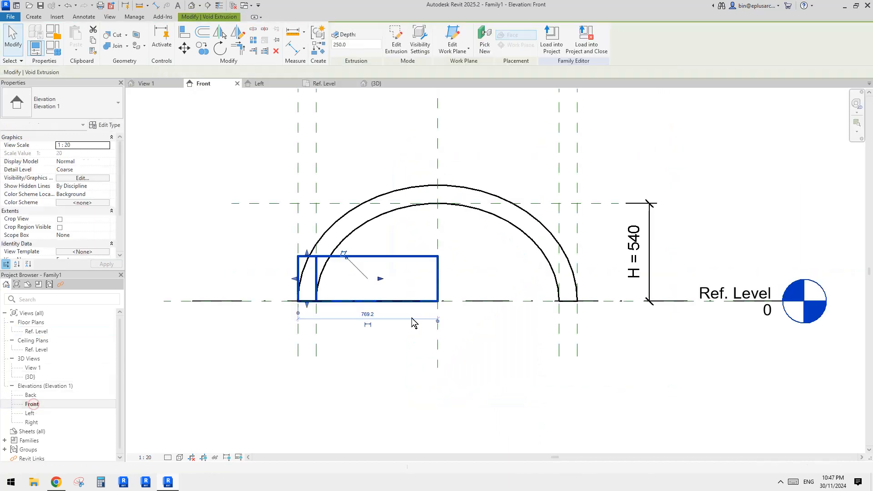
pyautogui.moveTo(302, 273); pyautogui.dragTo(363, 279, button='middle')
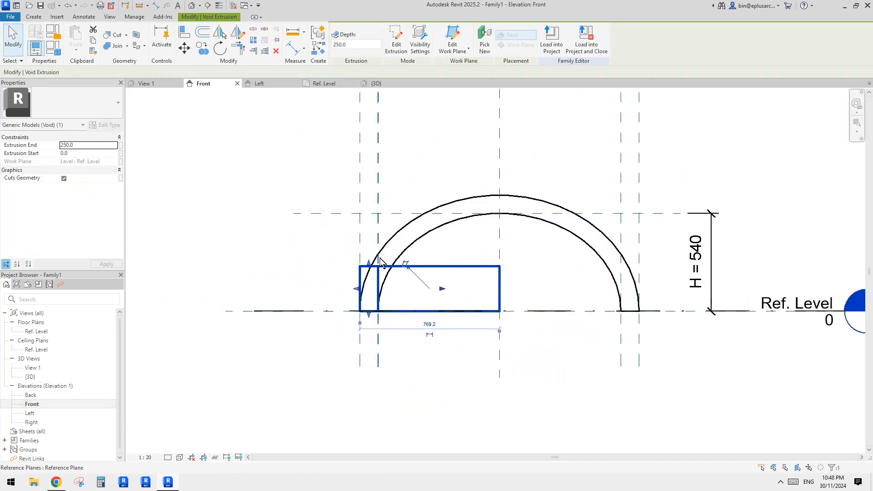
pyautogui.moveTo(368, 265); pyautogui.dragTo(410, 161)
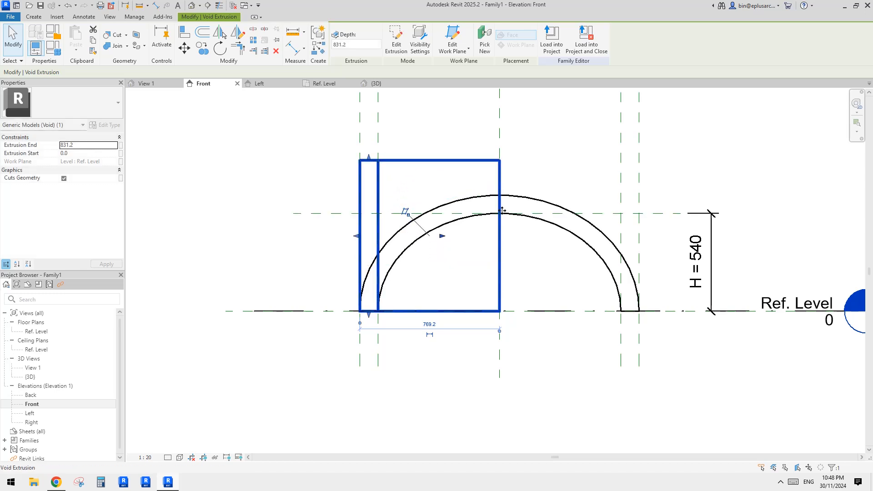
pyautogui.moveTo(502, 203); pyautogui.dragTo(499, 206, button='middle')
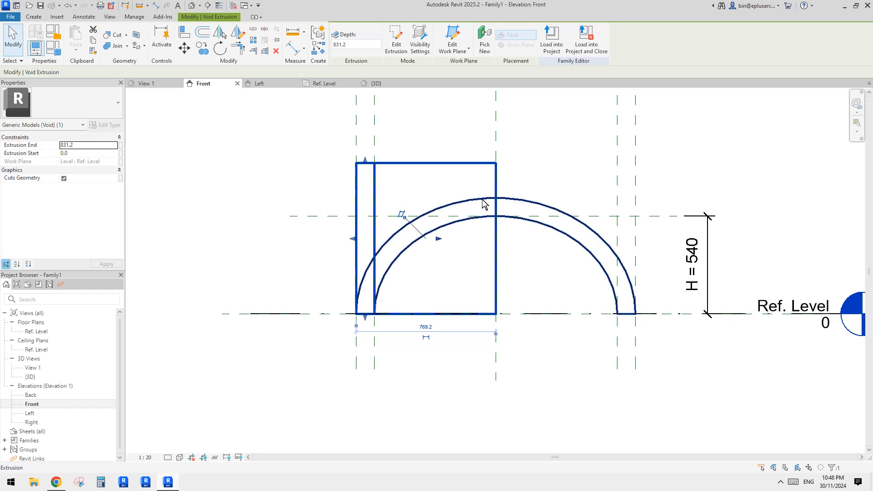
pyautogui.moveTo(422, 200); pyautogui.dragTo(417, 209, button='middle')
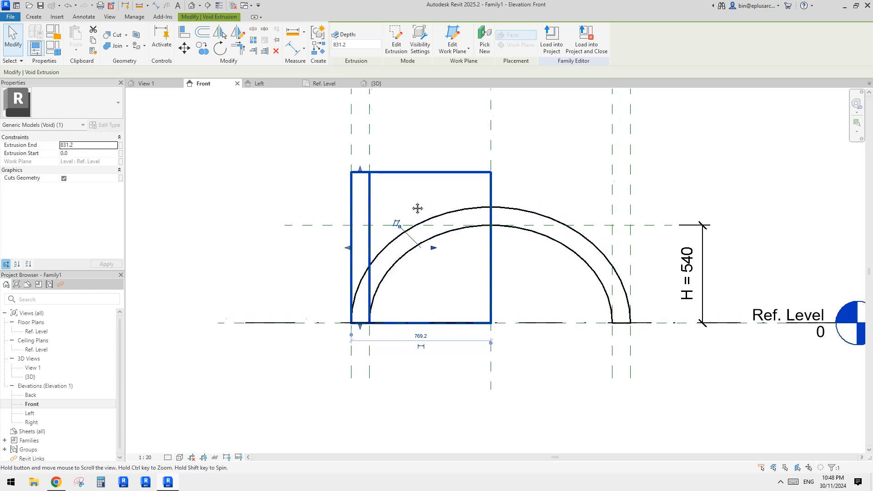
pyautogui.press('p')
pyautogui.moveTo(326, 199); pyautogui.dragTo(327, 205, button='middle')
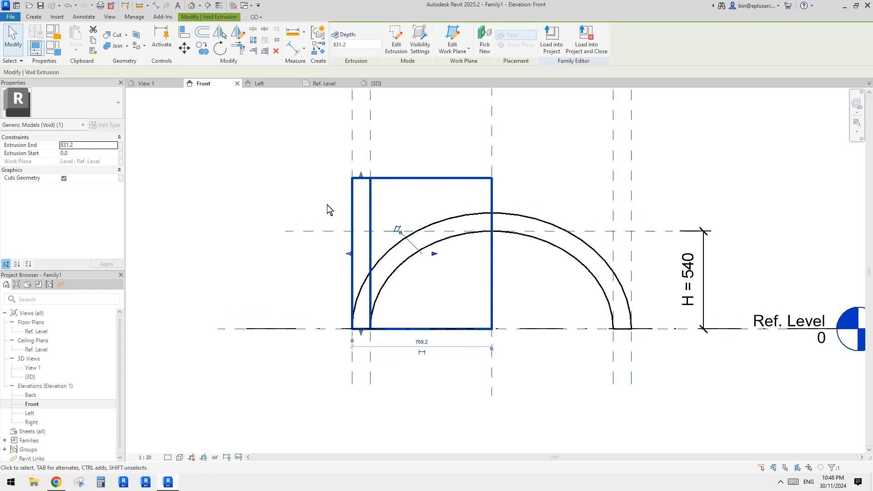
pyautogui.click(327, 206)
# - Copy the horizontal reference plane at the inner arch's crown 100 mm upward to the outer arch's crown
pyautogui.click(332, 232)
pyautogui.press('c')
pyautogui.press('o')
pyautogui.click(334, 231)
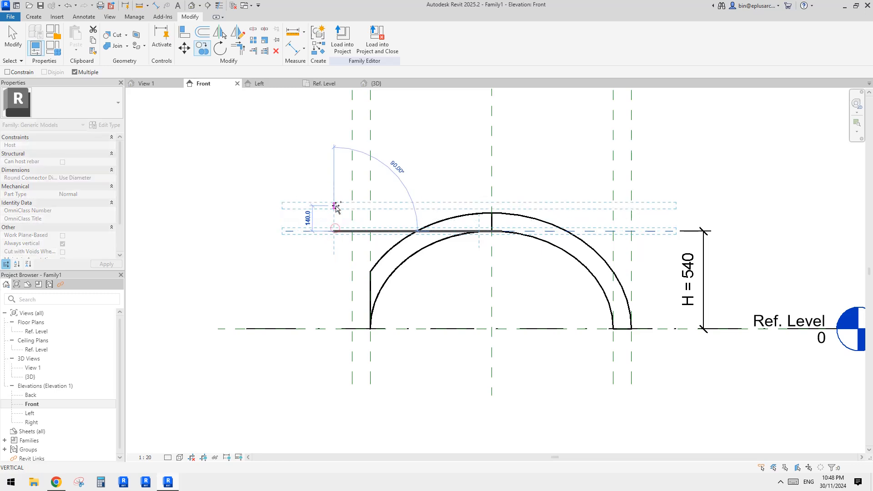
pyautogui.press('Return')
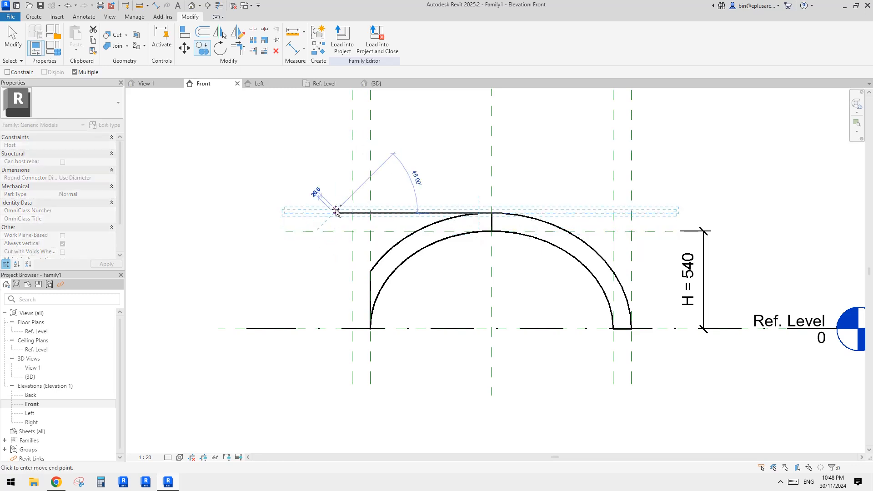
# - Place an aligned dimension between the two crown reference planes, in line with the H dimension
pyautogui.press('d')
pyautogui.press('i')
pyautogui.click(331, 212)
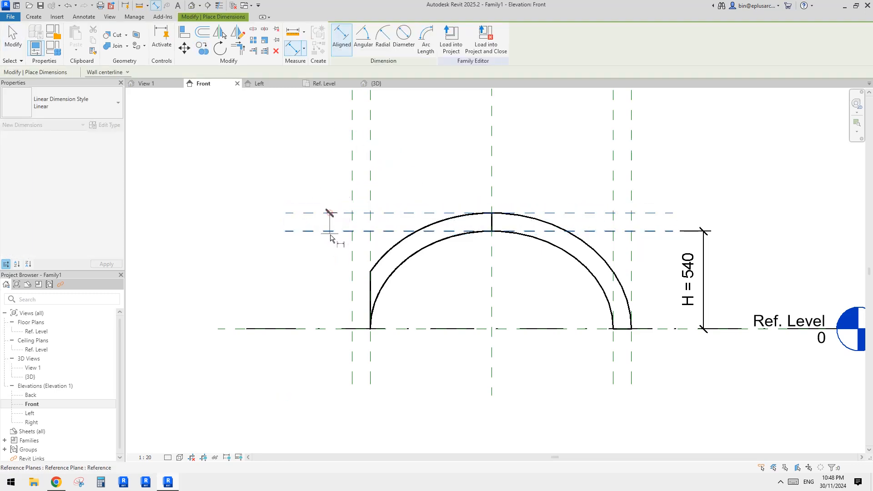
pyautogui.click(330, 231)
pyautogui.click(706, 223)
pyautogui.press('Escape')
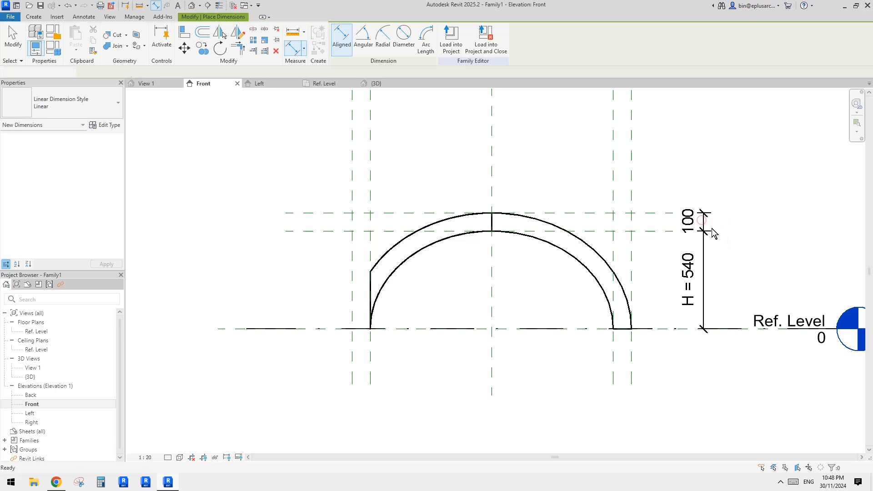
# - Label the dimension between the two crown reference planes with the TH parameter
pyautogui.click(702, 222)
pyautogui.click(393, 39)
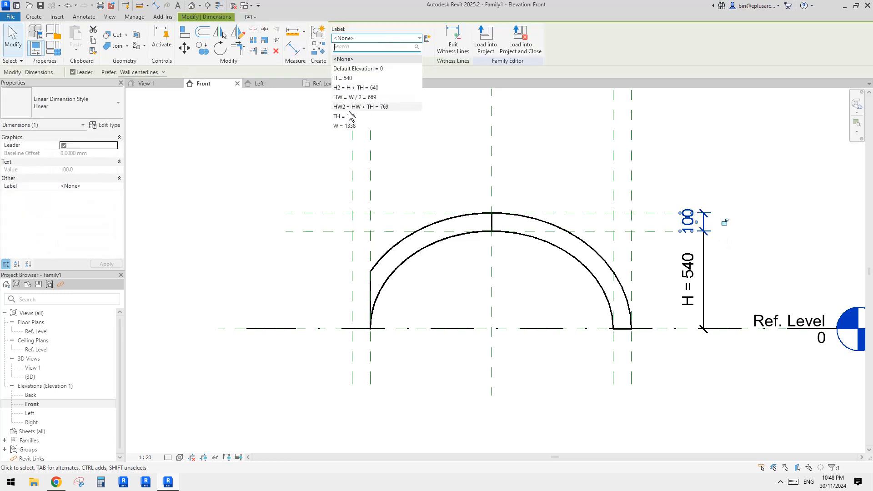
pyautogui.click(349, 116)
pyautogui.moveTo(413, 236); pyautogui.dragTo(414, 230, button='middle')
pyautogui.press('Escape')
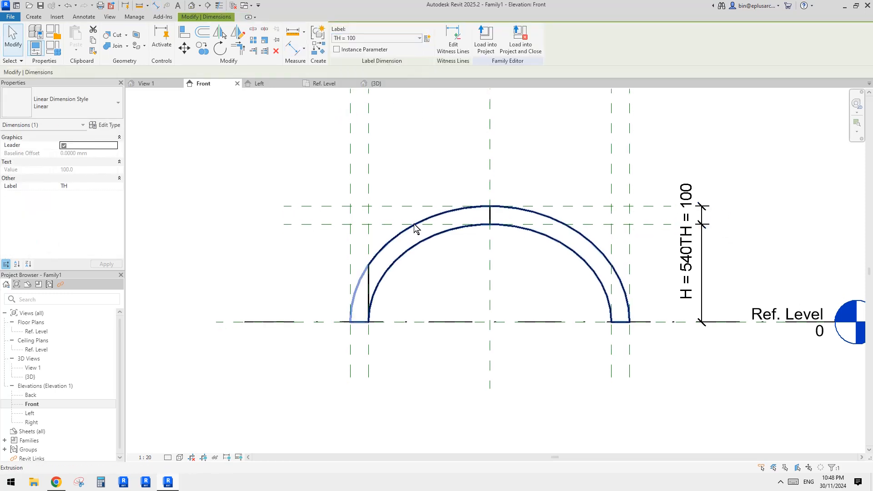
# - Pull the void extrusion's top to the upper crown reference plane, lock it there, and inspect the cut vault in 3D
pyautogui.click(368, 275)
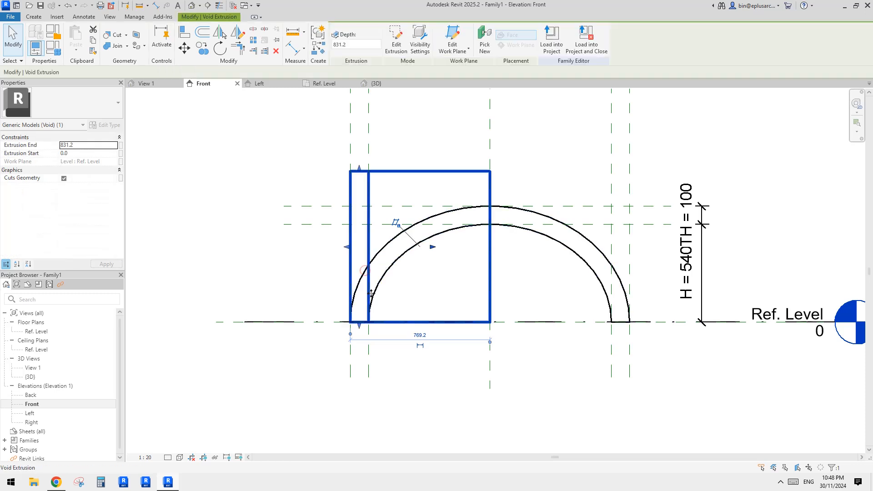
pyautogui.moveTo(359, 173); pyautogui.dragTo(361, 206)
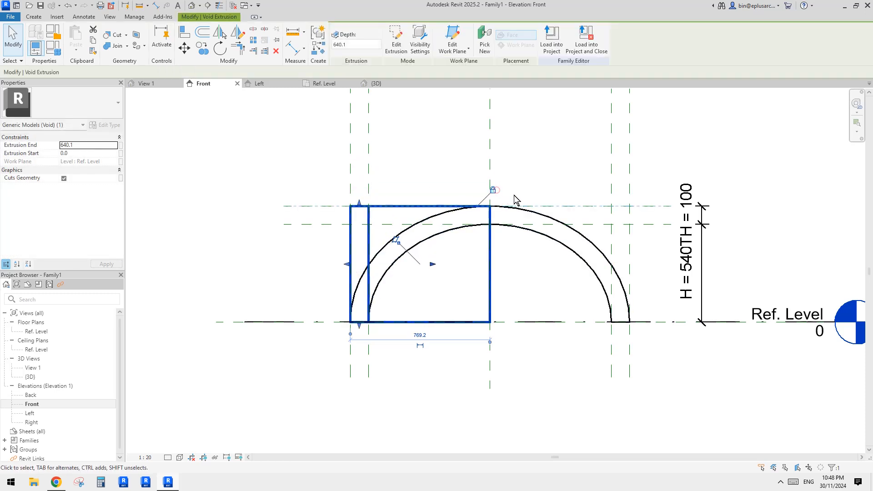
pyautogui.click(582, 164)
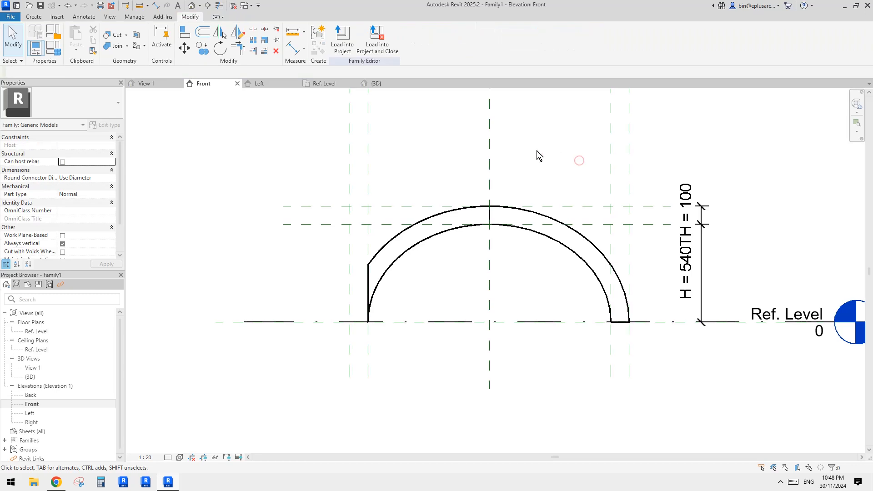
pyautogui.click(195, 5)
pyautogui.scroll(-1, 544, 182)
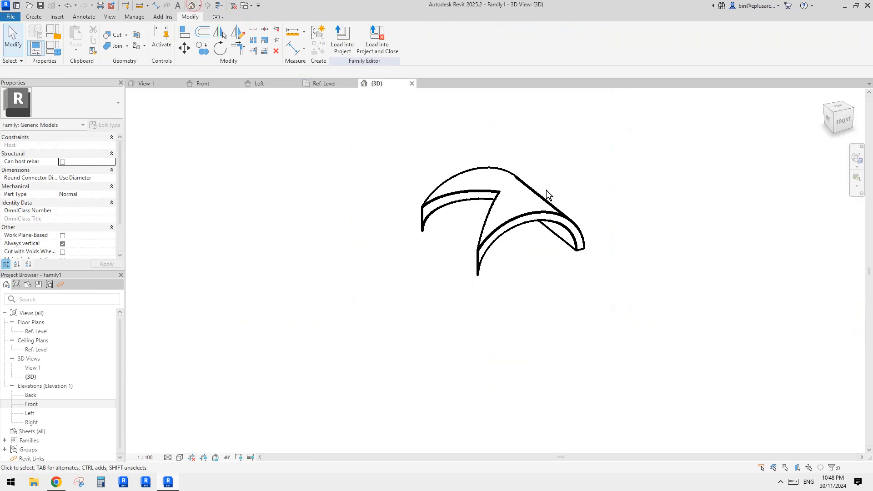
pyautogui.keyDown('shift'); pyautogui.moveTo(547, 192); pyautogui.dragTo(476, 222, button='middle'); pyautogui.keyUp('shift')
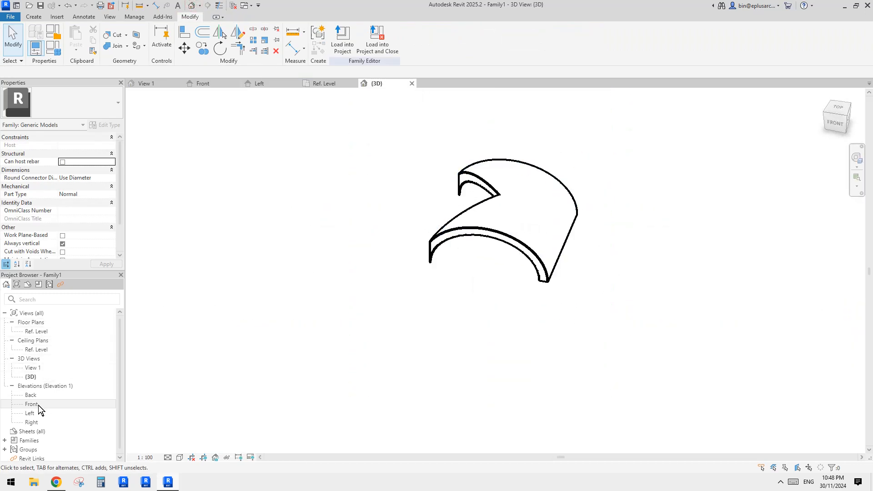
# - In the Ref. Level floor plan, mirror a copy of the void extrusion about the Center (Left/Right) reference plane
pyautogui.click(38, 349)
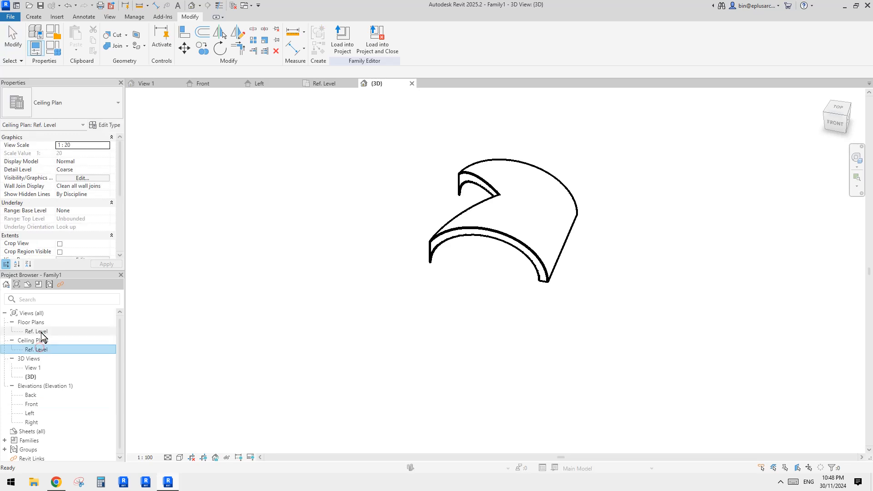
pyautogui.doubleClick(41, 332)
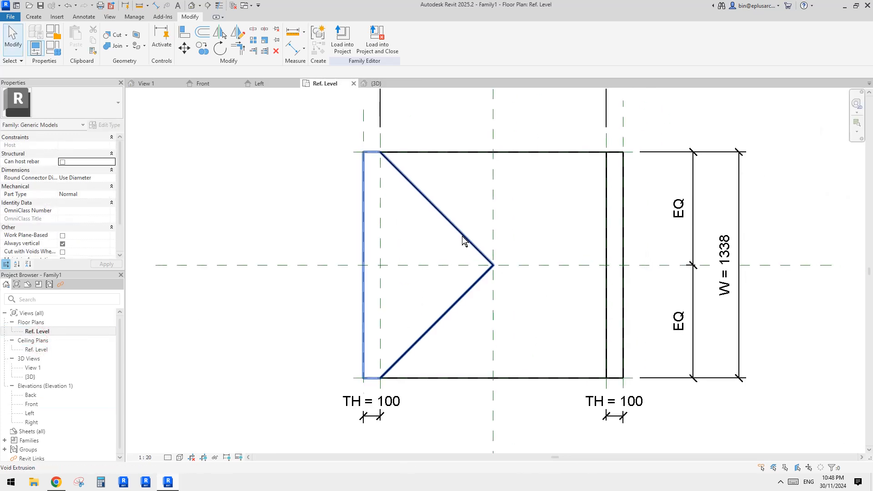
pyautogui.click(464, 241)
pyautogui.scroll(-2, 409, 246)
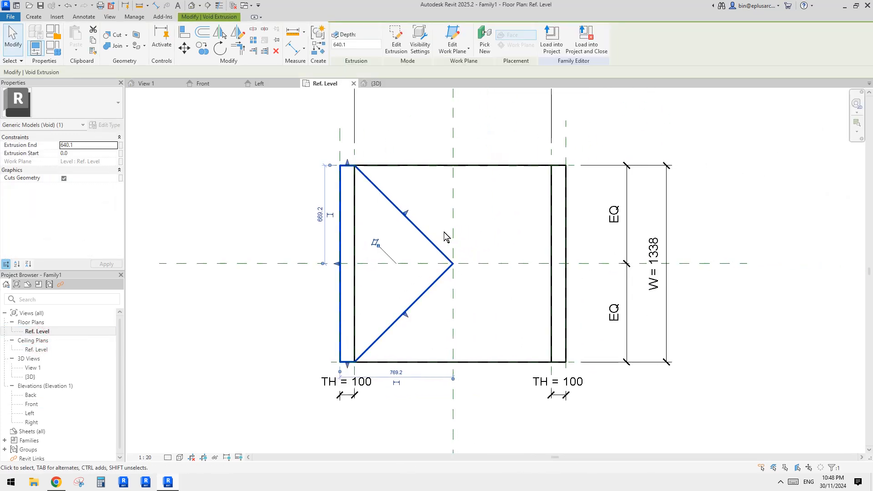
pyautogui.press('m')
pyautogui.press('m')
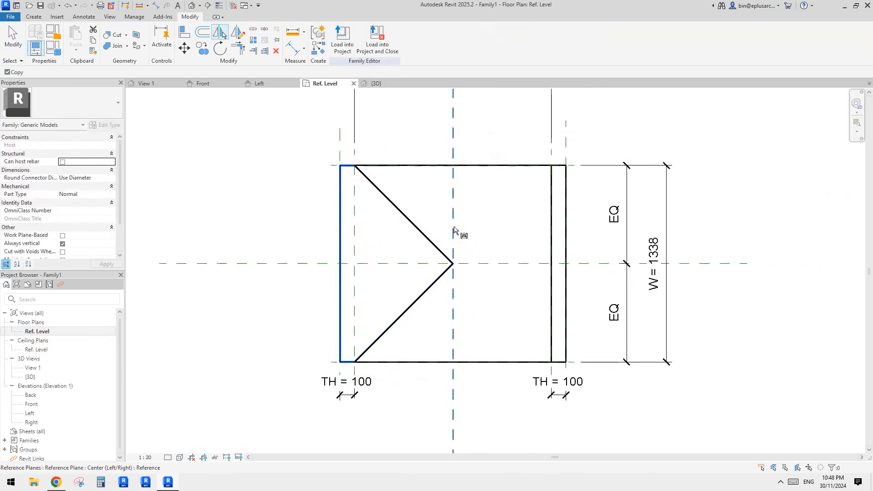
pyautogui.click(453, 140)
pyautogui.moveTo(543, 227); pyautogui.dragTo(505, 230, button='middle')
pyautogui.click(505, 231)
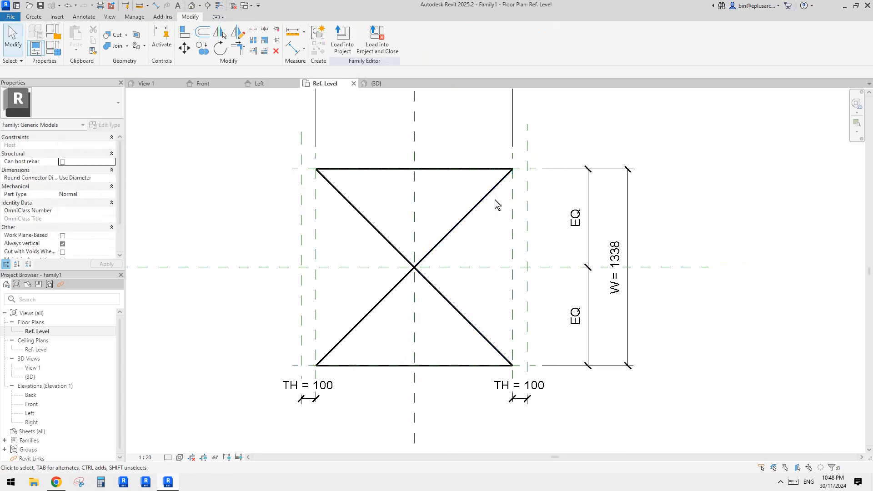
# - Edit the mirrored void's sketch, align its short upper edge with the vault's upper horizontal line and lock it
pyautogui.click(497, 185)
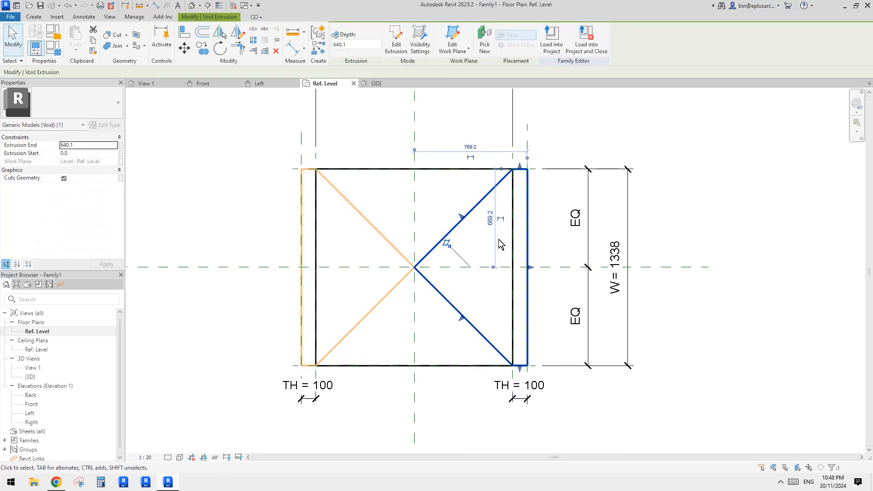
pyautogui.moveTo(499, 239); pyautogui.dragTo(451, 236, button='middle')
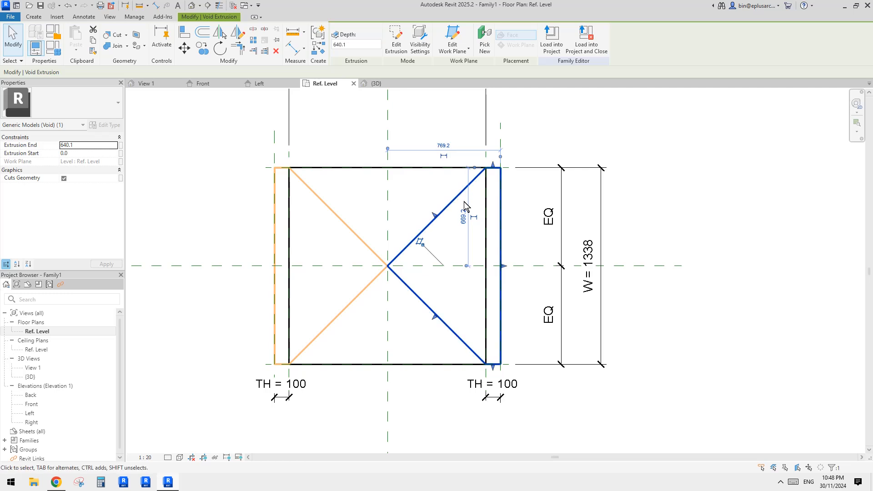
pyautogui.click(396, 39)
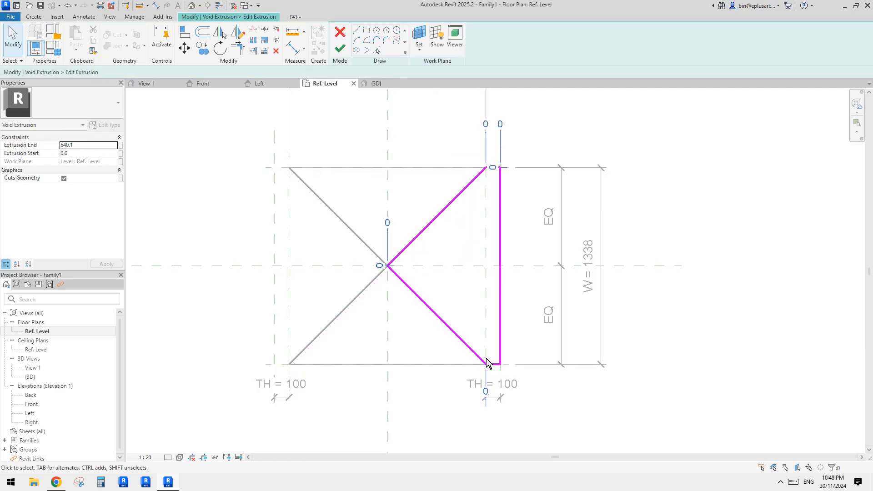
pyautogui.press('a')
pyautogui.press('l')
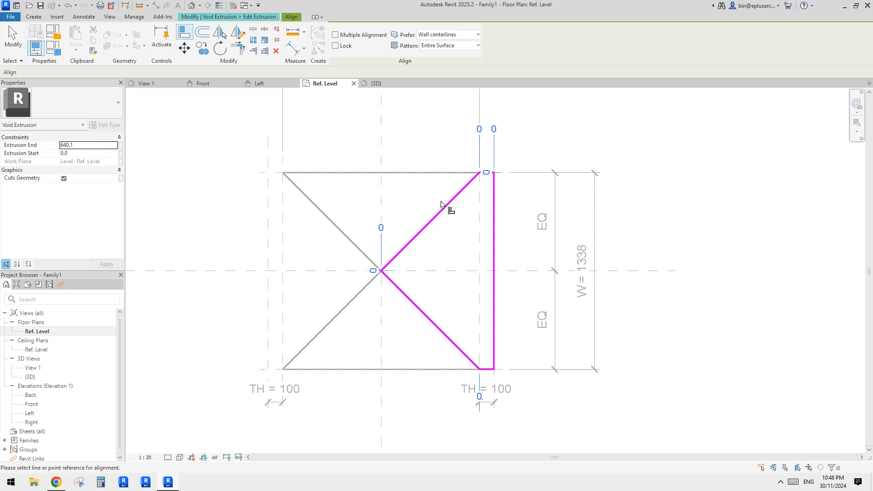
pyautogui.click(433, 174)
pyautogui.scroll(2, 490, 173)
pyautogui.scroll(-2, 480, 180)
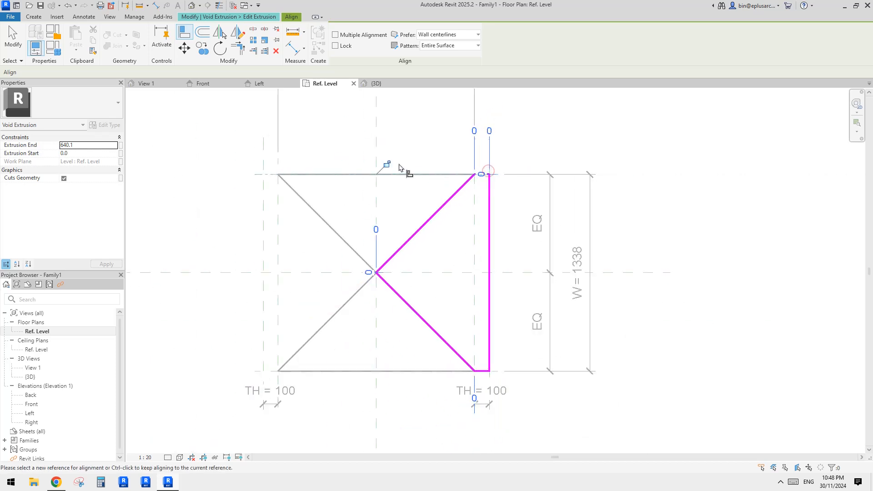
# - Align the upper and lower inner endpoints of the mirrored void's diagonals with the right width reference plane and lock both
pyautogui.click(474, 249)
pyautogui.click(476, 179)
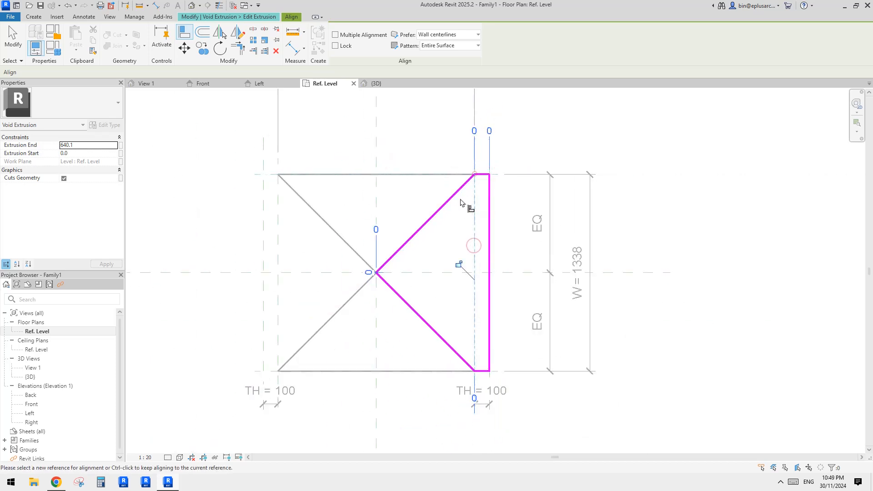
pyautogui.click(475, 338)
pyautogui.click(475, 370)
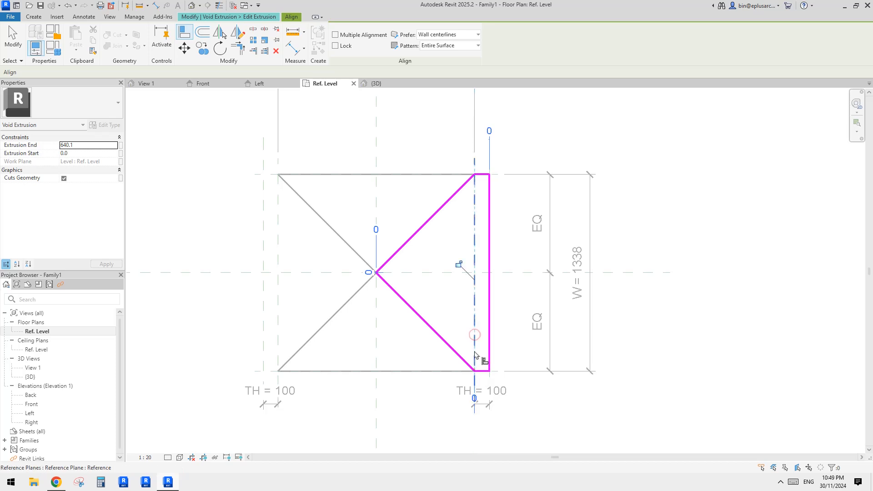
# - Align the mirrored void's apex with the horizontal and vertical centre reference planes and lock both alignments
pyautogui.scroll(2, 395, 279)
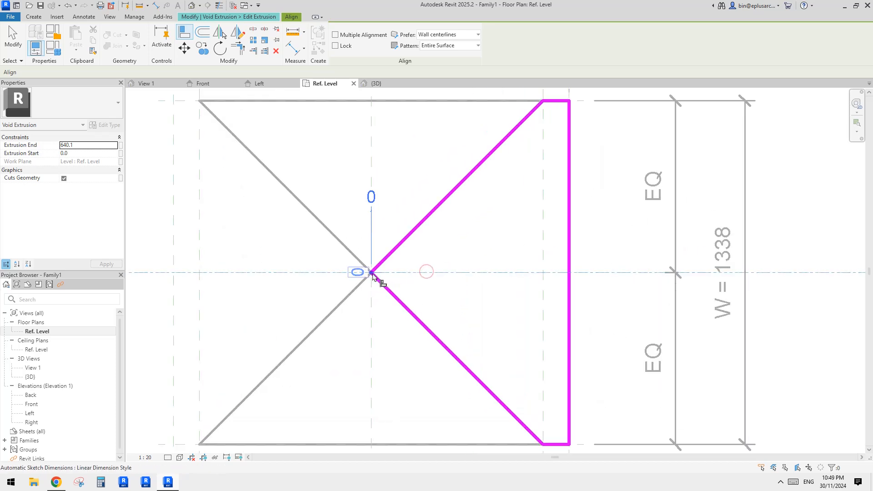
pyautogui.click(373, 275)
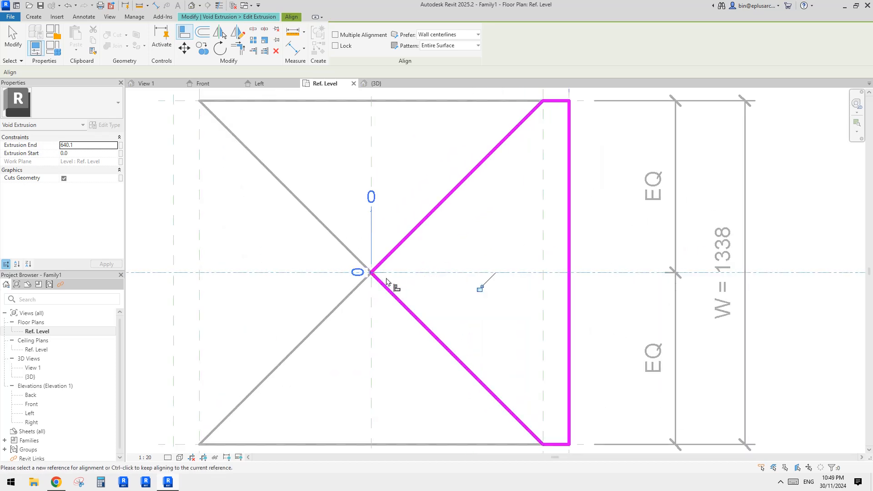
pyautogui.click(372, 324)
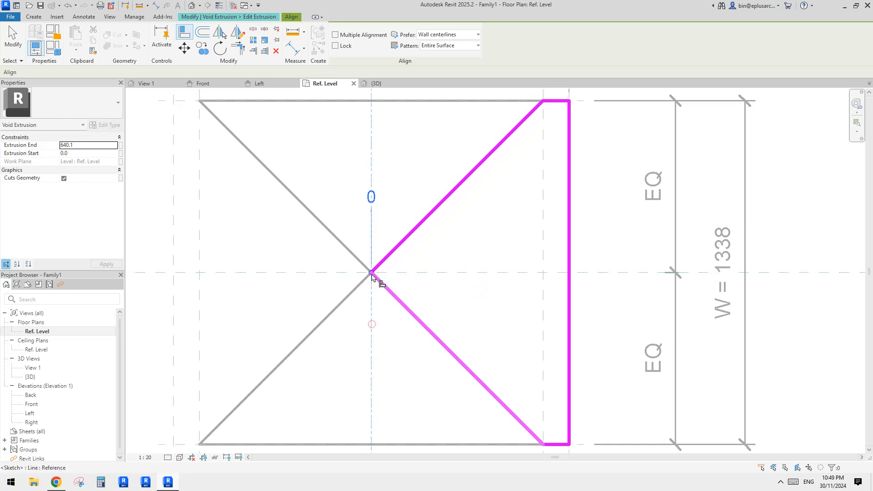
pyautogui.click(372, 274)
pyautogui.scroll(-2, 387, 288)
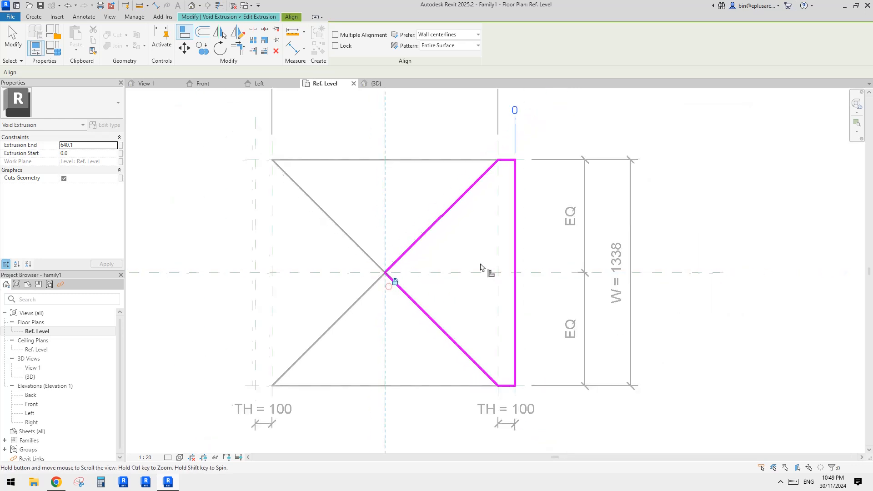
# - Align the mirrored void's outer vertical edge with the right outer reference plane and lock it
pyautogui.scroll(2, 505, 170)
pyautogui.click(503, 221)
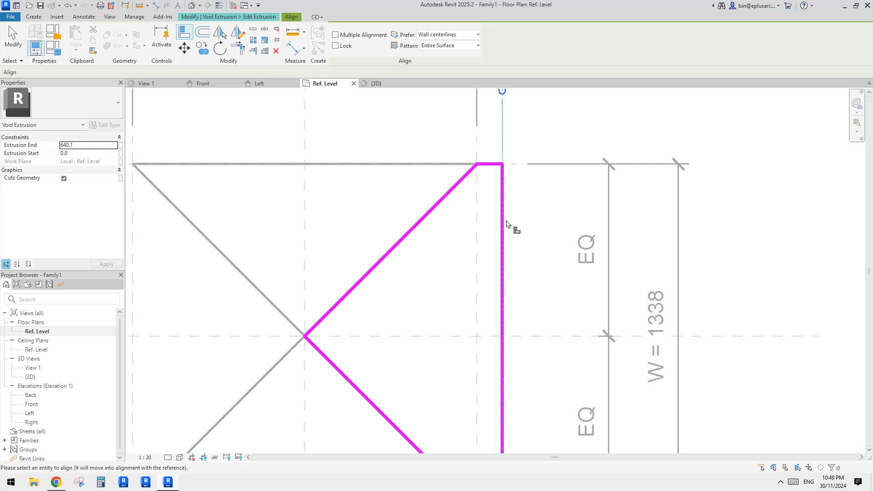
pyautogui.scroll(-2, 510, 228)
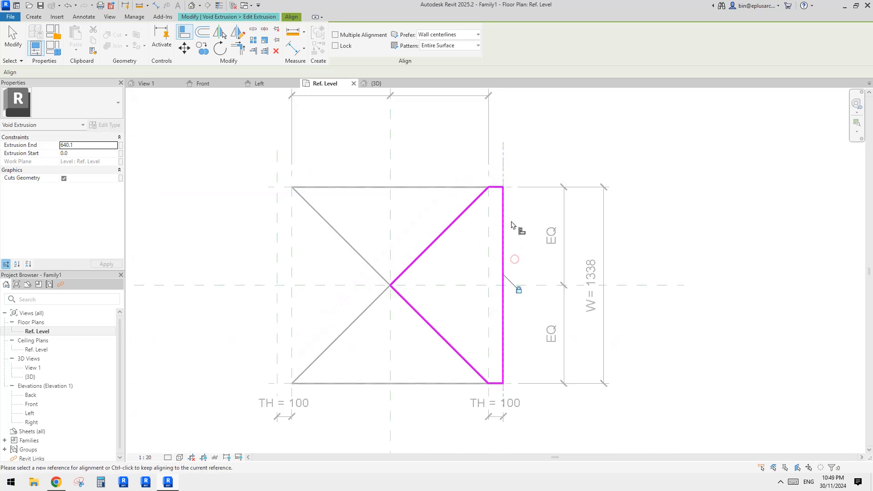
# - Exit the Align command and finish the mirrored void's sketch edit, leaving the void deselected
pyautogui.moveTo(462, 260); pyautogui.dragTo(437, 267, button='middle')
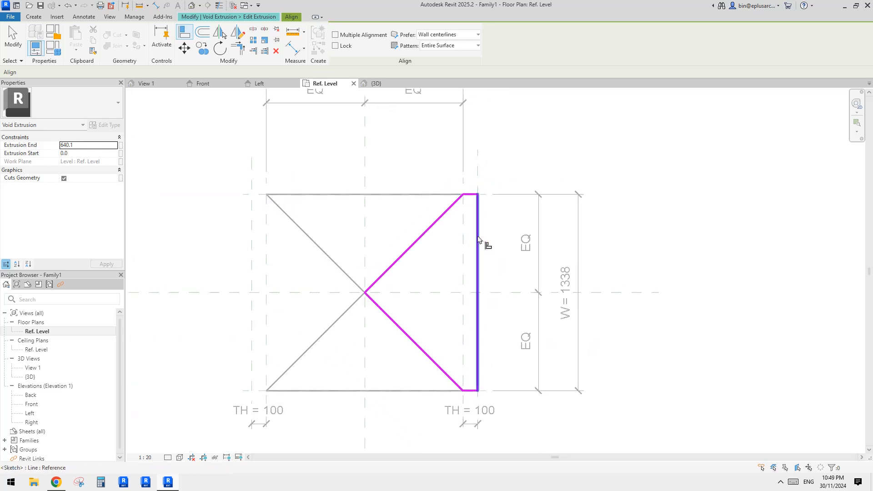
pyautogui.press('Escape')
pyautogui.click(342, 47)
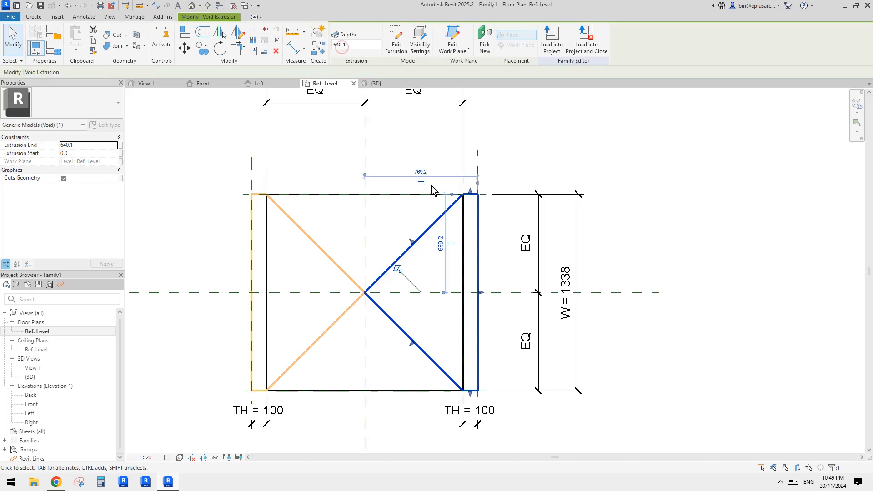
pyautogui.click(579, 144)
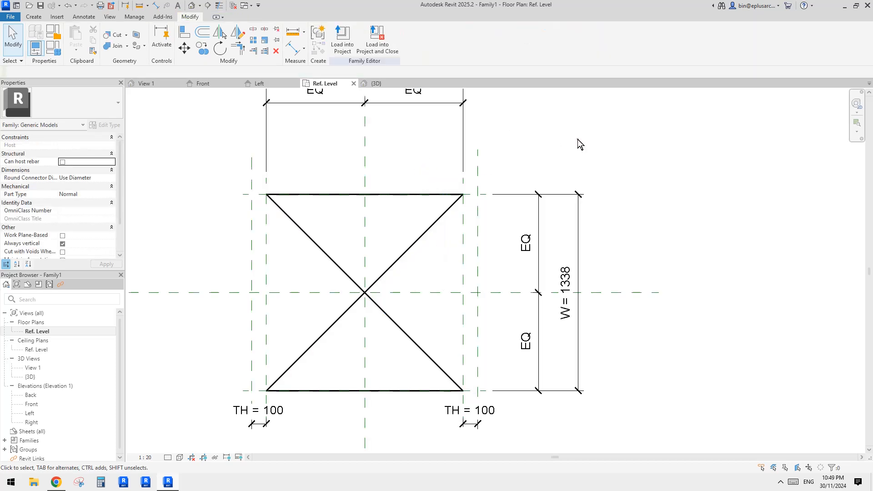
# - Try to lower the mirrored void's upper edge in the Front elevation and undo that change
pyautogui.click(414, 248)
pyautogui.doubleClick(31, 403)
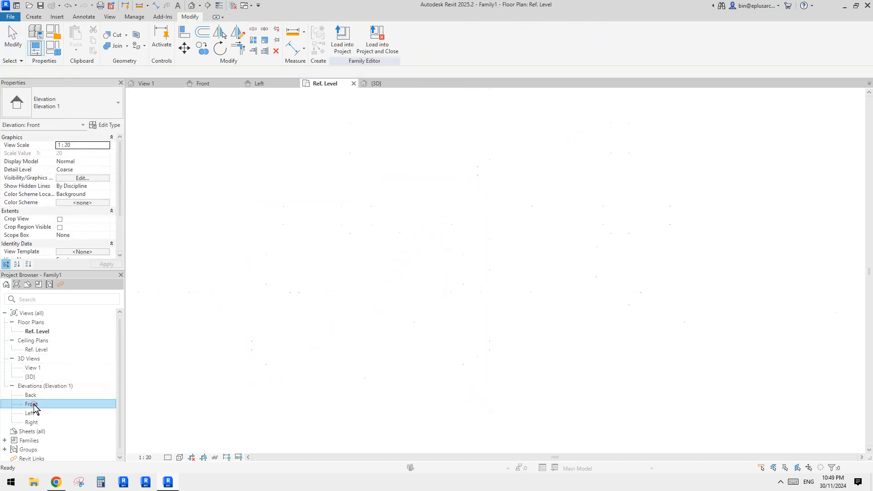
pyautogui.scroll(2, 536, 220)
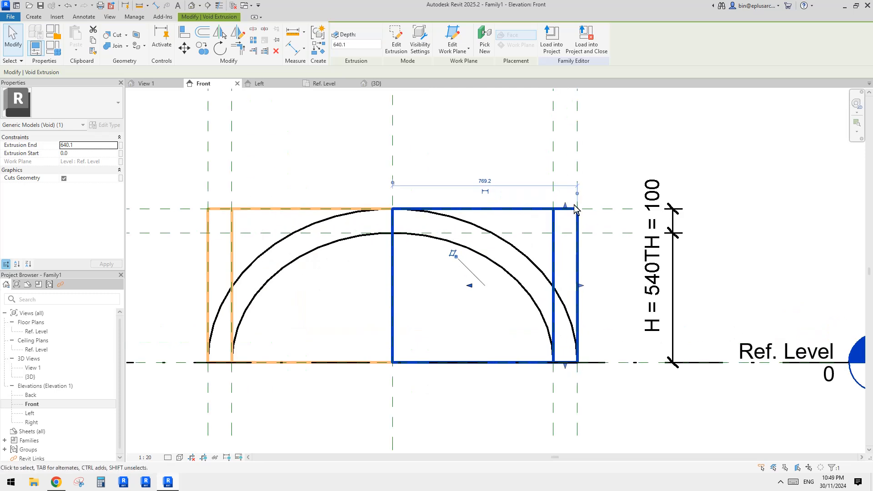
pyautogui.moveTo(565, 212)
pyautogui.mouseDown()
pyautogui.moveTo(600, 222)
pyautogui.moveTo(566, 226)
pyautogui.mouseUp()
pyautogui.hotkey('ctrl', 'z')
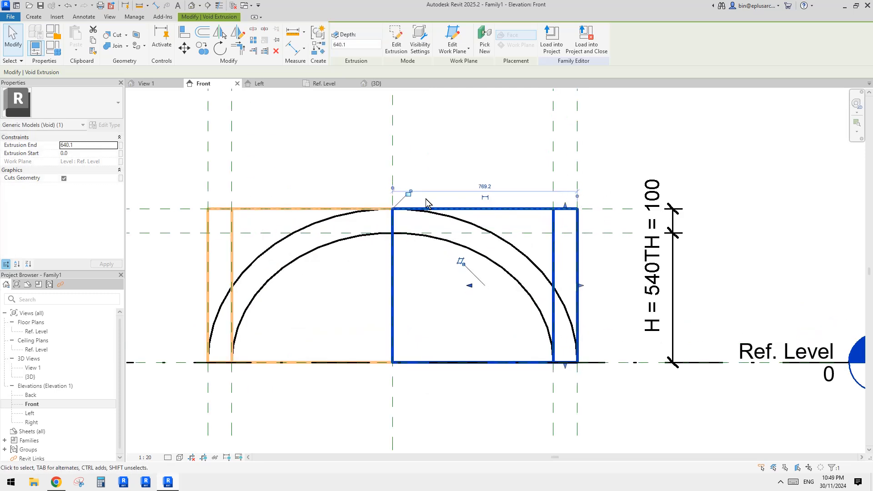
pyautogui.click(621, 258)
pyautogui.moveTo(621, 257); pyautogui.dragTo(605, 252, button='middle')
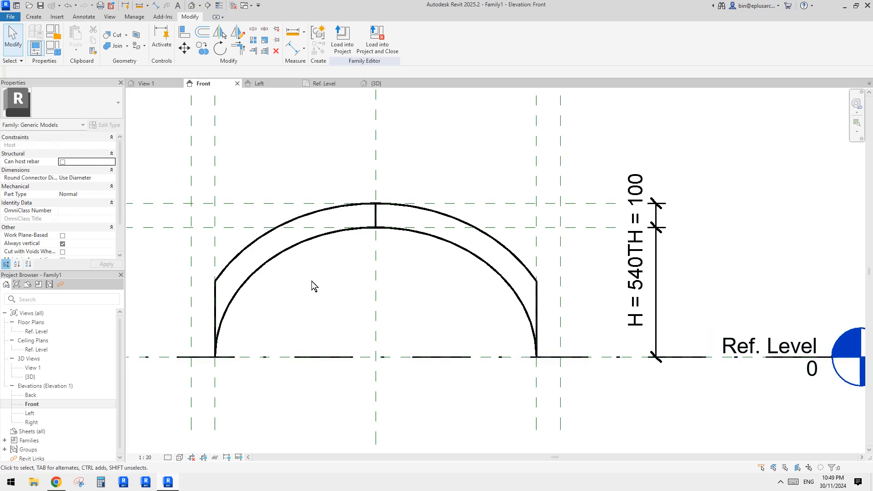
# - Examine the double-cut vault in 3D from several angles, checking it against the Ref. Level plan
pyautogui.click(191, 5)
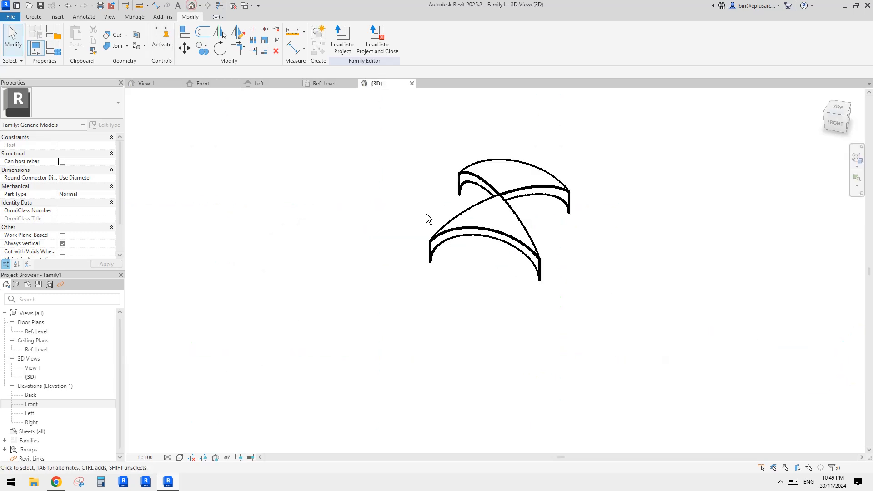
pyautogui.keyDown('shift'); pyautogui.moveTo(503, 246); pyautogui.dragTo(511, 277, button='middle'); pyautogui.keyUp('shift')
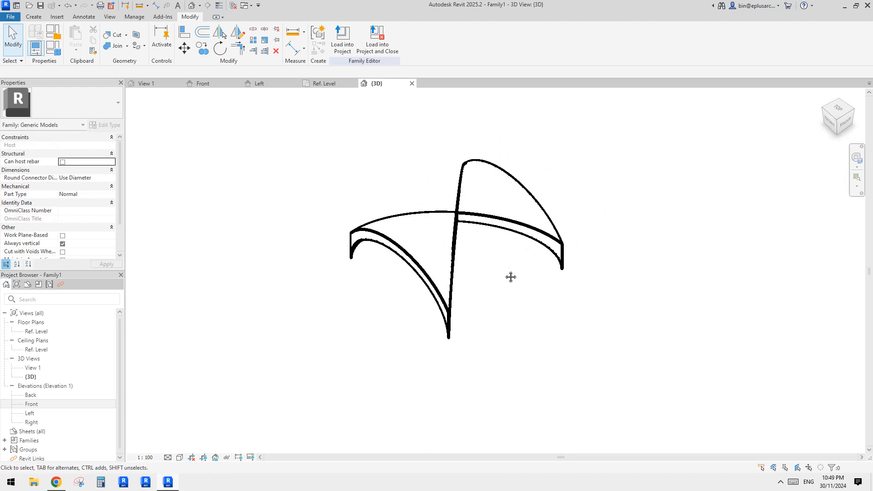
pyautogui.scroll(2, 510, 276)
pyautogui.doubleClick(39, 331)
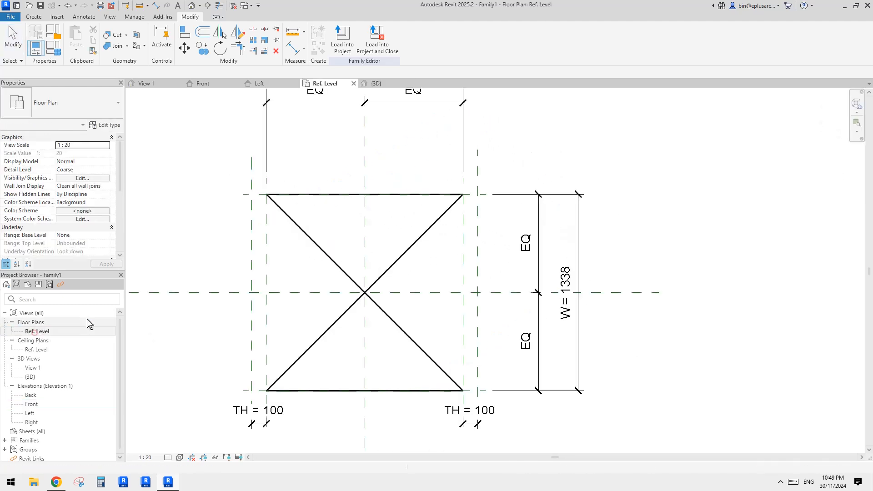
pyautogui.click(191, 5)
pyautogui.keyDown('shift'); pyautogui.moveTo(402, 156); pyautogui.dragTo(370, 129, button='middle'); pyautogui.keyUp('shift')
pyautogui.keyDown('shift'); pyautogui.moveTo(460, 209); pyautogui.dragTo(473, 239, button='middle'); pyautogui.keyUp('shift')
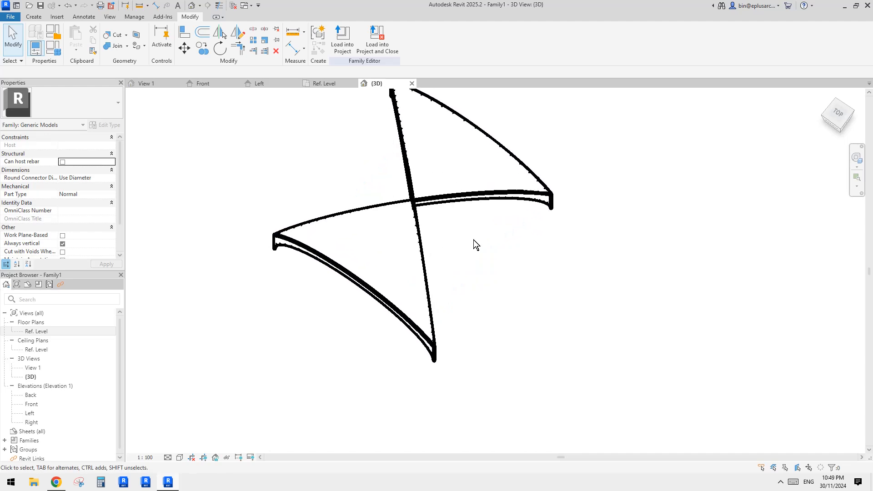
# - Select each void extrusion in turn in the 3D view to inspect its outline against the vault
pyautogui.click(550, 203)
pyautogui.keyDown('shift'); pyautogui.moveTo(550, 203); pyautogui.dragTo(377, 152, button='middle'); pyautogui.keyUp('shift')
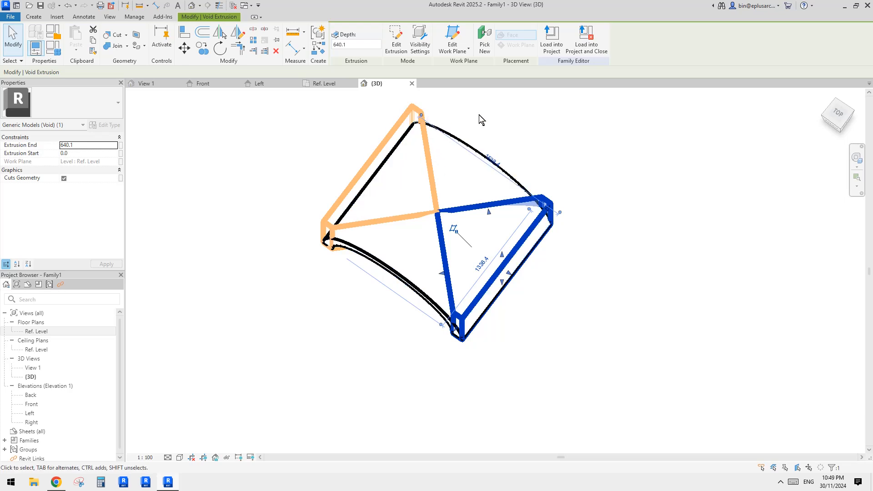
pyautogui.click(584, 261)
pyautogui.moveTo(583, 261); pyautogui.dragTo(591, 256, button='middle')
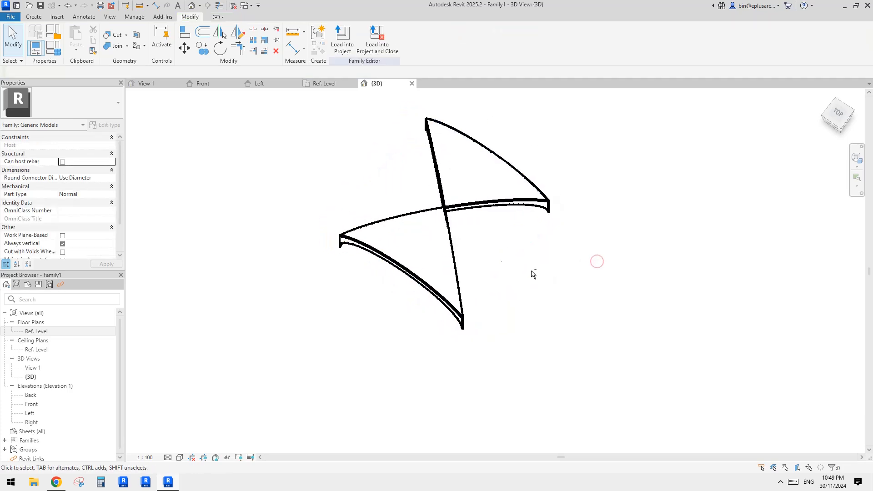
pyautogui.scroll(1, 475, 246)
pyautogui.moveTo(453, 250); pyautogui.dragTo(535, 230, button='middle')
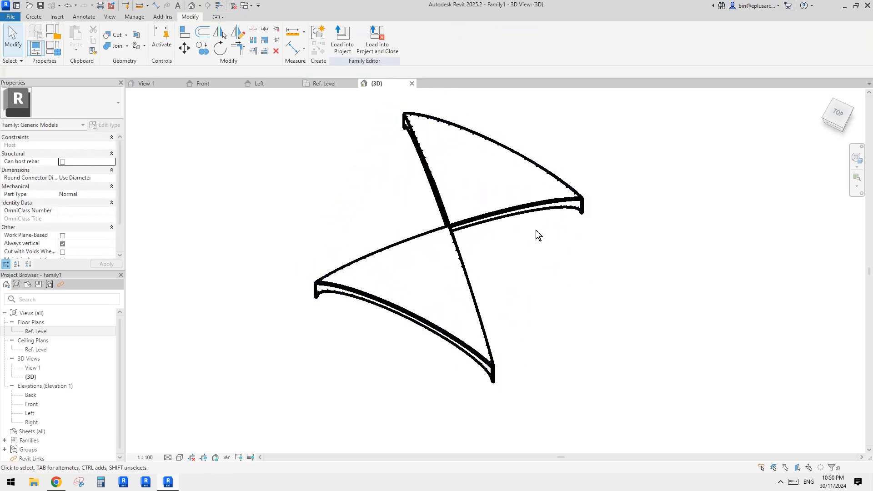
pyautogui.click(420, 156)
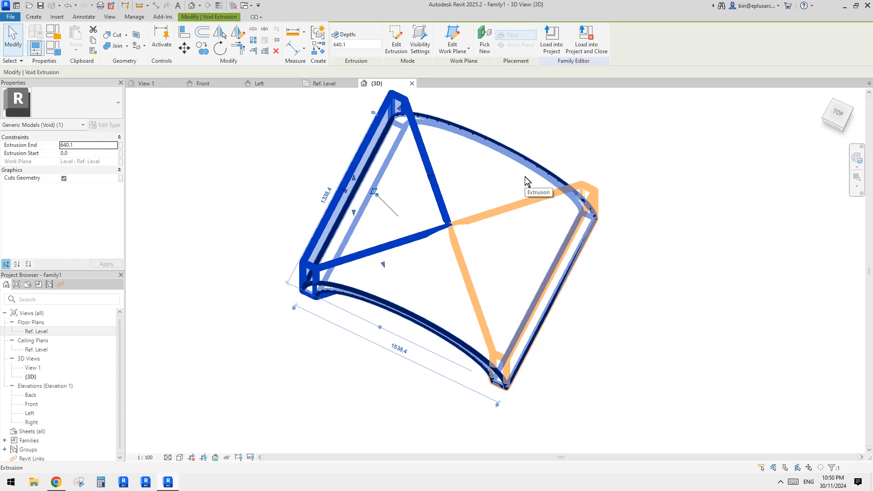
pyautogui.click(184, 312)
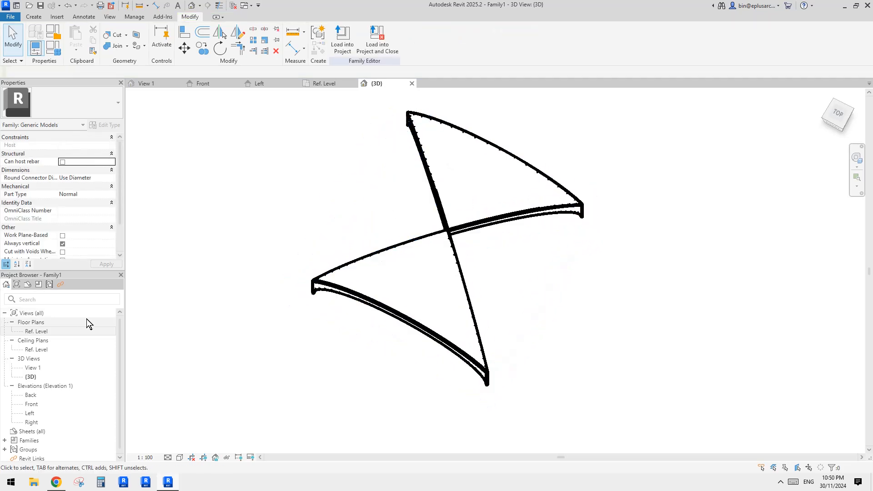
# - Review both void extrusions and their shared properties in the Ref. Level floor plan, leaving nothing selected
pyautogui.click(40, 332)
pyautogui.doubleClick(40, 333)
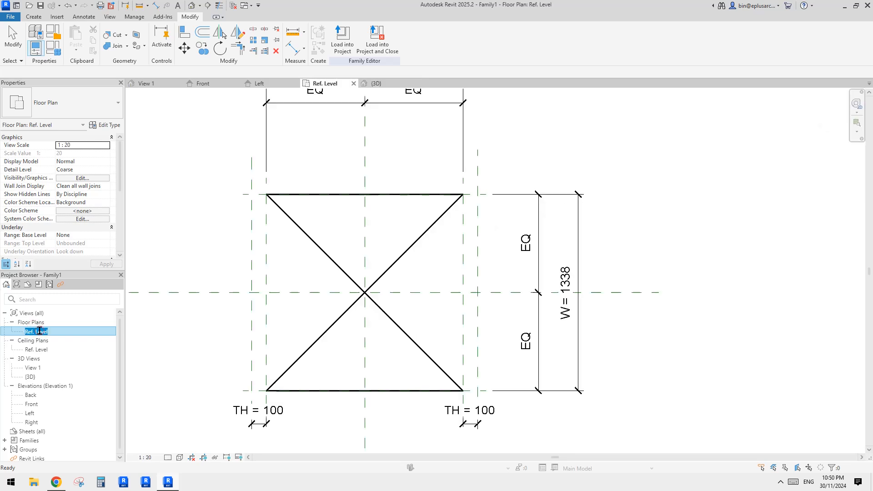
pyautogui.click(438, 222)
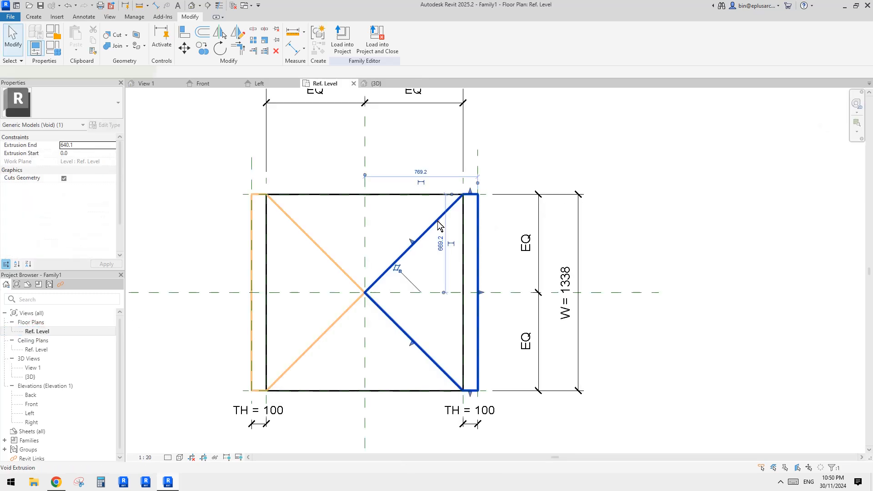
pyautogui.keyDown('ctrl'); pyautogui.click(265, 207); pyautogui.keyUp('ctrl')
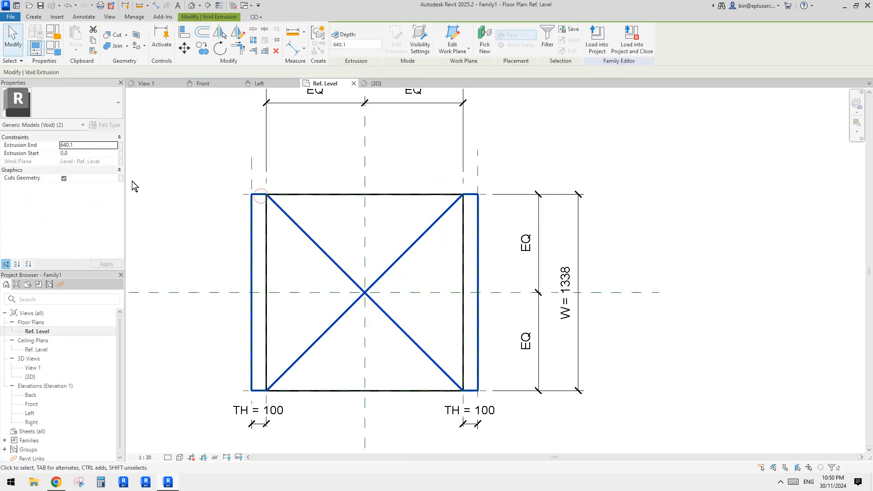
pyautogui.press('Escape')
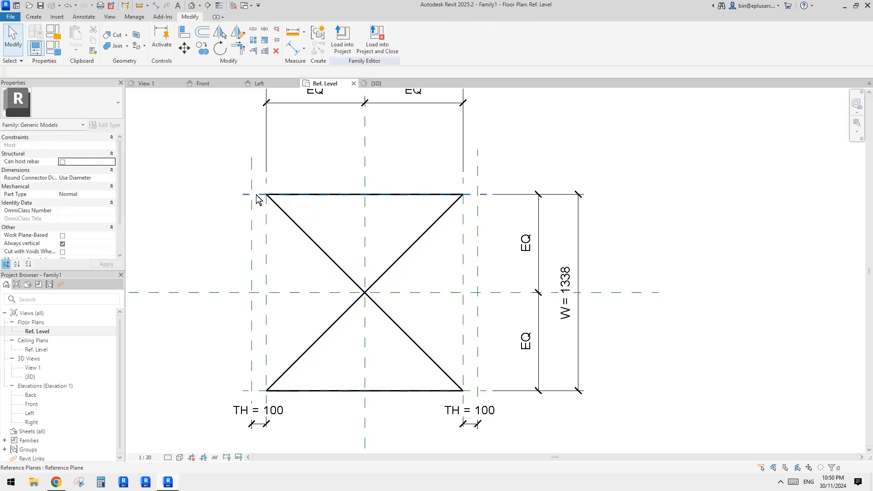
pyautogui.click(256, 195)
pyautogui.press('Escape')
pyautogui.click(275, 208)
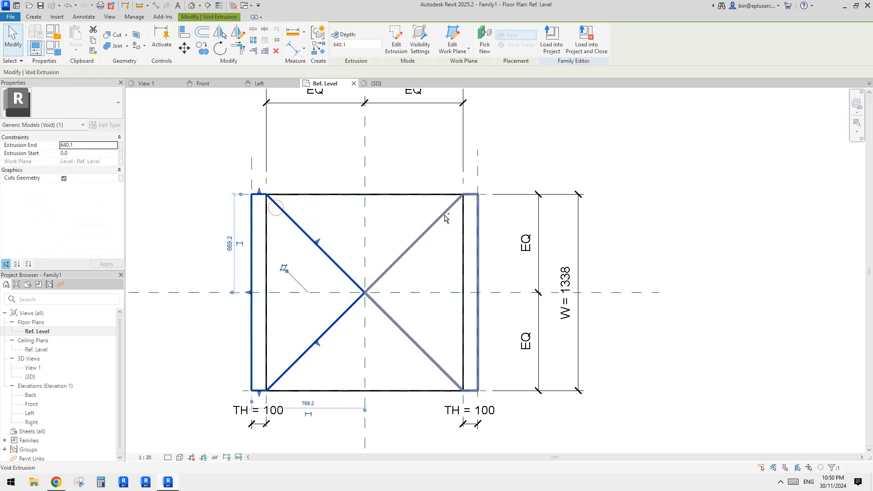
pyautogui.keyDown('ctrl'); pyautogui.click(444, 215); pyautogui.keyUp('ctrl')
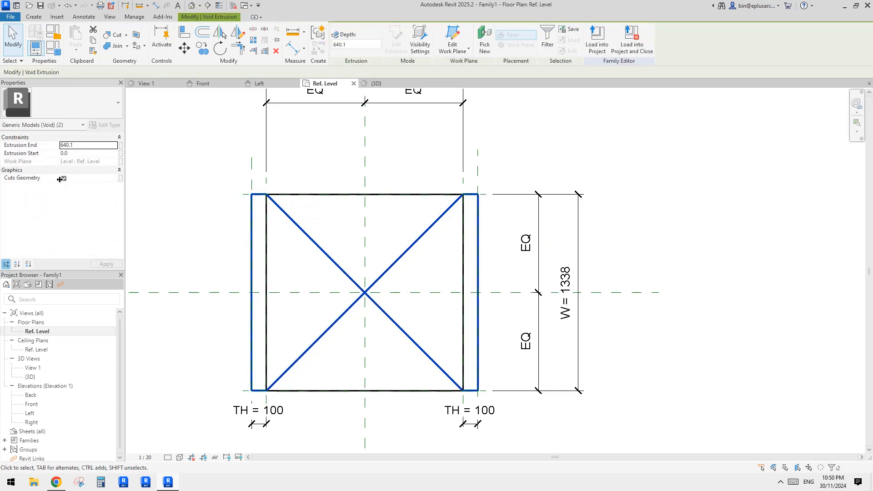
pyautogui.moveTo(407, 250); pyautogui.dragTo(399, 230, button='middle')
pyautogui.press('Escape')
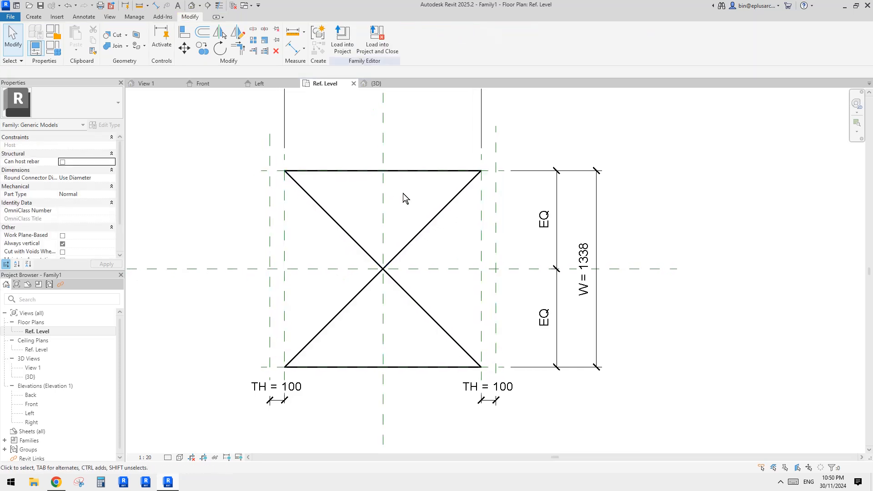
pyautogui.scroll(-1, 403, 196)
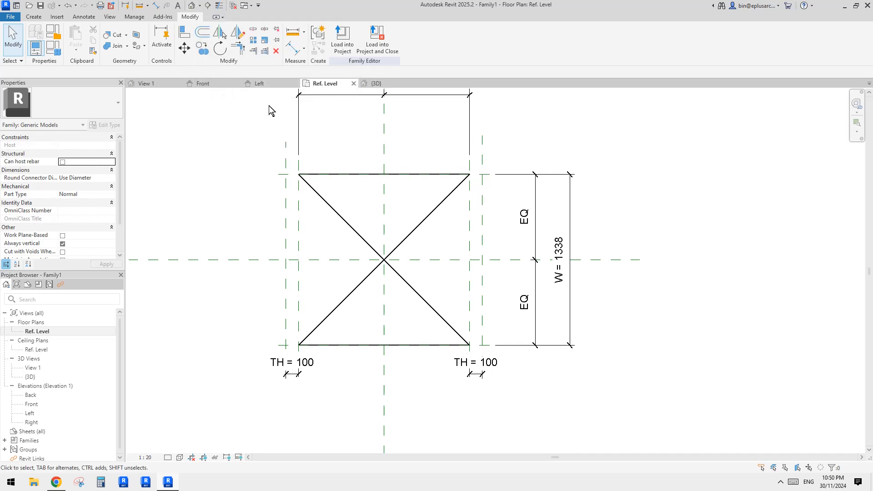
pyautogui.scroll(-1, 387, 188)
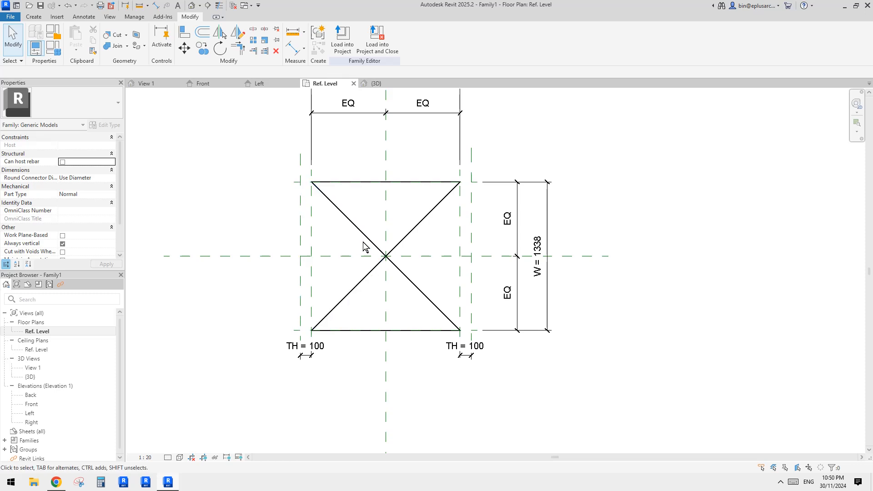
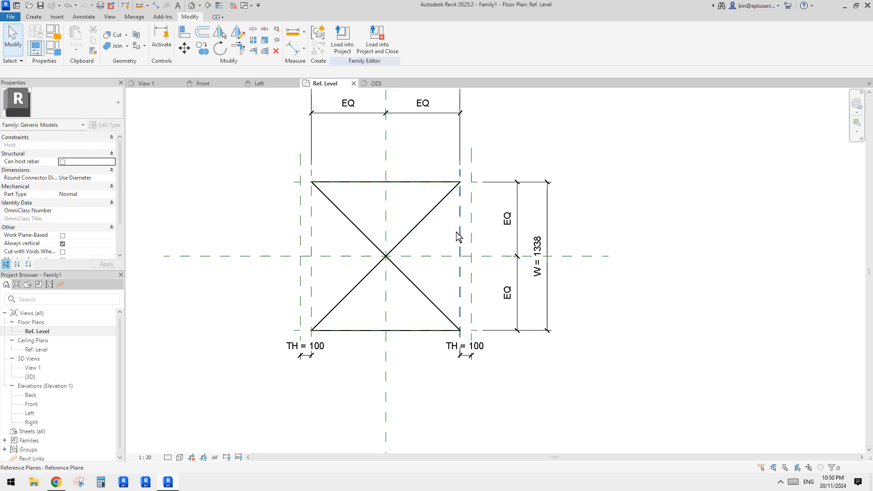
# - Close all inactive views so that only the Ref. Level floor plan stays open
pyautogui.moveTo(479, 230); pyautogui.dragTo(475, 235, button='middle')
pyautogui.moveTo(577, 146); pyautogui.dragTo(577, 149, button='middle')
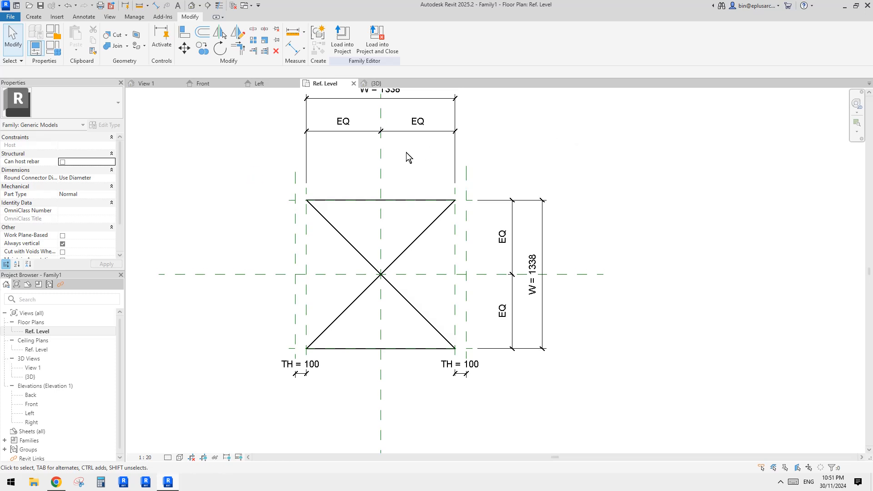
pyautogui.moveTo(248, 180)
pyautogui.mouseDown(button='middle')
pyautogui.moveTo(264, 191)
pyautogui.moveTo(260, 183)
pyautogui.mouseUp(button='middle')
pyautogui.scroll(-1, 260, 180)
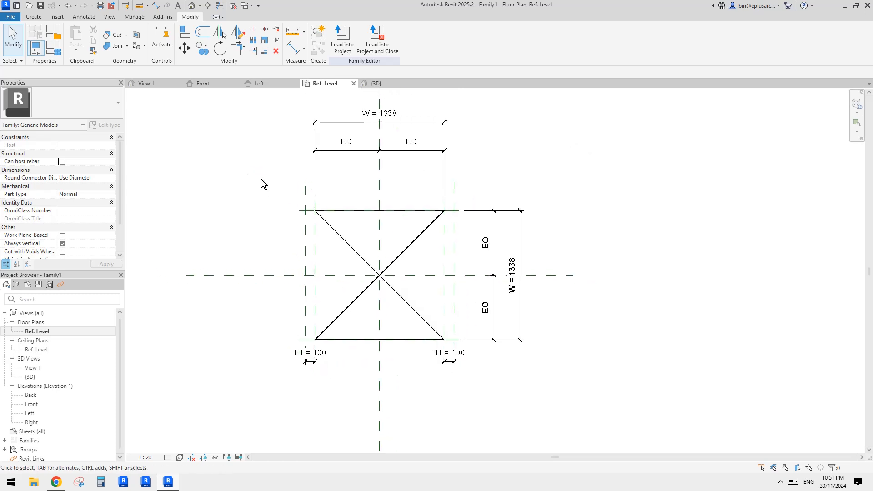
pyautogui.click(220, 7)
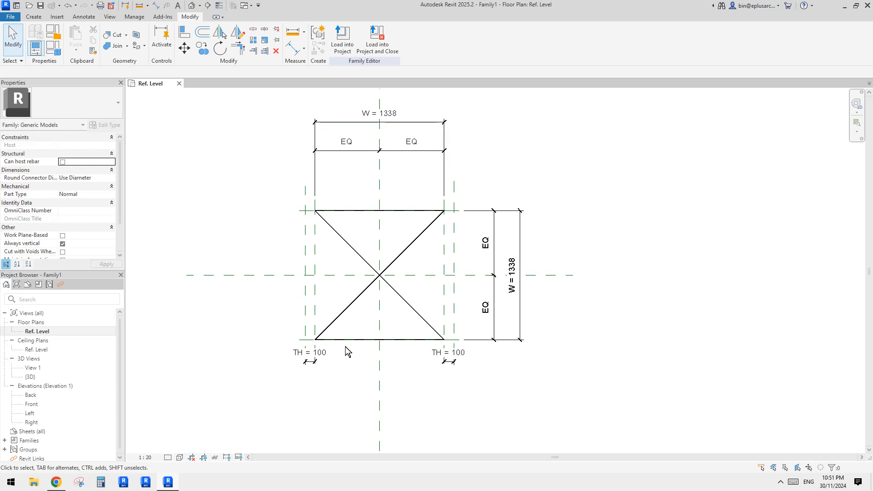
pyautogui.moveTo(262, 195); pyautogui.dragTo(261, 204, button='middle')
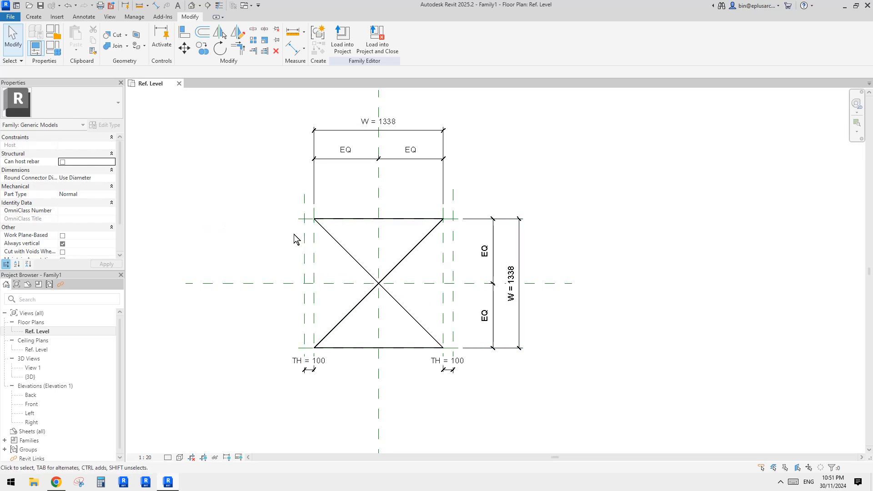
# - Create a new family from the Metric Generic Model.rft template
pyautogui.click(10, 17)
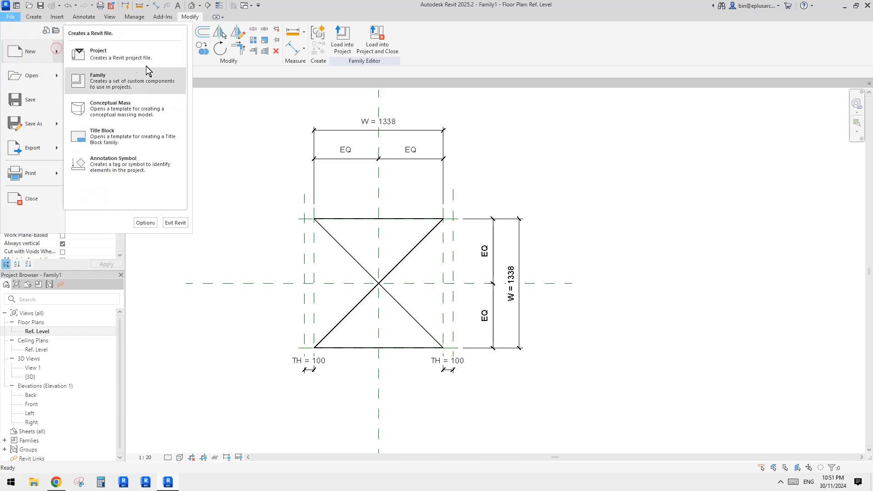
pyautogui.click(268, 121)
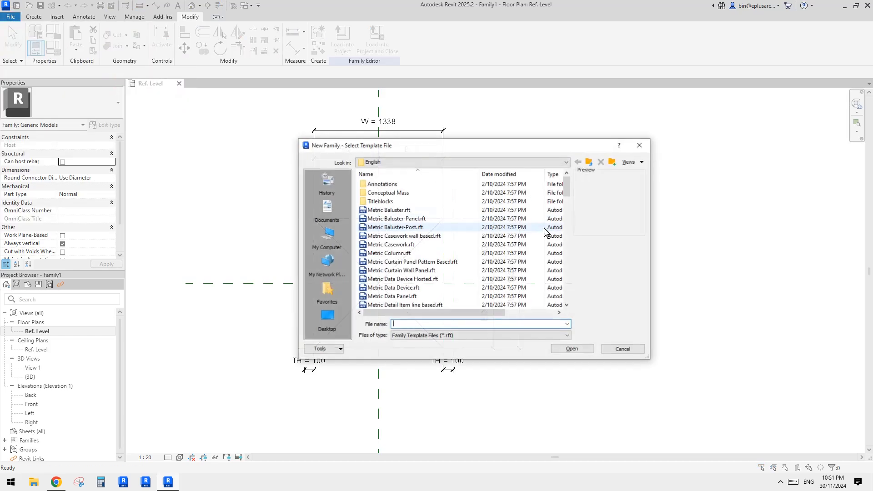
pyautogui.click(566, 221)
pyautogui.moveTo(570, 209); pyautogui.dragTo(568, 255)
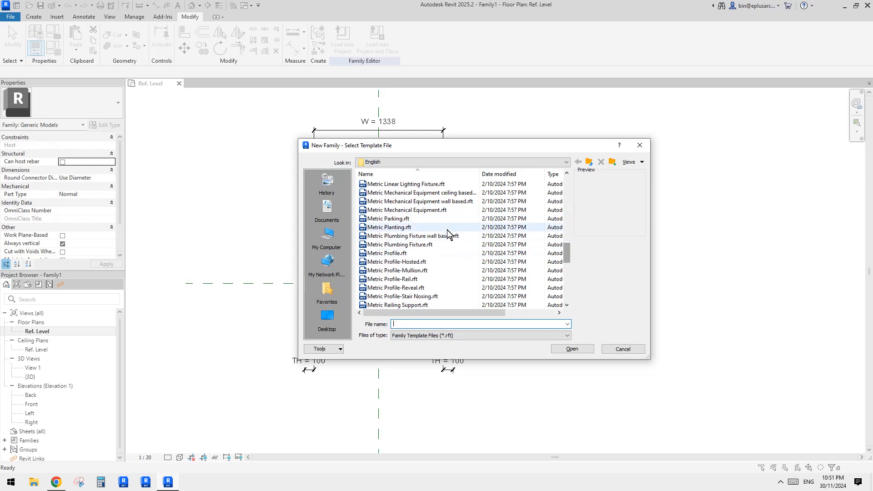
pyautogui.scroll(3, 435, 261)
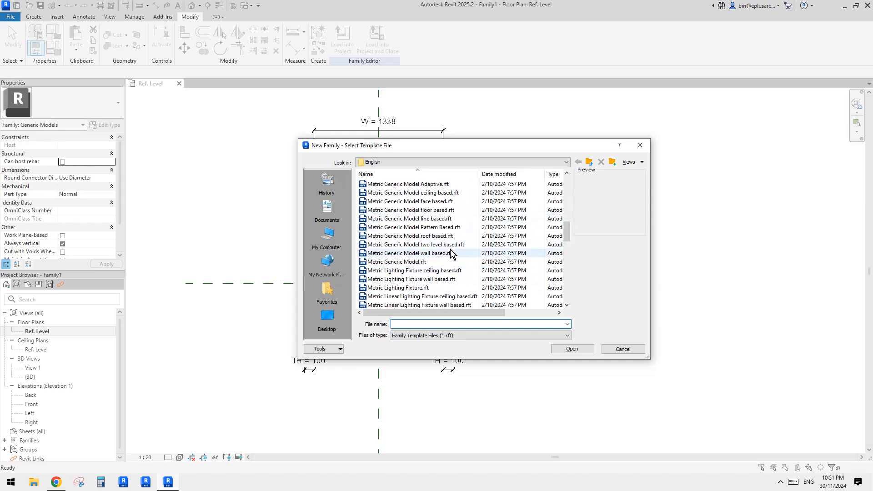
pyautogui.doubleClick(414, 255)
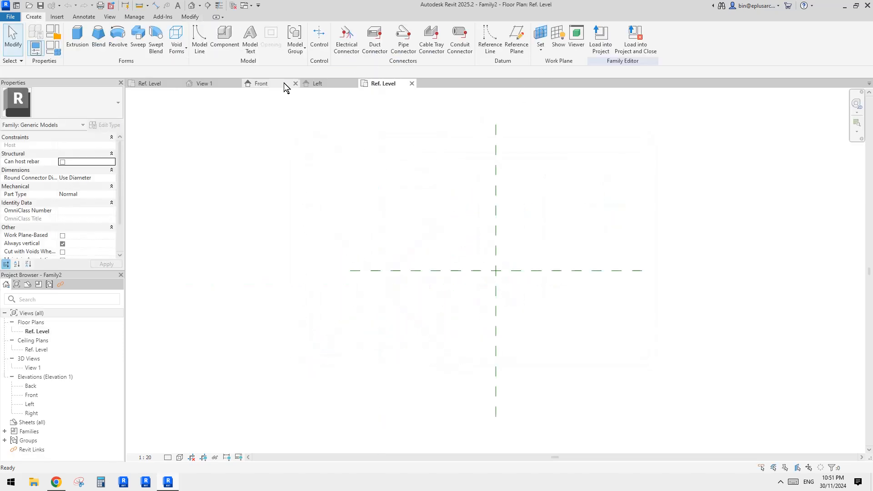
# - Load Family1 into the new Family2 and place an instance at the intersection of the centre reference planes
pyautogui.click(160, 83)
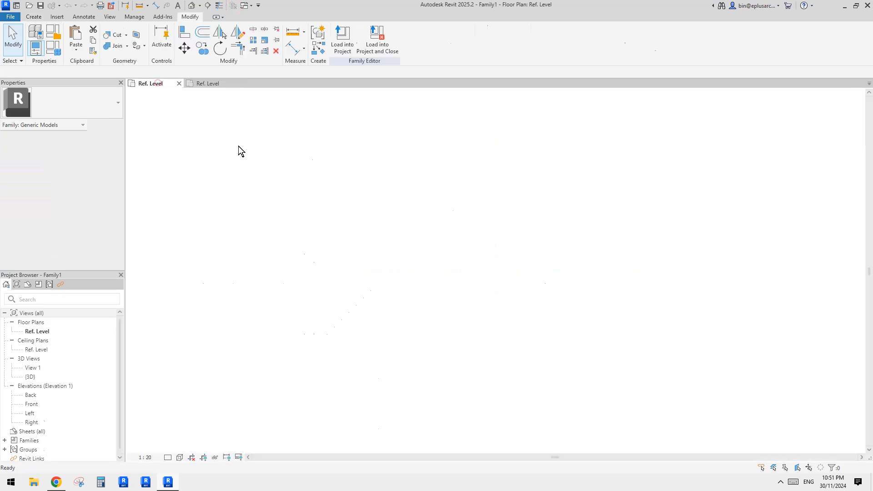
pyautogui.click(343, 39)
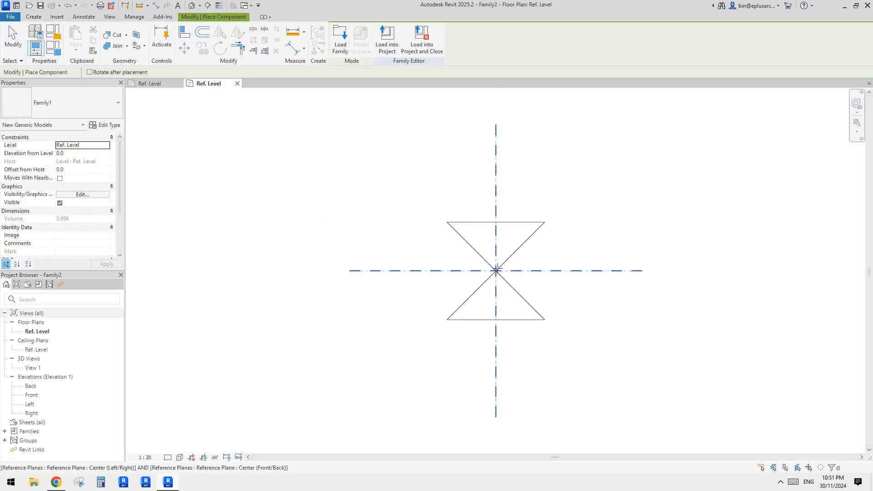
pyautogui.click(496, 271)
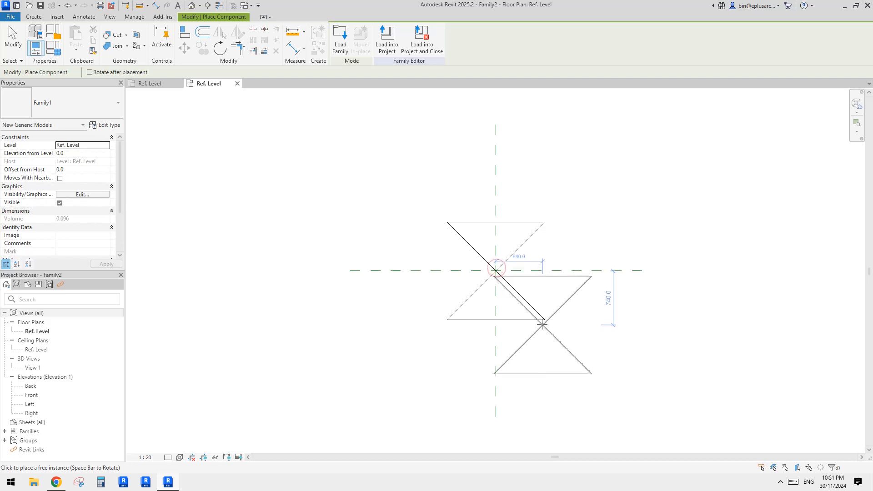
# - Place a second Family1 instance rotated 90 degrees and move its centre onto the reference plane intersection
pyautogui.press('space')
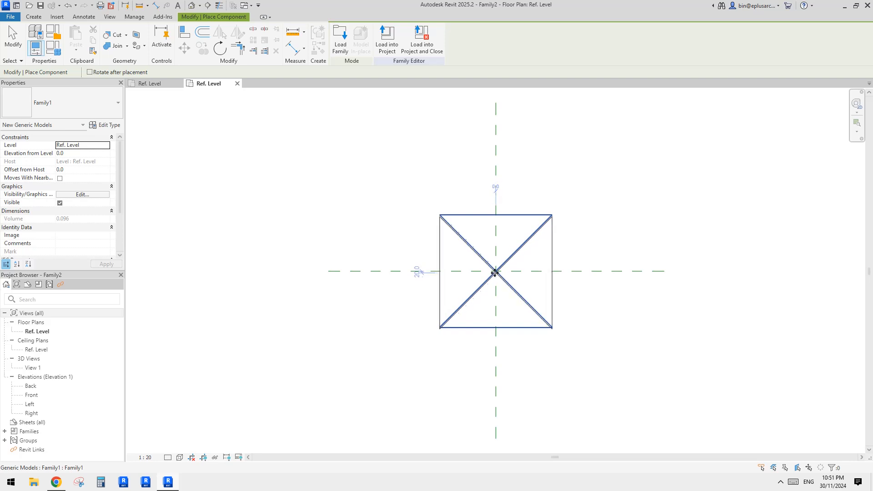
pyautogui.click(584, 230)
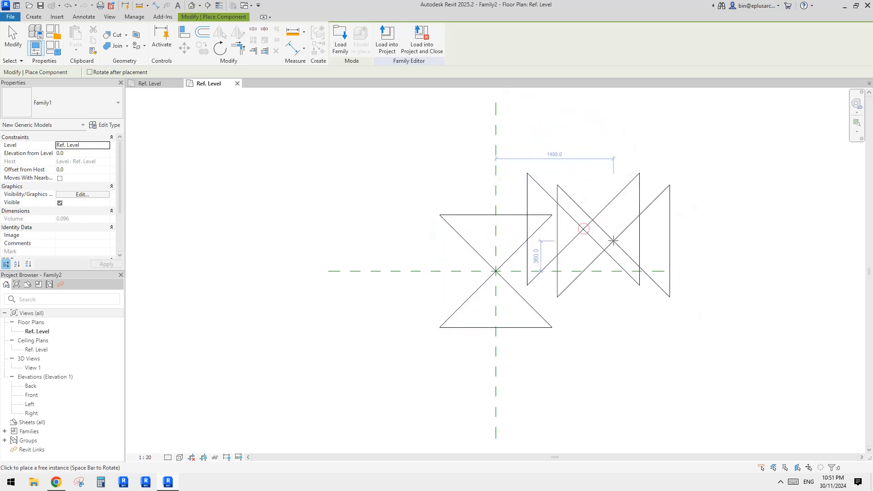
pyautogui.press('Escape')
pyautogui.press('m')
pyautogui.press('v')
pyautogui.click(583, 230)
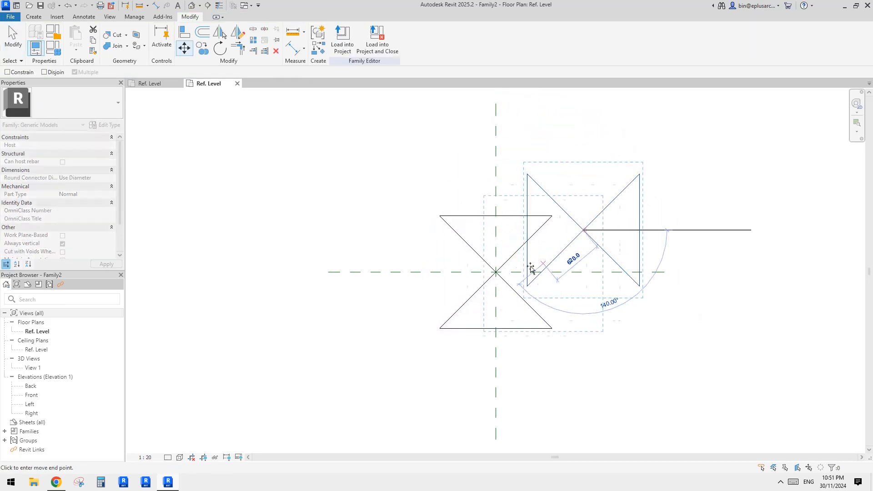
pyautogui.click(496, 271)
pyautogui.moveTo(497, 272); pyautogui.dragTo(490, 285, button='middle')
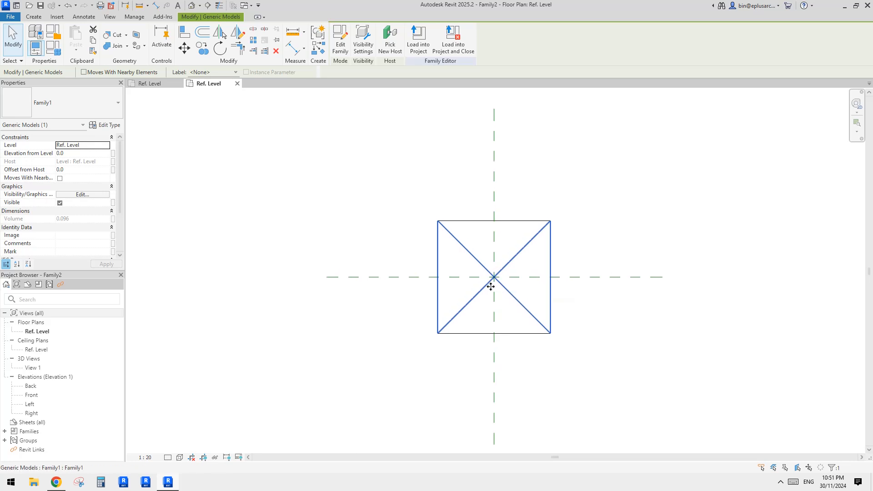
pyautogui.click(521, 293)
pyautogui.moveTo(516, 272)
pyautogui.mouseDown(button='middle')
pyautogui.moveTo(530, 270)
pyautogui.moveTo(524, 276)
pyautogui.mouseUp(button='middle')
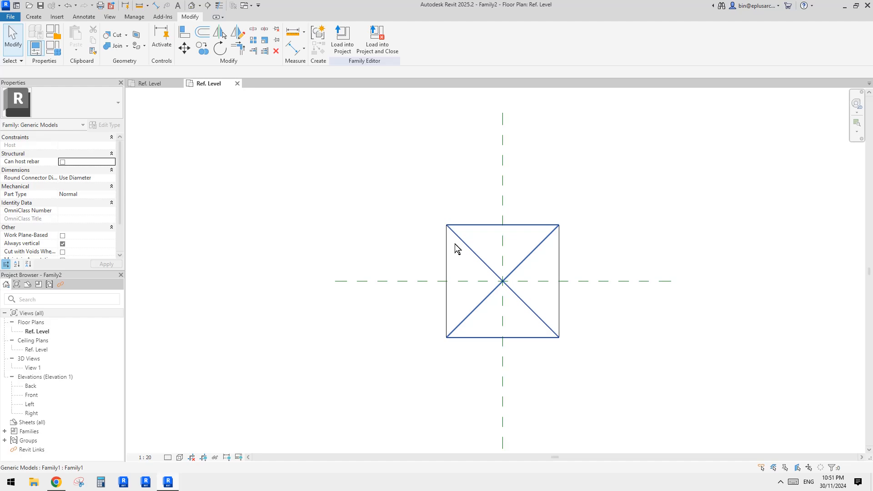
# - Examine the two crossed vault instances in the default 3D view from several angles, checking their instance properties
pyautogui.click(192, 5)
pyautogui.keyDown('shift'); pyautogui.moveTo(629, 248); pyautogui.dragTo(495, 241, button='middle'); pyautogui.keyUp('shift')
pyautogui.click(494, 241)
pyautogui.keyDown('shift'); pyautogui.moveTo(484, 285); pyautogui.dragTo(536, 198, button='middle'); pyautogui.keyUp('shift')
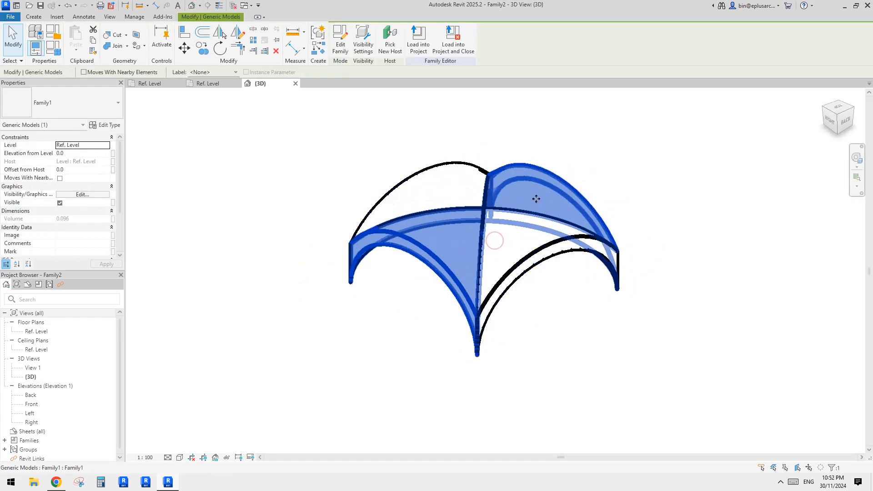
pyautogui.click(531, 242)
pyautogui.keyDown('shift'); pyautogui.moveTo(518, 235); pyautogui.dragTo(668, 311, button='middle'); pyautogui.keyUp('shift')
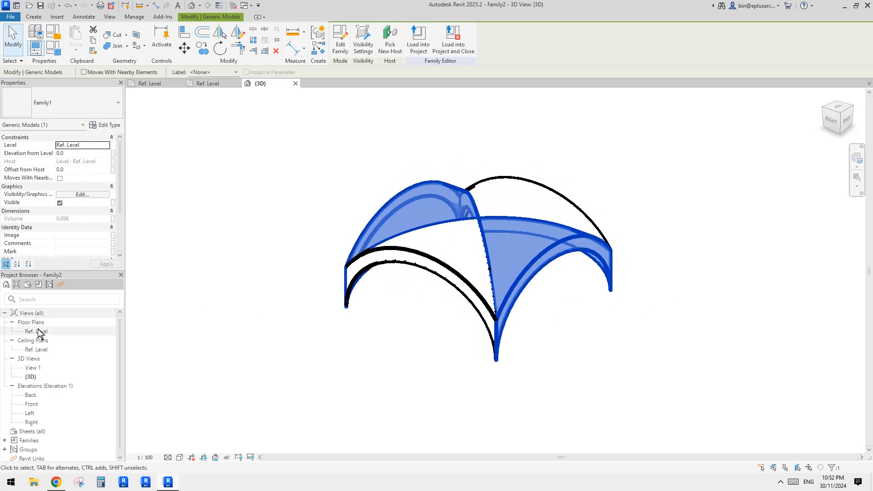
pyautogui.moveTo(395, 279); pyautogui.dragTo(381, 260, button='middle')
pyautogui.scroll(-3, 100, 182)
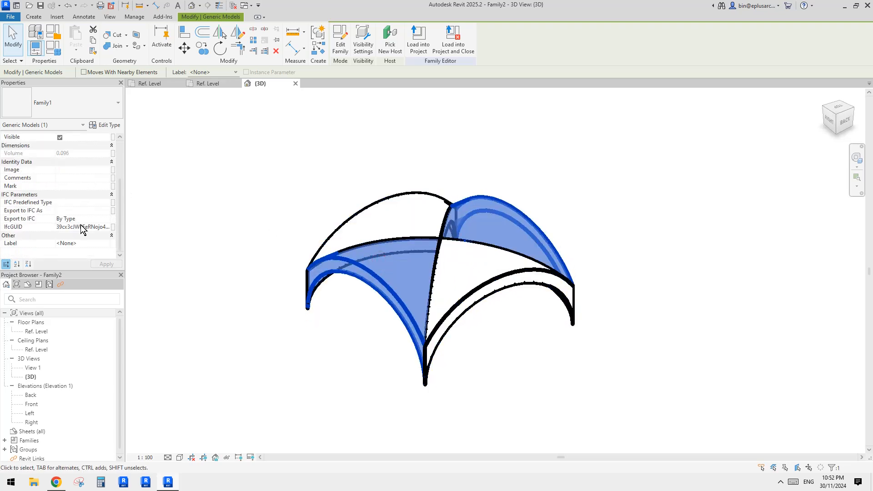
pyautogui.click(266, 157)
pyautogui.click(373, 217)
pyautogui.keyDown('shift'); pyautogui.moveTo(250, 201); pyautogui.dragTo(377, 277, button='middle'); pyautogui.keyUp('shift')
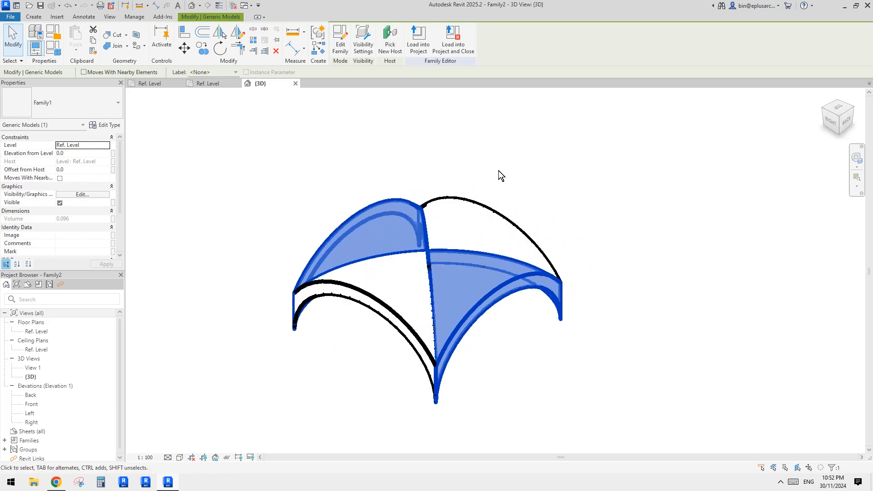
# - Select both vault instances and associate their H type parameter with a new family type parameter named H
pyautogui.click(388, 286)
pyautogui.keyDown('ctrl'); pyautogui.click(377, 235); pyautogui.keyUp('ctrl')
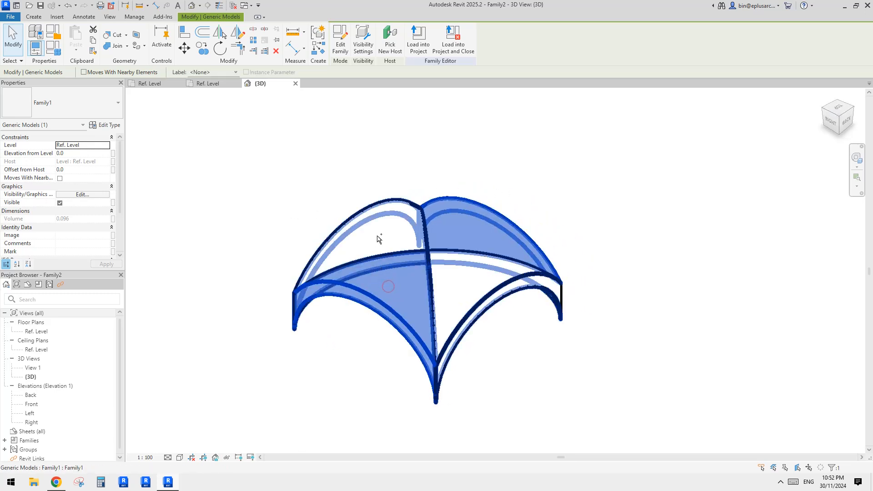
pyautogui.click(114, 127)
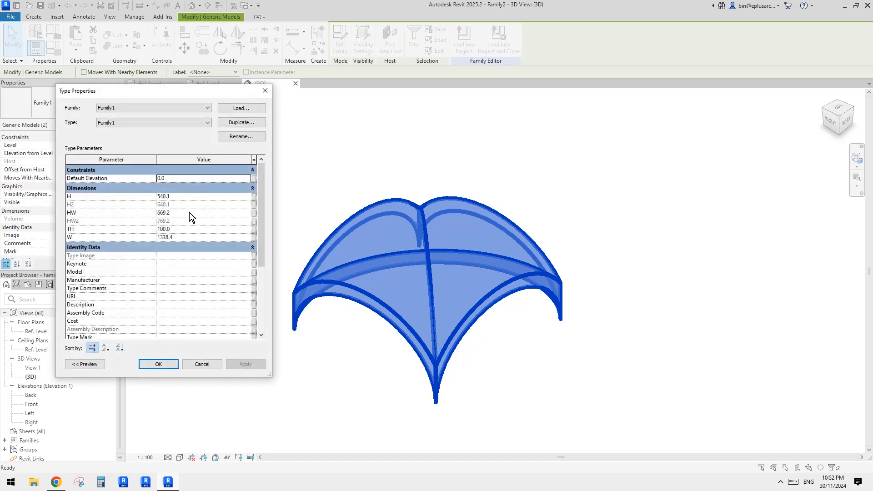
pyautogui.click(255, 198)
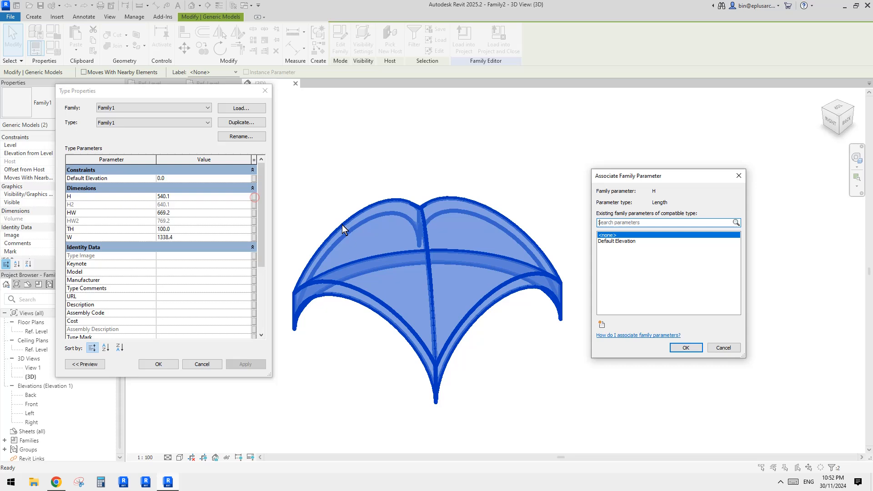
pyautogui.click(602, 324)
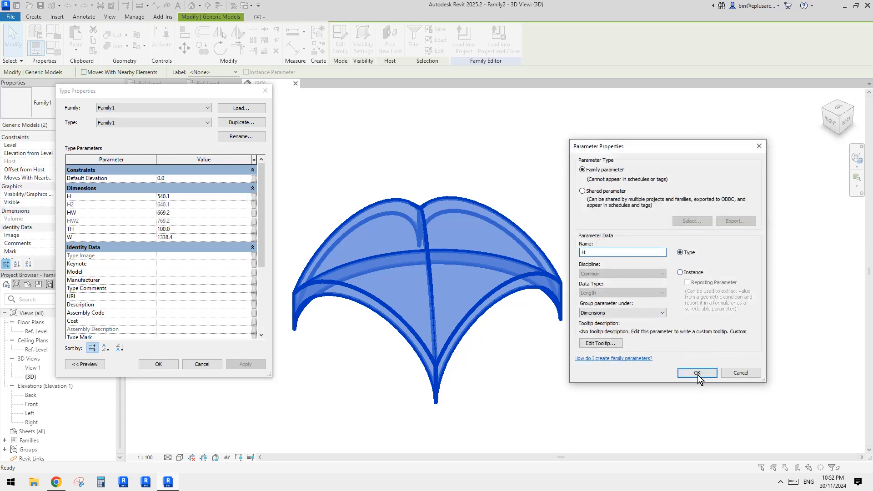
pyautogui.click(697, 374)
pyautogui.click(686, 348)
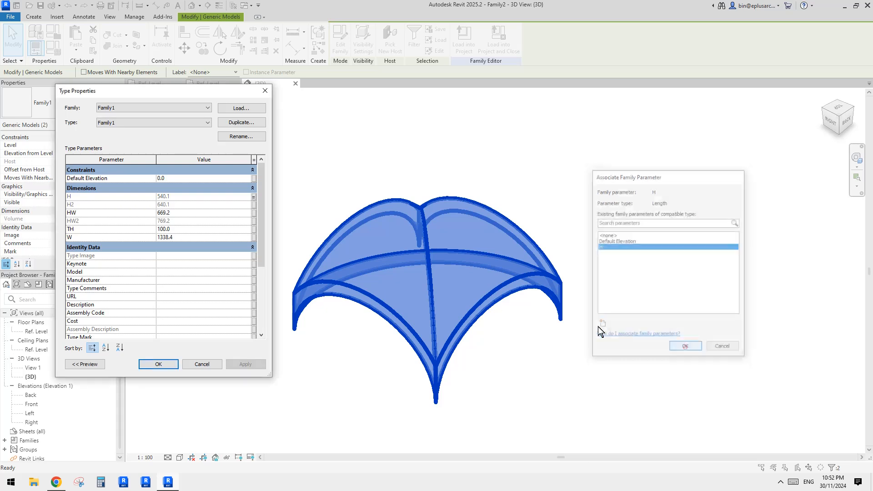
# - Associate the vaults' W type parameter with a new family type parameter named W
pyautogui.click(255, 214)
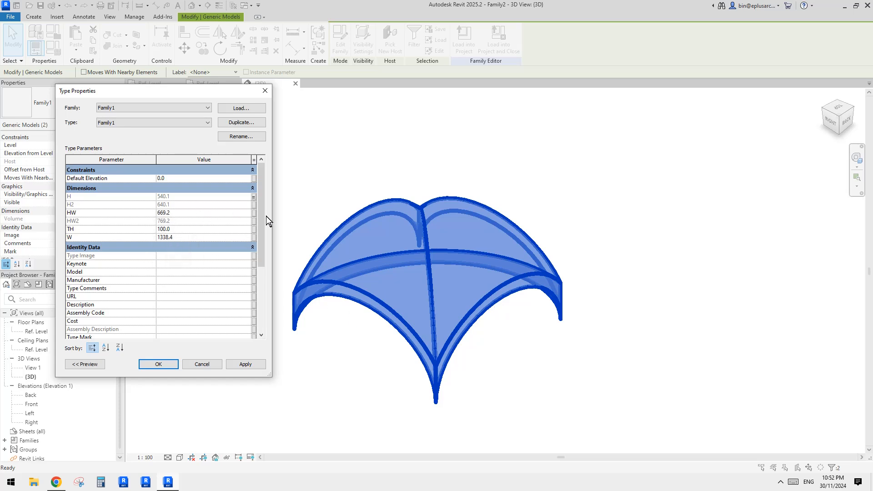
pyautogui.click(253, 237)
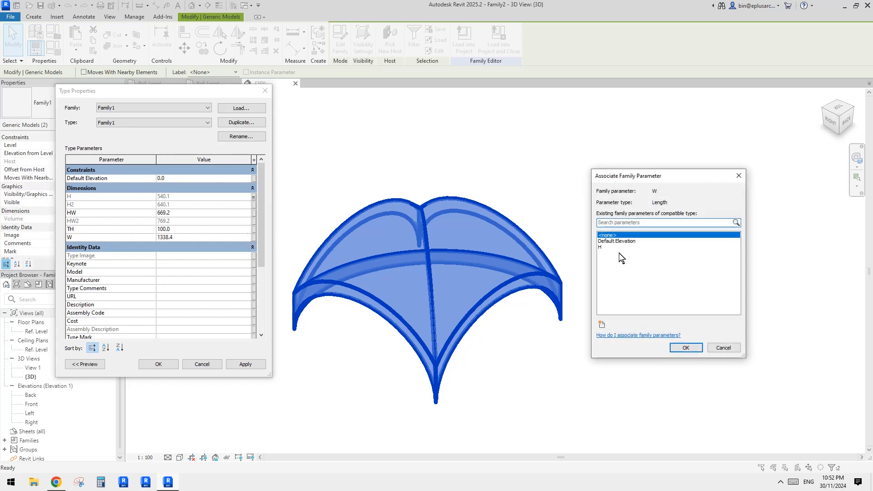
pyautogui.click(601, 326)
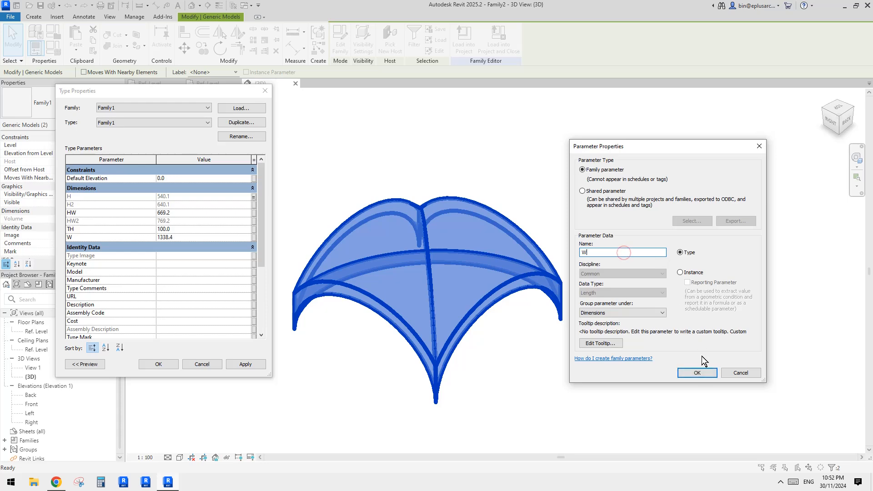
pyautogui.click(700, 373)
pyautogui.click(689, 348)
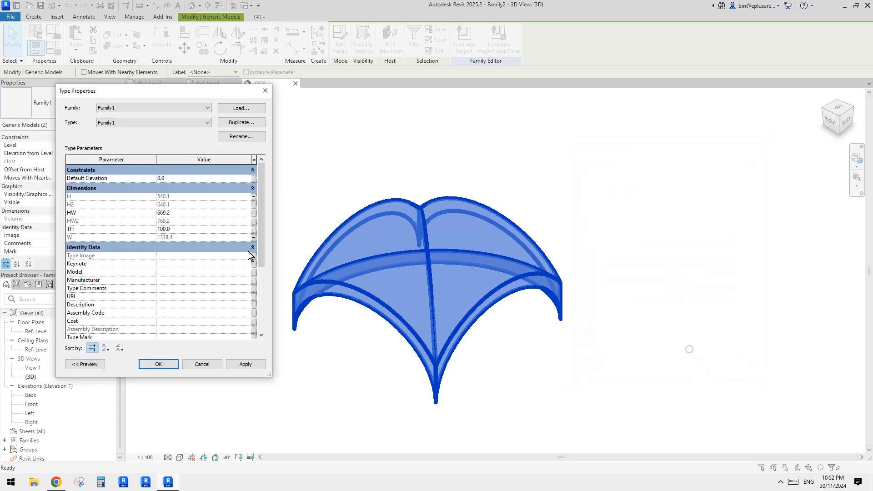
# - Associate the vaults' TH type parameter with a new family type parameter named TH and accept the type properties
pyautogui.click(253, 229)
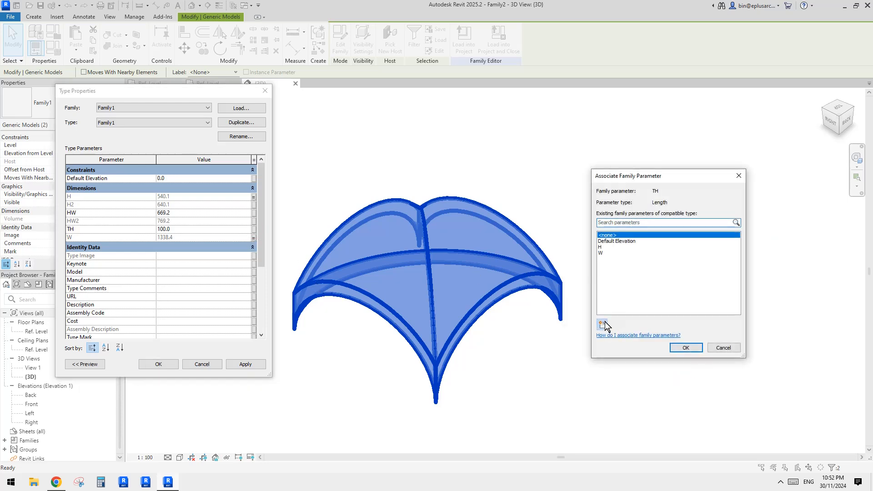
pyautogui.click(603, 325)
pyautogui.write('TH')
pyautogui.click(696, 371)
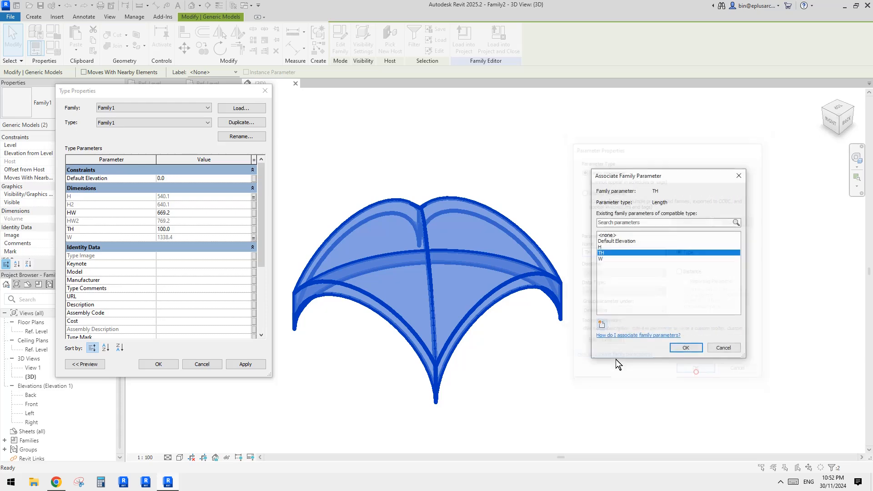
pyautogui.click(685, 348)
pyautogui.scroll(-4, 137, 280)
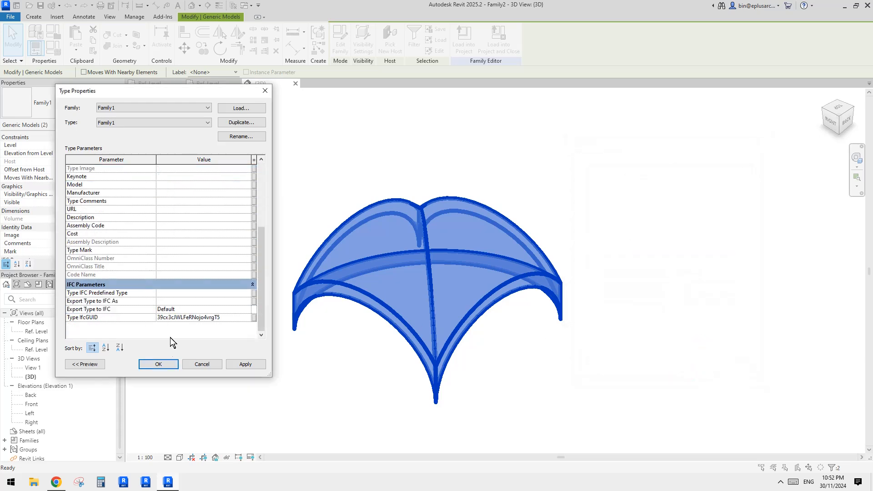
pyautogui.click(158, 364)
pyautogui.scroll(-1, 195, 308)
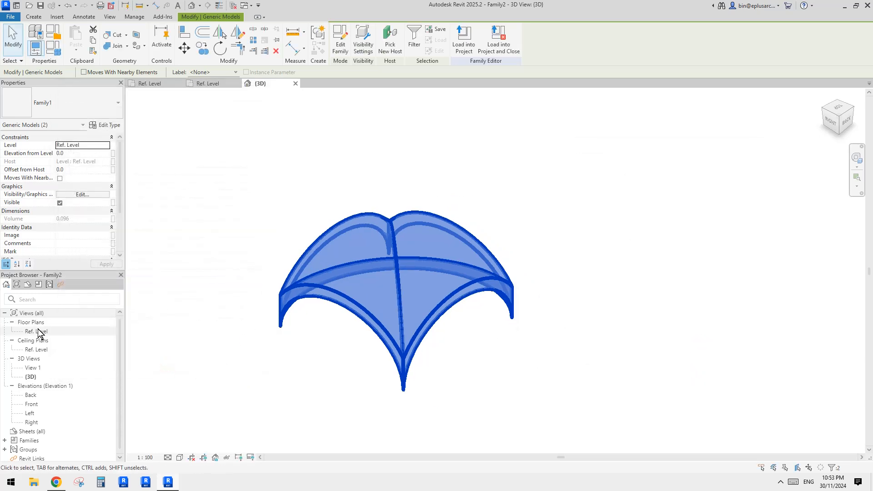
pyautogui.scroll(-1, 206, 299)
pyautogui.moveTo(213, 304); pyautogui.dragTo(291, 291, button='middle')
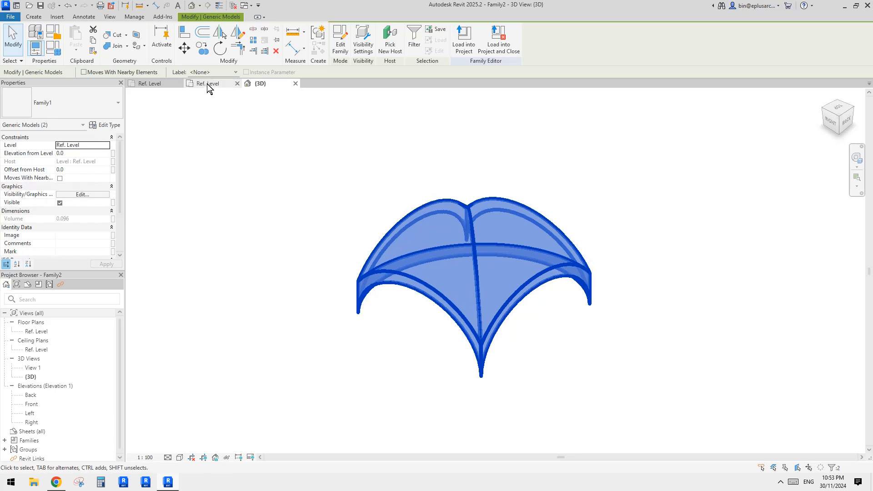
# - In the nested vault family, associate the extrusion's material with a new type parameter named MATERIAL and reload the family into the host family
pyautogui.click(206, 84)
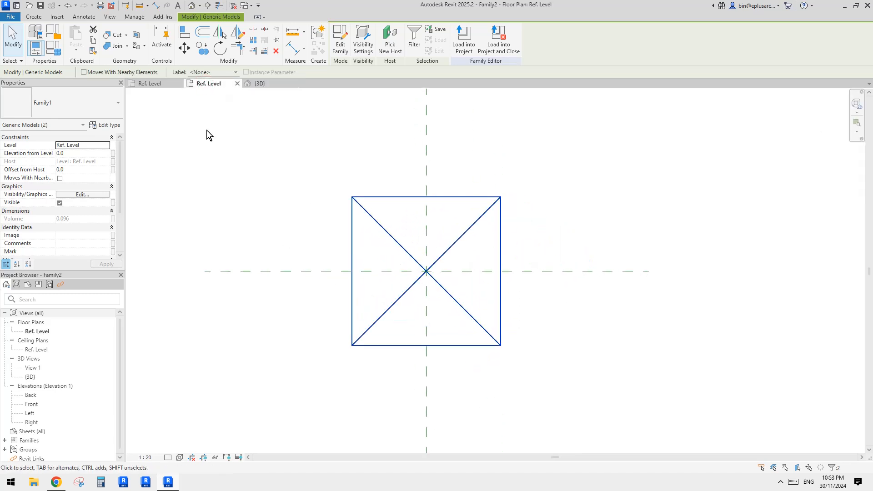
pyautogui.click(162, 85)
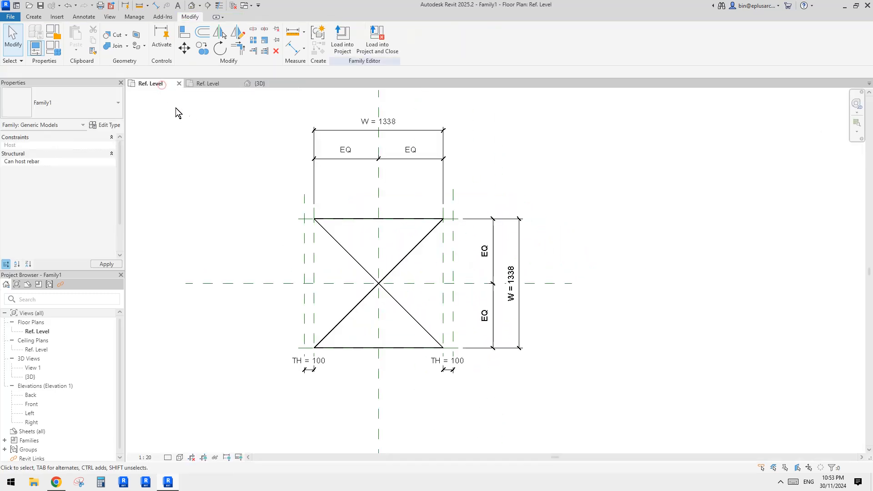
pyautogui.click(411, 218)
pyautogui.moveTo(459, 217); pyautogui.dragTo(480, 205, button='middle')
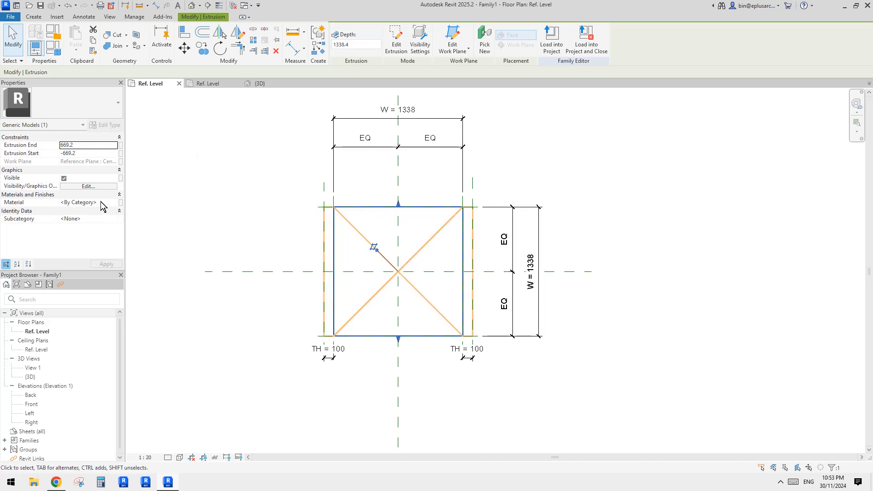
pyautogui.click(121, 203)
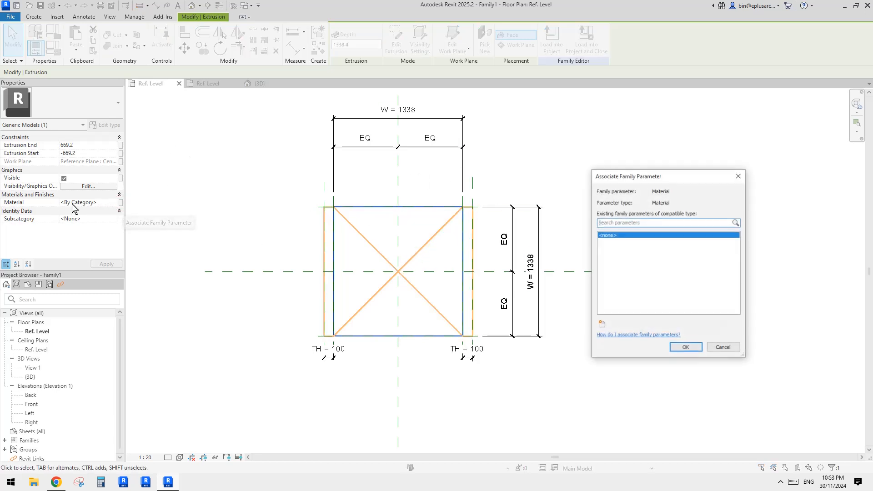
pyautogui.click(602, 325)
pyautogui.write('MATERIAL')
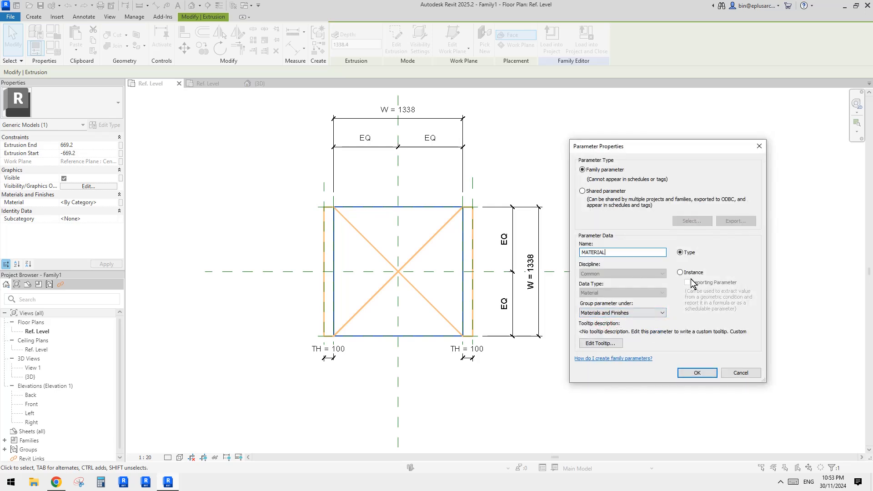
pyautogui.click(697, 373)
pyautogui.click(686, 349)
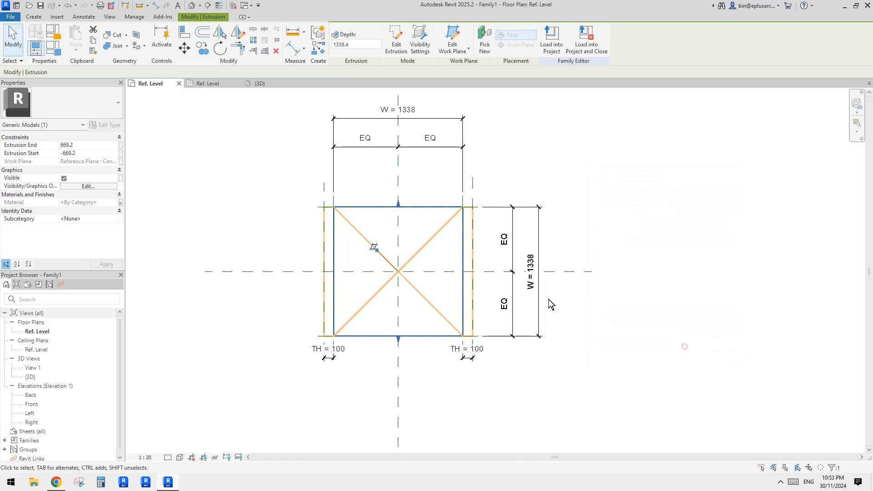
pyautogui.click(551, 40)
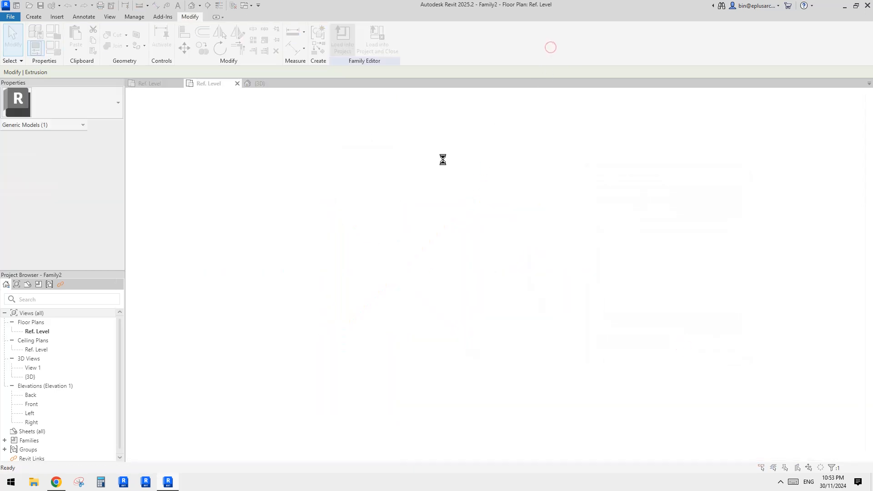
# - Select both vault instances in the host family and associate their MATERIAL type parameter with a new family type parameter named Material
pyautogui.click(390, 214)
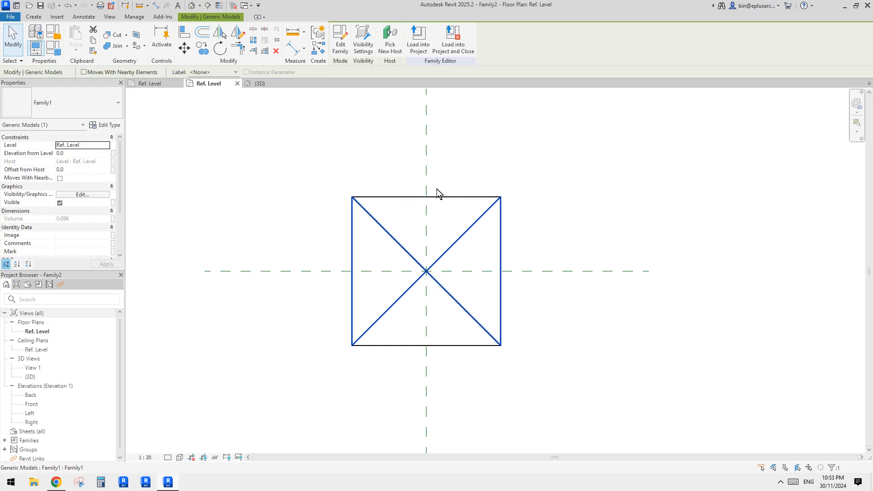
pyautogui.moveTo(535, 168); pyautogui.dragTo(490, 211)
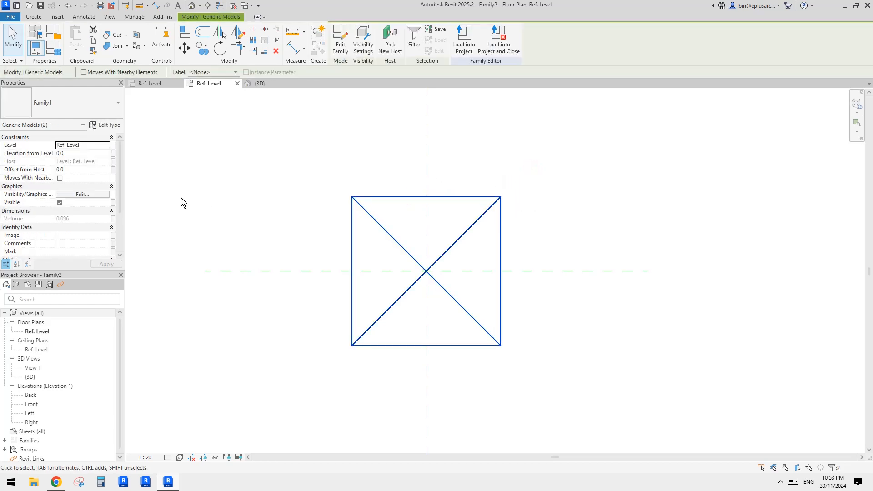
pyautogui.click(108, 125)
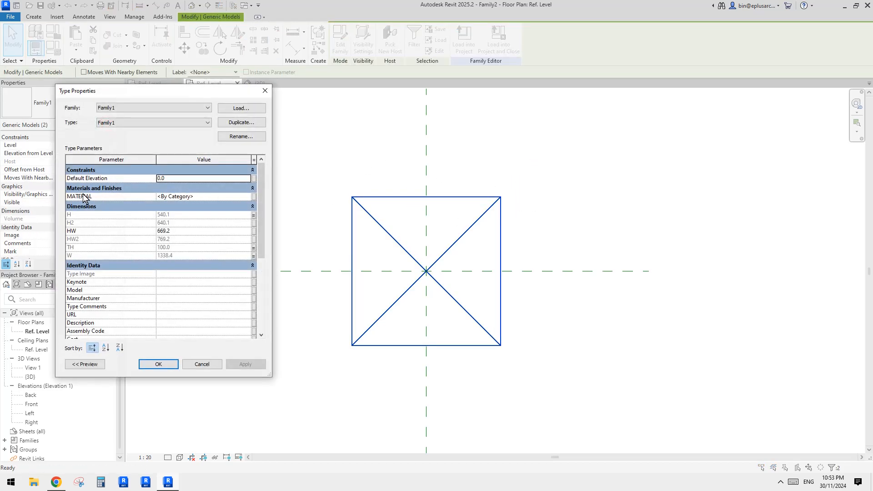
pyautogui.click(253, 197)
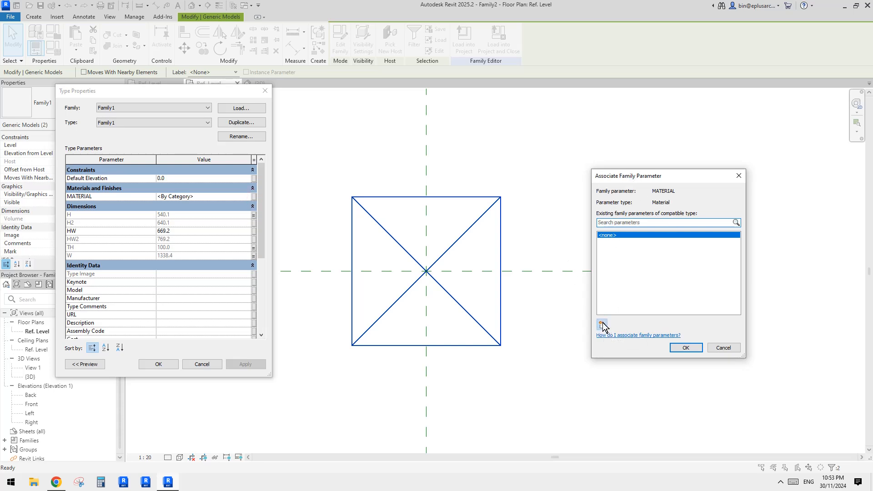
pyautogui.click(602, 324)
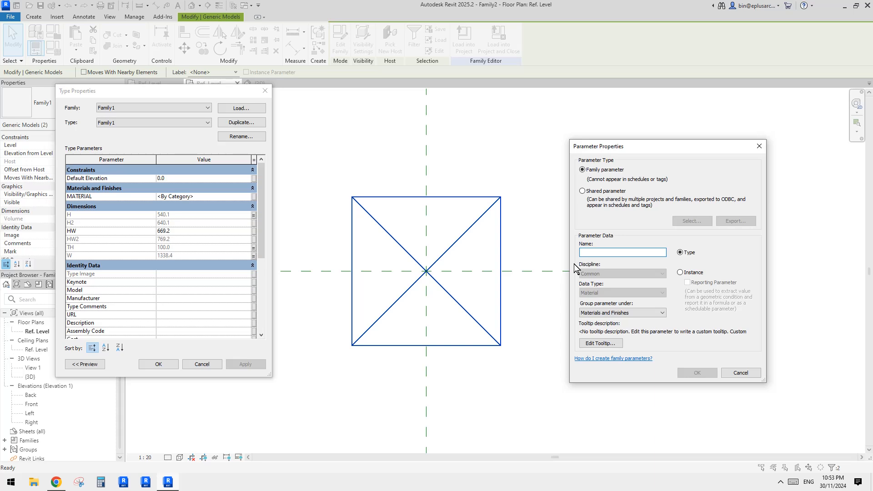
pyautogui.write('M')
pyautogui.press('capslock')
pyautogui.write('a')
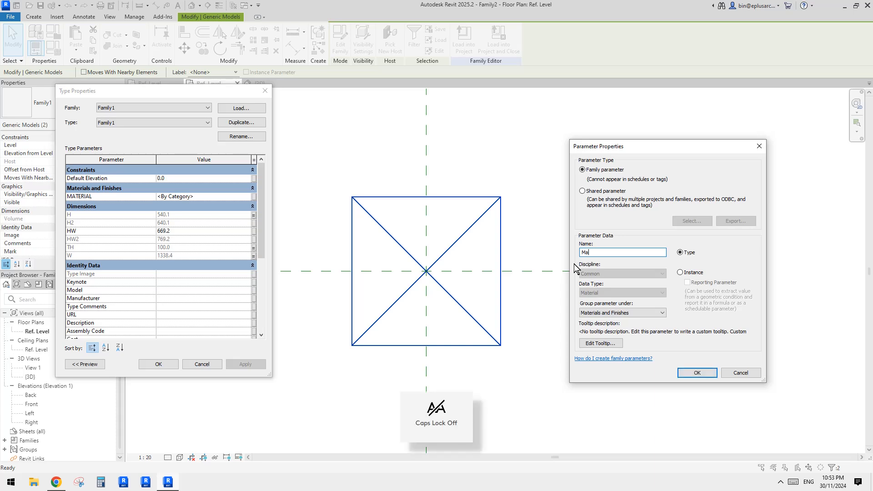
pyautogui.press('BackSpace')
pyautogui.press('BackSpace')
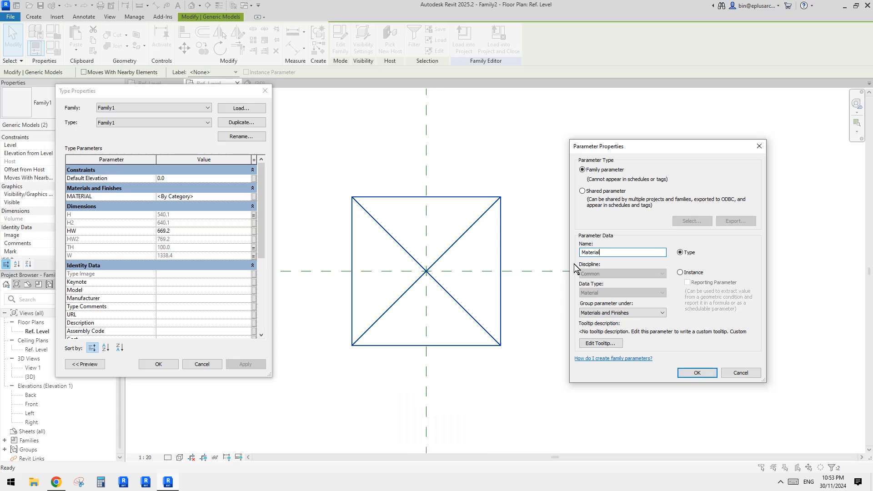
pyautogui.click(696, 374)
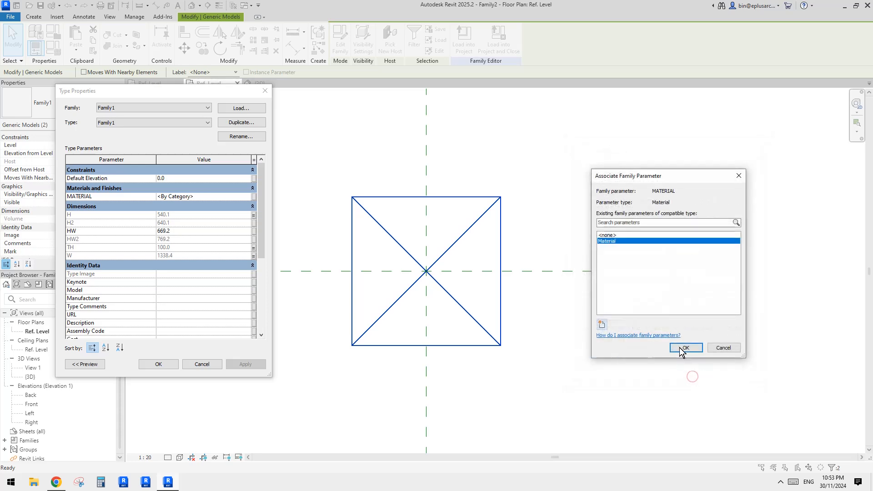
pyautogui.click(690, 349)
pyautogui.click(158, 365)
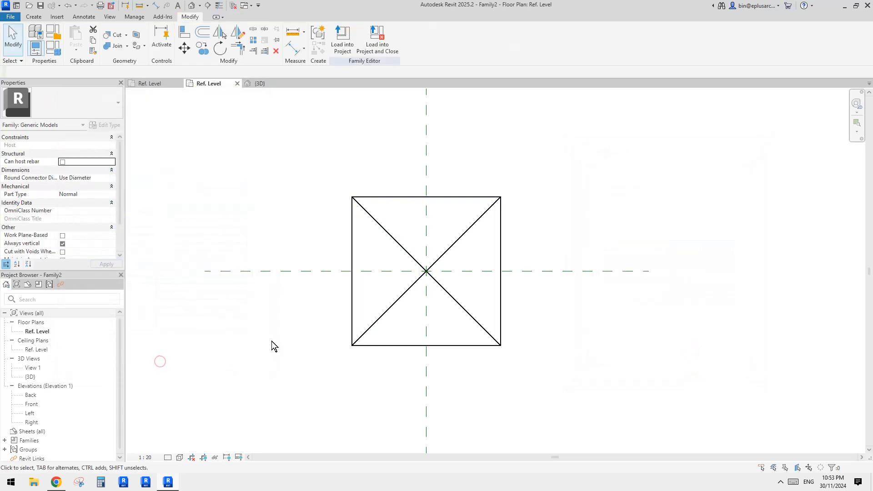
# - Examine the crossed vaults in the default 3D view and compare them with the historical vaults photo on Reddit in the browser
pyautogui.click(191, 5)
pyautogui.keyDown('shift'); pyautogui.moveTo(500, 249); pyautogui.dragTo(498, 212, button='middle'); pyautogui.keyUp('shift')
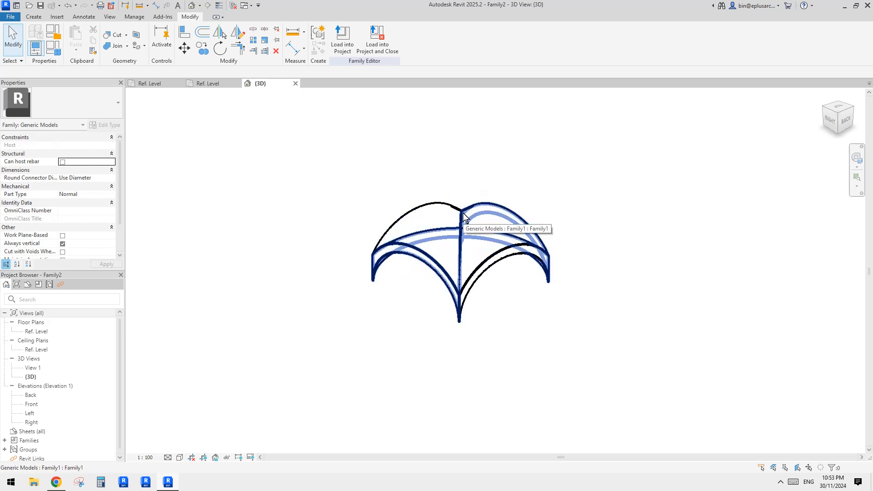
pyautogui.keyDown('shift'); pyautogui.moveTo(463, 217); pyautogui.dragTo(454, 286, button='middle'); pyautogui.keyUp('shift')
pyautogui.click(513, 308)
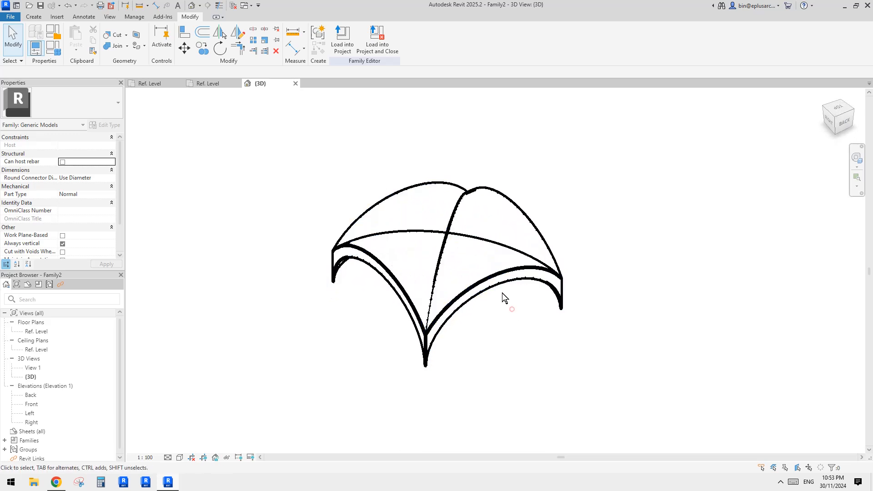
pyautogui.click(484, 267)
pyautogui.click(525, 313)
pyautogui.click(482, 215)
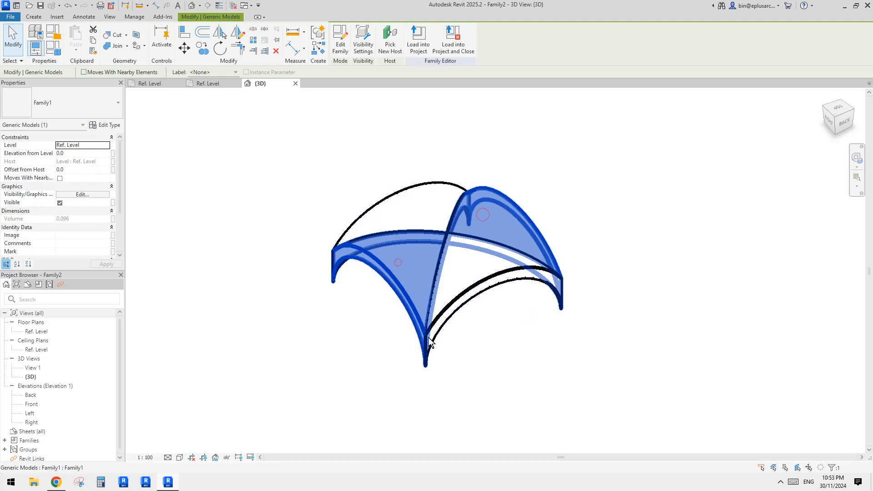
pyautogui.click(56, 481)
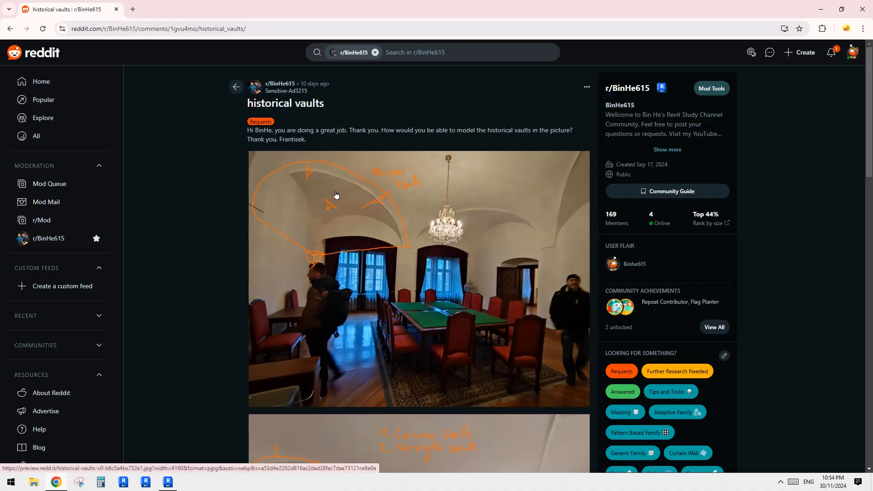
pyautogui.click(167, 481)
# - Inspect each of the two nested vault instances in turn from different angles in the 3D view
pyautogui.click(518, 295)
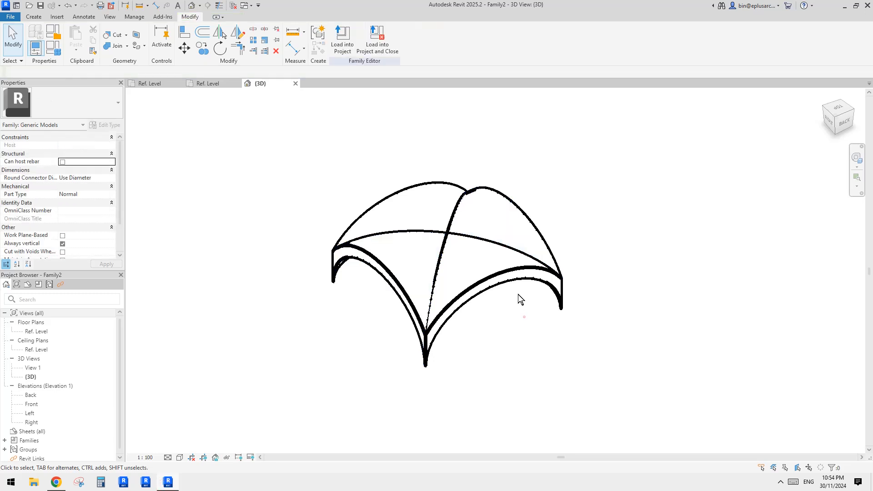
pyautogui.click(428, 220)
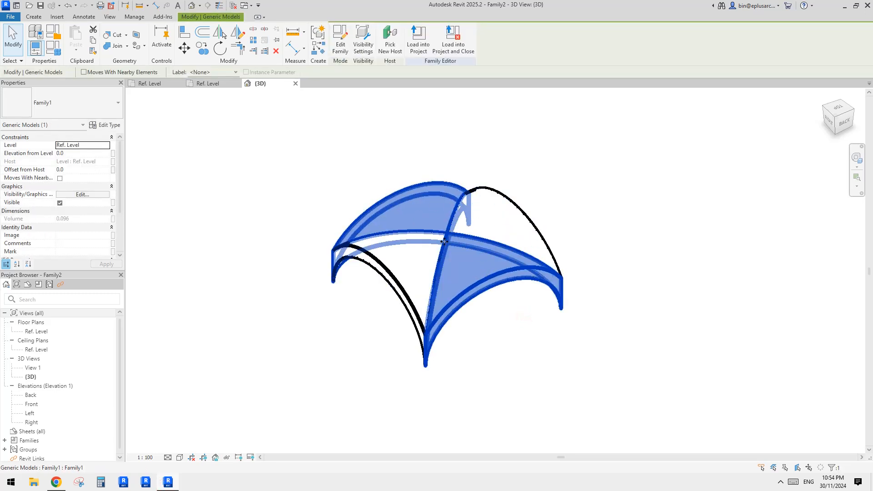
pyautogui.click(548, 164)
pyautogui.click(428, 202)
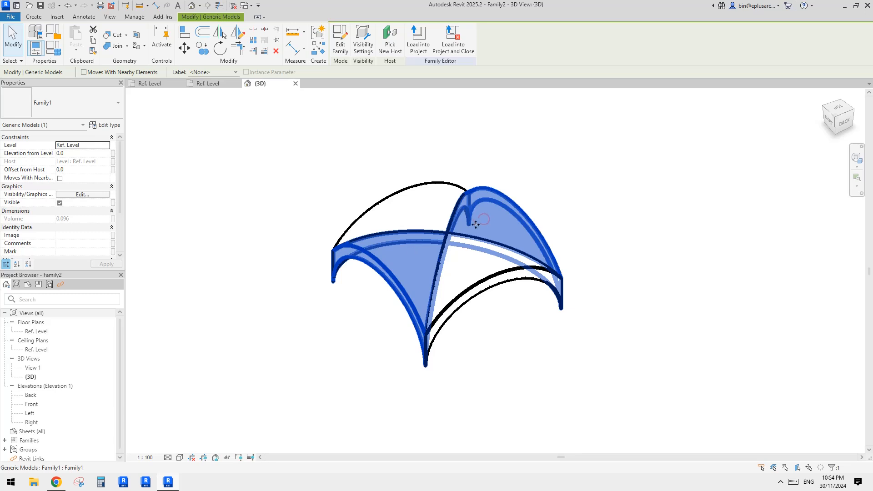
pyautogui.click(511, 313)
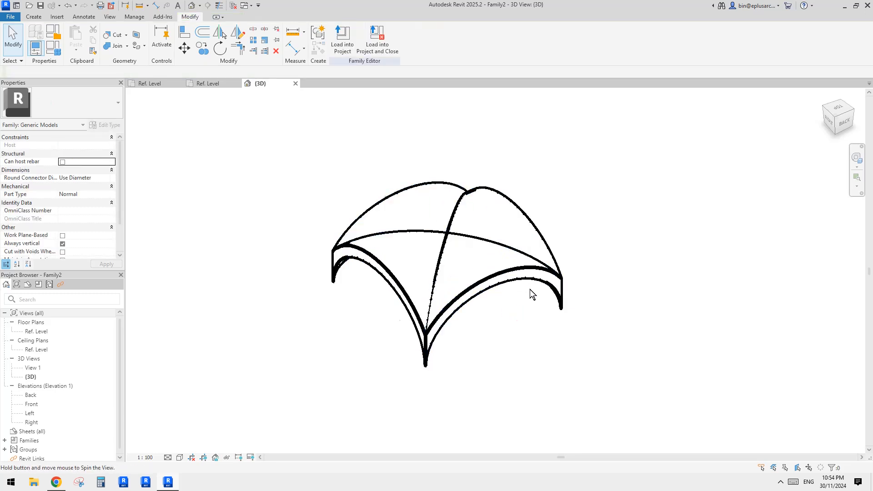
pyautogui.keyDown('shift'); pyautogui.moveTo(530, 292); pyautogui.dragTo(468, 263, button='middle'); pyautogui.keyUp('shift')
pyautogui.click(468, 271)
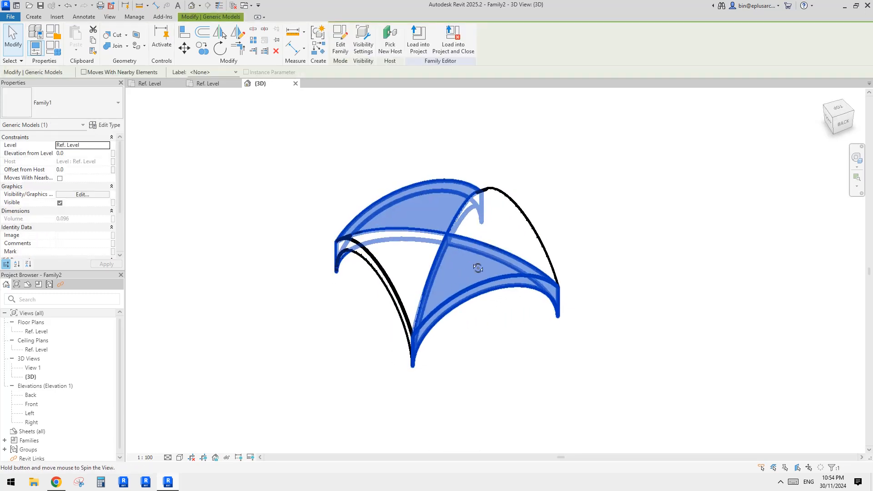
pyautogui.moveTo(434, 228); pyautogui.dragTo(438, 249, button='middle')
pyautogui.press('Escape')
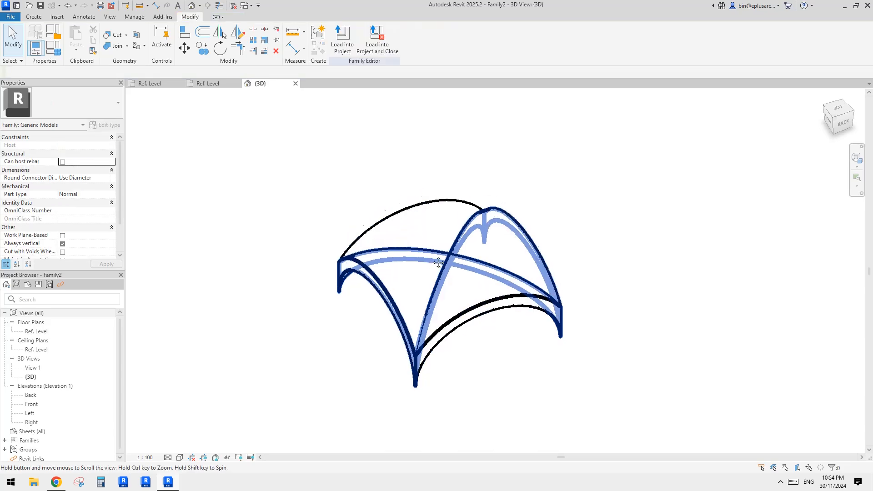
pyautogui.keyDown('shift'); pyautogui.moveTo(509, 371); pyautogui.dragTo(449, 283, button='middle'); pyautogui.keyUp('shift')
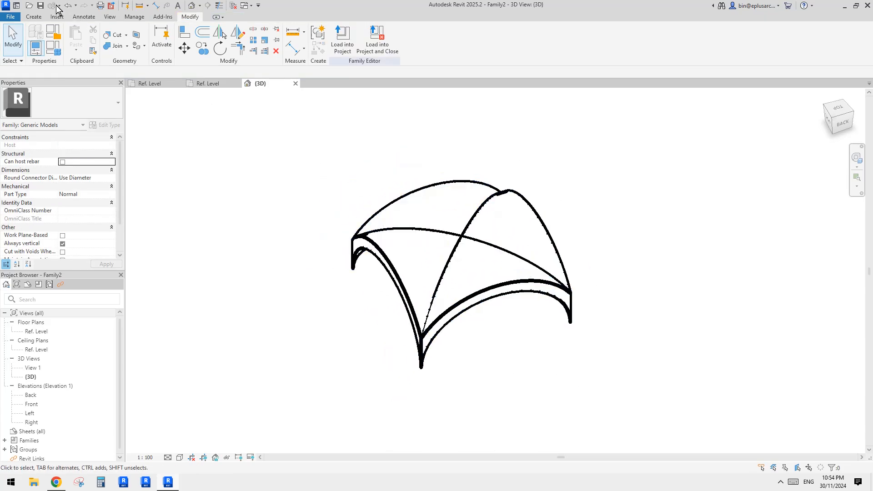
# - Create a new project without a template, using the metric system of measurement
pyautogui.click(11, 16)
pyautogui.click(56, 53)
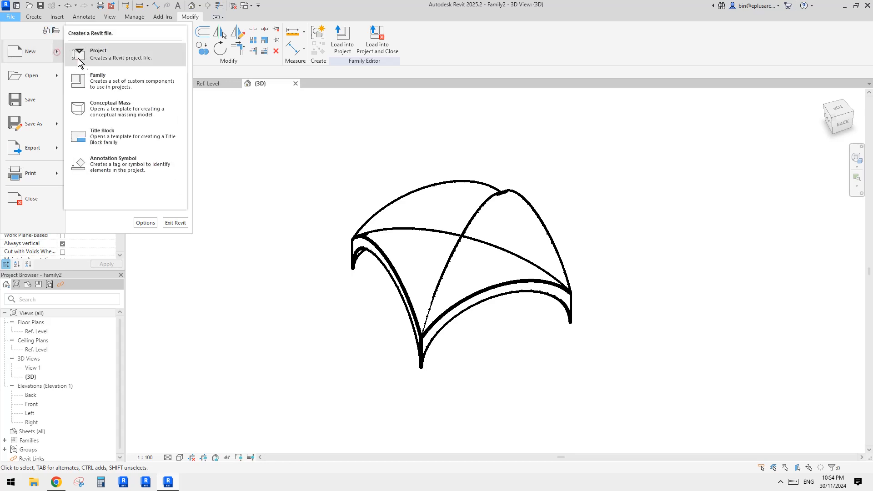
pyautogui.click(110, 54)
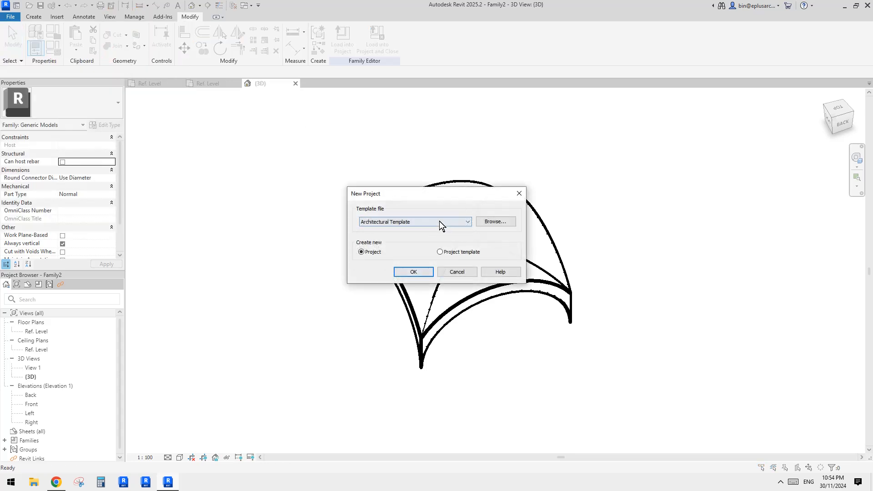
pyautogui.click(439, 221)
pyautogui.click(383, 232)
pyautogui.click(413, 272)
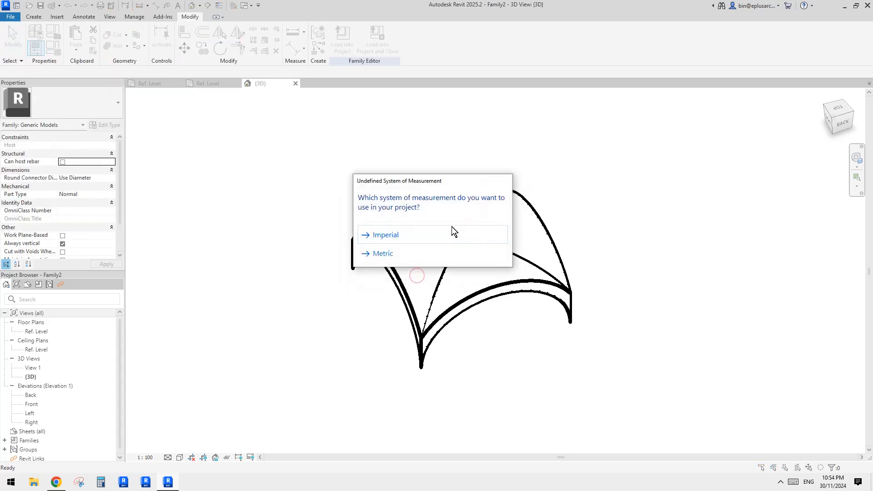
pyautogui.click(383, 254)
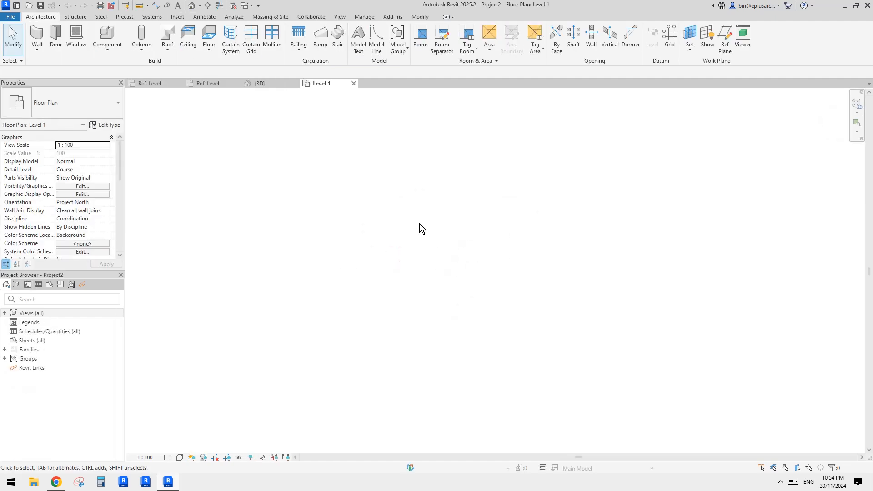
# - Load the host vault family into Project2 only and place an instance in the Level 1 floor plan
pyautogui.click(274, 83)
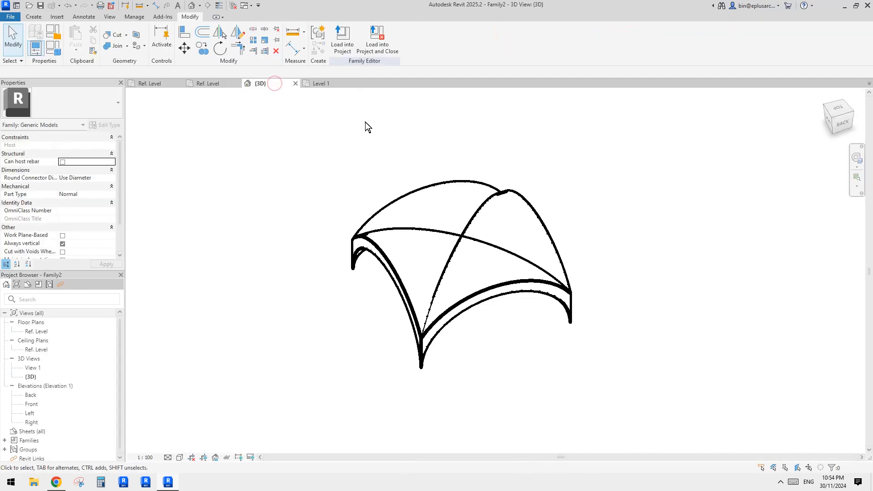
pyautogui.click(349, 44)
pyautogui.click(461, 204)
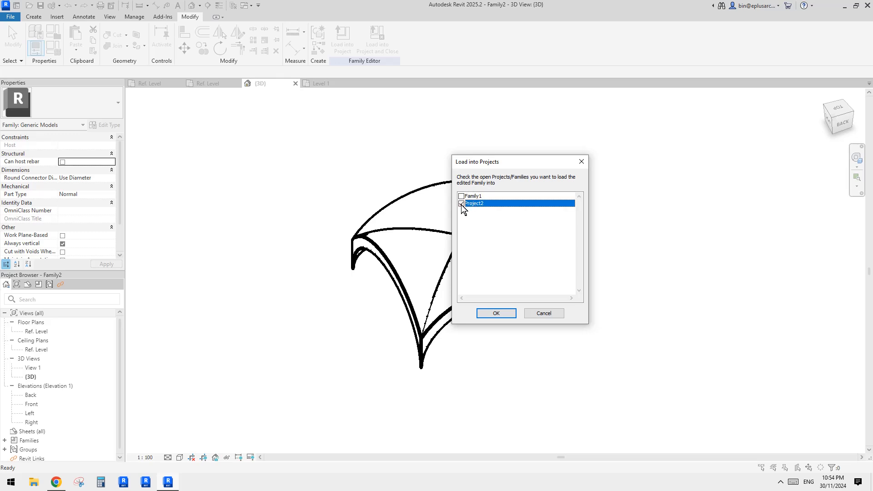
pyautogui.click(503, 313)
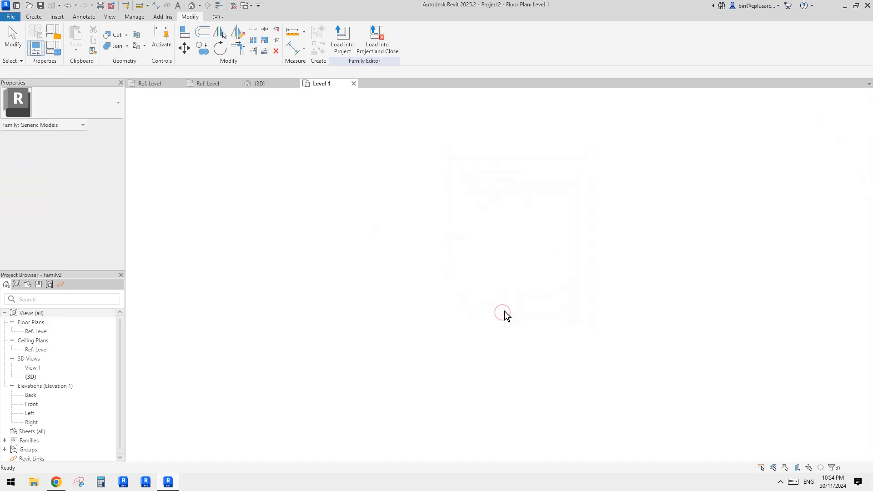
pyautogui.click(440, 254)
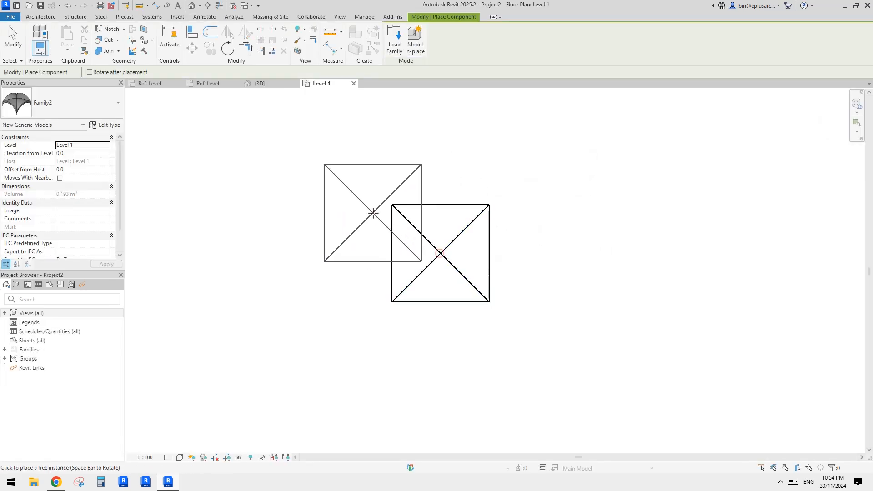
# - Open the project's default 3D view and show the placed vault in shaded style
pyautogui.press('Escape')
pyautogui.click(192, 5)
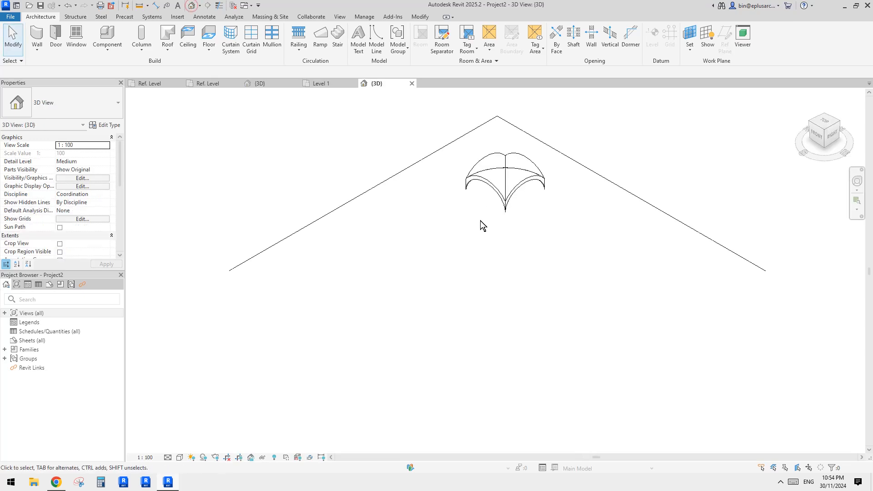
pyautogui.keyDown('shift'); pyautogui.moveTo(481, 220); pyautogui.dragTo(400, 236, button='middle'); pyautogui.keyUp('shift')
# - Set the placed vault's type dimensions to W 3000, TH 200 and H 1000, and view the resized vault
pyautogui.click(439, 214)
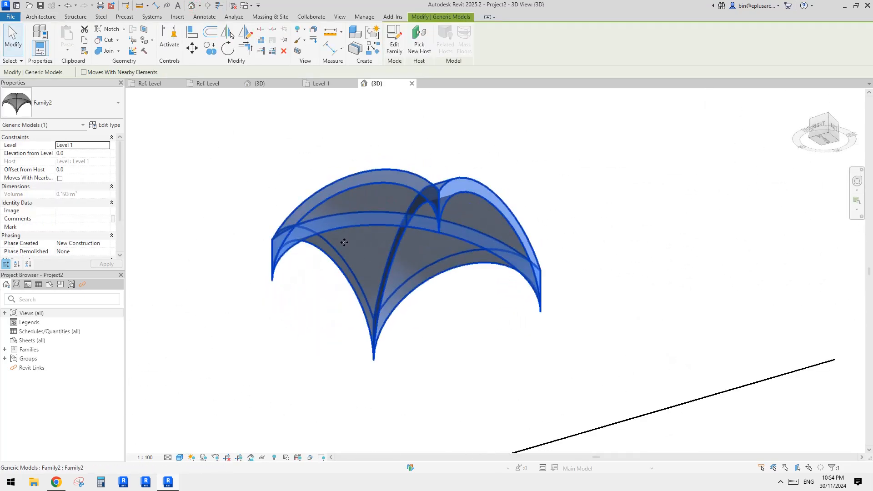
pyautogui.click(107, 124)
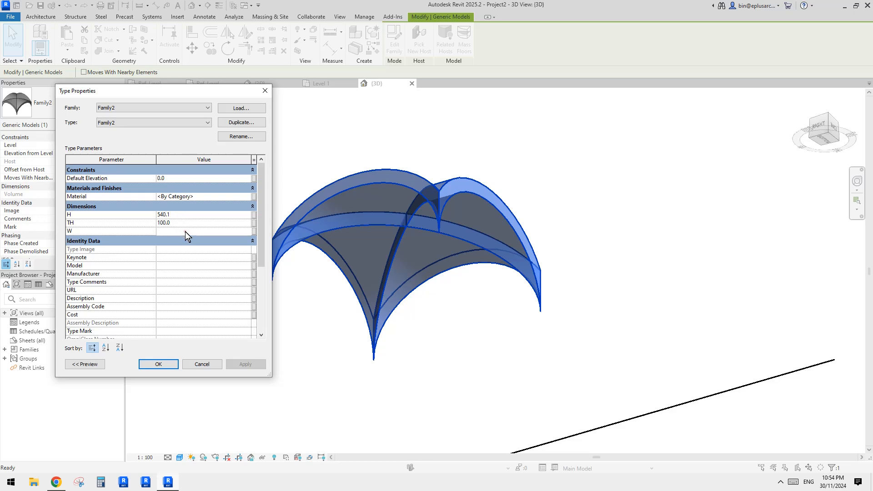
pyautogui.write('3000')
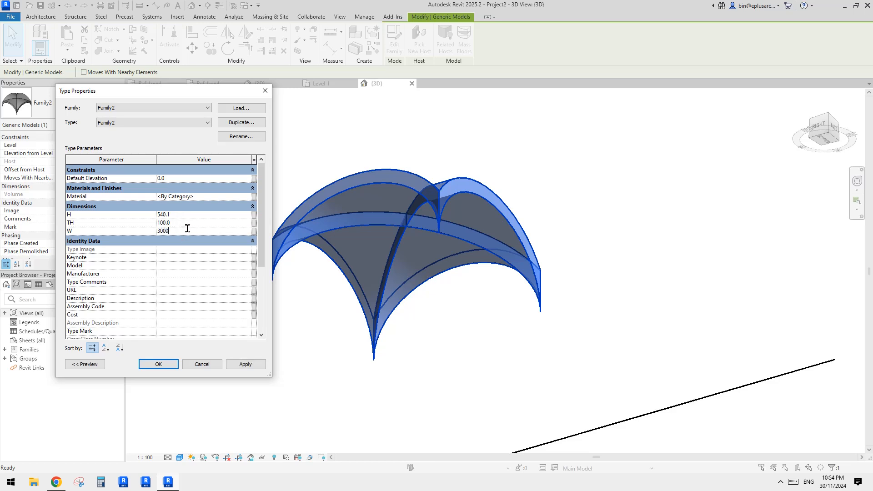
pyautogui.click(188, 222)
pyautogui.write('1000')
pyautogui.click(245, 364)
pyautogui.click(166, 364)
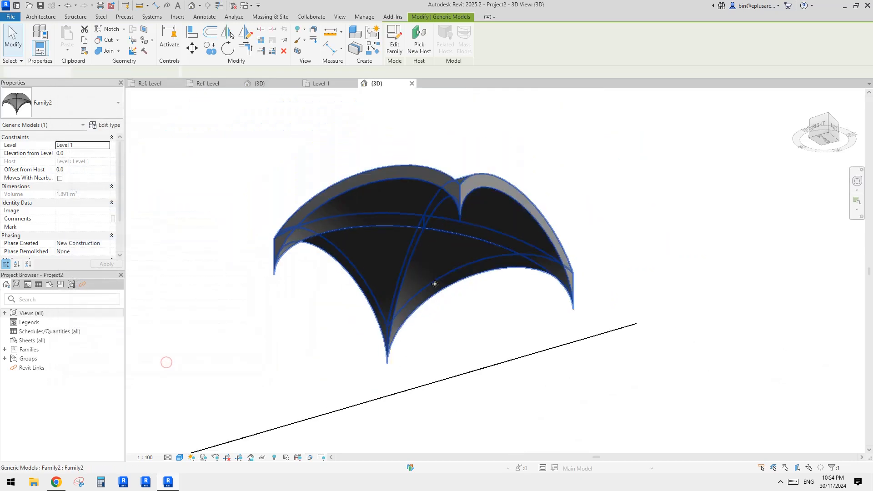
pyautogui.click(484, 330)
pyautogui.keyDown('shift'); pyautogui.moveTo(486, 331); pyautogui.dragTo(483, 282, button='middle'); pyautogui.keyUp('shift')
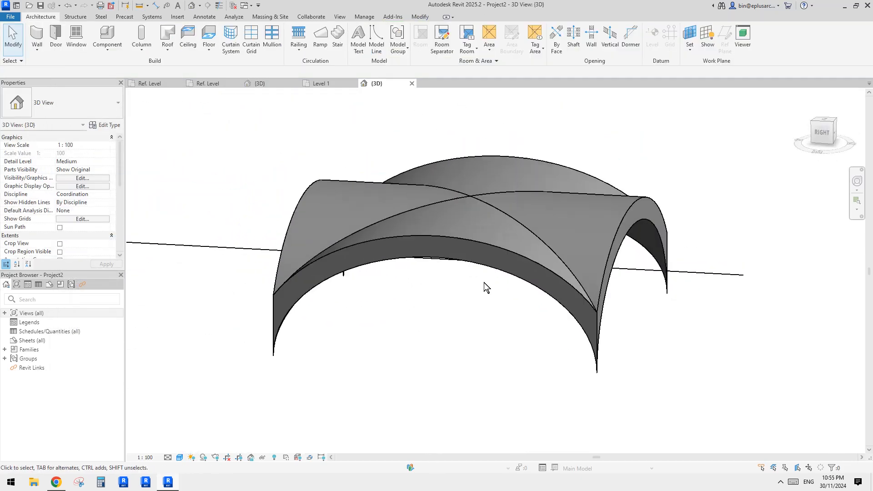
# - Create a new material for the vault type's Material parameter
pyautogui.click(445, 239)
pyautogui.click(112, 126)
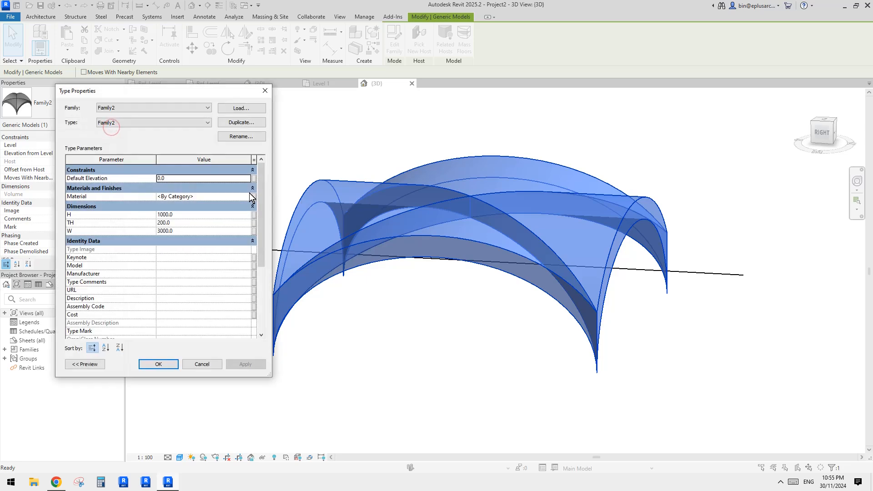
pyautogui.click(251, 196)
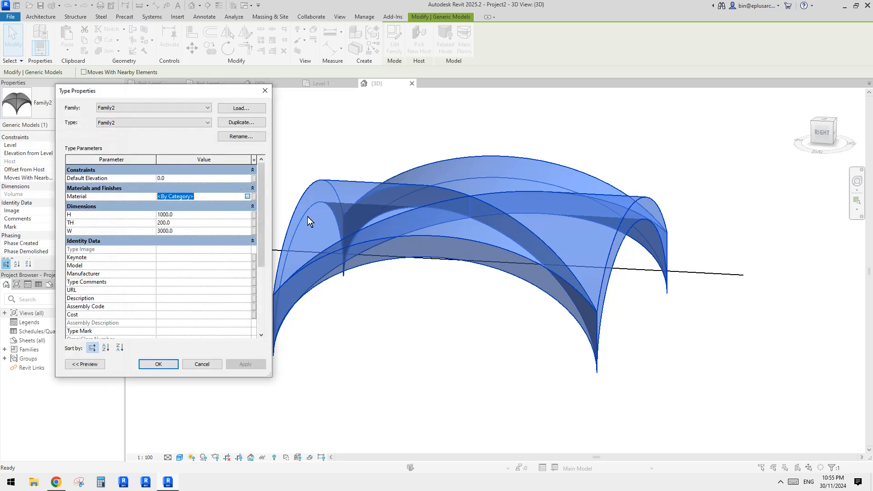
pyautogui.click(249, 197)
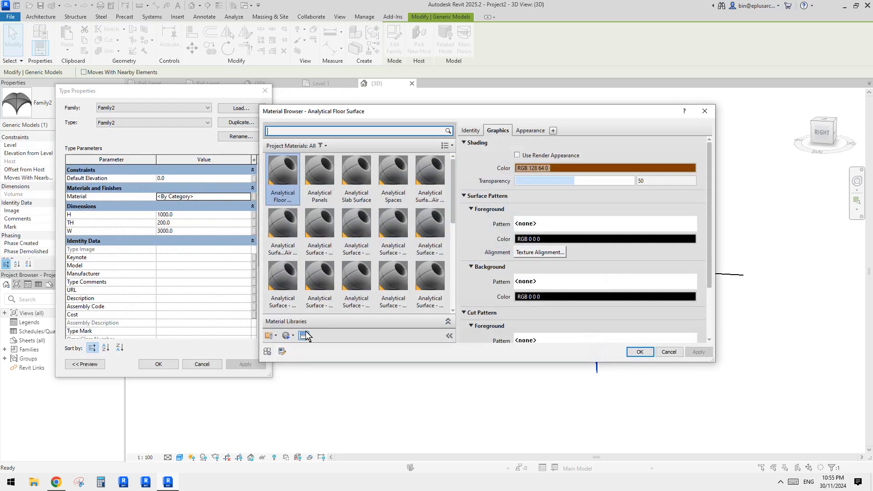
pyautogui.click(293, 336)
pyautogui.click(317, 306)
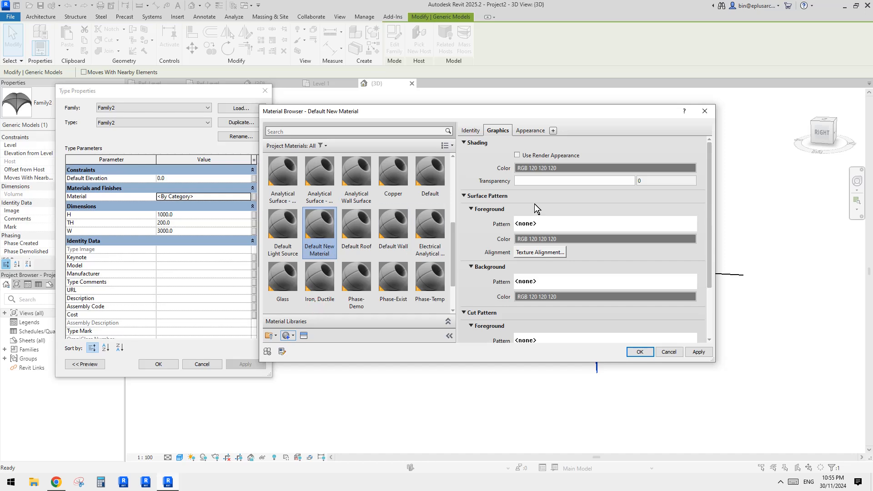
# - Set the new material's shading colour to RGB 64 128 128 and apply it to the vault type
pyautogui.click(555, 168)
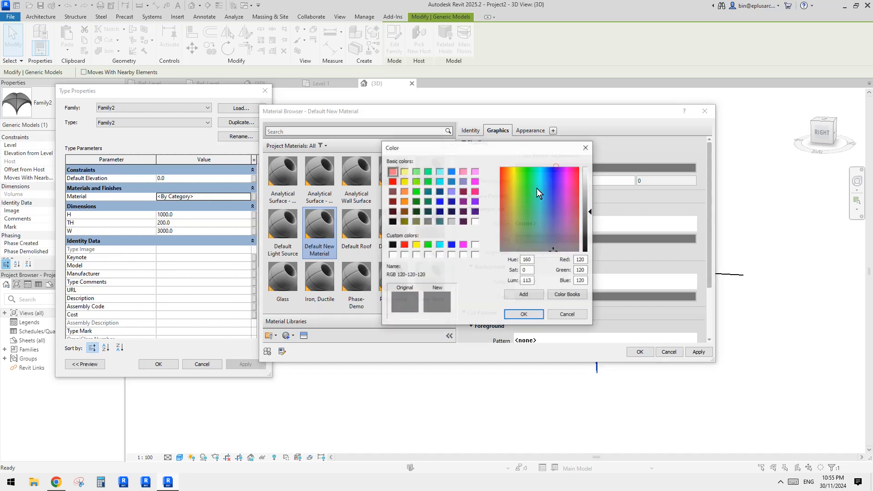
pyautogui.click(440, 222)
pyautogui.click(524, 314)
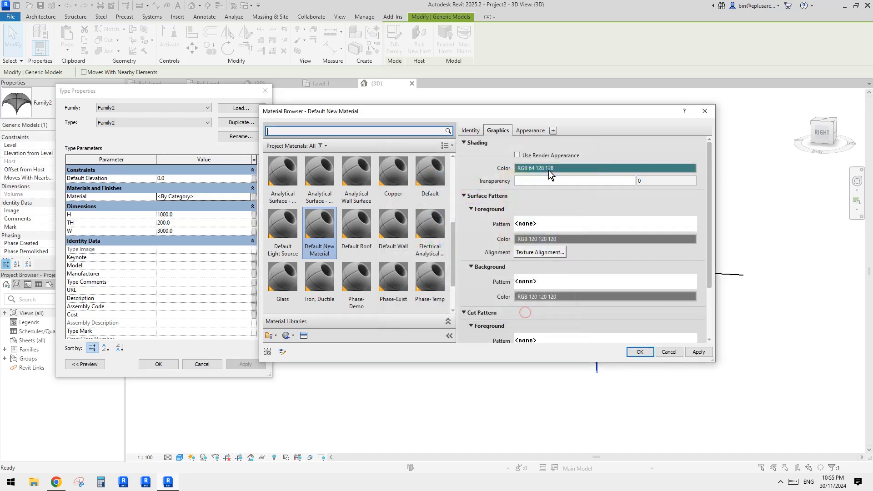
pyautogui.click(639, 351)
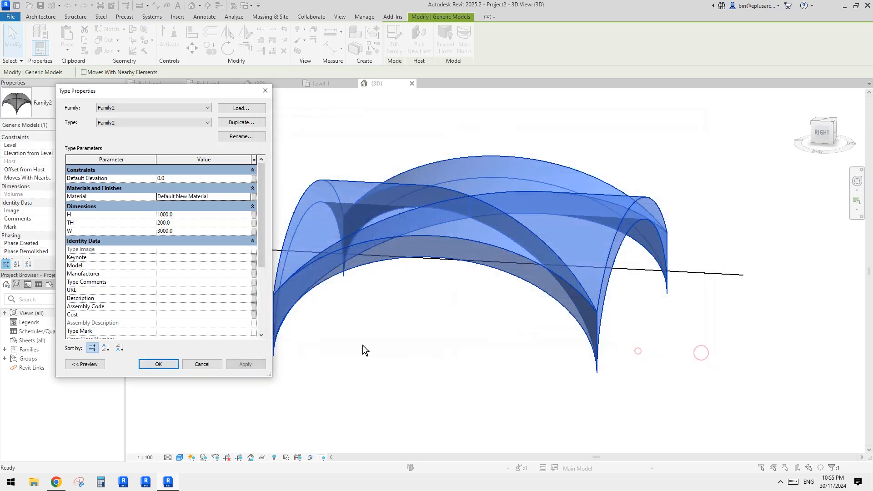
pyautogui.click(158, 365)
pyautogui.click(365, 369)
# - Close the inactive views and inspect the coloured vault from different angles
pyautogui.keyDown('shift'); pyautogui.moveTo(501, 353); pyautogui.dragTo(329, 212, button='middle'); pyautogui.keyUp('shift')
pyautogui.click(232, 5)
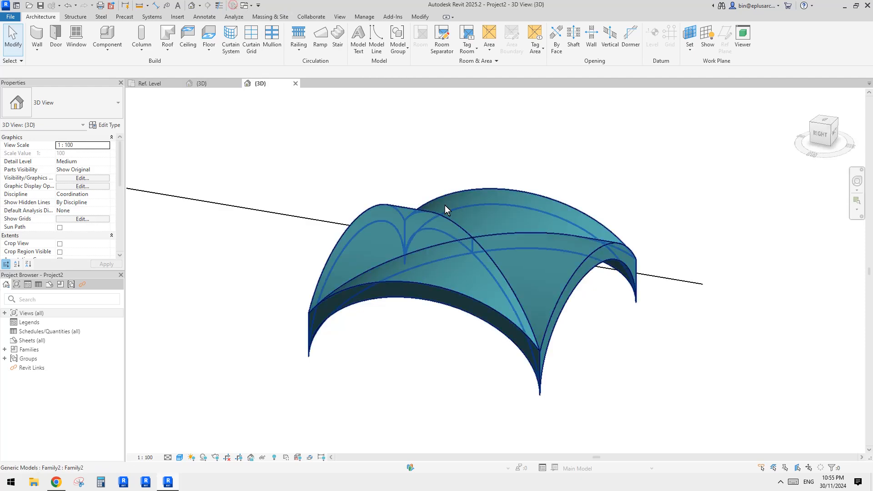
pyautogui.keyDown('shift'); pyautogui.moveTo(489, 269); pyautogui.dragTo(527, 287, button='middle'); pyautogui.keyUp('shift')
pyautogui.click(461, 291)
pyautogui.keyDown('shift'); pyautogui.moveTo(524, 229); pyautogui.dragTo(517, 223, button='middle'); pyautogui.keyUp('shift')
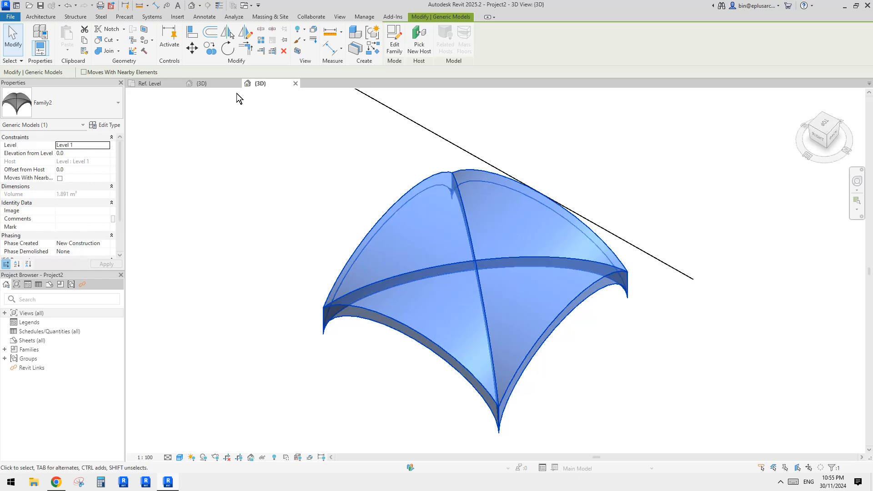
# - Switch to the nested vault family and examine its geometry in the 3D view and the Ref. Level plan
pyautogui.click(212, 84)
pyautogui.click(156, 82)
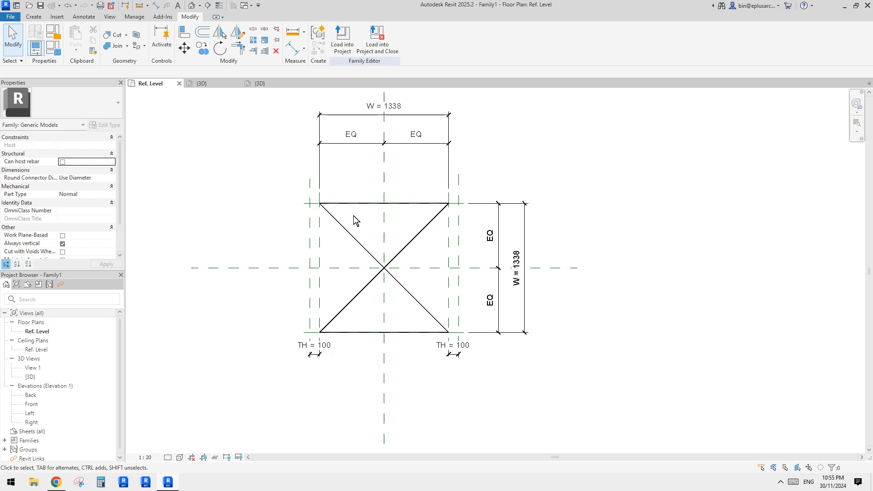
pyautogui.moveTo(351, 222); pyautogui.dragTo(379, 226, button='middle')
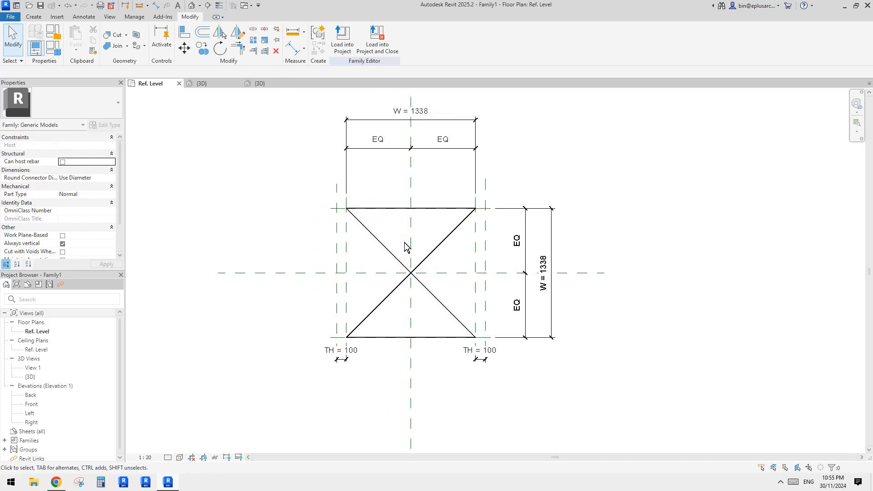
pyautogui.click(191, 5)
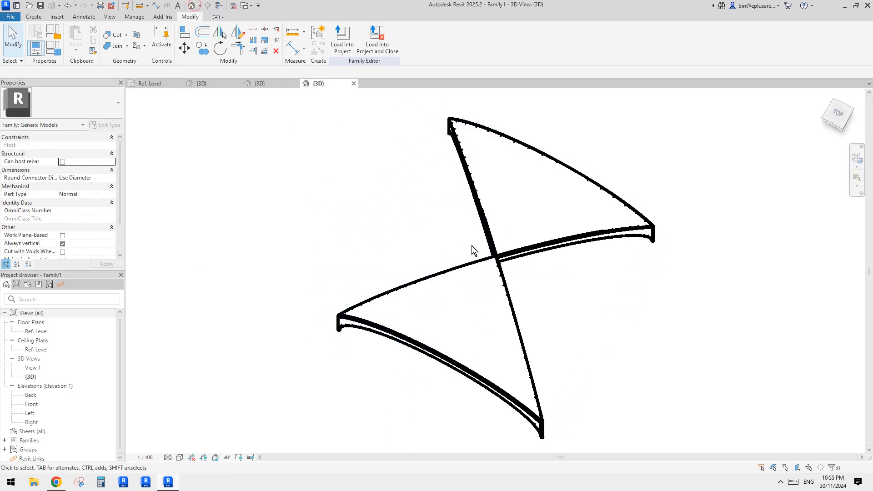
pyautogui.keyDown('shift'); pyautogui.moveTo(473, 249); pyautogui.dragTo(519, 211, button='middle'); pyautogui.keyUp('shift')
pyautogui.doubleClick(38, 332)
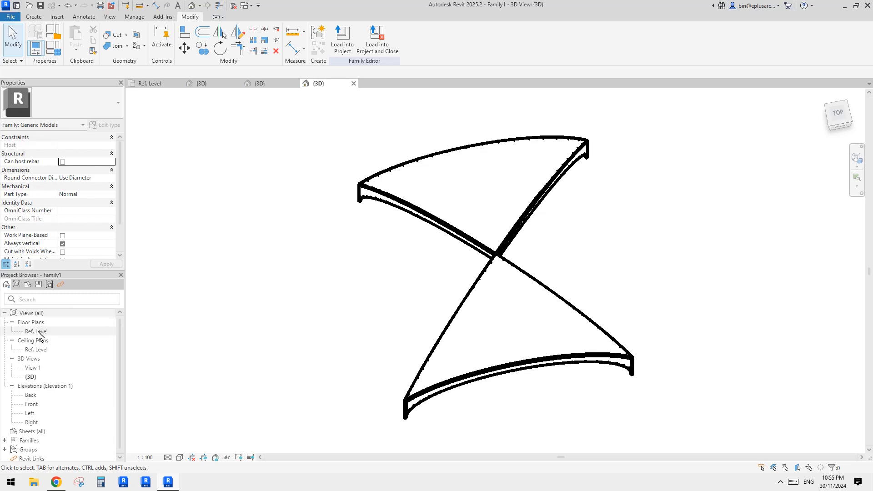
# - Delete the void extrusion on the right half of the vault in the Ref. Level plan
pyautogui.click(415, 259)
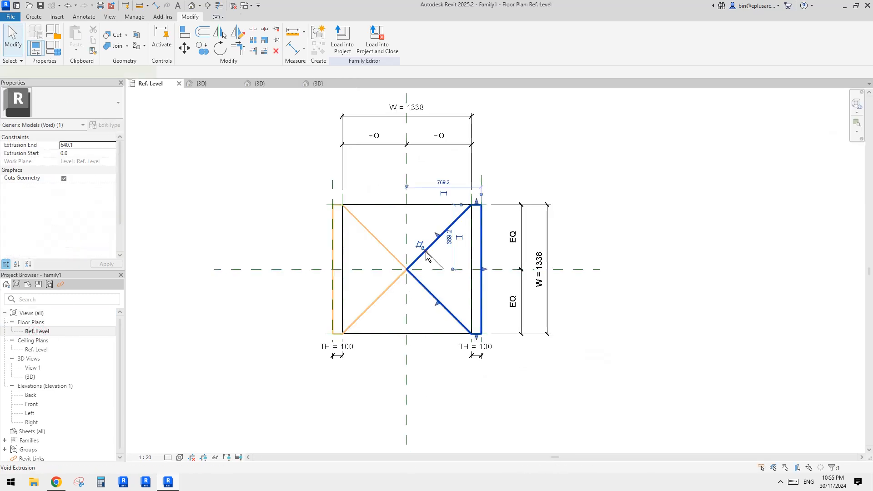
pyautogui.moveTo(407, 280); pyautogui.dragTo(407, 282, button='middle')
pyautogui.press('Escape')
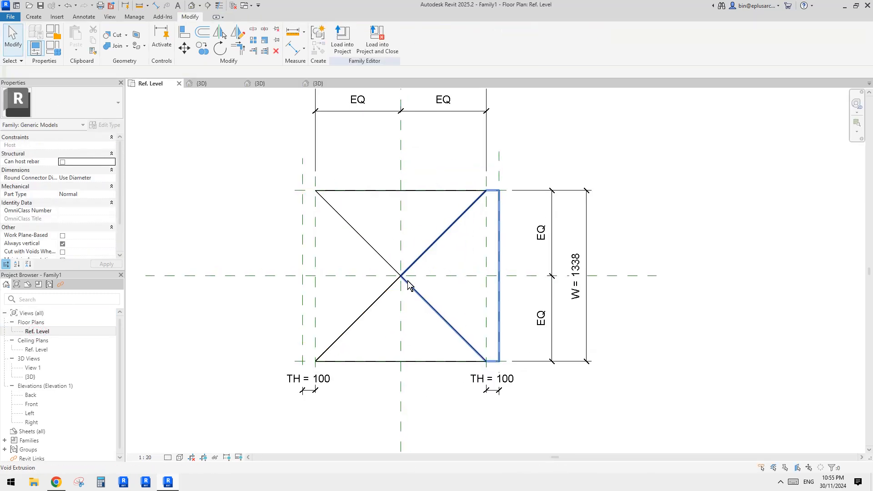
pyautogui.click(442, 238)
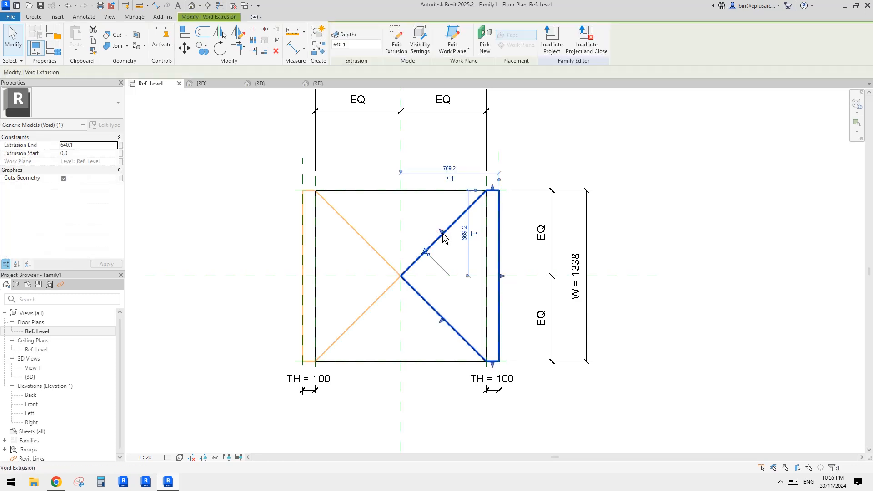
pyautogui.moveTo(498, 231); pyautogui.dragTo(500, 246, button='middle')
pyautogui.press('e')
# - Extend the remaining void's sketch with lines from the centre to the upper-right corner, outward by TH, down to the lower edge and back inward
pyautogui.click(329, 210)
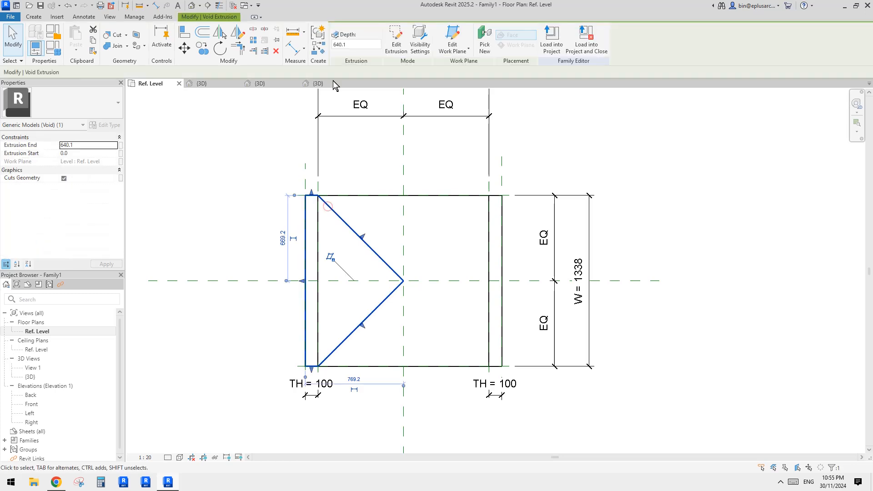
pyautogui.click(400, 38)
pyautogui.moveTo(469, 236); pyautogui.dragTo(468, 231, button='middle')
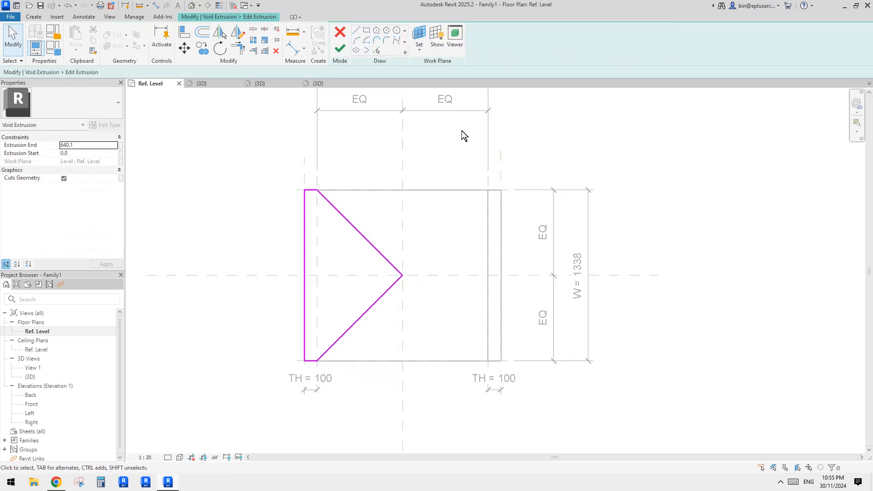
pyautogui.click(359, 32)
pyautogui.click(402, 274)
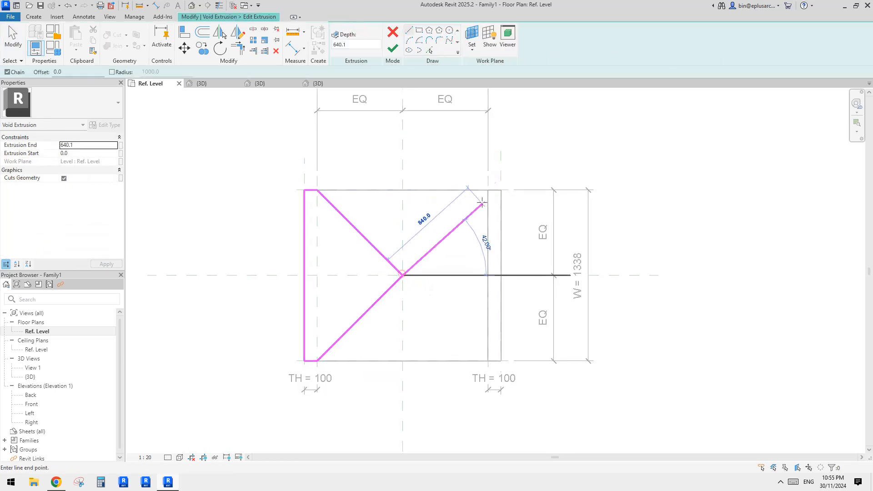
pyautogui.click(488, 191)
pyautogui.click(500, 190)
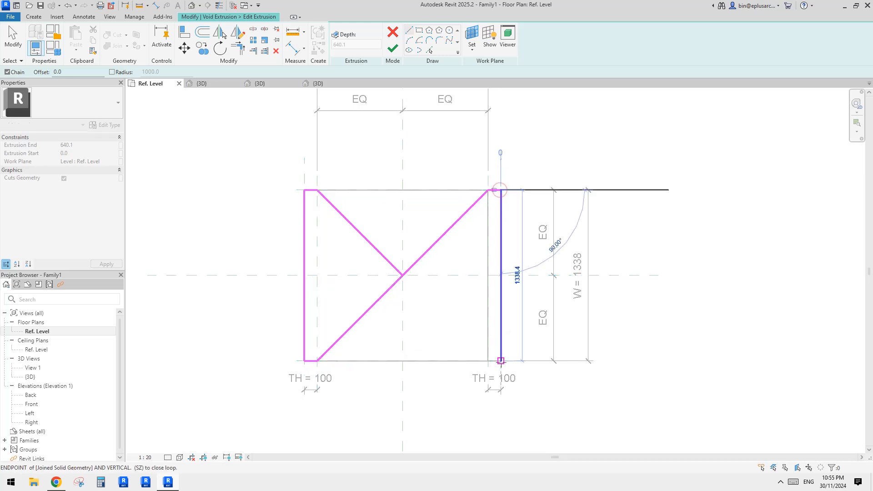
pyautogui.click(431, 357)
pyautogui.press('Escape')
pyautogui.press('Escape')
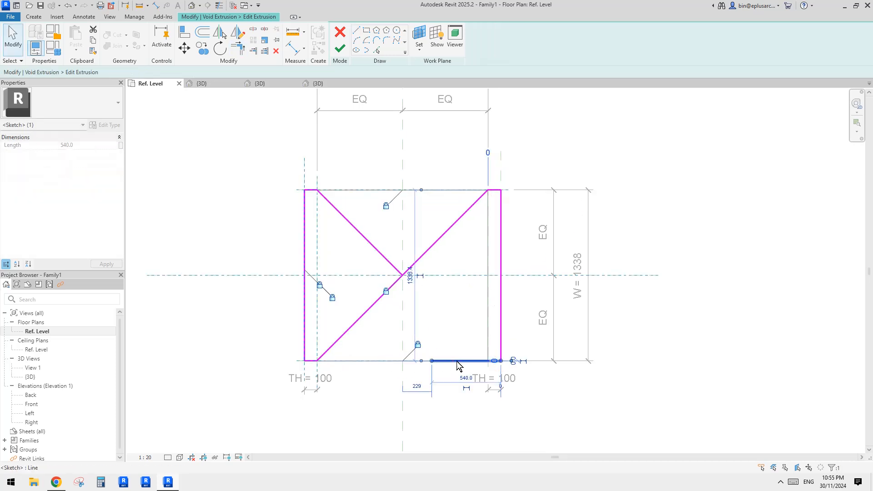
# - Delete the stray lower line and the lower-left diagonal from the void's sketch
pyautogui.click(501, 340)
pyautogui.click(310, 362)
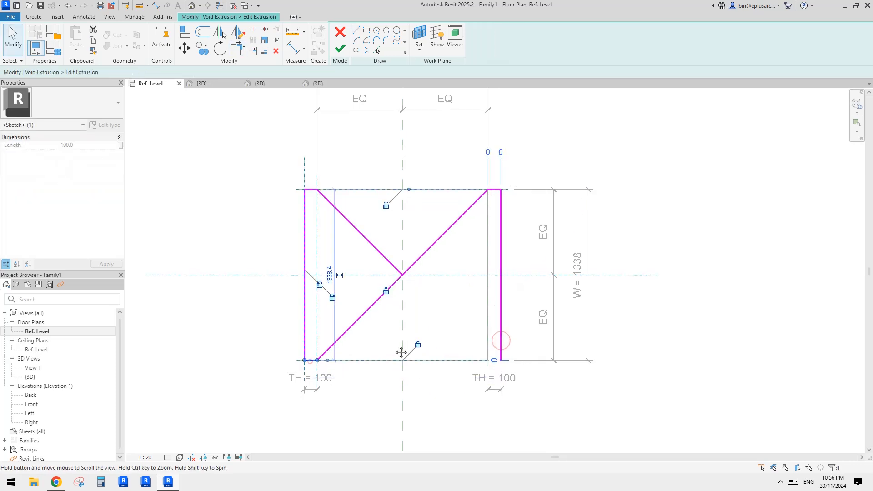
pyautogui.moveTo(401, 352); pyautogui.dragTo(408, 348, button='middle')
pyautogui.press('Escape')
pyautogui.click(396, 282)
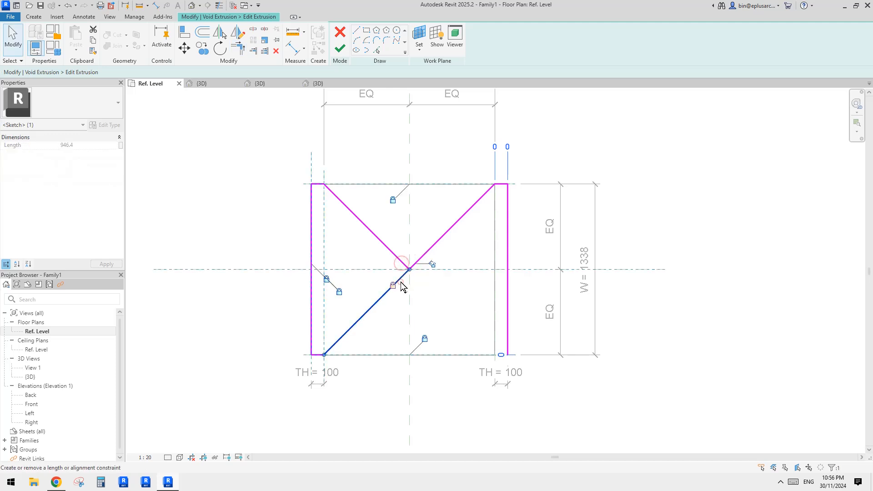
pyautogui.moveTo(390, 287); pyautogui.dragTo(386, 291, button='middle')
pyautogui.press('Escape')
# - Align the sketch's centre vertex to the horizontal and vertical centre reference planes and lock it
pyautogui.scroll(1, 433, 246)
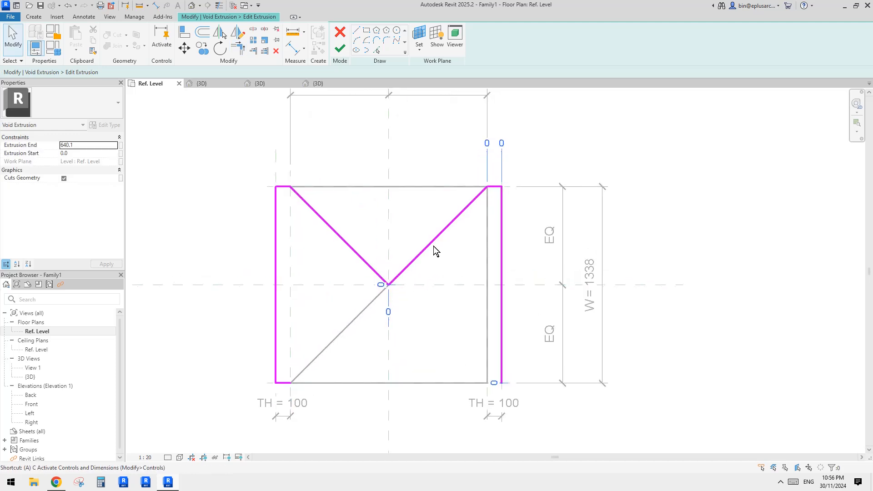
pyautogui.press('a')
pyautogui.press('l')
pyautogui.click(415, 285)
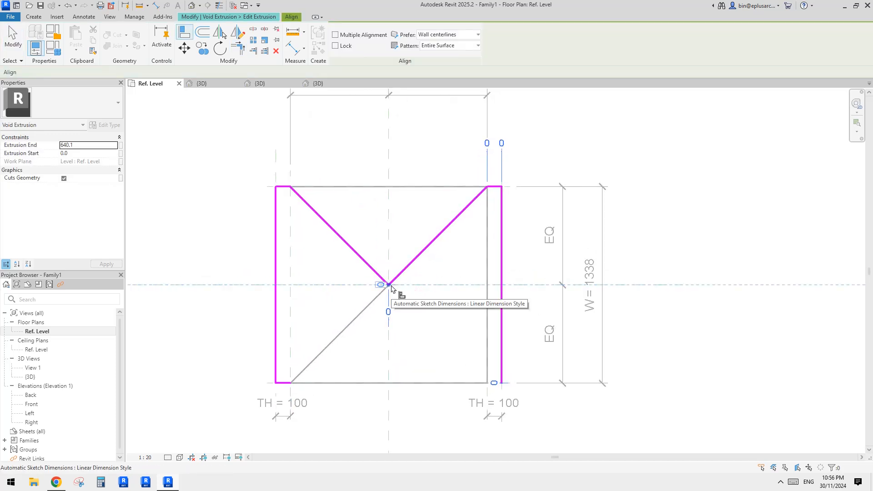
pyautogui.click(388, 147)
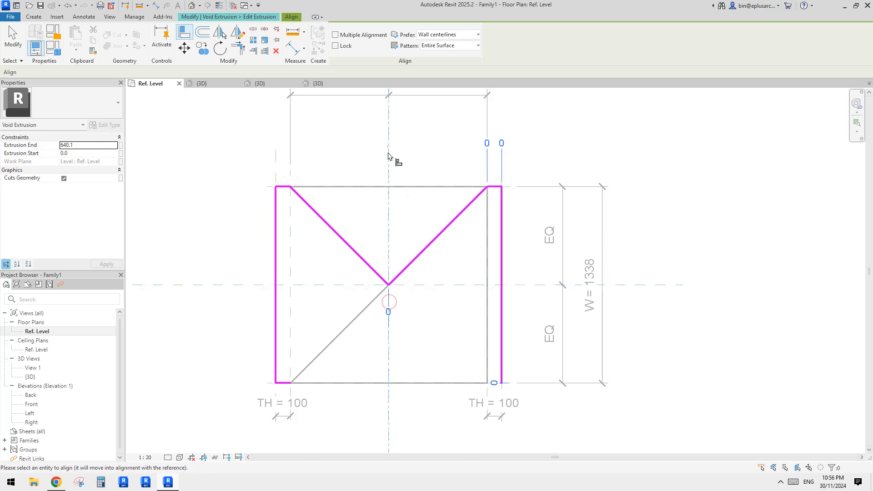
pyautogui.click(389, 285)
pyautogui.click(405, 288)
# - Align the void sketch's right outer line to the outer TH reference plane, and its short upper-right line to the upper reference plane
pyautogui.moveTo(496, 221); pyautogui.dragTo(478, 209, button='middle')
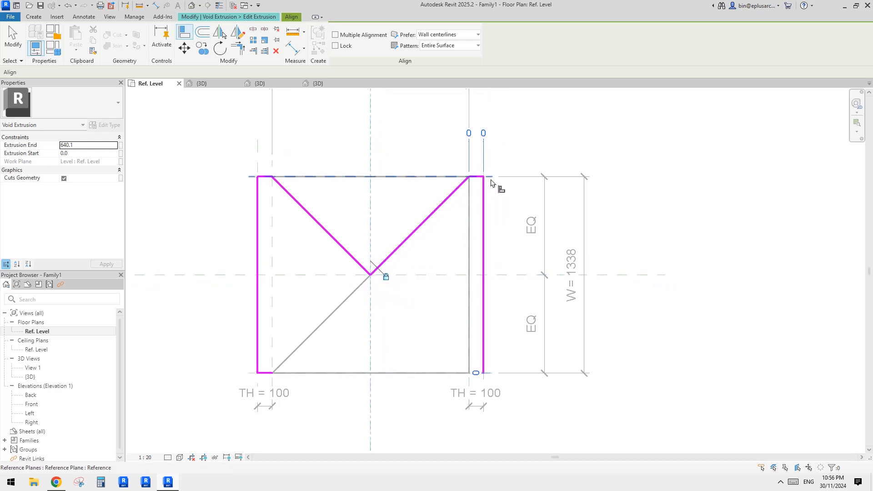
pyautogui.click(484, 205)
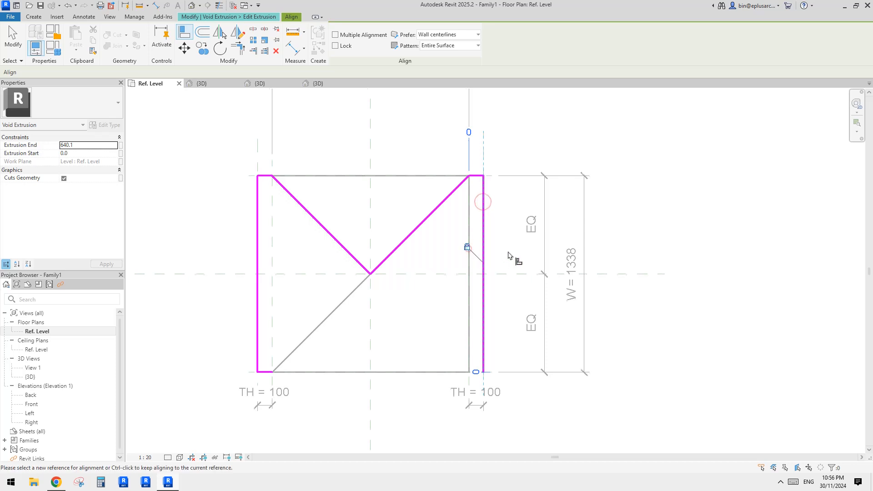
pyautogui.click(408, 176)
pyautogui.scroll(2, 468, 178)
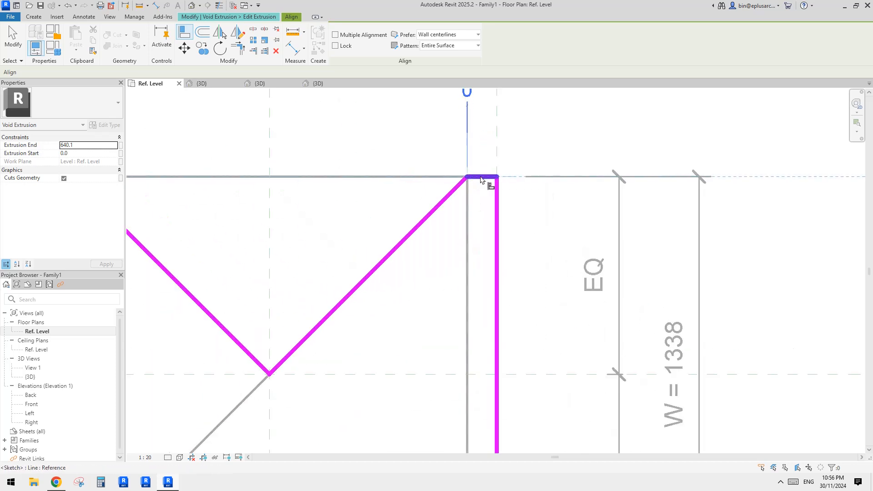
pyautogui.scroll(-2, 469, 185)
pyautogui.press('Escape')
pyautogui.press('Escape')
# - Align the void sketch's upper-right diagonal corner to the inner right reference plane and lock it
pyautogui.press('a')
pyautogui.press('l')
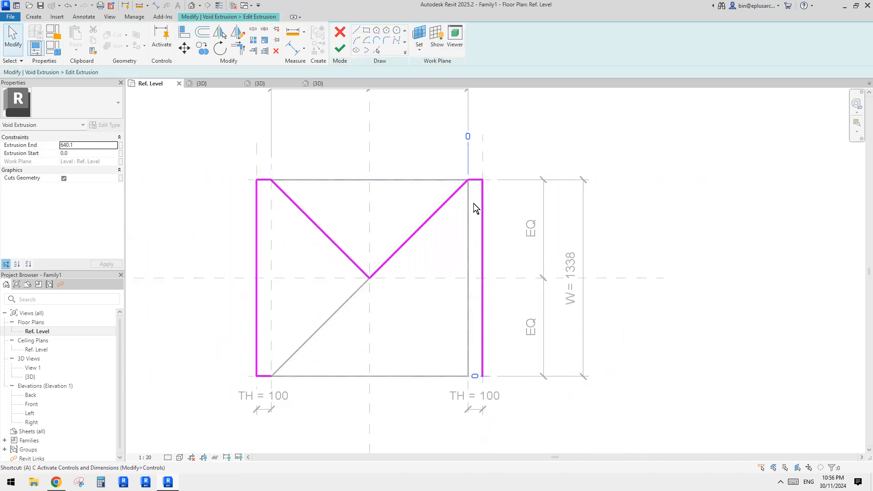
pyautogui.click(473, 238)
pyautogui.scroll(2, 473, 186)
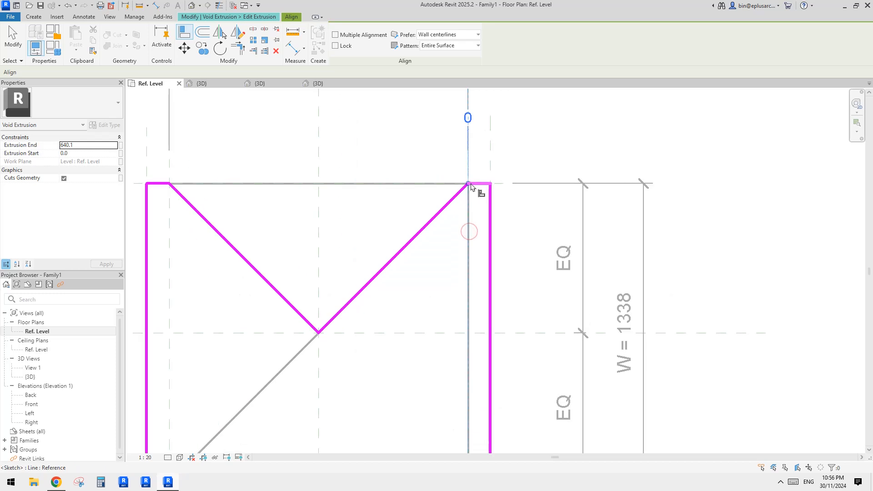
pyautogui.scroll(-1, 461, 264)
pyautogui.click(455, 285)
pyautogui.moveTo(485, 319); pyautogui.dragTo(486, 219, button='middle')
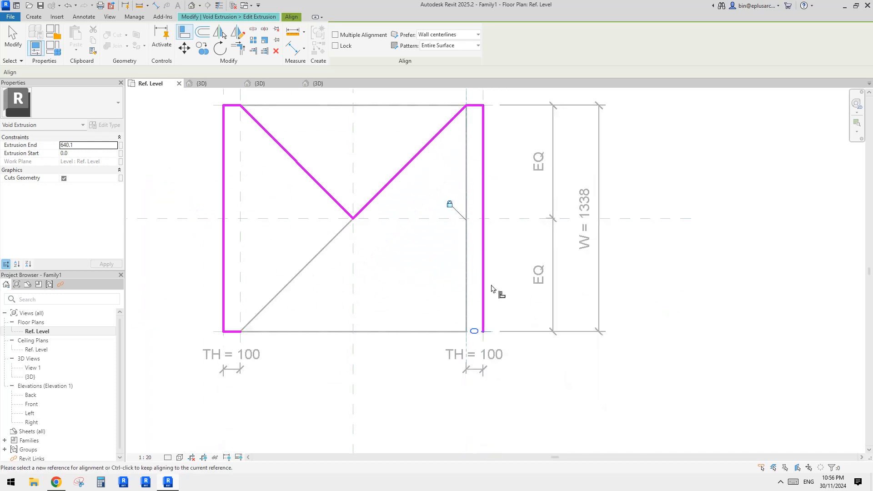
pyautogui.moveTo(482, 334); pyautogui.dragTo(487, 321, button='middle')
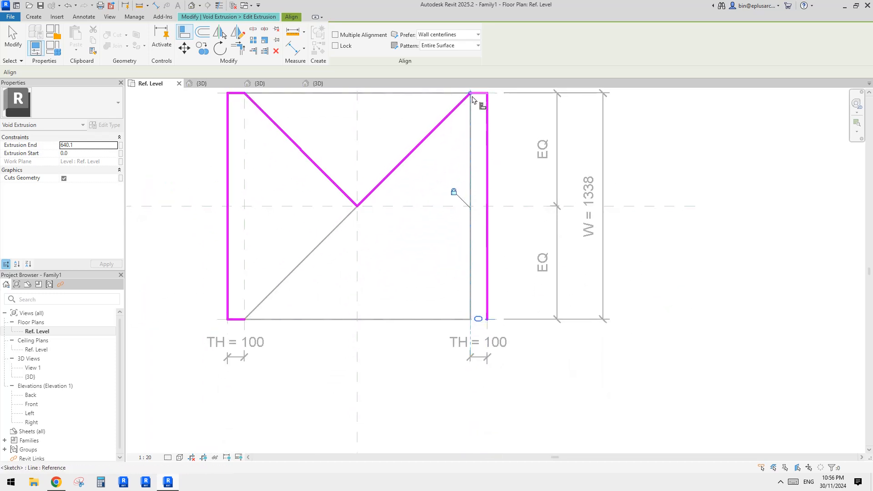
pyautogui.moveTo(453, 280); pyautogui.dragTo(460, 275, button='middle')
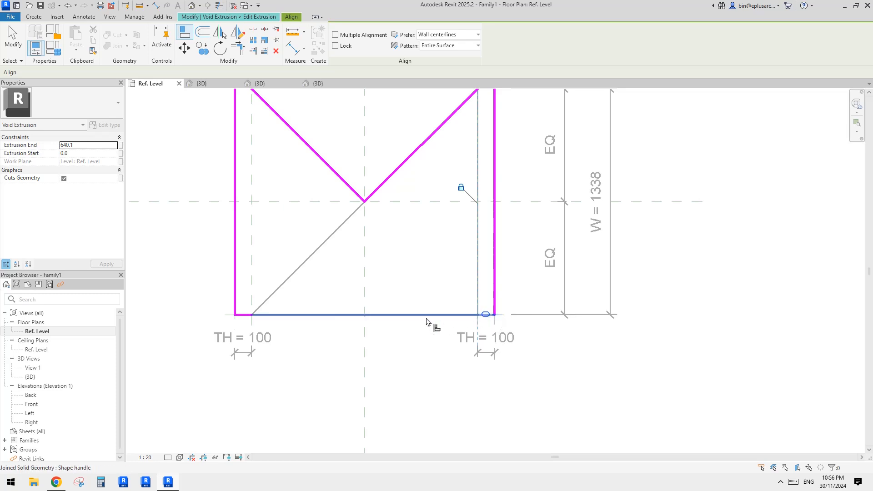
# - Trim the short lower line and right outer line to a closed corner, removing the conflicting constraints, and finish the void sketch
pyautogui.press('Escape')
pyautogui.press('t')
pyautogui.press('r')
pyautogui.click(244, 314)
pyautogui.click(494, 277)
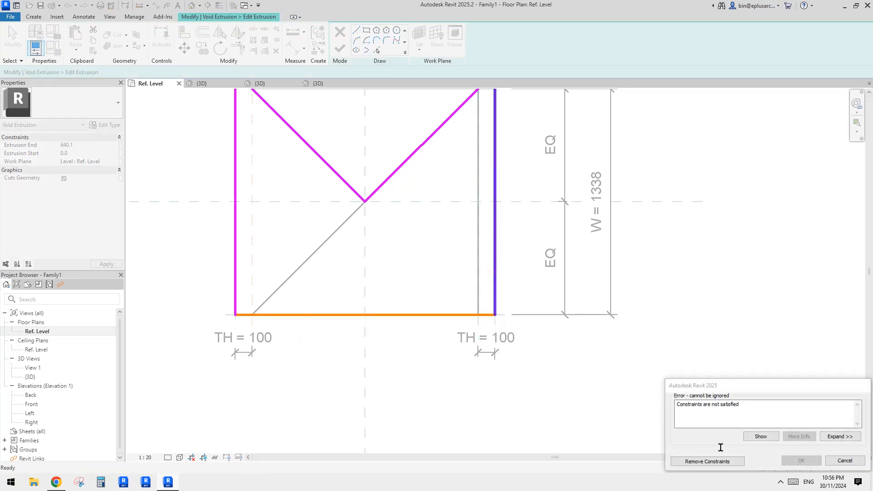
pyautogui.click(707, 462)
pyautogui.scroll(-1, 470, 347)
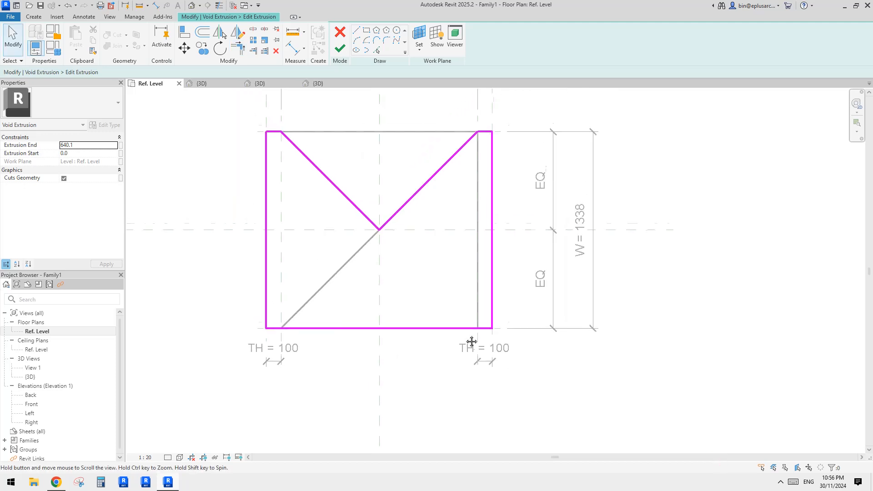
pyautogui.moveTo(432, 295); pyautogui.dragTo(526, 368)
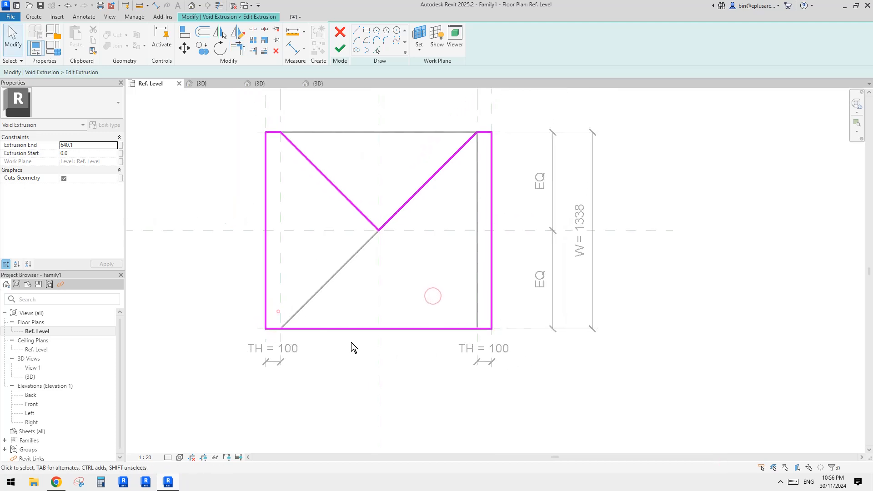
pyautogui.scroll(-2, 432, 323)
pyautogui.click(340, 48)
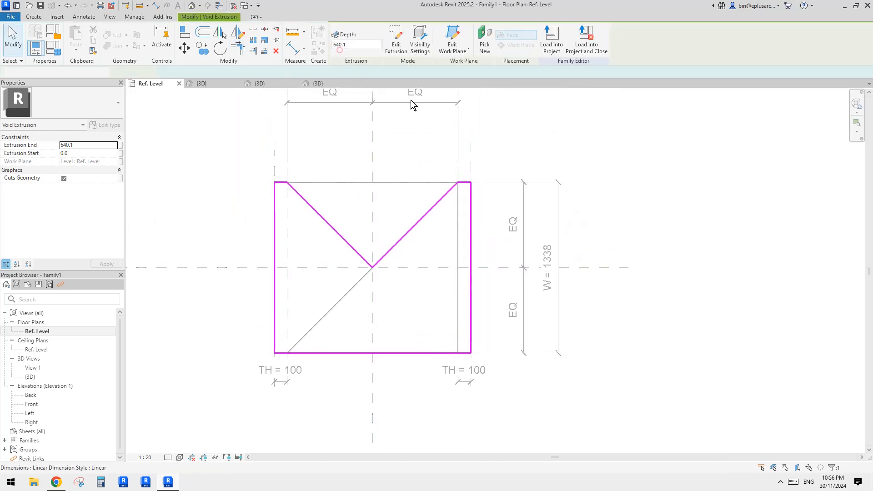
# - Open the default 3D view and inspect the cut vault segment from several angles
pyautogui.click(506, 194)
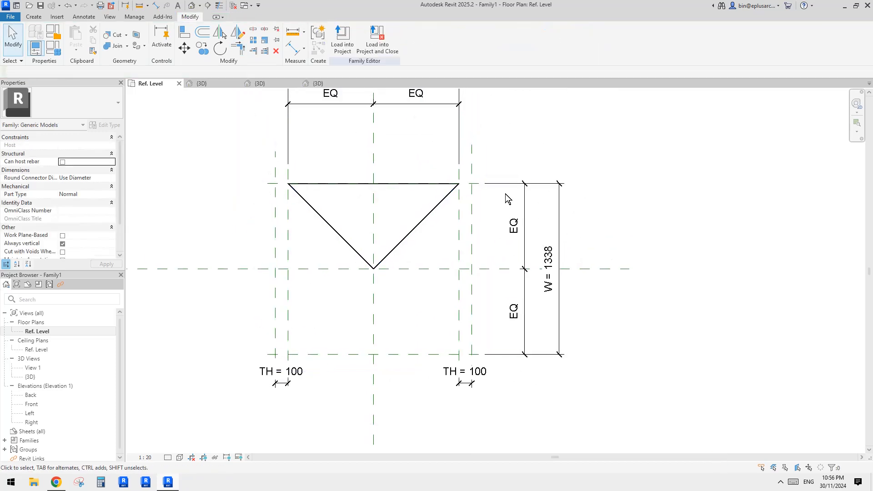
pyautogui.click(191, 5)
pyautogui.keyDown('shift'); pyautogui.moveTo(476, 190); pyautogui.dragTo(609, 143, button='middle'); pyautogui.keyUp('shift')
pyautogui.click(444, 210)
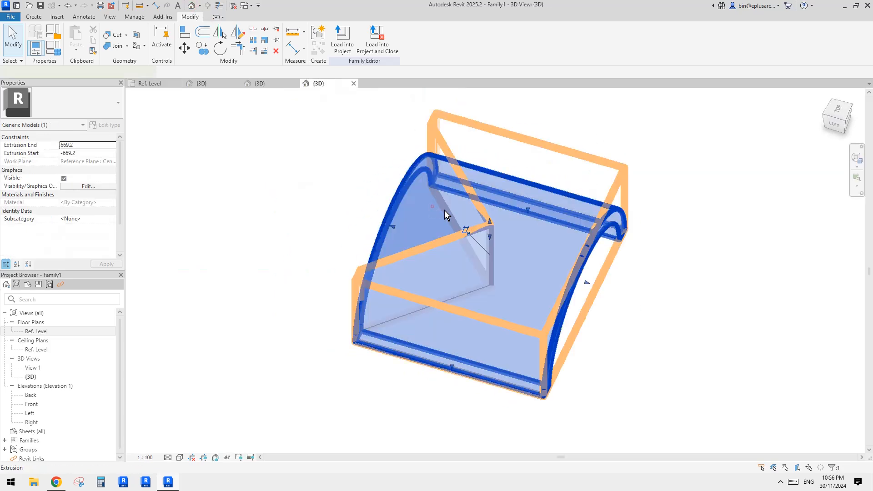
pyautogui.keyDown('shift'); pyautogui.moveTo(691, 227); pyautogui.dragTo(564, 316, button='middle'); pyautogui.keyUp('shift')
pyautogui.click(717, 222)
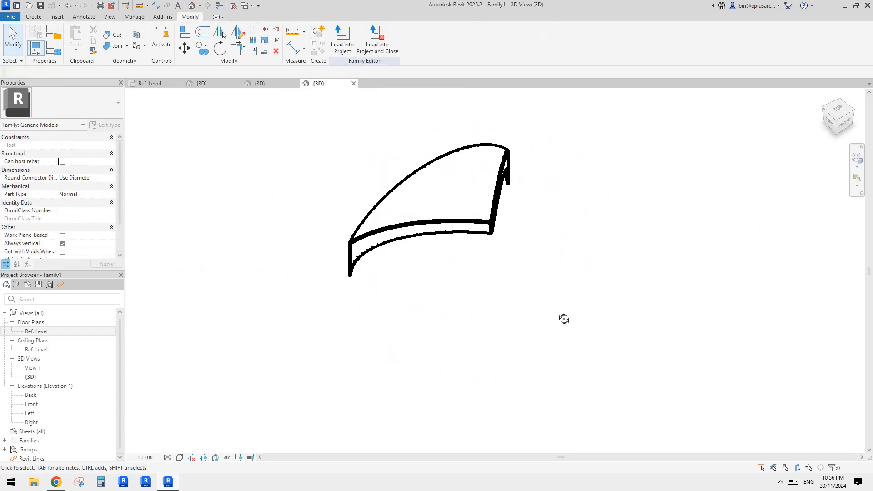
# - Load the vault segment family into Family2 only, leaving Project2 out, and overwrite the existing version
pyautogui.click(343, 43)
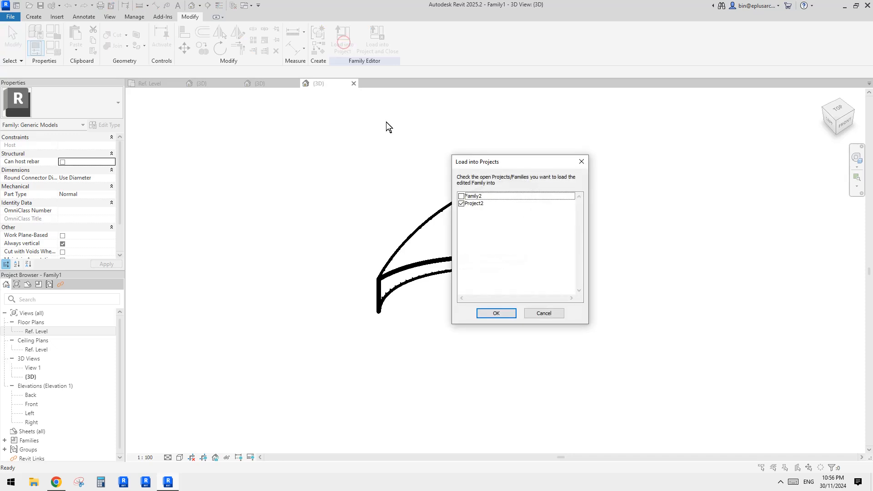
pyautogui.click(461, 196)
pyautogui.click(461, 203)
pyautogui.click(507, 313)
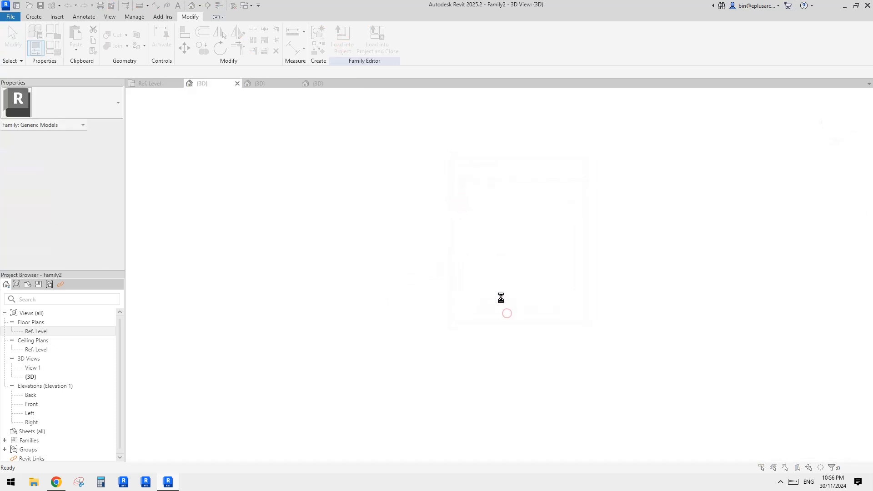
pyautogui.click(413, 215)
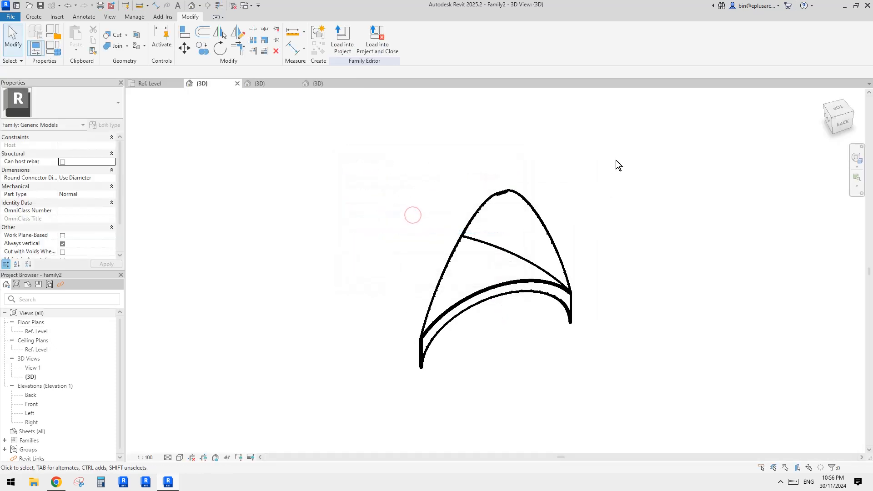
# - Open the Ref. Level floor plan of Family2
pyautogui.click(491, 261)
pyautogui.click(610, 232)
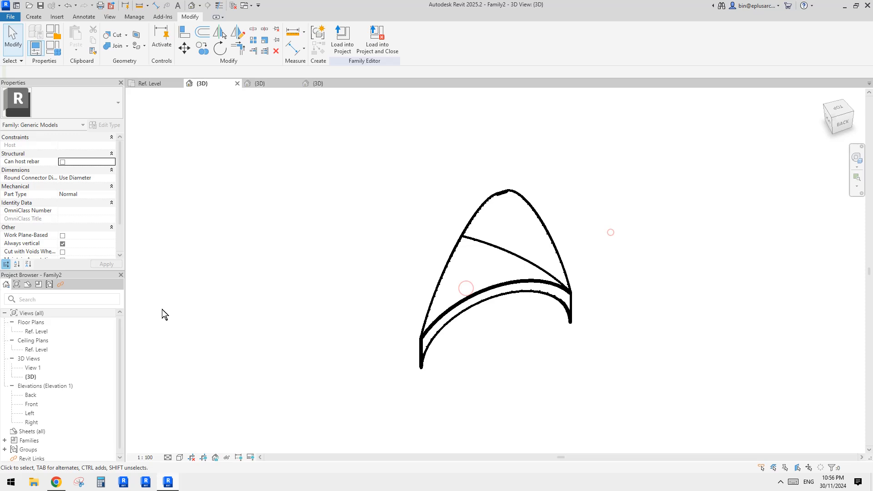
pyautogui.doubleClick(37, 332)
pyautogui.scroll(2, 455, 277)
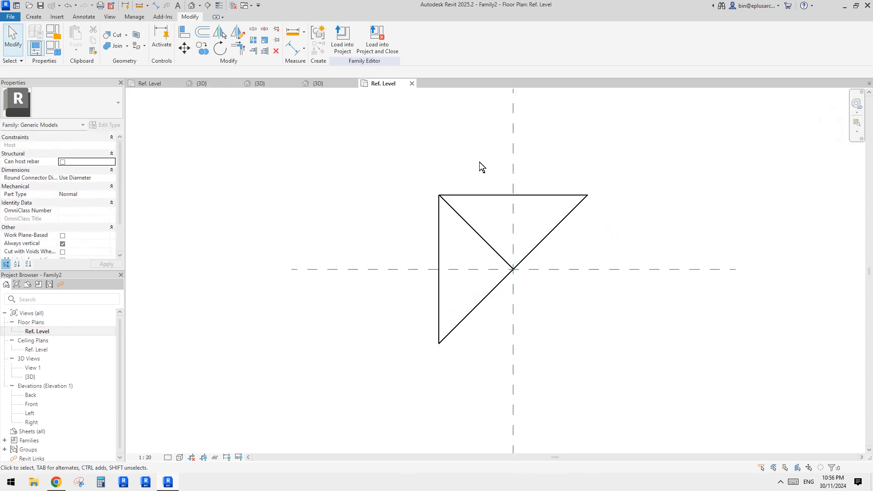
pyautogui.click(487, 238)
pyautogui.moveTo(487, 238); pyautogui.dragTo(424, 232, button='middle')
pyautogui.press('m')
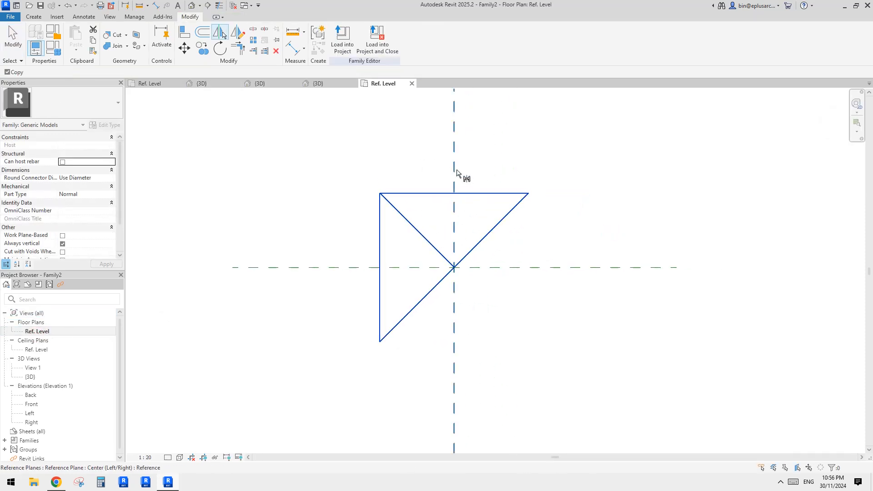
pyautogui.press('Escape')
# - Mirror a copy of the left vault segment about the Center (Left/Right) reference plane
pyautogui.keyDown('shift'); pyautogui.click(495, 194); pyautogui.keyUp('shift')
pyautogui.press('m')
pyautogui.press('m')
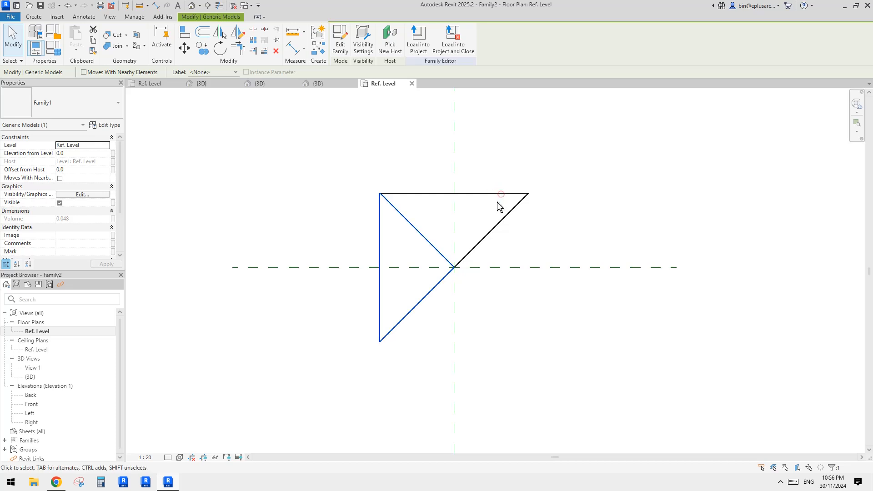
pyautogui.click(455, 166)
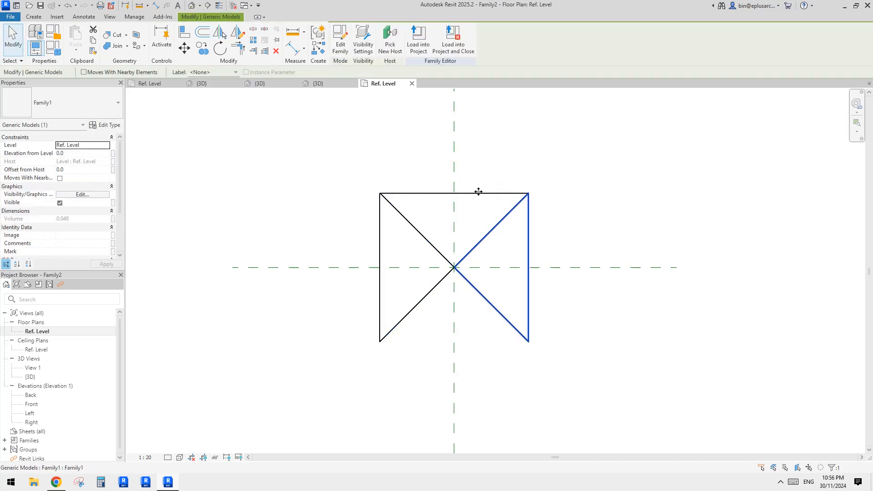
pyautogui.click(504, 161)
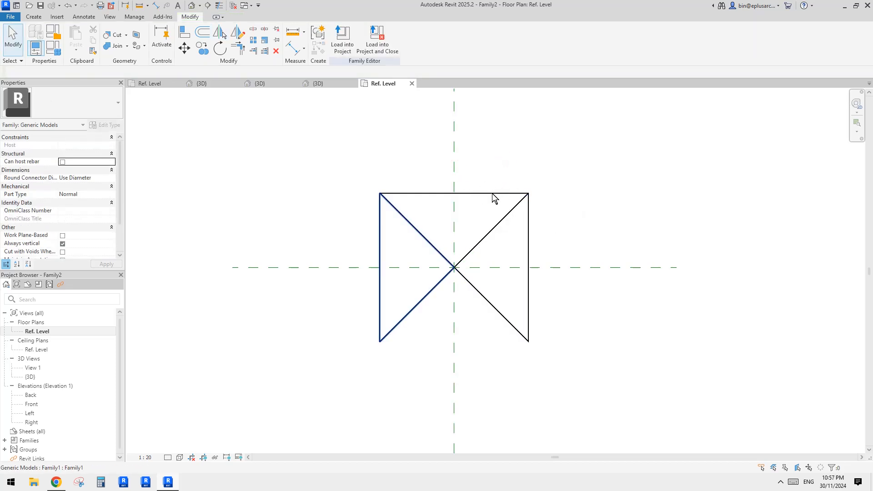
# - Mirror a copy of the upper vault segment about the Center (Front/Back) reference plane to complete the square
pyautogui.click(493, 196)
pyautogui.click(609, 271)
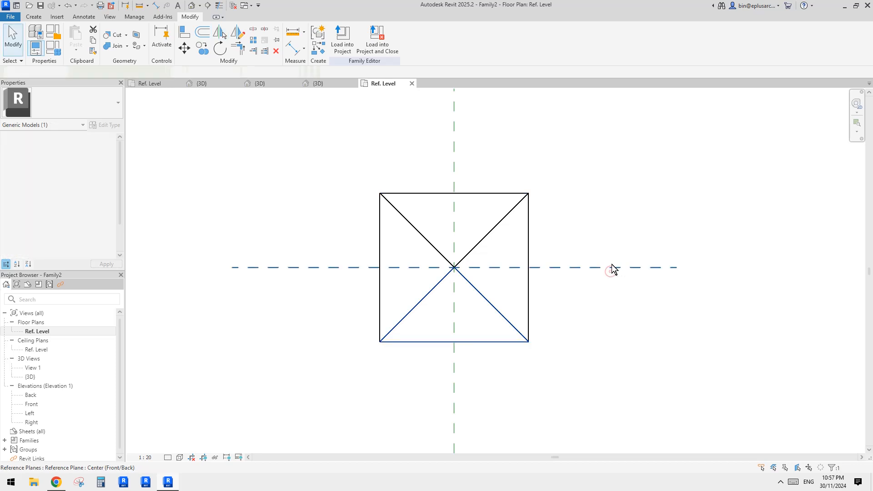
pyautogui.scroll(-1, 568, 250)
pyautogui.moveTo(544, 244); pyautogui.dragTo(509, 216, button='middle')
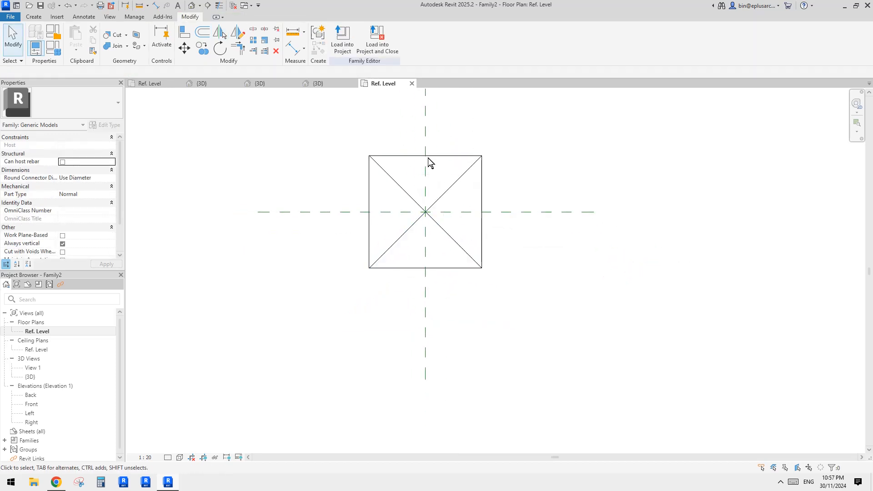
# - Examine the four vault segments in the Family2 plan by selecting them in turn at their outer edges
pyautogui.scroll(1, 427, 158)
pyautogui.click(356, 204)
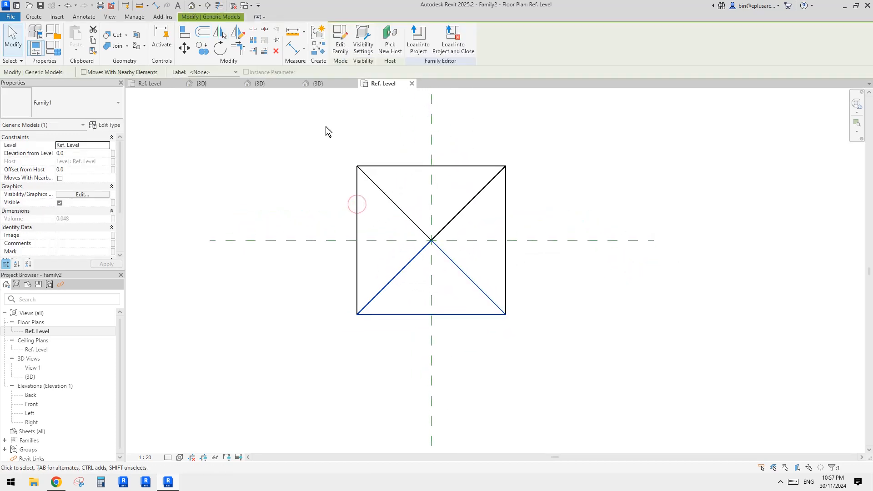
pyautogui.moveTo(337, 139); pyautogui.dragTo(347, 154, button='middle')
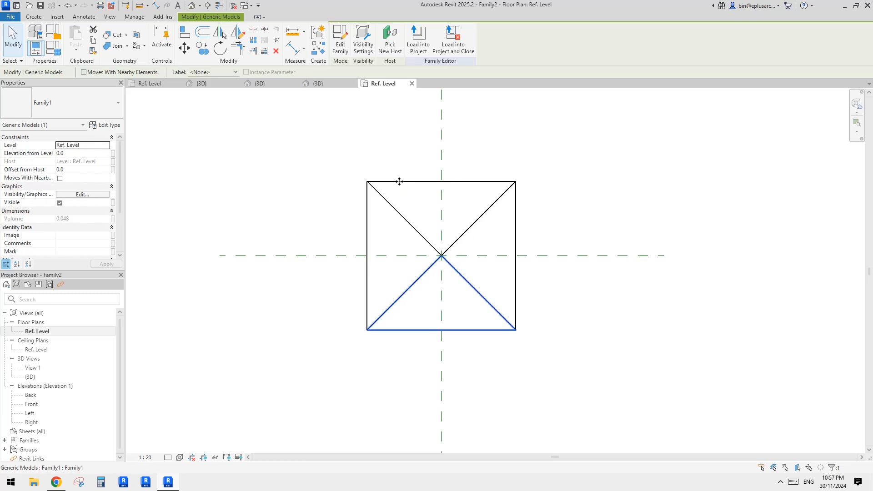
pyautogui.click(279, 152)
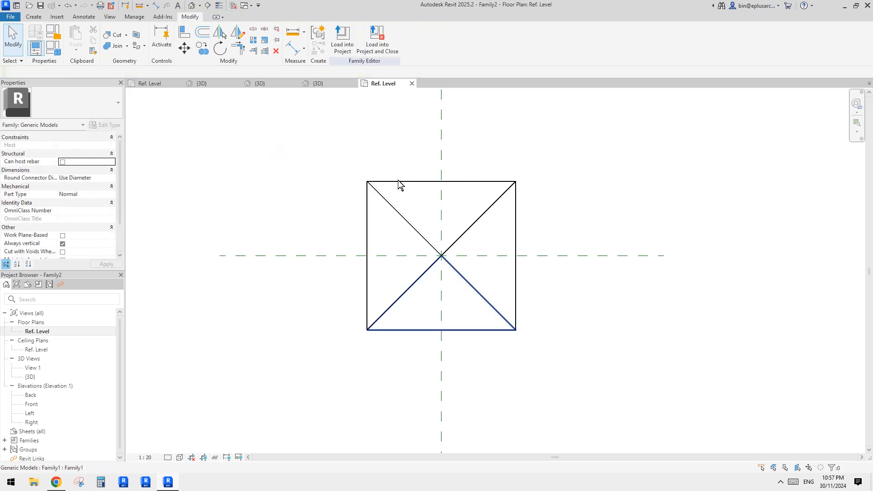
pyautogui.scroll(2, 416, 236)
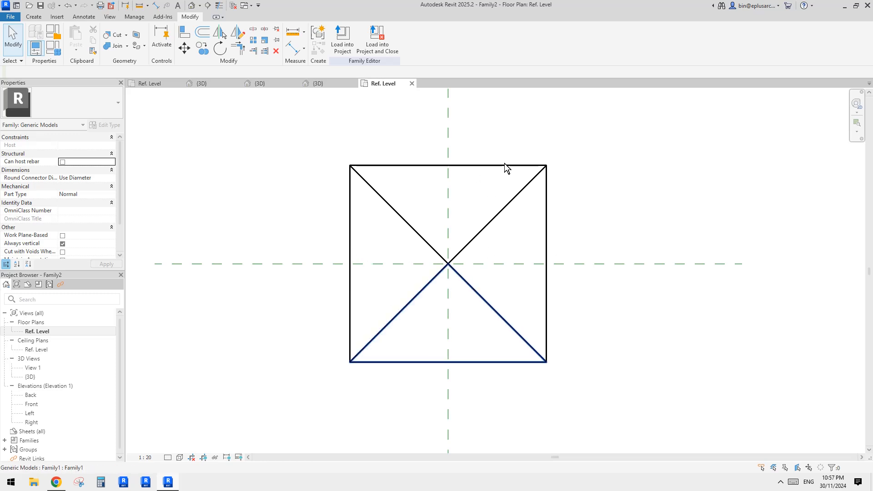
pyautogui.click(492, 169)
pyautogui.moveTo(441, 137); pyautogui.dragTo(444, 147, button='middle')
pyautogui.press('Escape')
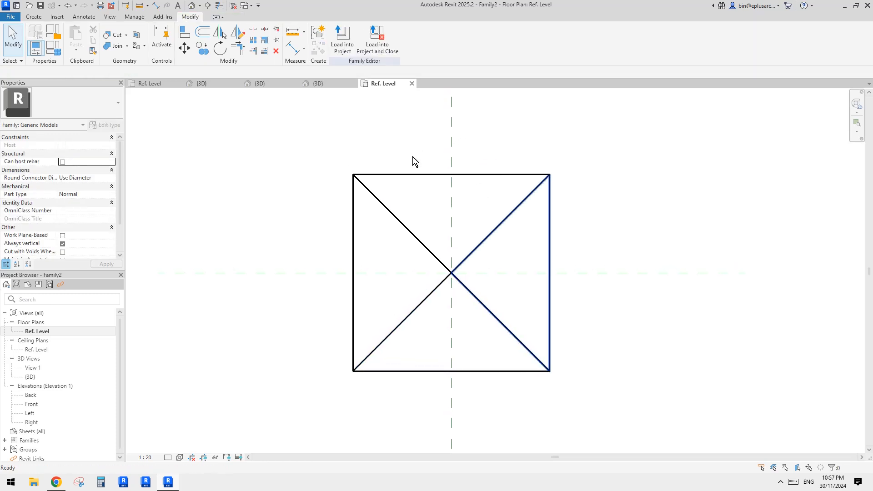
pyautogui.click(394, 175)
pyautogui.moveTo(324, 136); pyautogui.dragTo(325, 138, button='middle')
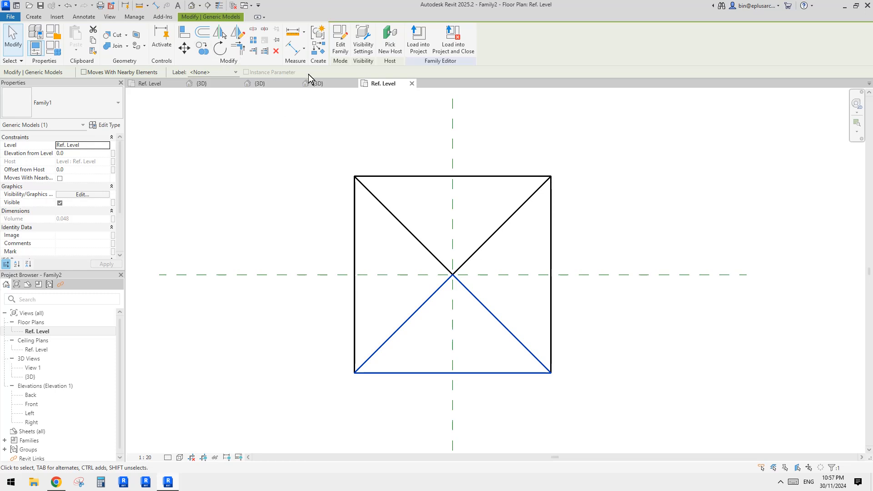
# - Return to Family1's Ref. Level plan and inspect the inner right reference plane beside the triangular segment
pyautogui.click(165, 85)
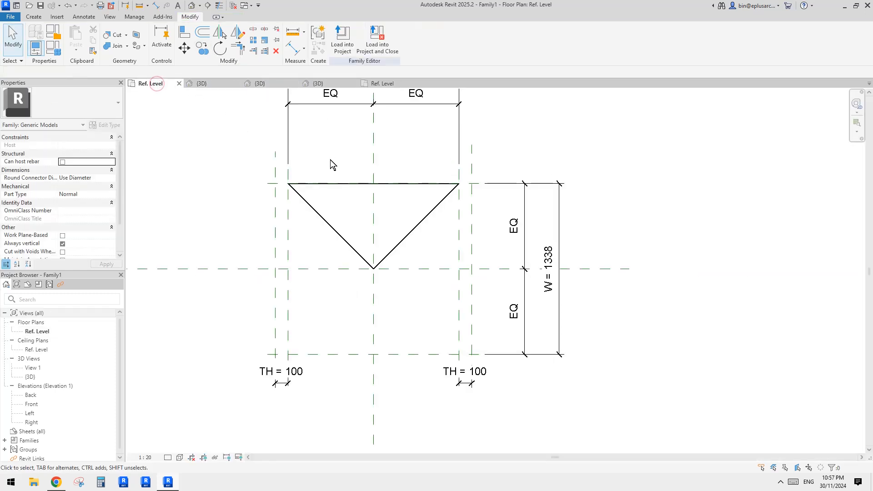
pyautogui.moveTo(365, 159); pyautogui.dragTo(453, 164, button='middle')
pyautogui.scroll(-1, 381, 153)
pyautogui.scroll(1, 504, 245)
pyautogui.moveTo(503, 246); pyautogui.dragTo(473, 255, button='middle')
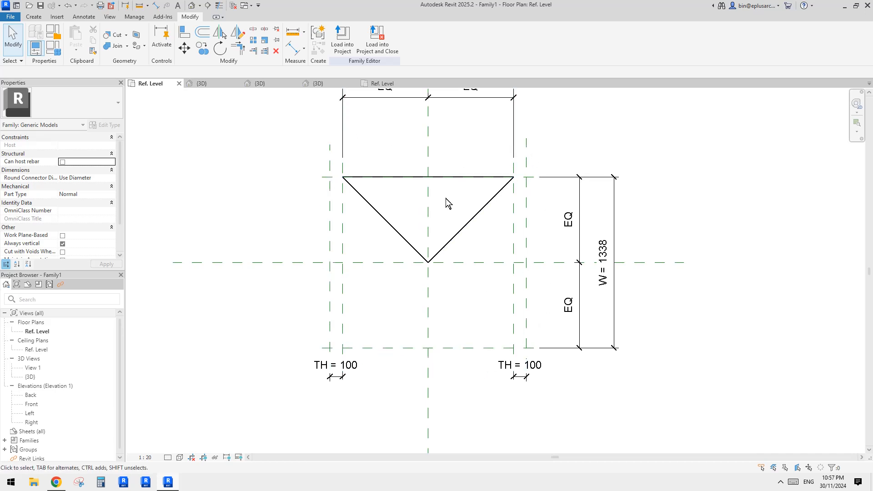
pyautogui.moveTo(492, 293); pyautogui.dragTo(486, 297, button='middle')
pyautogui.click(509, 293)
pyautogui.moveTo(380, 275); pyautogui.dragTo(378, 274, button='middle')
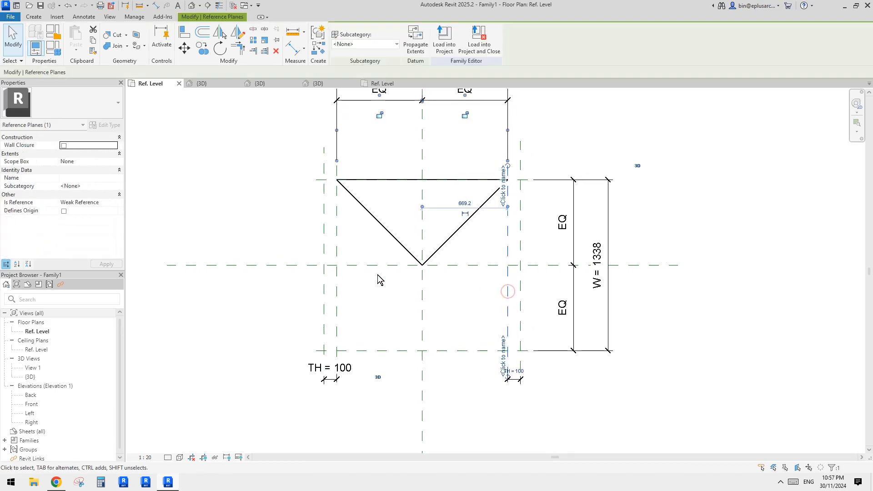
# - Examine the reference settings of the lower horizontal and vertical reference planes around the triangular segment in Family1's plan
pyautogui.click(400, 317)
pyautogui.moveTo(403, 317); pyautogui.dragTo(398, 317, button='middle')
pyautogui.click(352, 352)
pyautogui.click(352, 321)
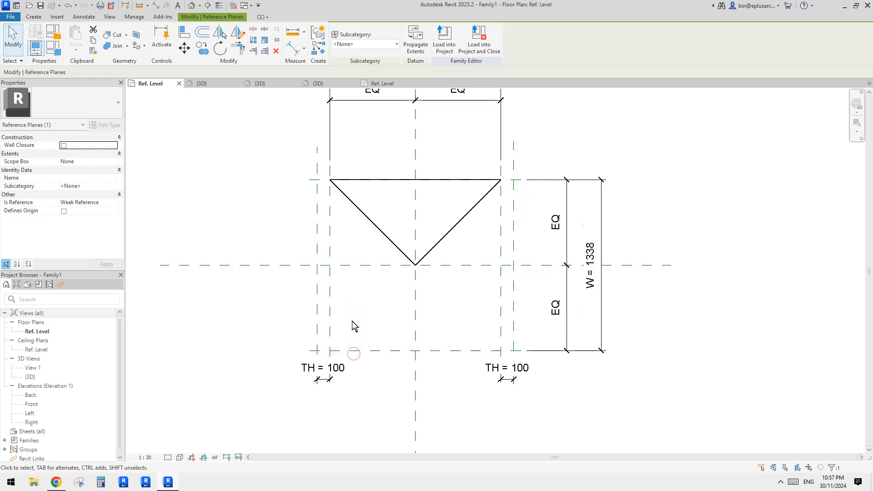
pyautogui.moveTo(344, 317); pyautogui.dragTo(338, 317, button='middle')
pyautogui.click(322, 310)
pyautogui.click(340, 305)
pyautogui.moveTo(385, 339); pyautogui.dragTo(385, 340, button='middle')
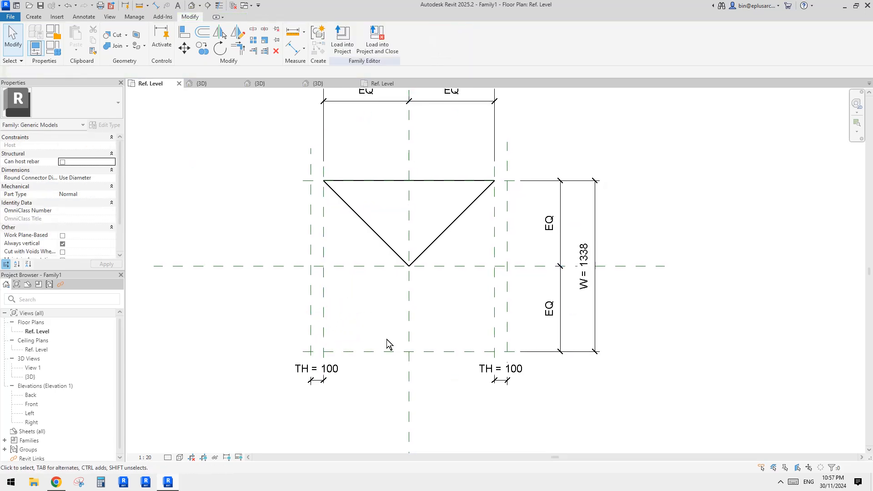
pyautogui.click(386, 352)
pyautogui.moveTo(435, 329); pyautogui.dragTo(427, 328, button='middle')
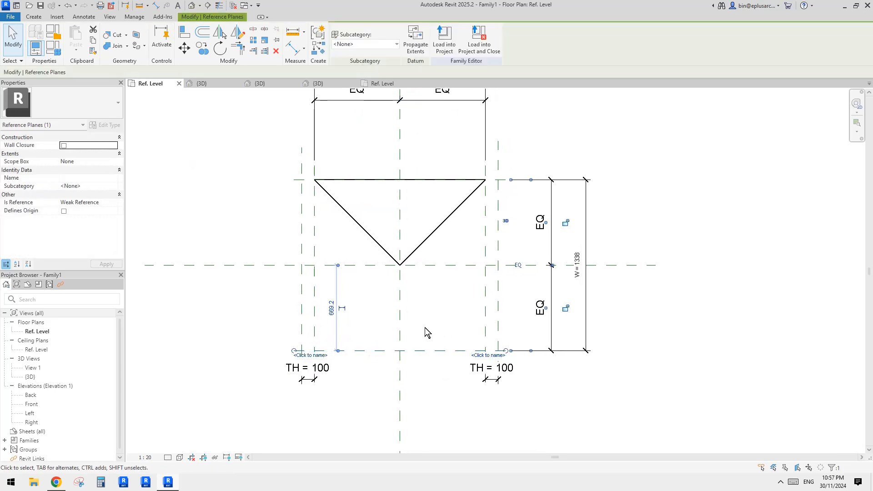
pyautogui.click(426, 328)
pyautogui.moveTo(499, 309); pyautogui.dragTo(482, 292, button='middle')
pyautogui.click(483, 302)
pyautogui.press('Escape')
# - Temporarily isolate the Reference Planes category in the plan, based on the inner right plane
pyautogui.click(482, 291)
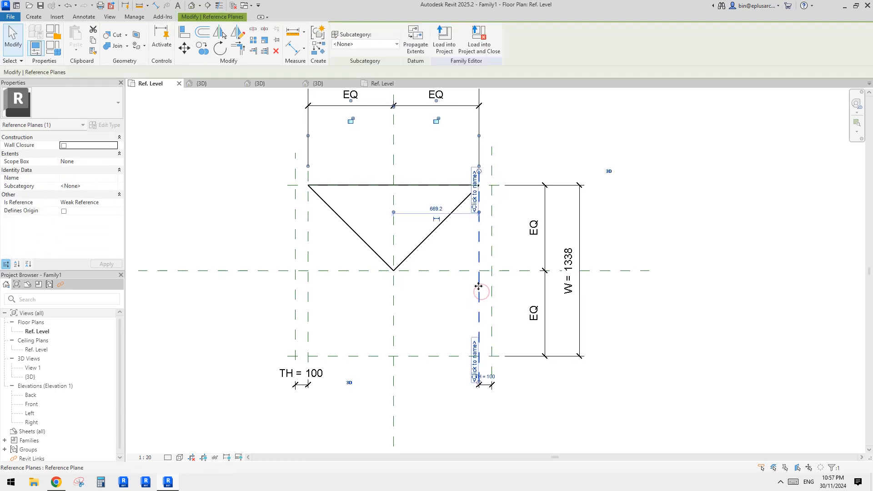
pyautogui.press('Escape')
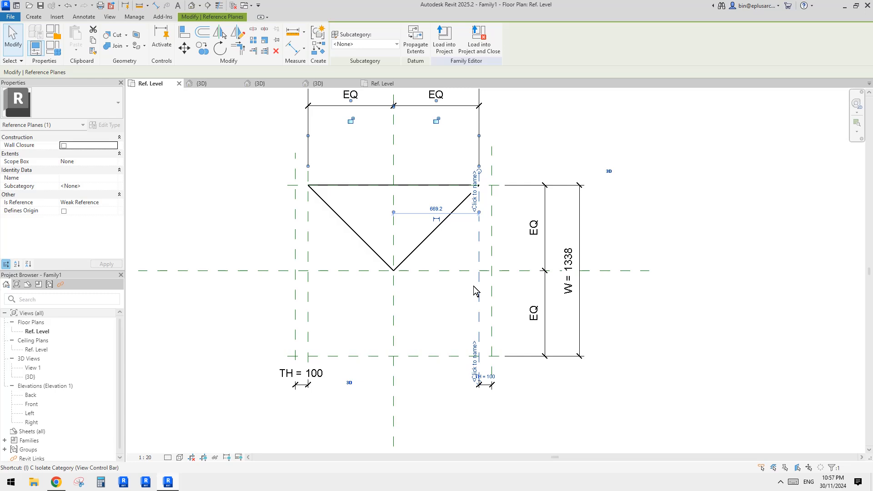
pyautogui.press('c')
pyautogui.press('Escape')
# - Inspect the Is Reference setting of the isolated inner right, lower horizontal and outer right reference planes
pyautogui.moveTo(533, 140); pyautogui.dragTo(450, 213)
pyautogui.click(480, 248)
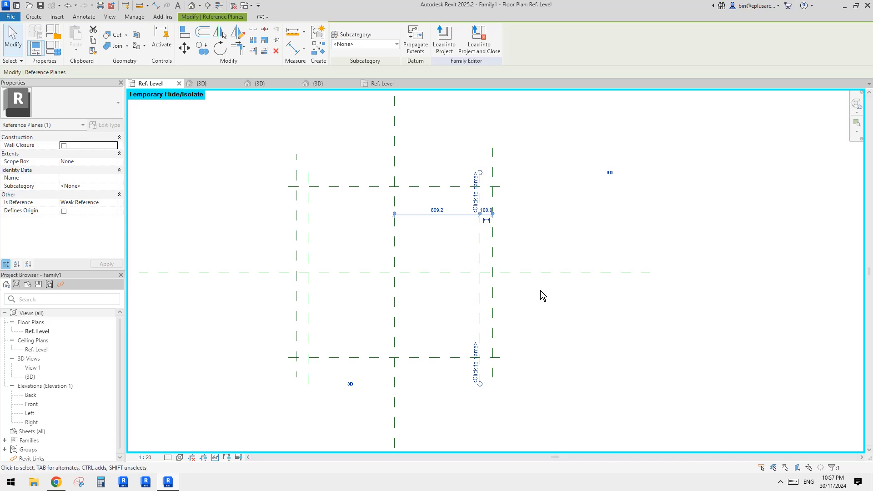
pyautogui.click(440, 357)
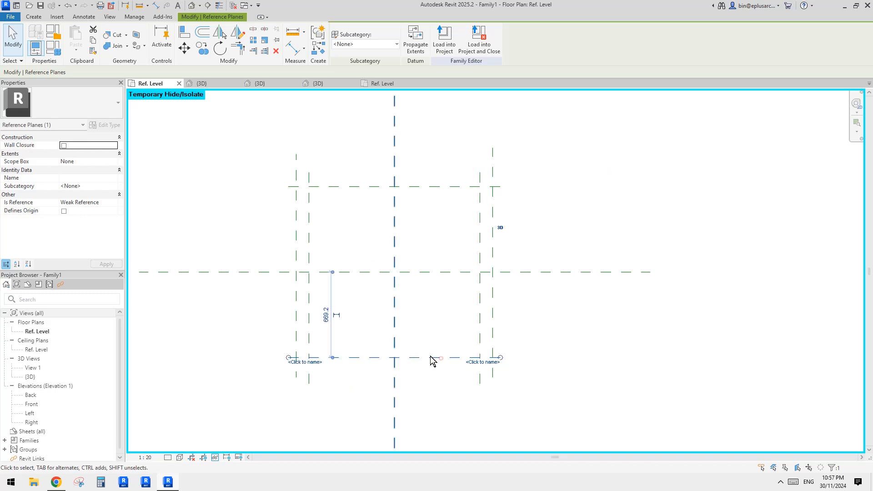
pyautogui.click(494, 293)
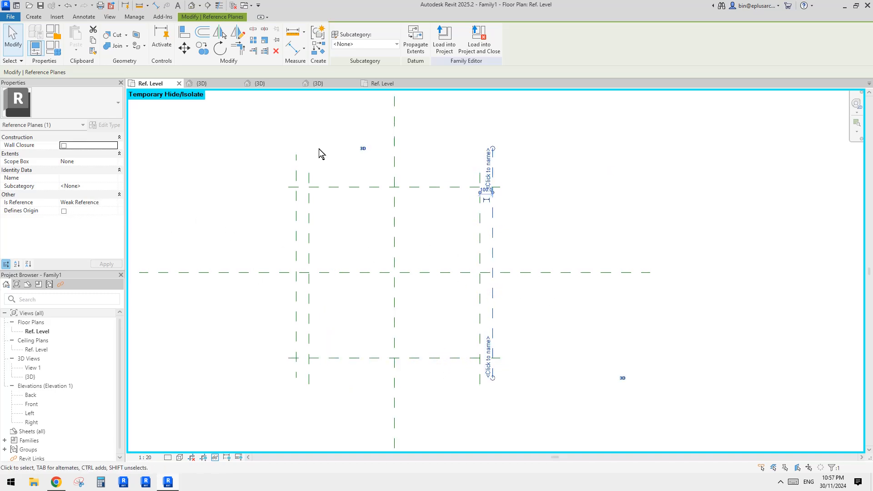
pyautogui.press('Escape')
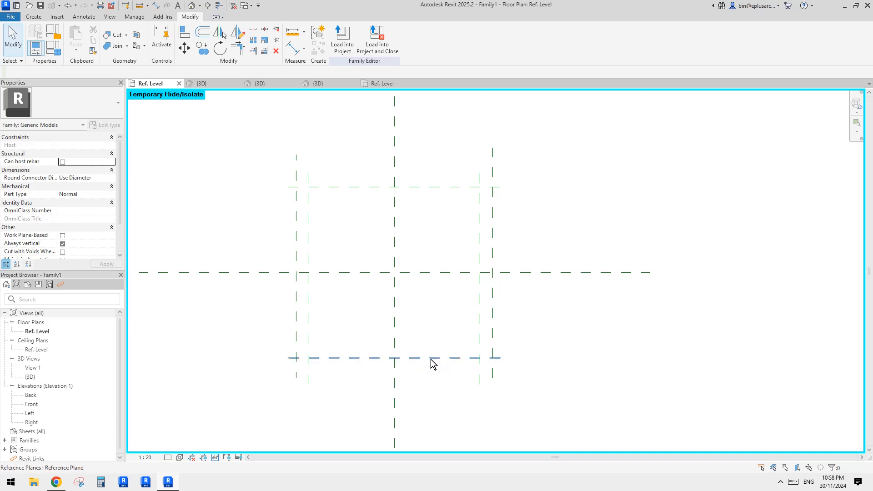
pyautogui.moveTo(442, 354); pyautogui.dragTo(459, 357, button='middle')
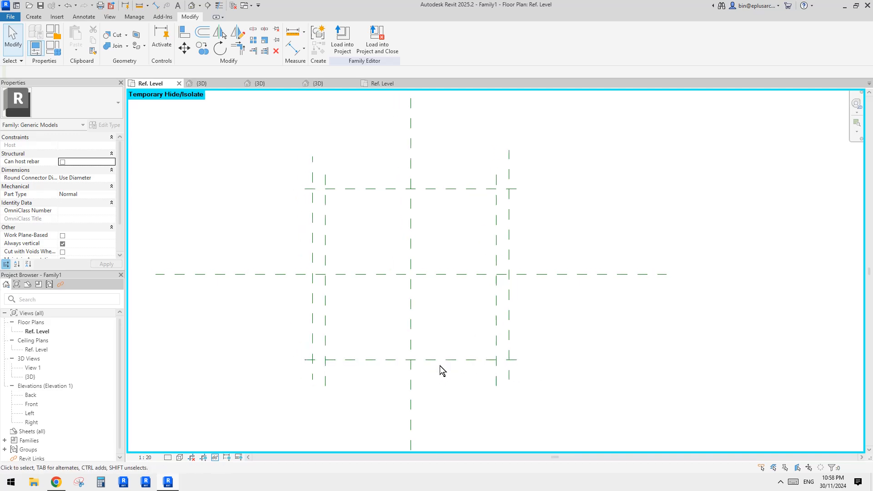
pyautogui.moveTo(429, 284); pyautogui.dragTo(434, 278, button='middle')
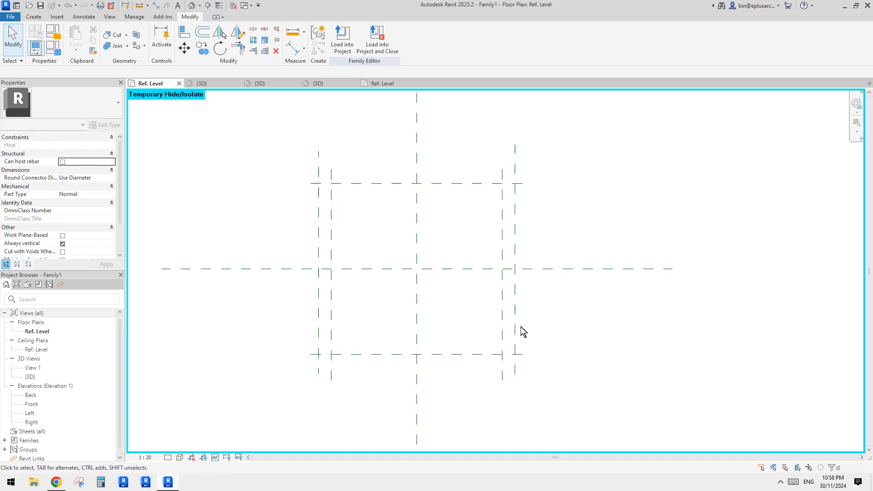
# - Set Is Reference to Not a Reference for the six reference planes surrounding the two center planes
pyautogui.moveTo(541, 323); pyautogui.dragTo(487, 368)
pyautogui.keyDown('ctrl'); pyautogui.moveTo(542, 157); pyautogui.dragTo(481, 204); pyautogui.keyUp('ctrl')
pyautogui.keyDown('ctrl'); pyautogui.moveTo(355, 152); pyautogui.dragTo(291, 250); pyautogui.keyUp('ctrl')
pyautogui.click(114, 203)
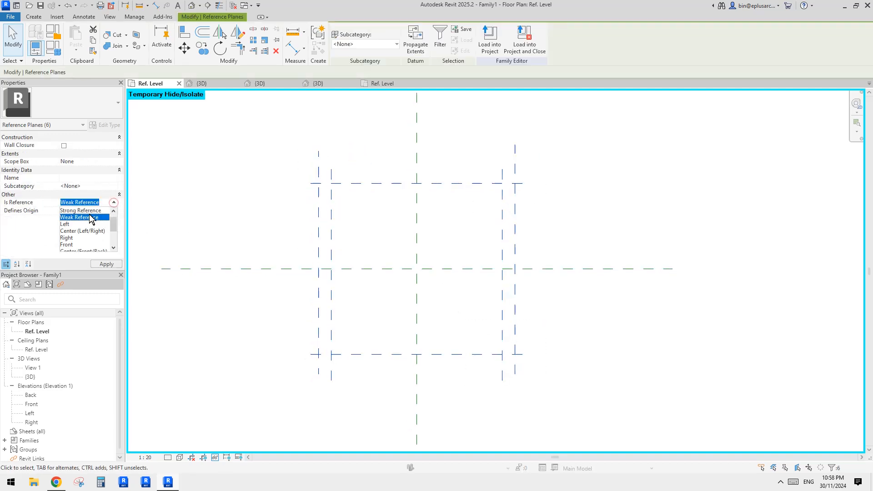
pyautogui.scroll(1, 72, 225)
pyautogui.click(68, 211)
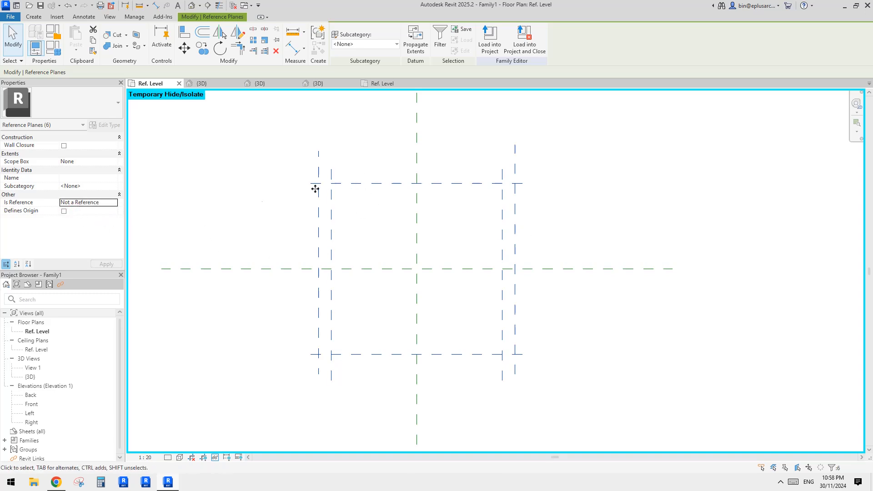
pyautogui.press('Escape')
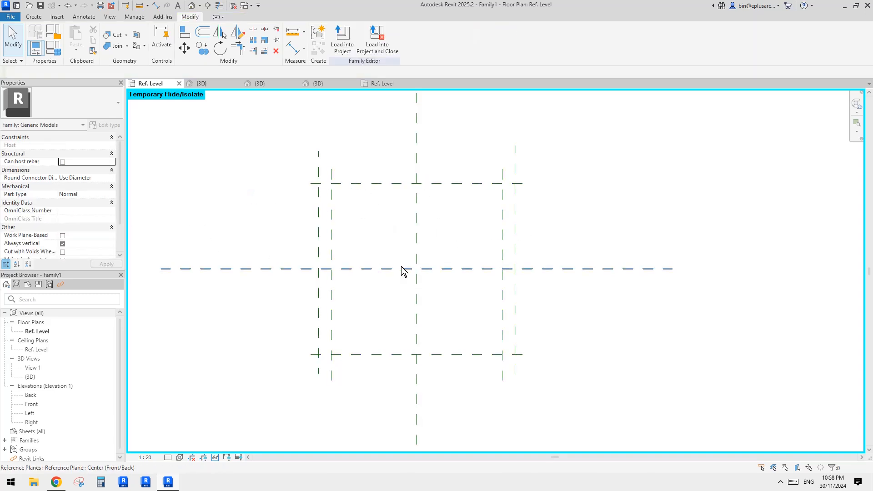
# - Check the reference properties of the two center reference planes by selecting them together
pyautogui.moveTo(428, 249); pyautogui.dragTo(405, 291)
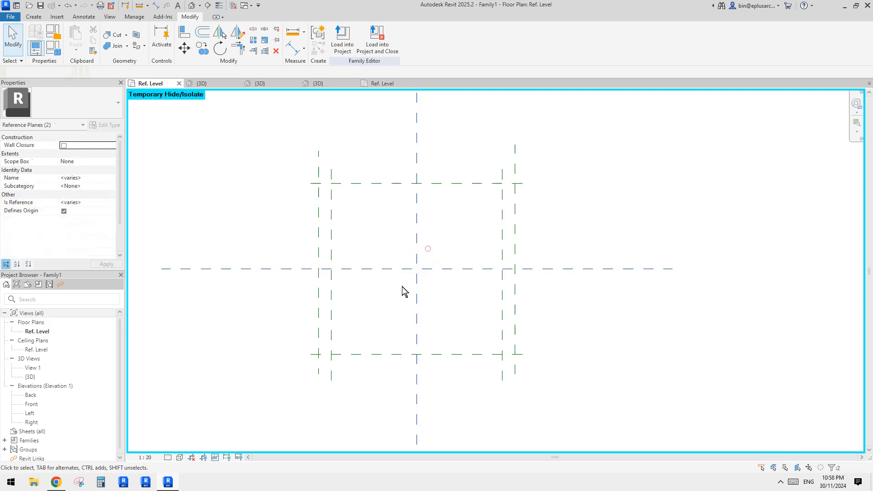
pyautogui.click(438, 291)
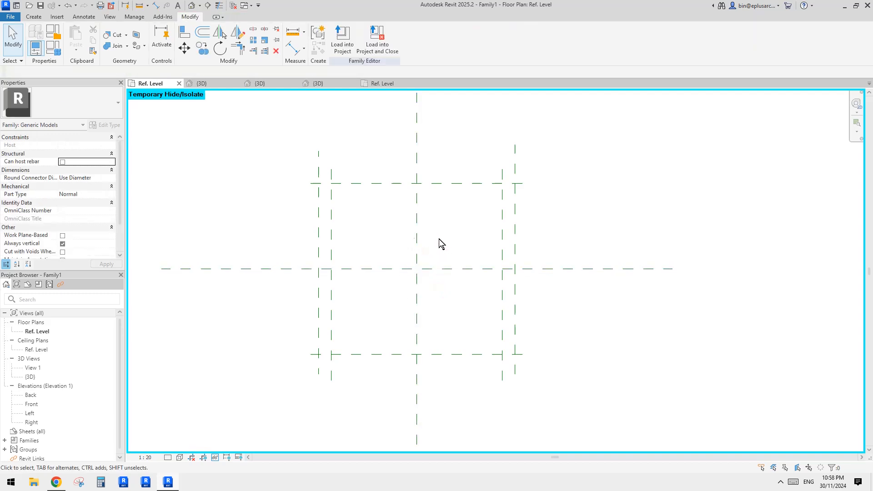
pyautogui.moveTo(438, 238); pyautogui.dragTo(395, 293)
pyautogui.moveTo(433, 252); pyautogui.dragTo(393, 287)
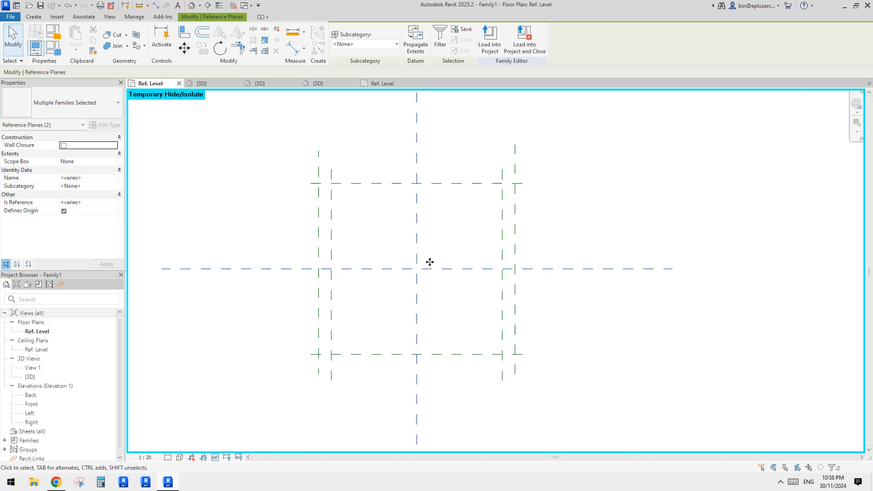
pyautogui.click(437, 298)
pyautogui.moveTo(413, 317); pyautogui.dragTo(413, 312, button='middle')
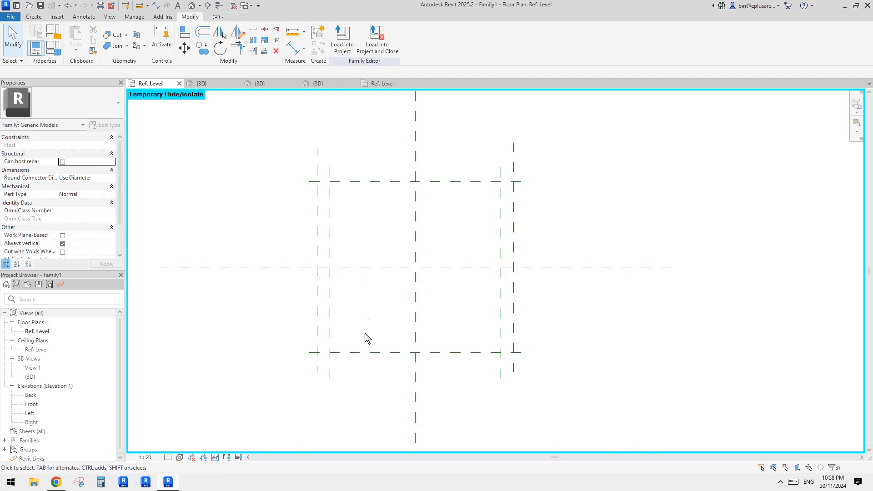
# - Load Family1 into Family2 only, overwriting the existing version
pyautogui.click(343, 42)
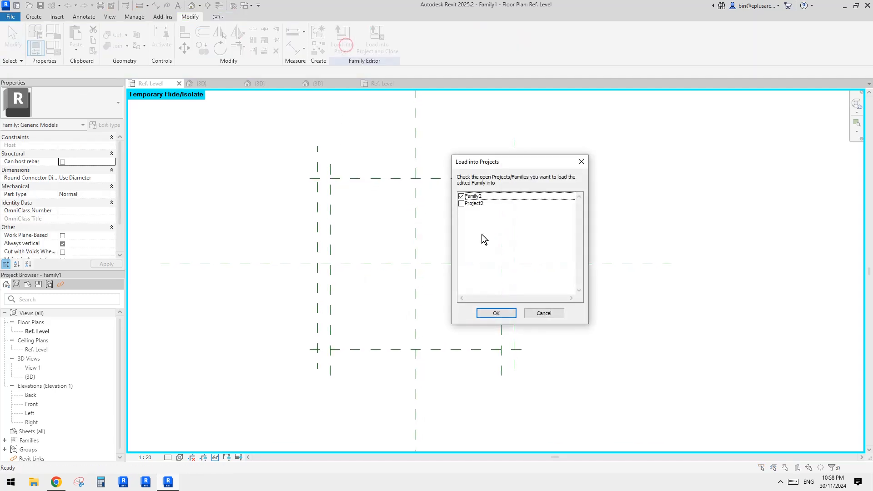
pyautogui.click(496, 313)
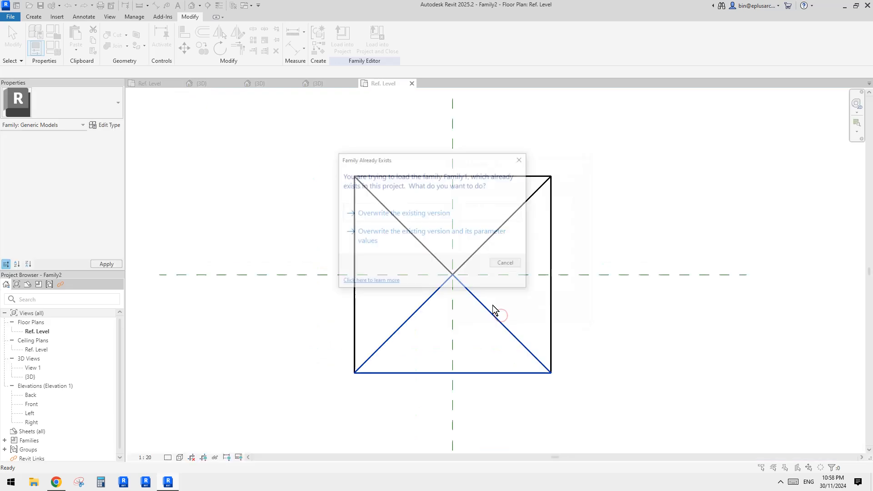
pyautogui.click(434, 214)
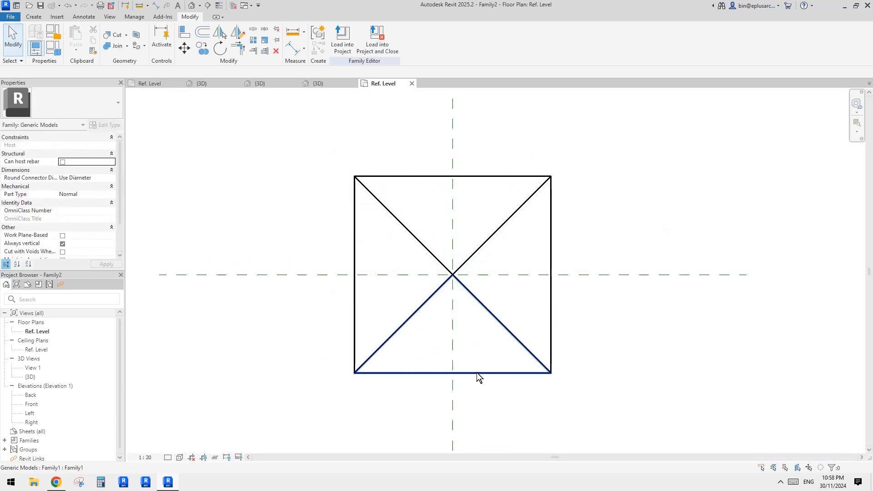
# - Inspect the upper vault segment in Family2's plan and review its type parameters
pyautogui.moveTo(512, 227); pyautogui.dragTo(467, 190, button='middle')
pyautogui.scroll(1, 474, 196)
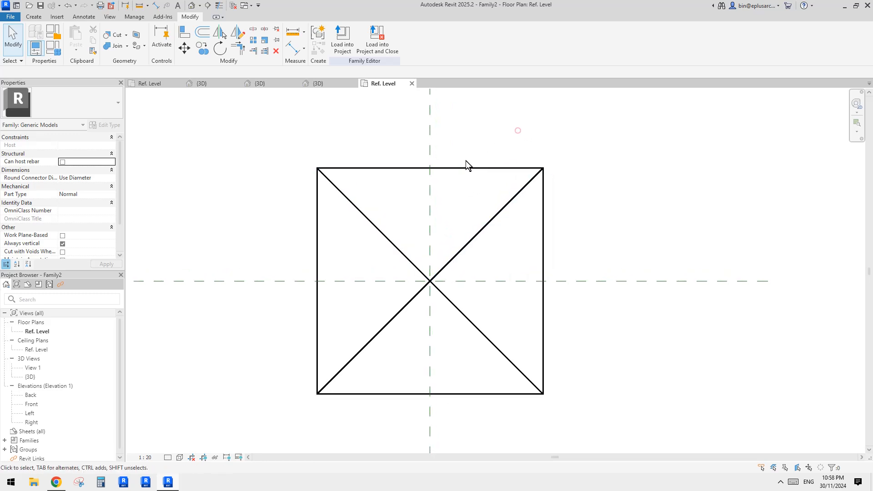
pyautogui.click(458, 168)
pyautogui.click(483, 139)
pyautogui.scroll(-2, 339, 305)
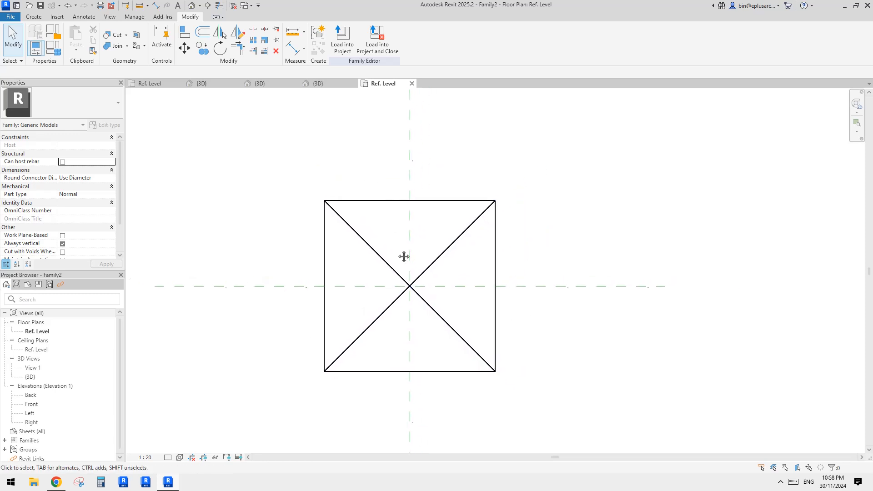
pyautogui.moveTo(403, 204); pyautogui.dragTo(405, 196, button='middle')
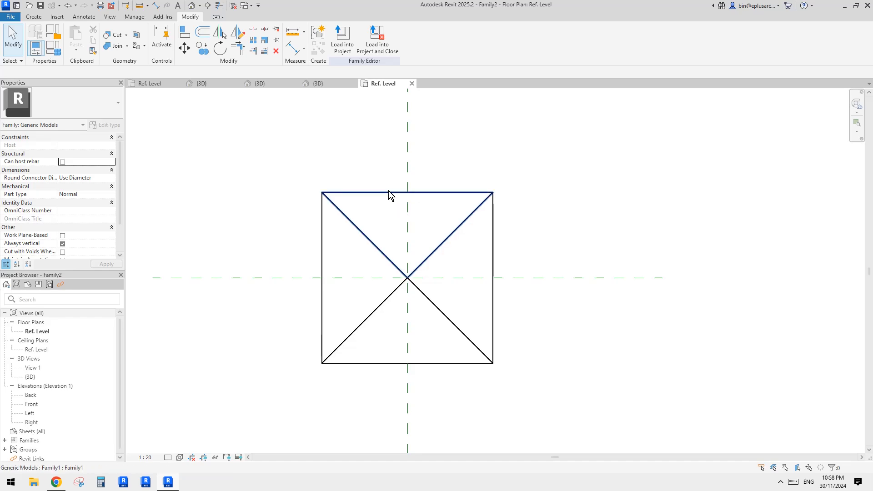
pyautogui.click(390, 192)
pyautogui.click(109, 125)
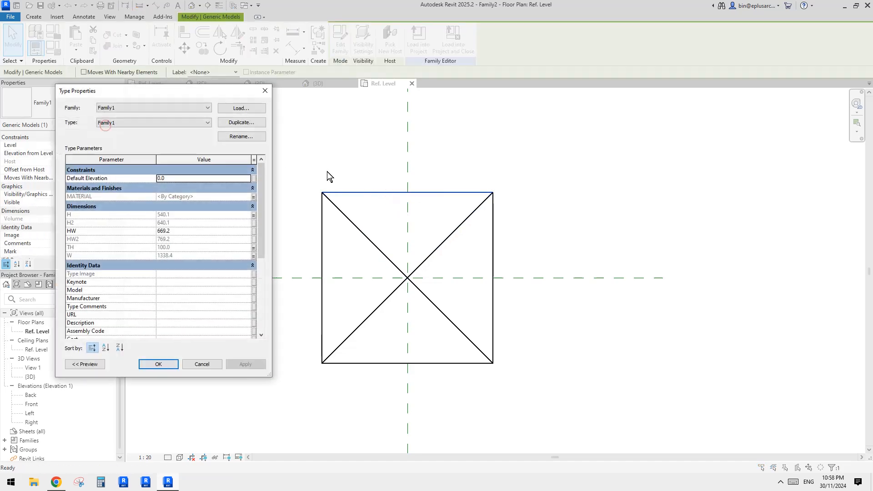
pyautogui.press('Escape')
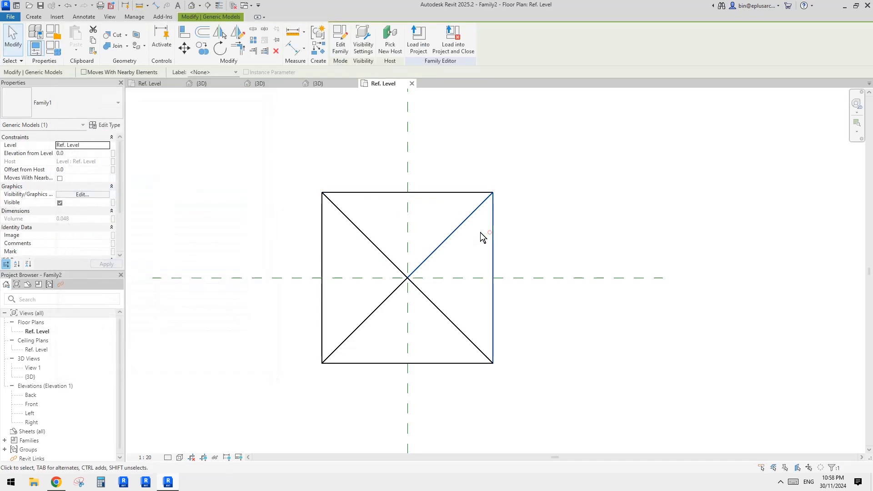
# - Review the type parameters of the right vault segment
pyautogui.click(119, 125)
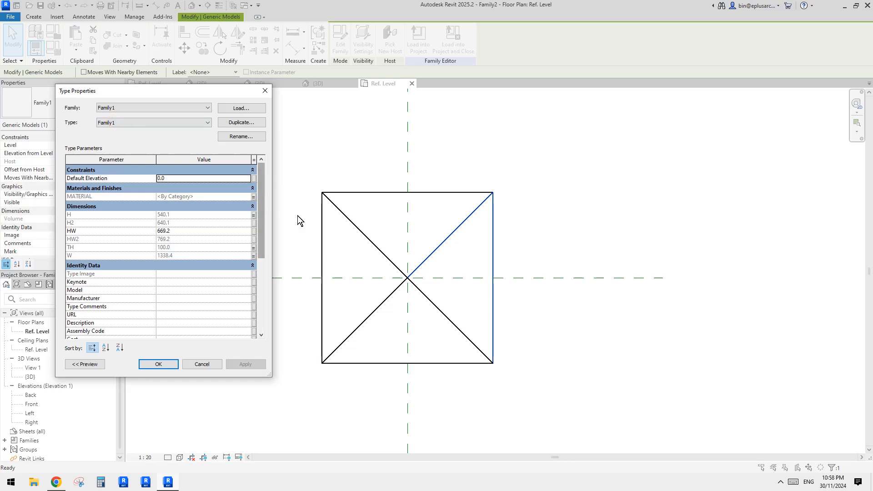
pyautogui.press('Escape')
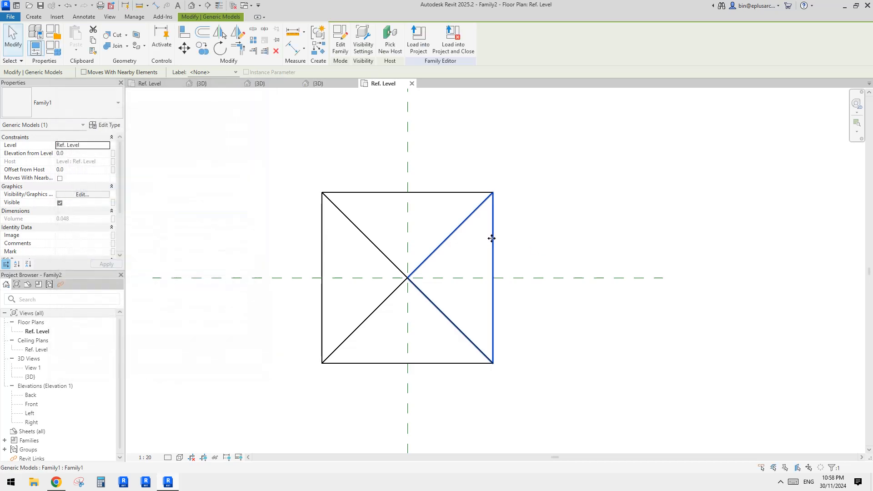
pyautogui.click(491, 238)
pyautogui.click(107, 125)
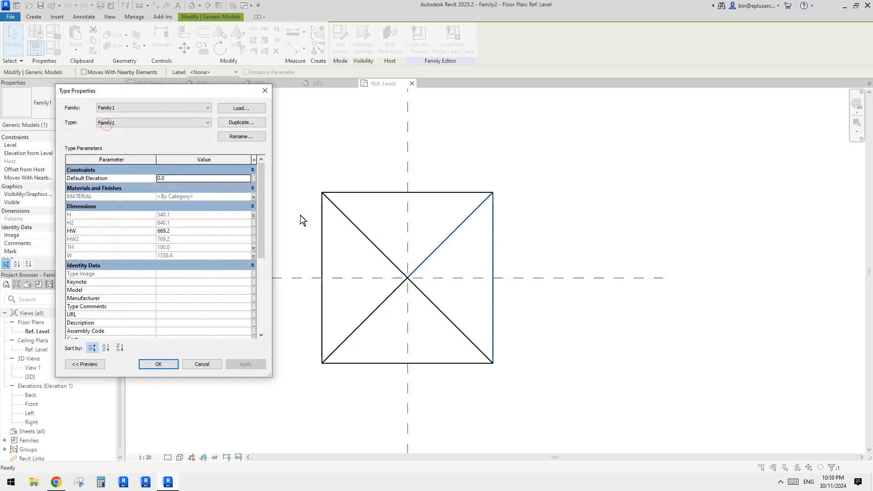
pyautogui.press('Escape')
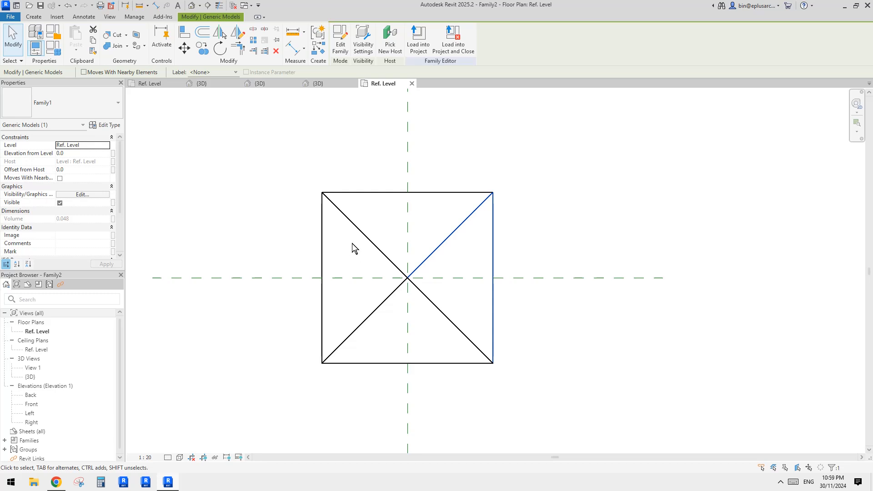
# - Examine the shared instance properties of all four vault segments and the type parameters of the left one
pyautogui.moveTo(268, 151); pyautogui.dragTo(527, 394)
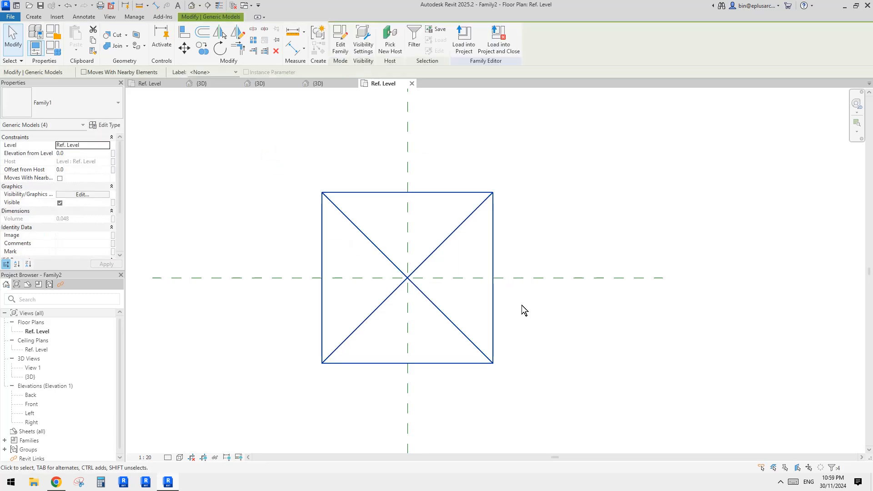
pyautogui.click(120, 195)
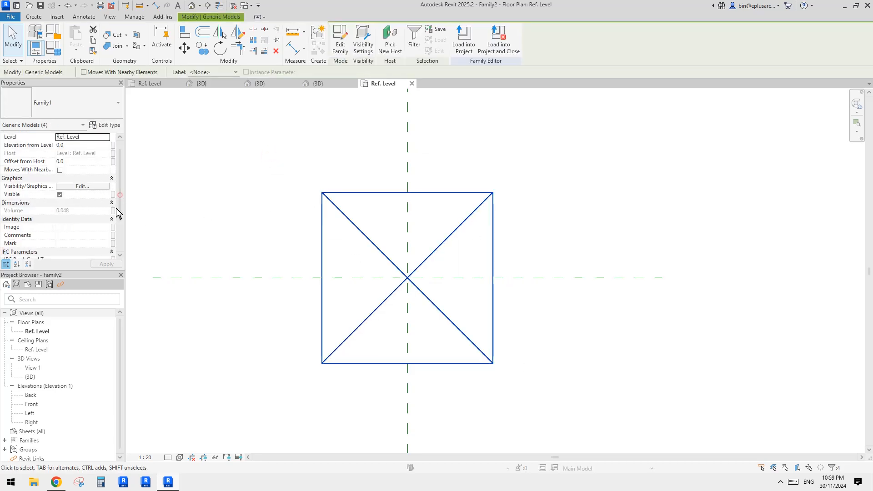
pyautogui.click(206, 173)
pyautogui.click(325, 251)
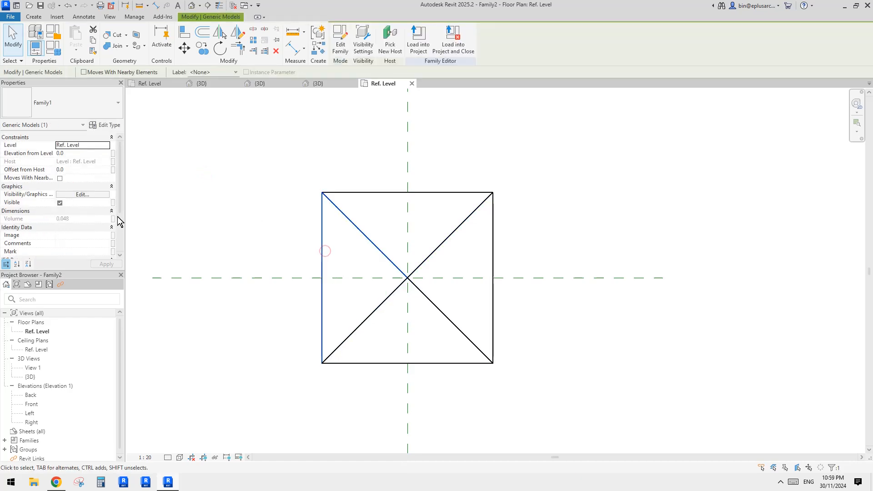
pyautogui.click(94, 126)
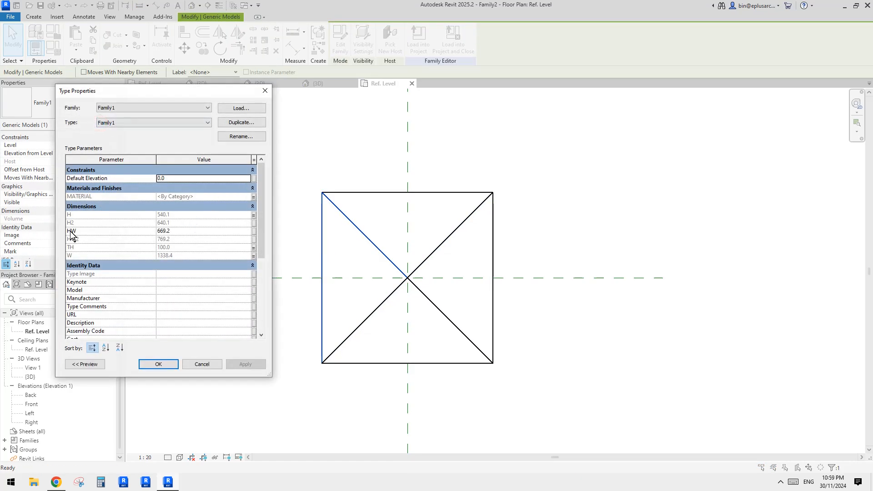
pyautogui.click(265, 90)
pyautogui.click(256, 237)
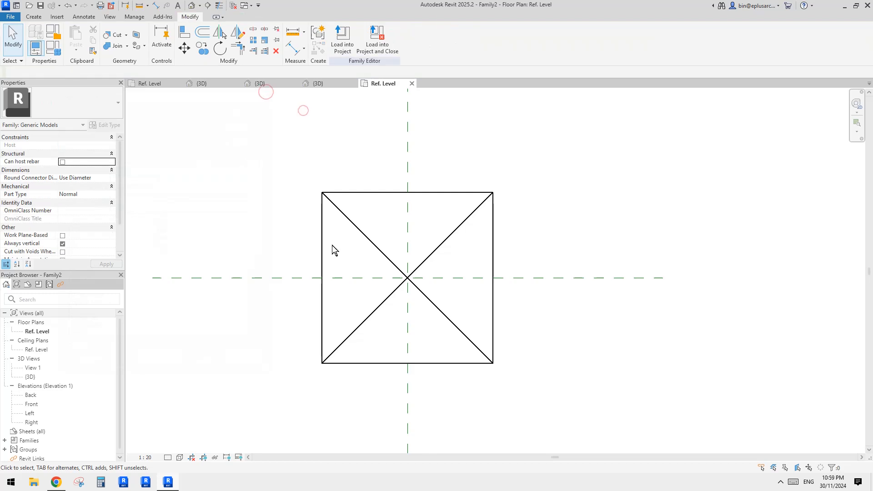
pyautogui.click(322, 247)
pyautogui.click(308, 254)
pyautogui.click(321, 252)
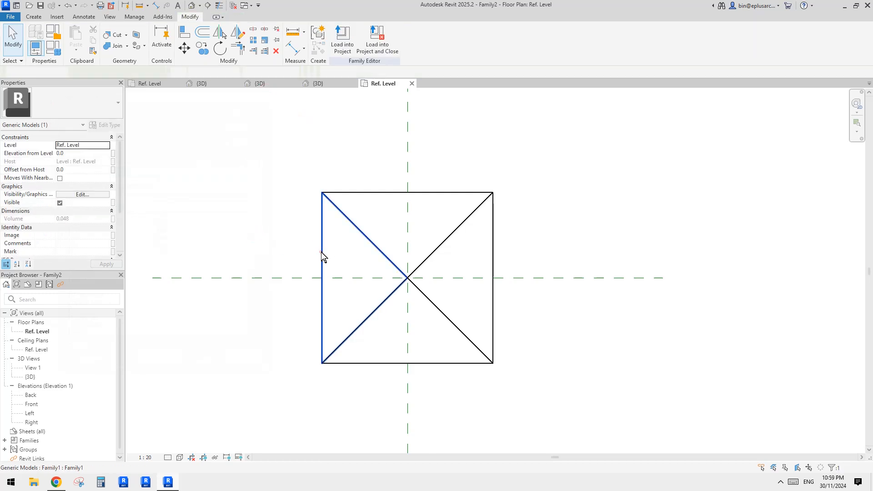
pyautogui.click(268, 233)
pyautogui.moveTo(275, 228); pyautogui.dragTo(272, 231, button='middle')
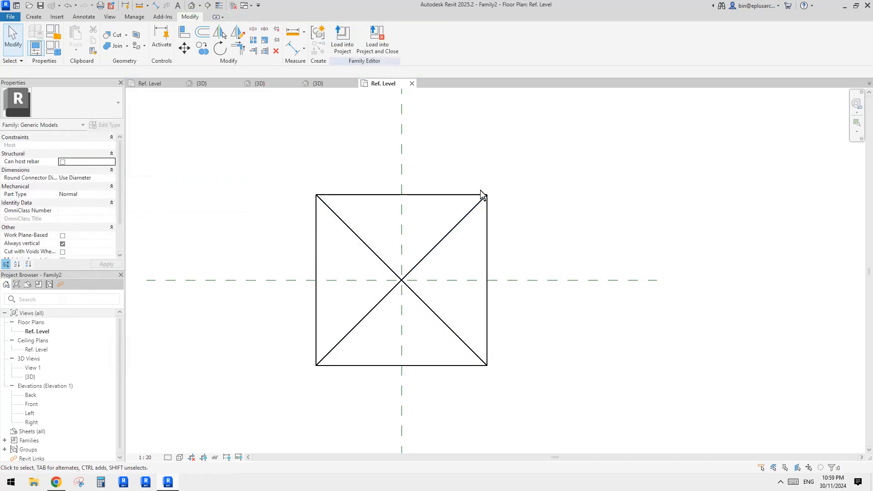
pyautogui.moveTo(482, 197); pyautogui.dragTo(468, 201, button='middle')
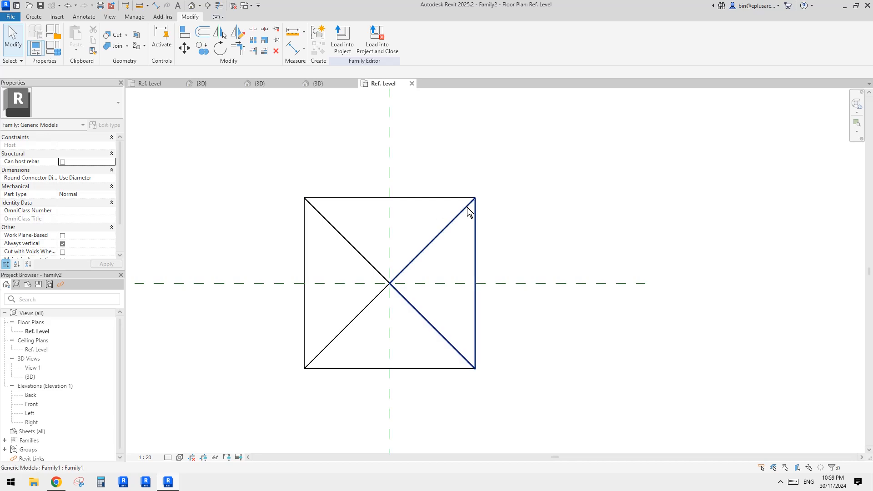
pyautogui.moveTo(524, 205); pyautogui.dragTo(530, 195, button='middle')
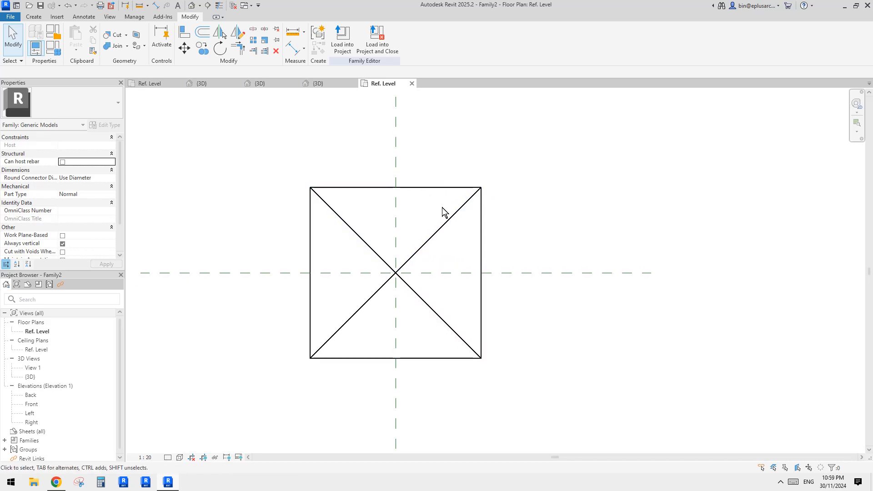
# - Link the upper vault segment's Visible property to a new instance family parameter named 1
pyautogui.moveTo(446, 188); pyautogui.dragTo(444, 194, button='middle')
pyautogui.click(443, 194)
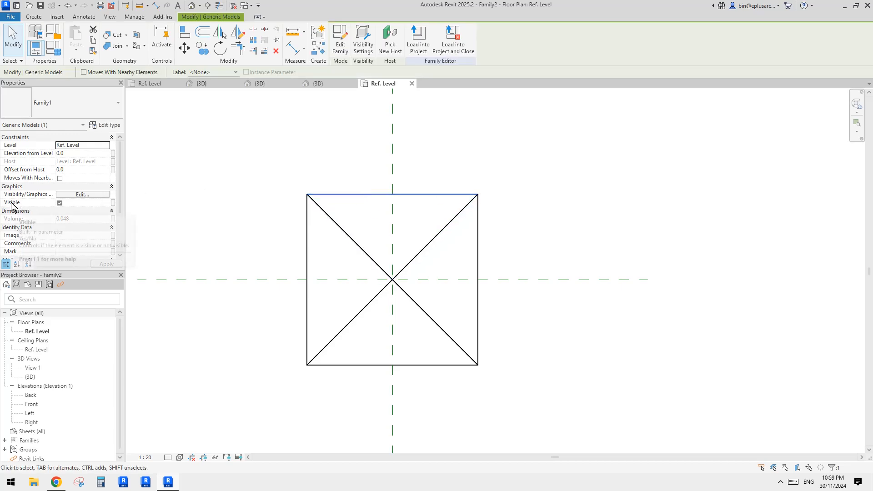
pyautogui.click(112, 203)
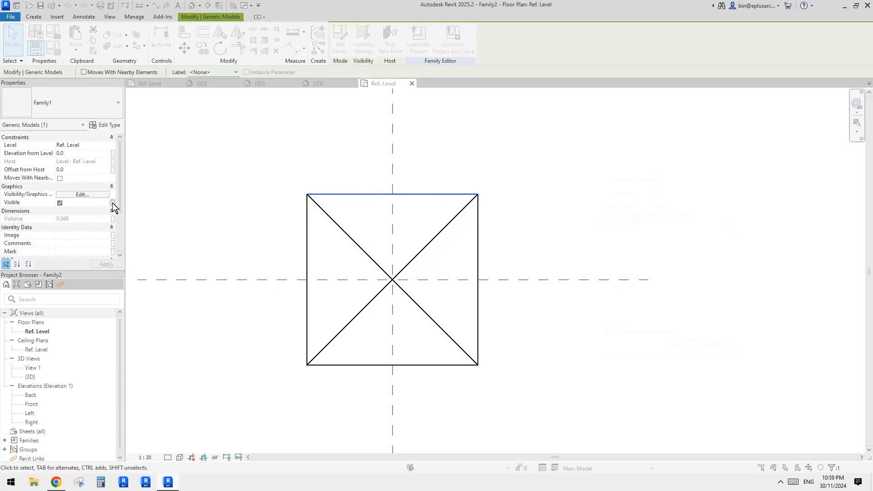
pyautogui.click(605, 325)
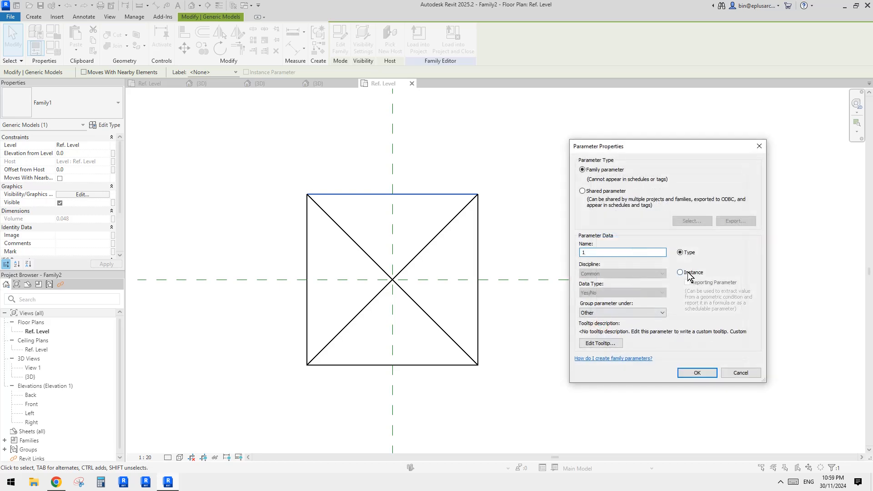
pyautogui.click(697, 372)
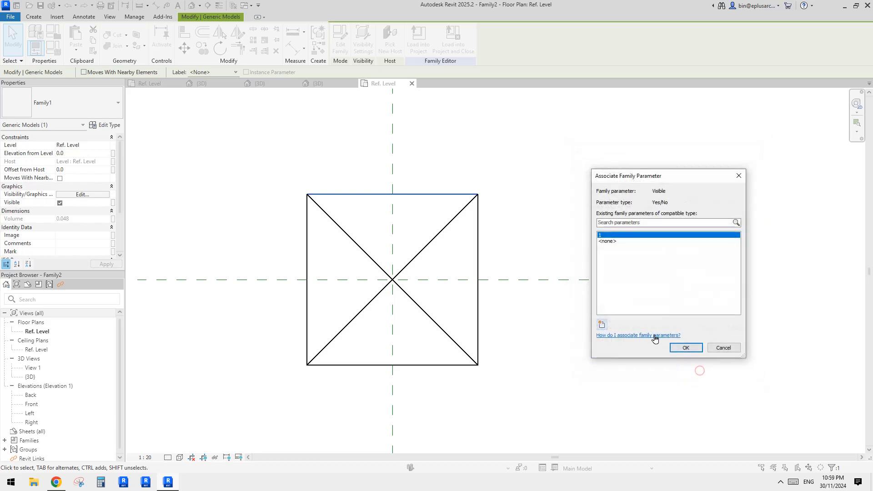
pyautogui.click(687, 345)
# - Control the right vault segment's Visible property with a new instance family parameter named 2
pyautogui.click(479, 250)
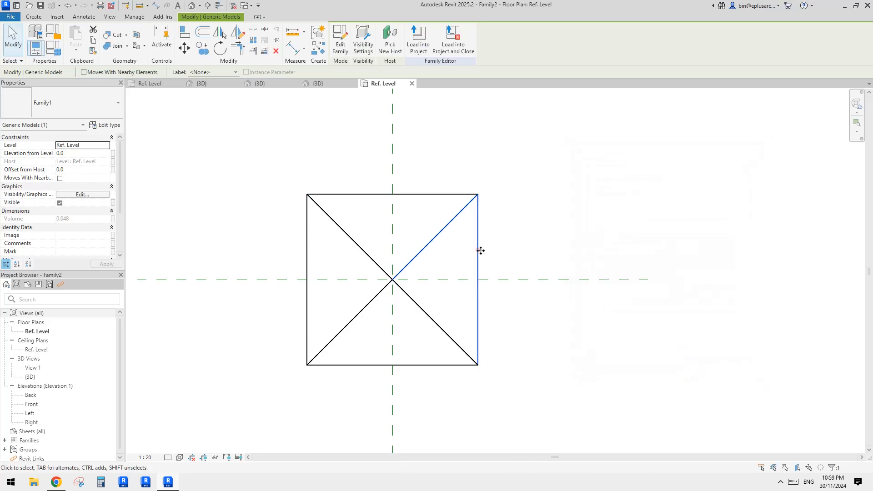
pyautogui.click(113, 202)
pyautogui.click(607, 324)
pyautogui.write('2')
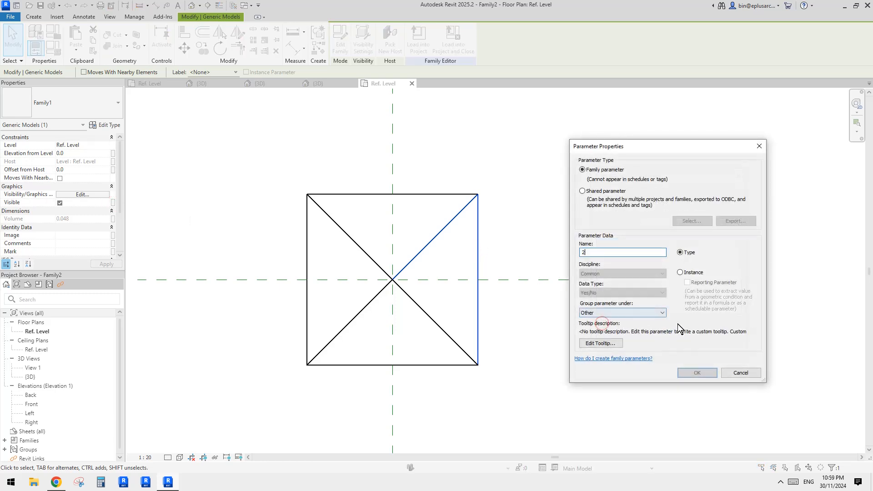
pyautogui.click(703, 371)
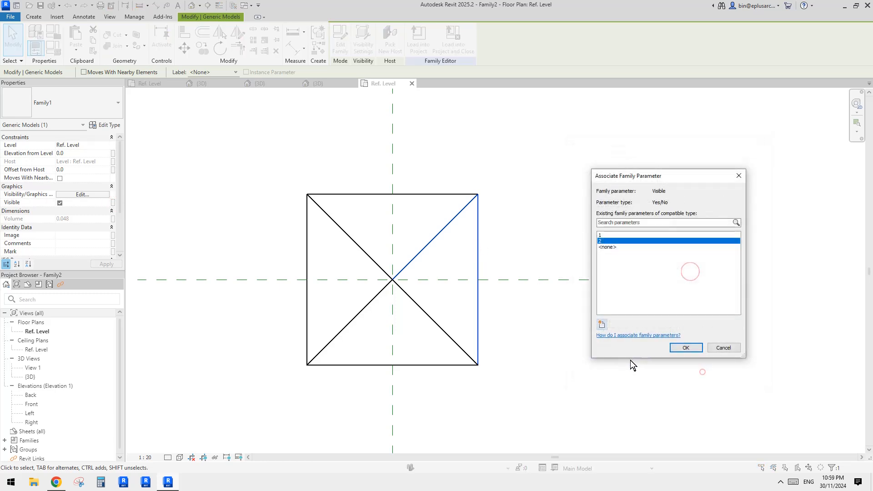
pyautogui.click(683, 347)
# - Associate the lower vault segment's Visible property with a new instance family parameter named 3
pyautogui.click(433, 365)
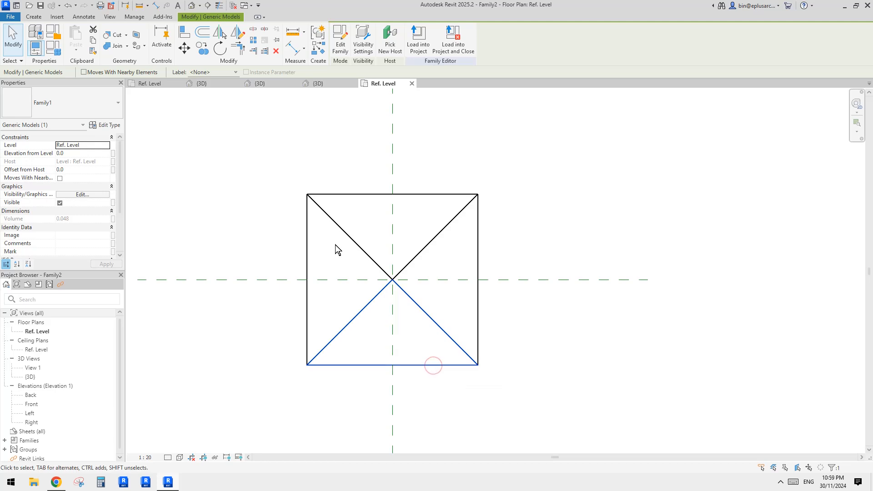
pyautogui.click(113, 203)
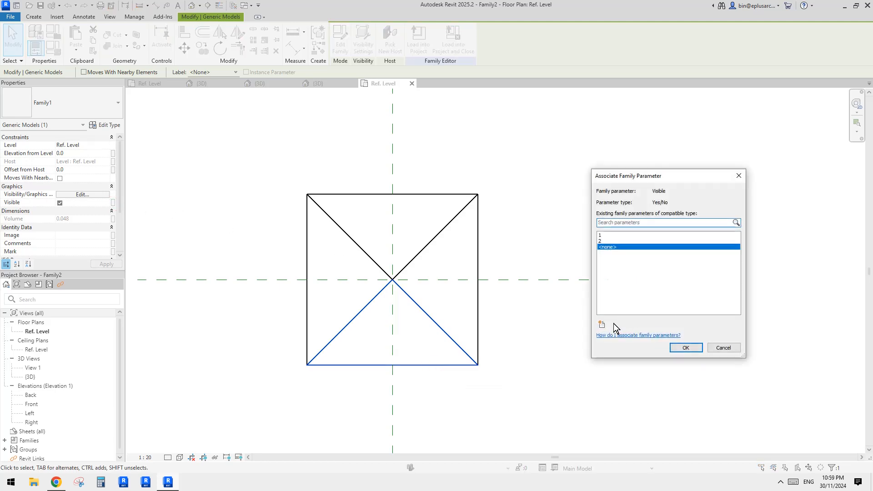
pyautogui.click(603, 326)
pyautogui.write('3')
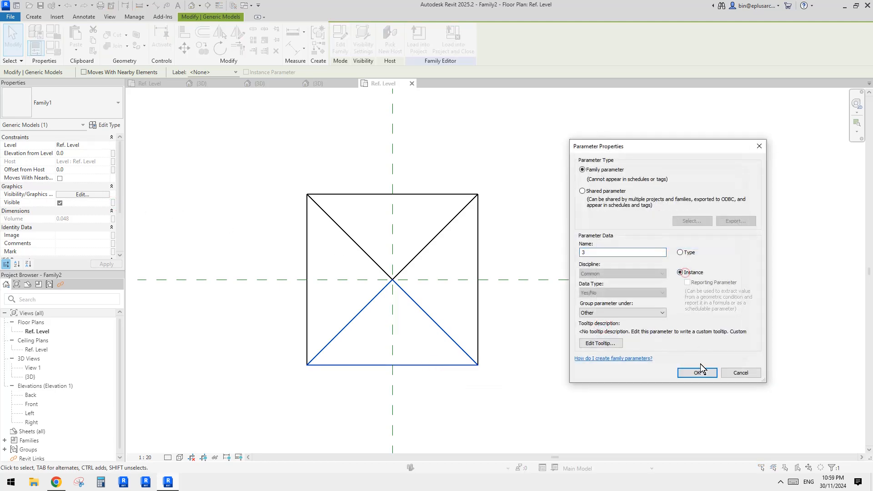
pyautogui.click(697, 372)
pyautogui.click(684, 351)
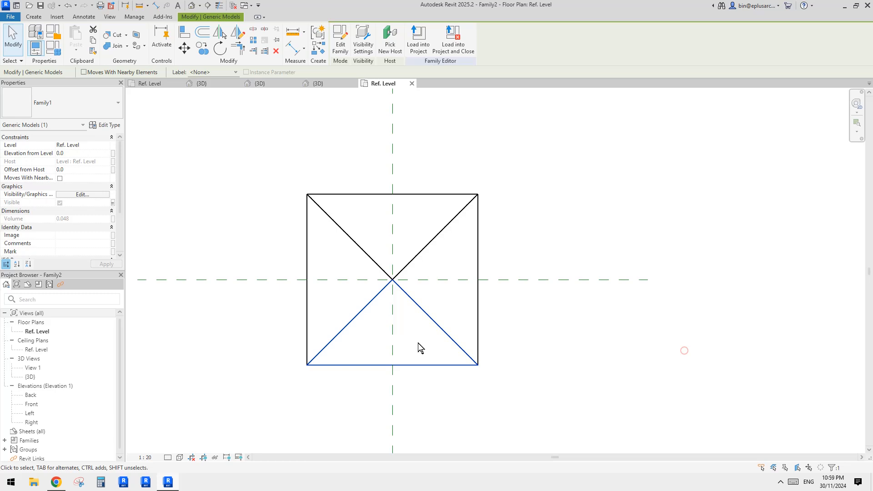
# - Link the left vault segment's Visible property to a new instance family parameter named 4
pyautogui.click(306, 315)
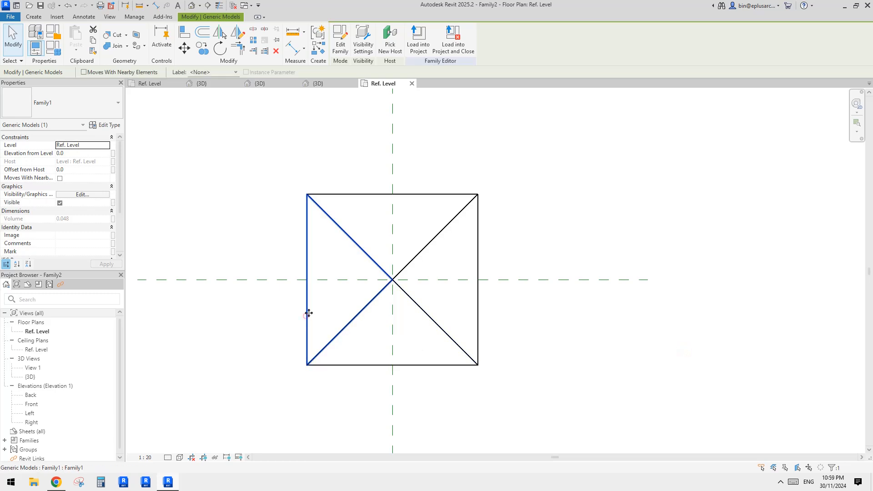
pyautogui.click(113, 203)
pyautogui.click(600, 327)
pyautogui.write('4')
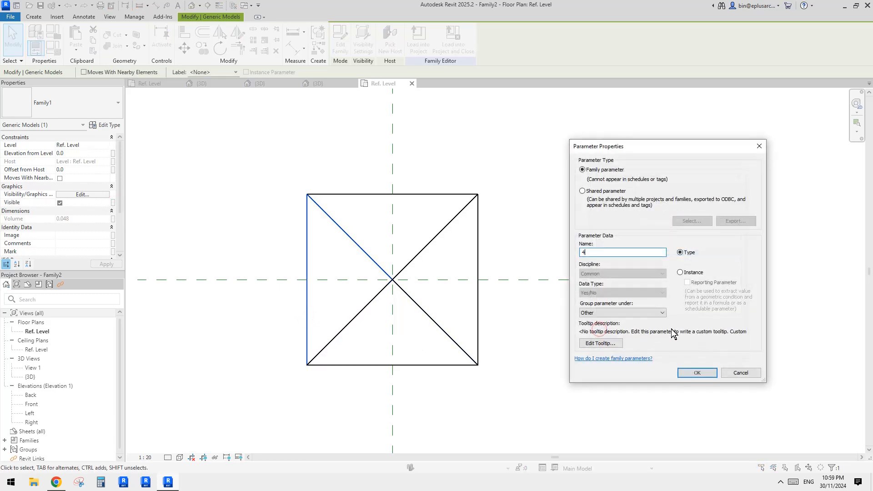
pyautogui.click(702, 371)
pyautogui.click(685, 348)
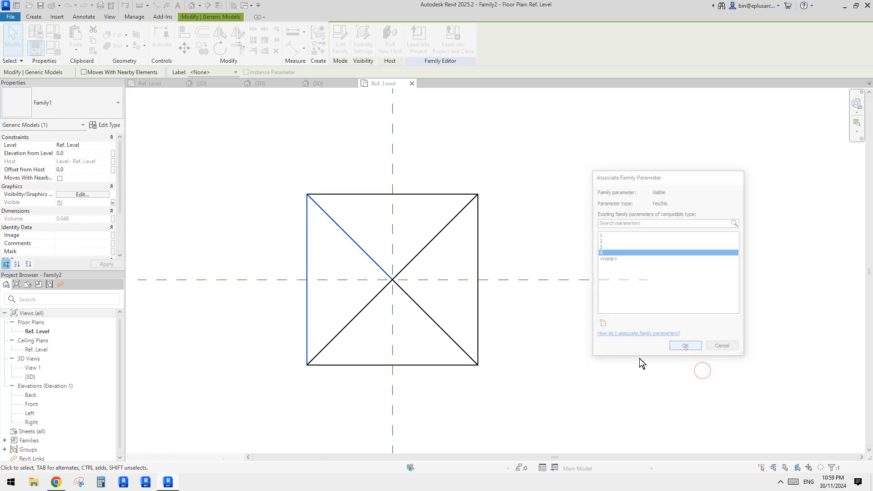
# - Load the updated Family2 into Project2 only
pyautogui.click(572, 346)
pyautogui.click(540, 337)
pyautogui.click(343, 39)
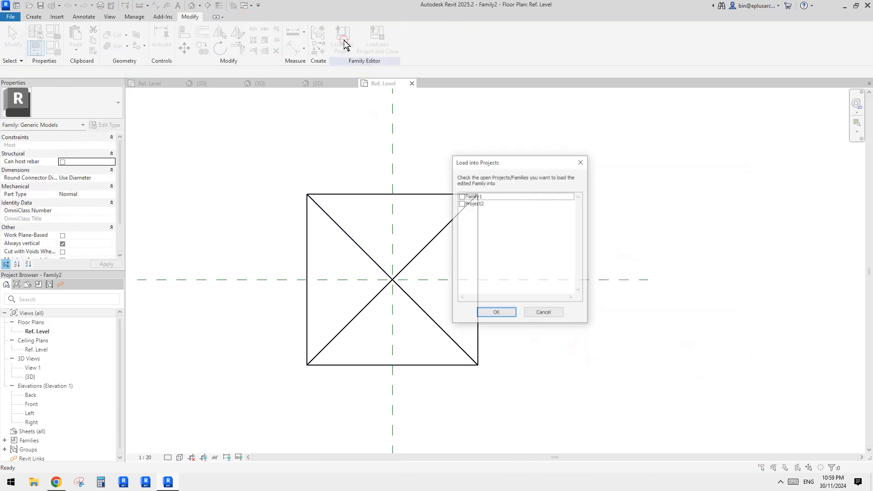
pyautogui.click(461, 203)
pyautogui.click(497, 314)
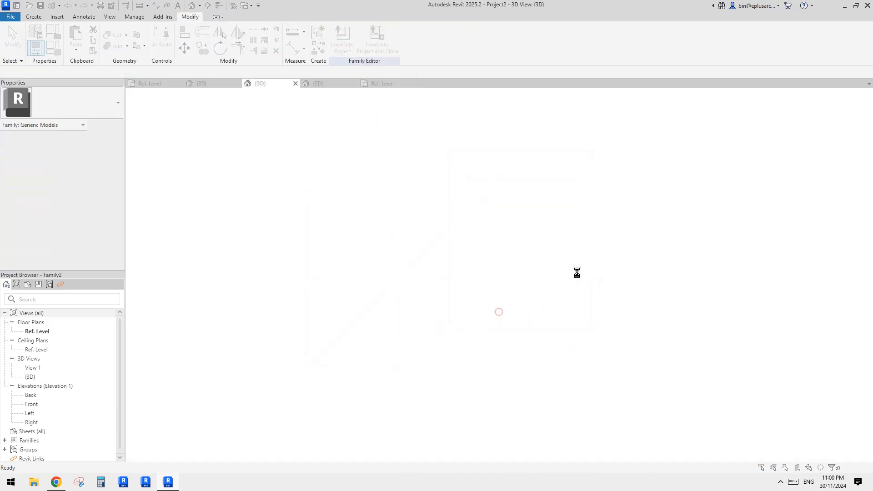
pyautogui.click(423, 217)
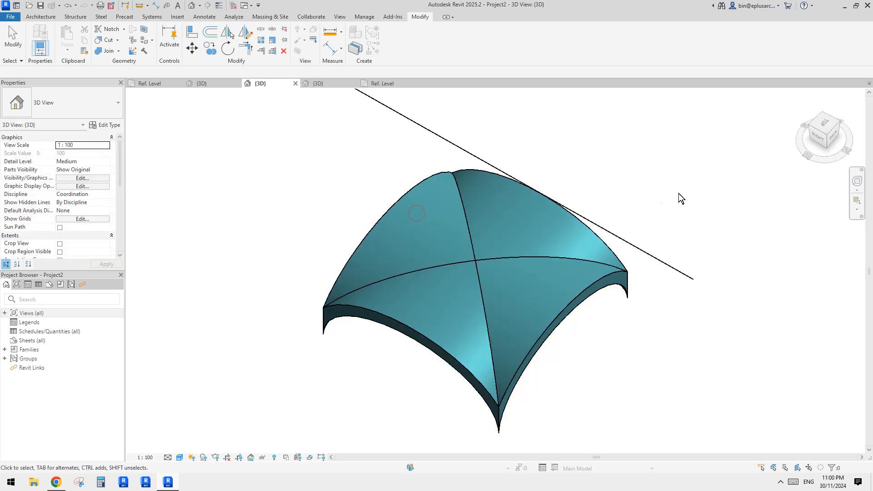
# - Examine the placed vault's instance properties in Project2, including where visibility parameters 1 to 4 are grouped
pyautogui.click(537, 275)
pyautogui.keyDown('shift'); pyautogui.moveTo(537, 276); pyautogui.dragTo(500, 242, button='middle'); pyautogui.keyUp('shift')
pyautogui.scroll(2, 583, 290)
pyautogui.scroll(-4, 68, 215)
pyautogui.scroll(4, 50, 217)
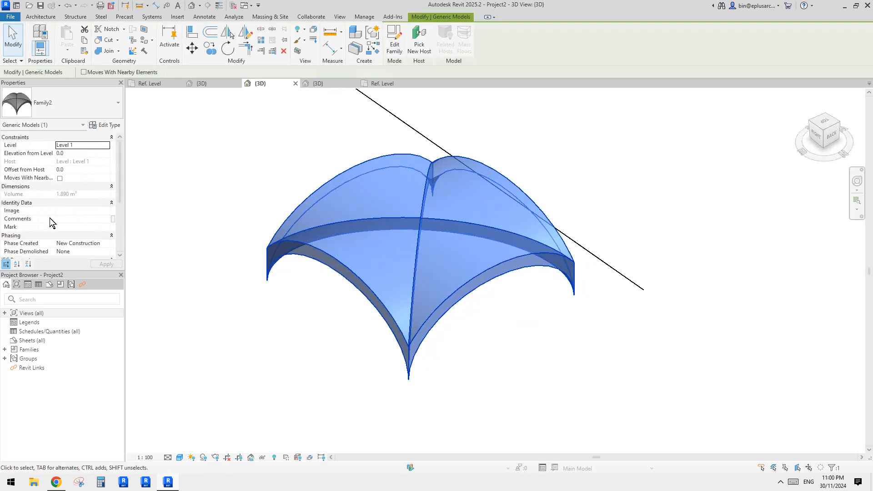
pyautogui.scroll(-4, 50, 217)
pyautogui.scroll(4, 64, 215)
pyautogui.moveTo(200, 179); pyautogui.dragTo(216, 152, button='middle')
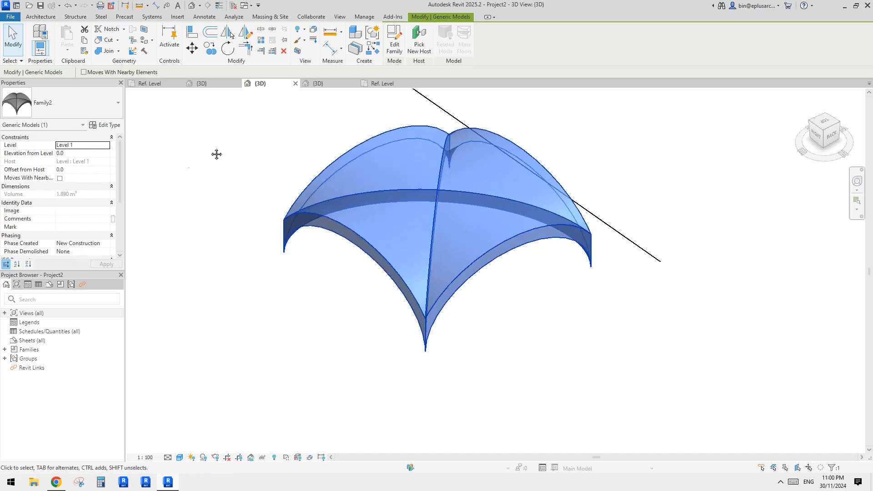
pyautogui.scroll(-4, 64, 216)
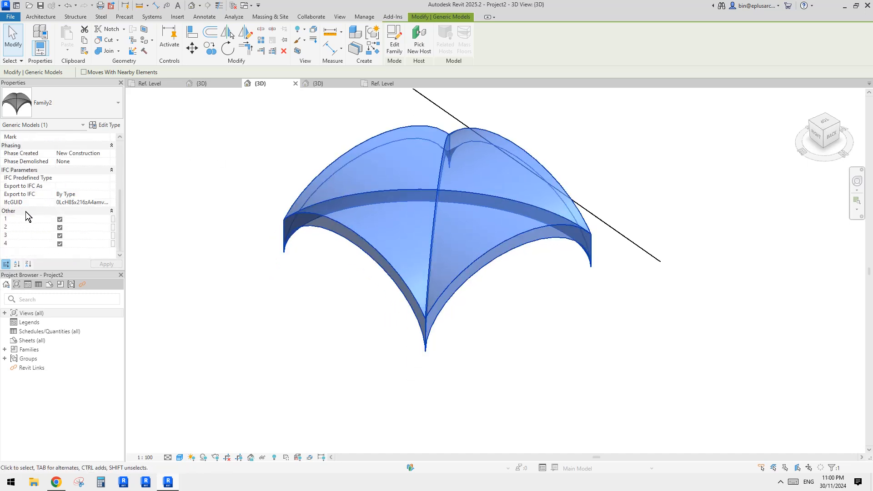
pyautogui.scroll(4, 37, 225)
pyautogui.scroll(-3, 67, 176)
pyautogui.scroll(3, 61, 188)
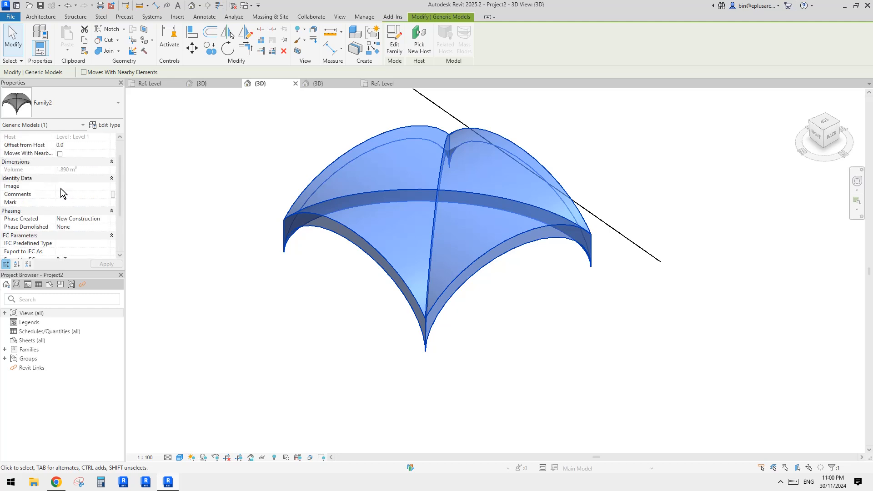
pyautogui.click(258, 141)
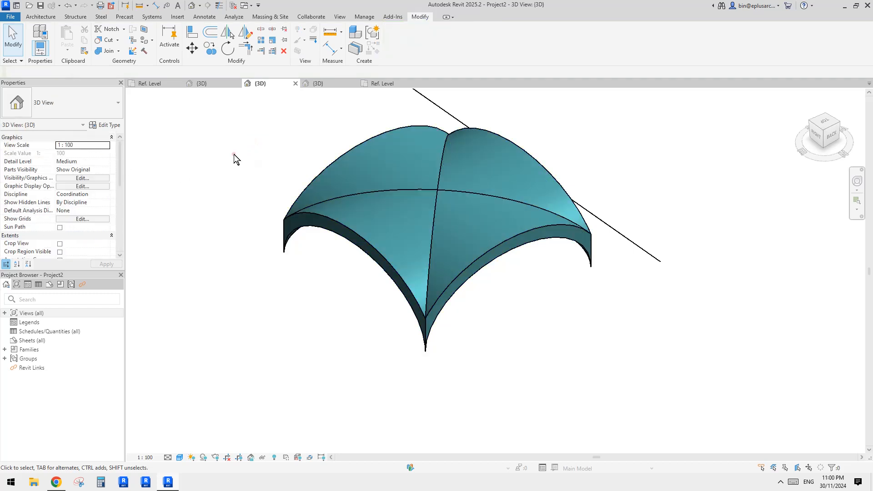
pyautogui.click(401, 204)
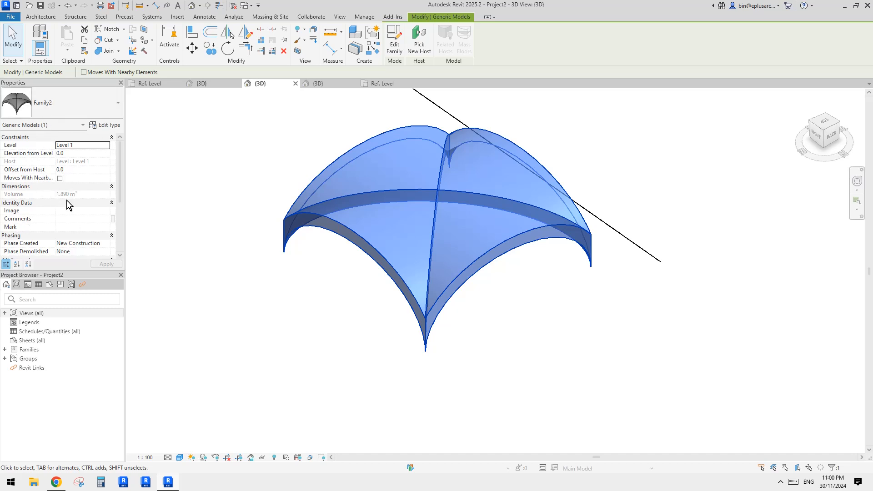
pyautogui.scroll(-3, 66, 201)
pyautogui.scroll(3, 56, 186)
pyautogui.scroll(-4, 59, 198)
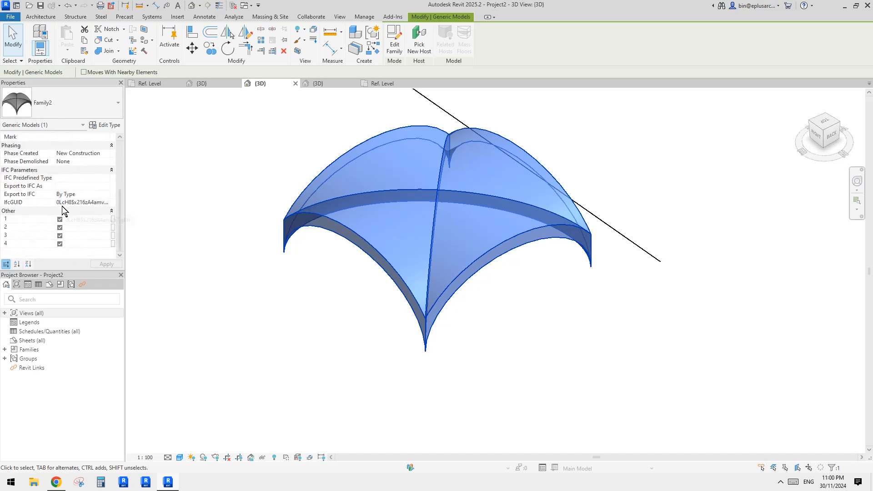
pyautogui.scroll(3, 45, 232)
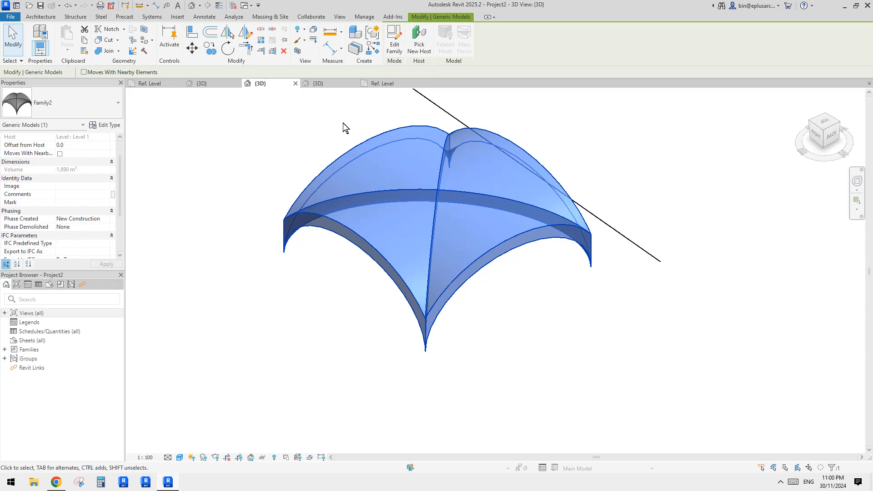
# - Return to Family2 and regroup visibility parameter 1 under Construction in its family types
pyautogui.click(380, 83)
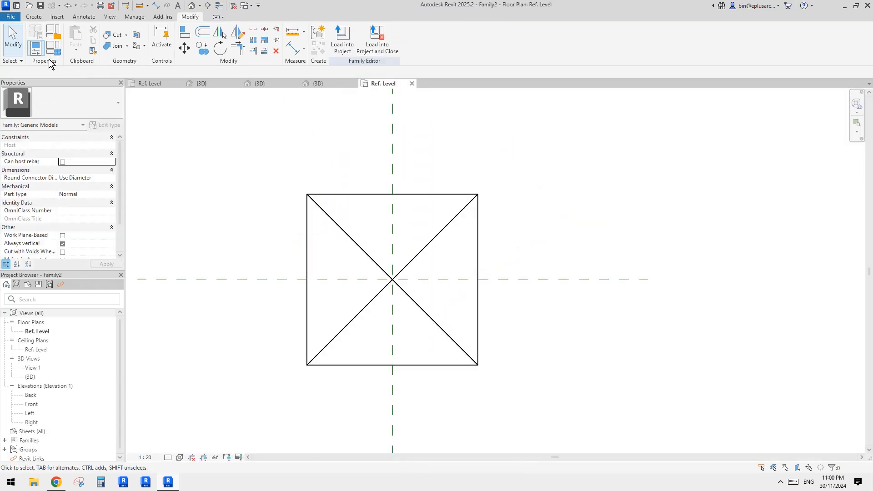
pyautogui.click(53, 47)
pyautogui.click(68, 276)
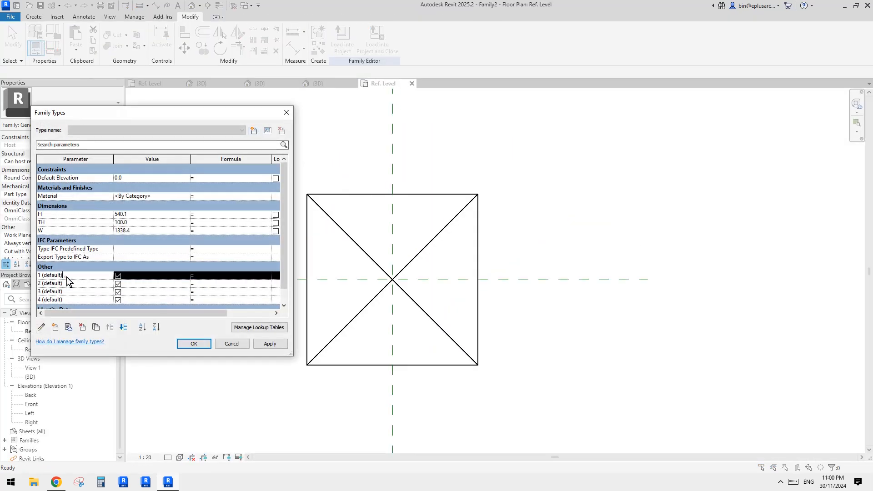
pyautogui.click(40, 327)
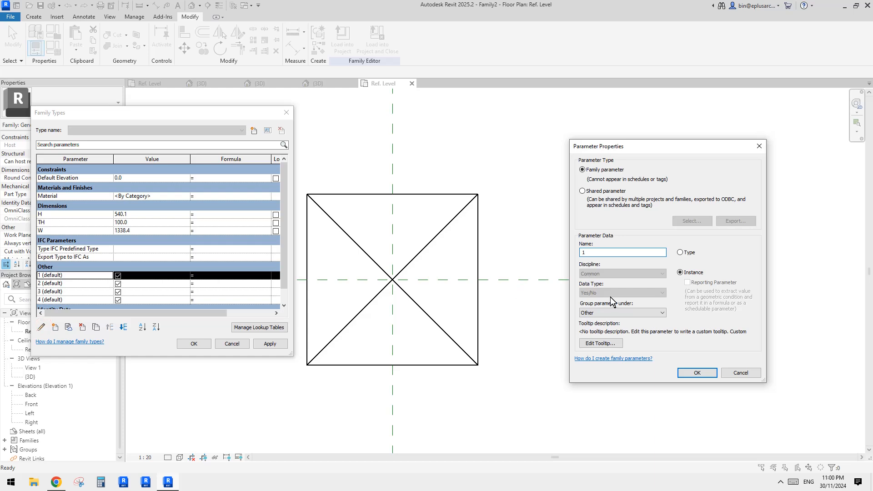
pyautogui.click(625, 312)
pyautogui.moveTo(662, 252); pyautogui.dragTo(662, 186)
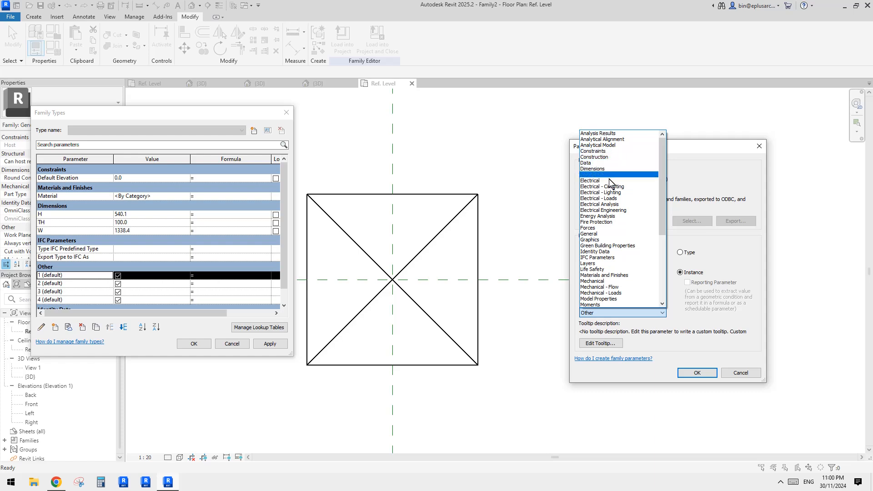
pyautogui.click(604, 158)
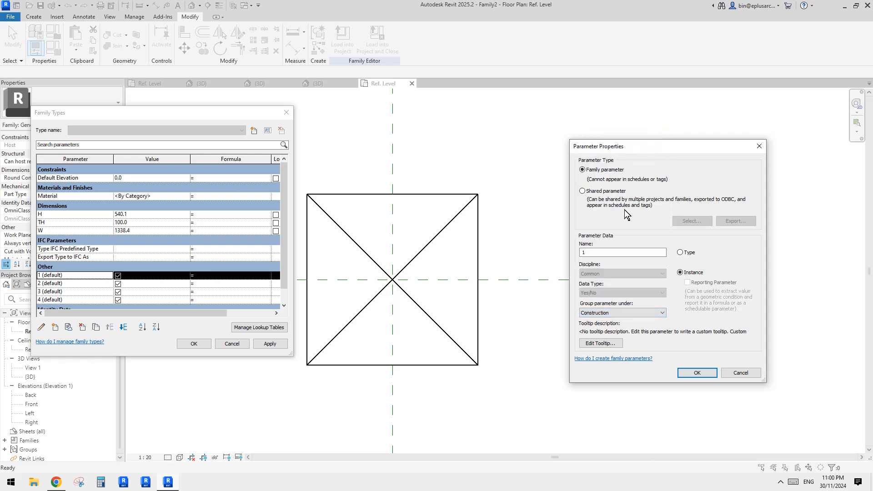
pyautogui.click(696, 373)
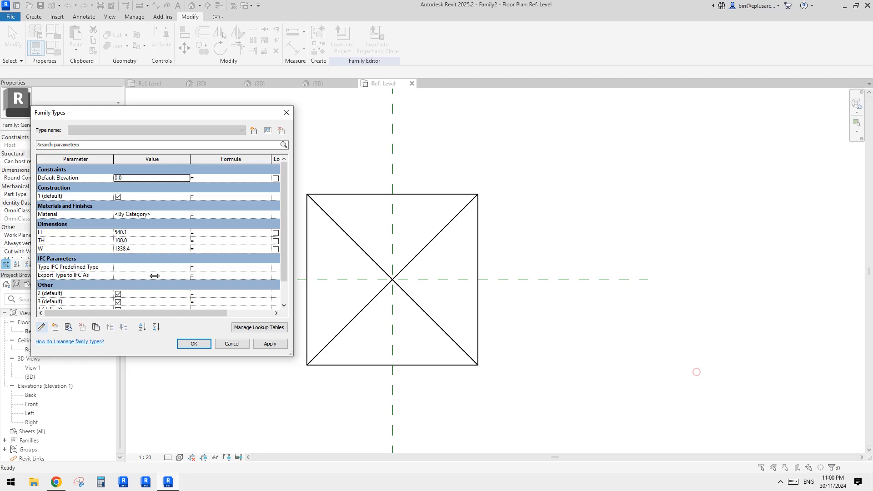
# - Regroup visibility parameter 2 under Construction in the family types
pyautogui.click(85, 292)
pyautogui.click(42, 327)
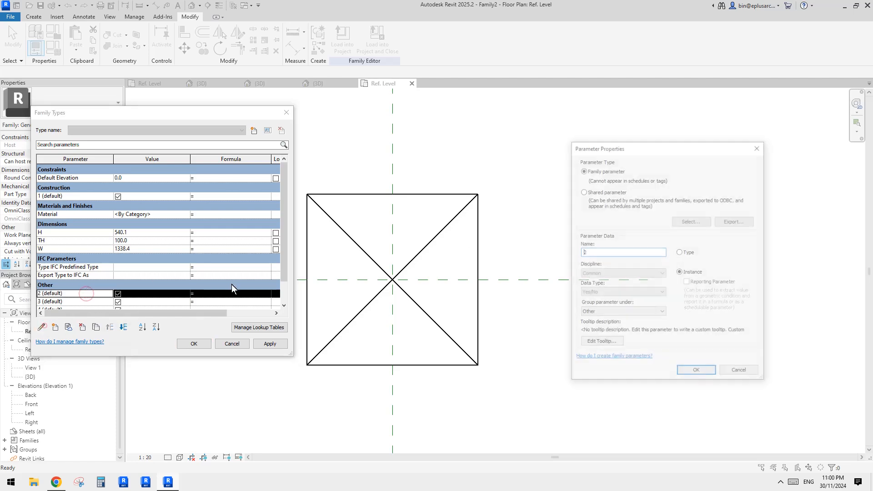
pyautogui.click(654, 313)
pyautogui.scroll(5, 624, 197)
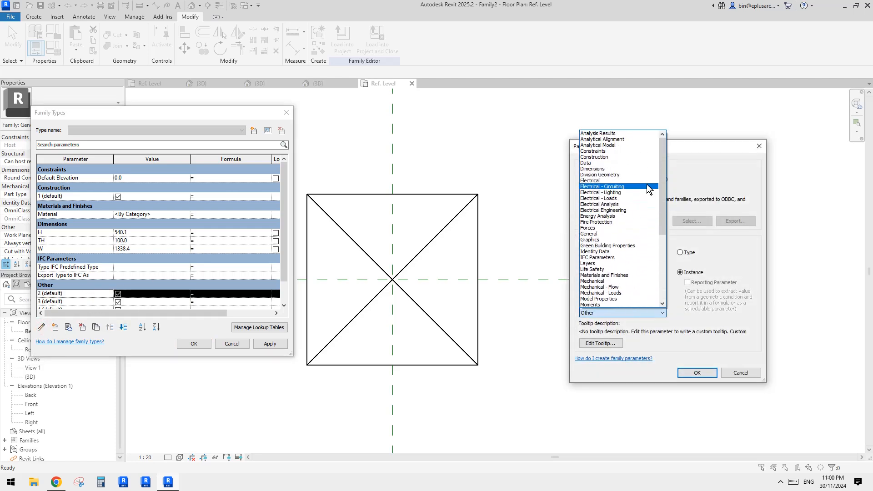
pyautogui.click(599, 157)
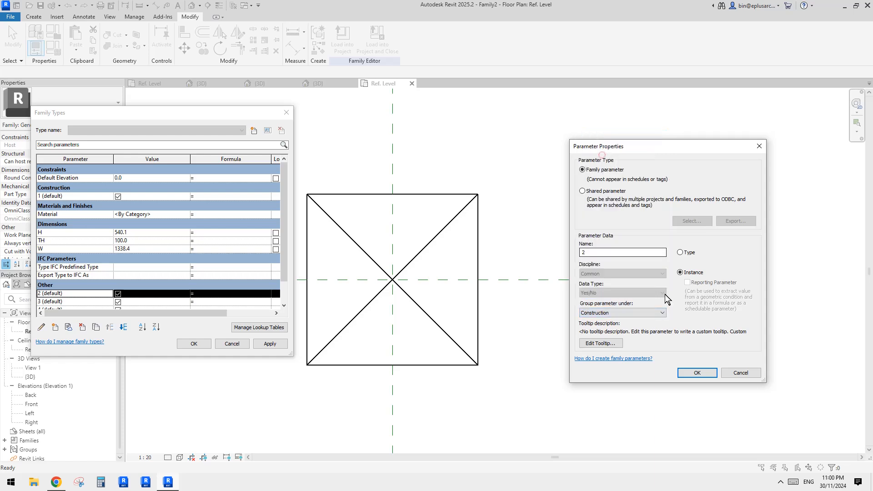
pyautogui.click(696, 372)
# - Regroup visibility parameter 3 under Construction in the family types
pyautogui.click(68, 274)
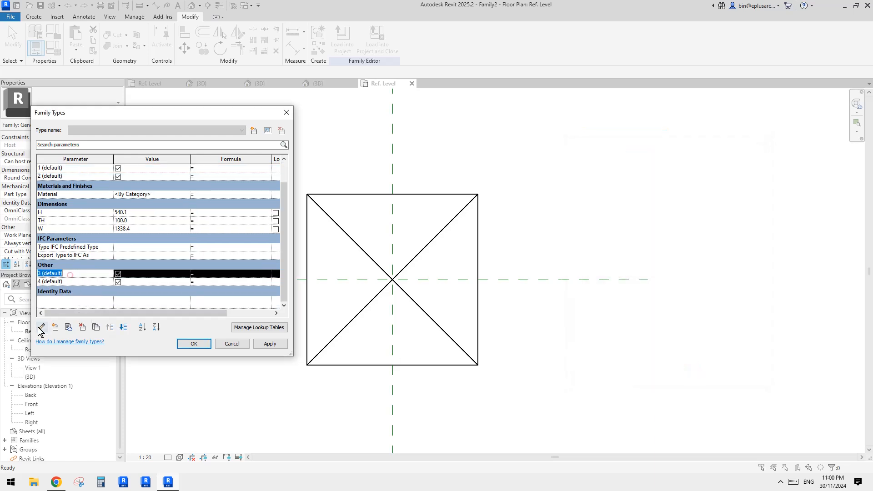
pyautogui.click(41, 327)
pyautogui.click(657, 313)
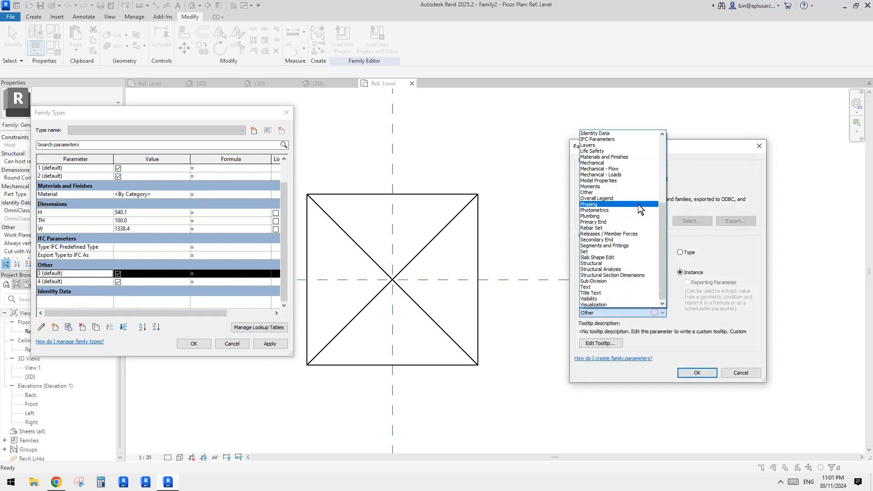
pyautogui.scroll(10, 636, 207)
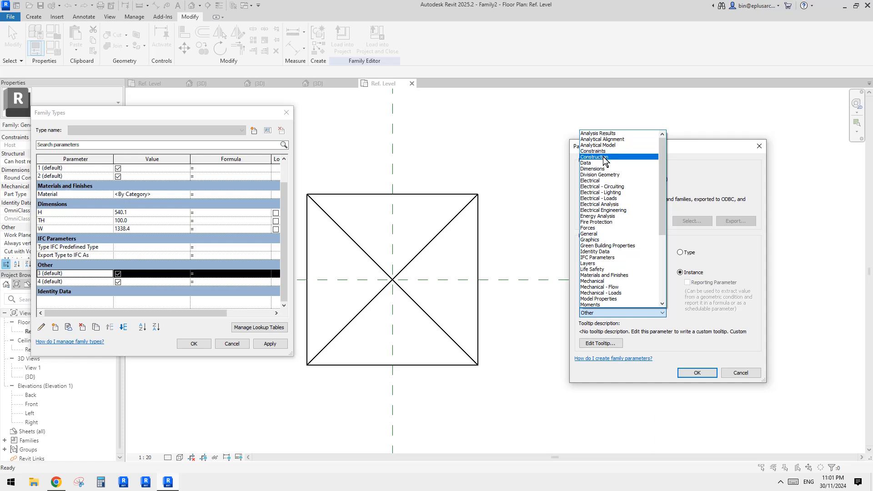
pyautogui.click(599, 157)
pyautogui.click(704, 373)
# - Regroup visibility parameter 4 under Construction and accept the family type changes
pyautogui.click(74, 282)
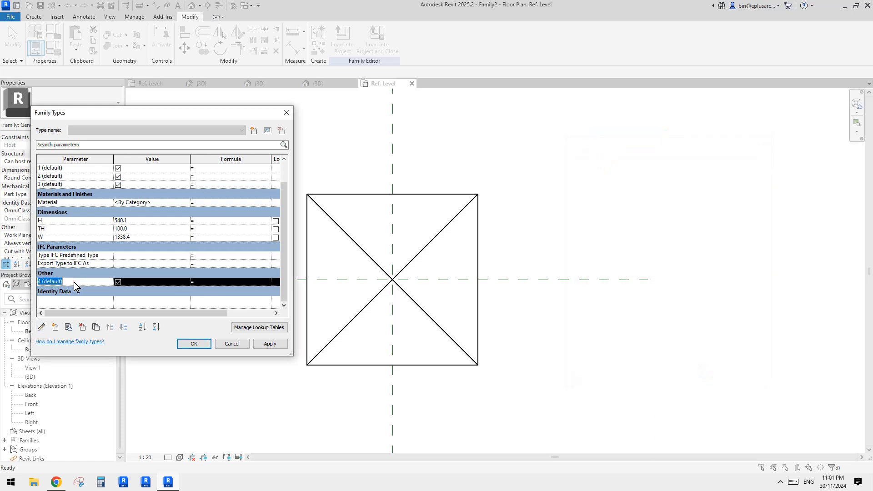
pyautogui.click(42, 327)
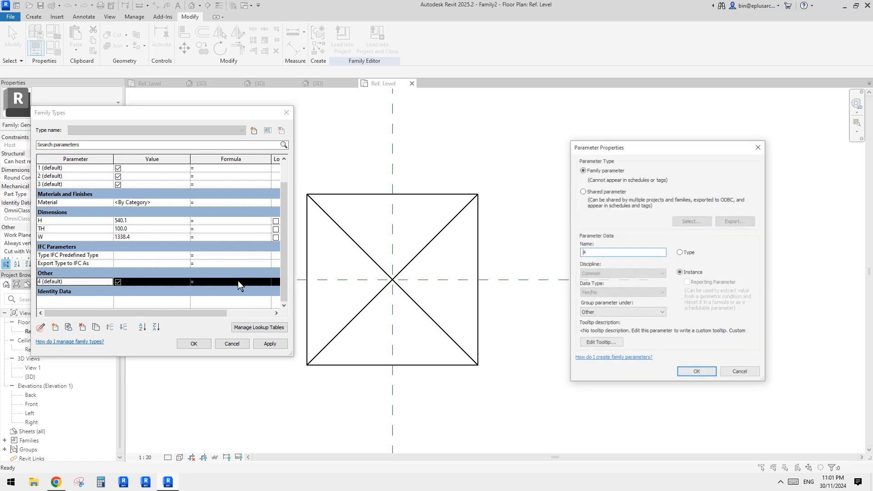
pyautogui.click(625, 313)
pyautogui.scroll(10, 617, 241)
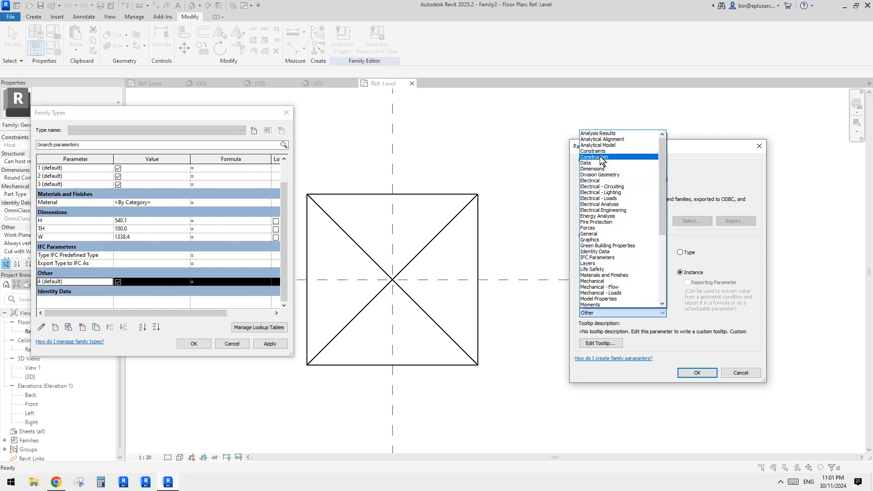
pyautogui.click(600, 157)
pyautogui.click(697, 373)
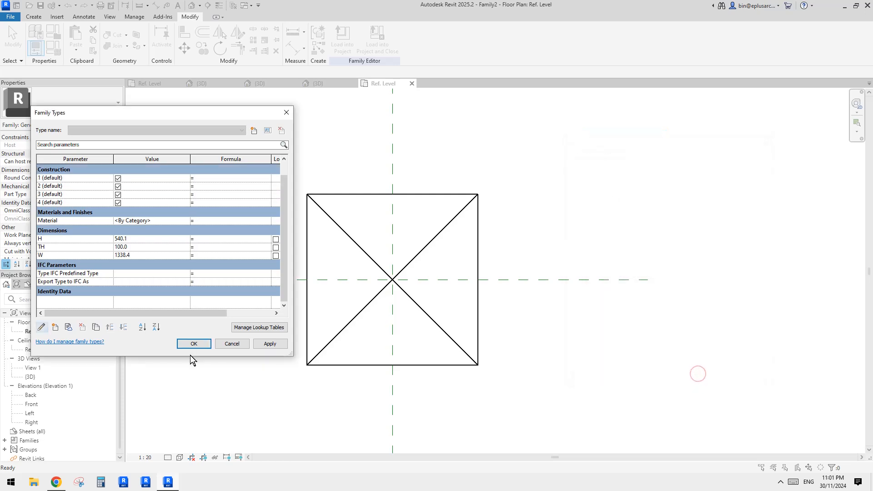
pyautogui.click(194, 344)
# - Load the updated Family2 into Project2 only and update the existing vault there
pyautogui.click(337, 52)
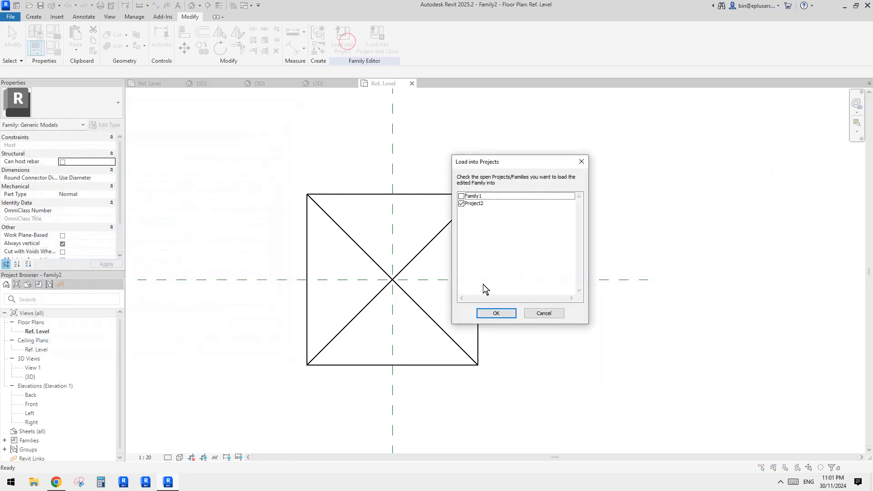
pyautogui.click(504, 313)
pyautogui.click(449, 217)
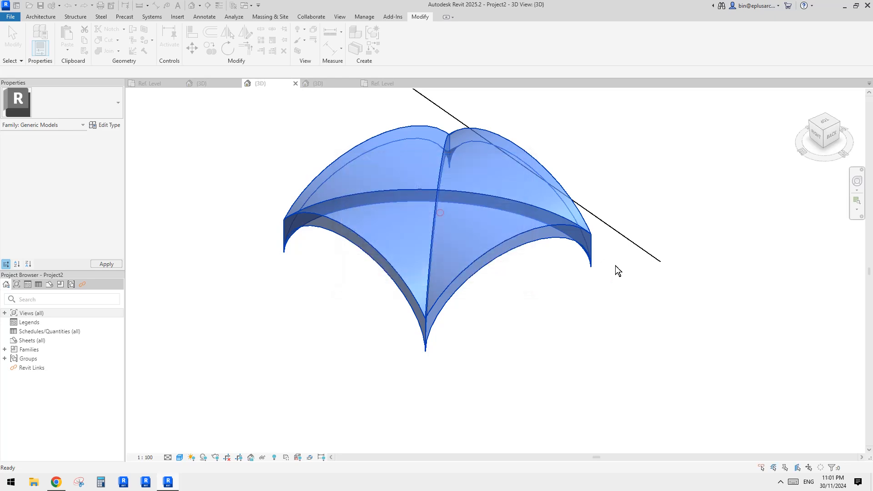
pyautogui.click(509, 223)
pyautogui.click(207, 181)
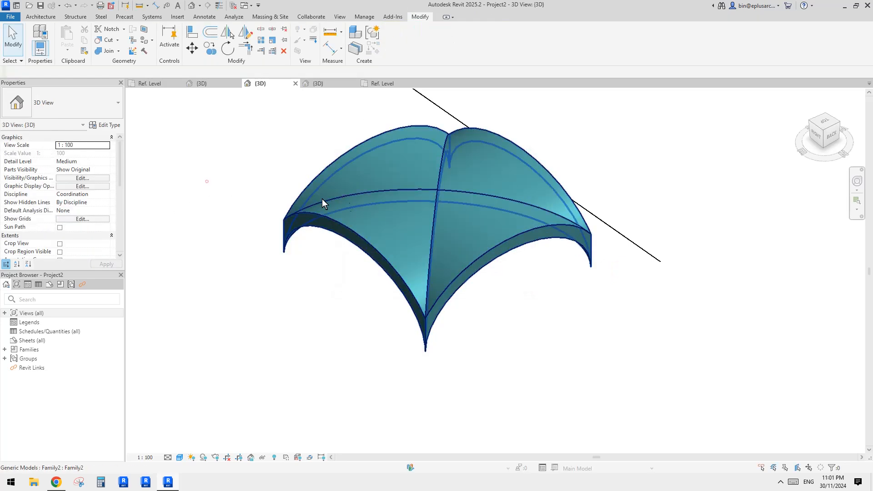
# - Test the placed vault's visibility parameters by switching 1, 2 and 3 off and back on
pyautogui.click(361, 198)
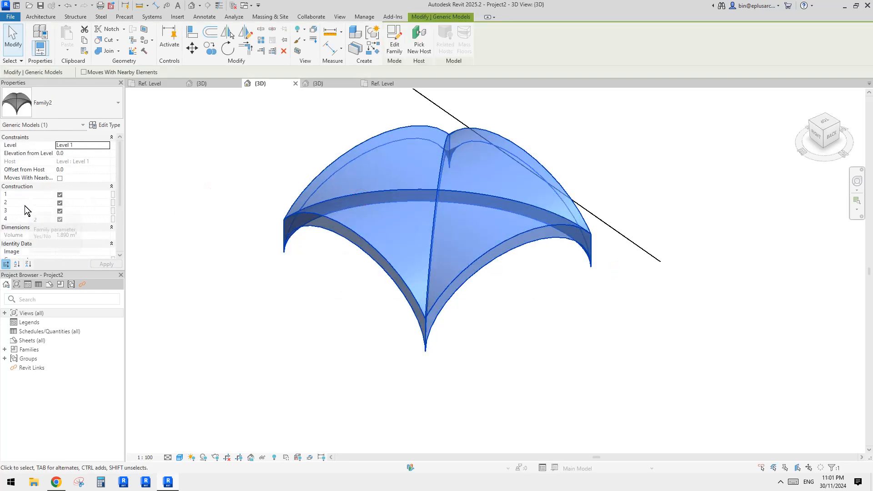
pyautogui.click(272, 174)
pyautogui.click(294, 158)
pyautogui.keyDown('shift'); pyautogui.moveTo(294, 158); pyautogui.dragTo(362, 246, button='middle'); pyautogui.keyUp('shift')
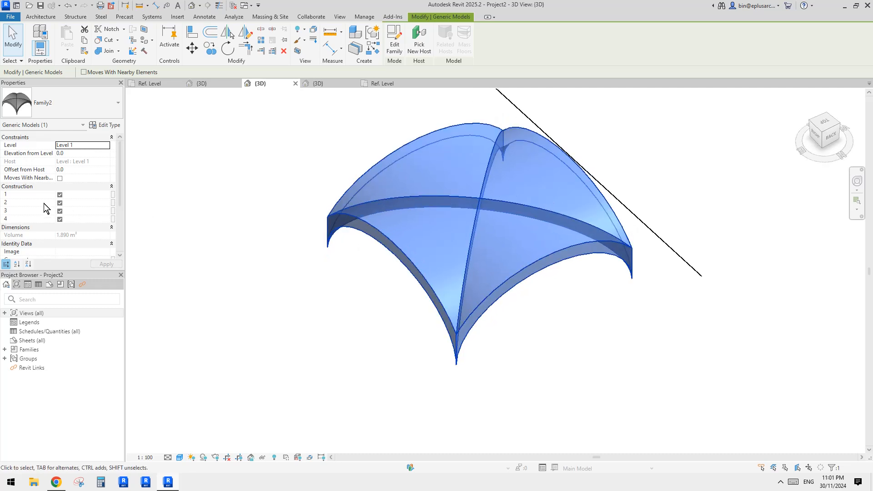
pyautogui.click(60, 194)
pyautogui.click(60, 203)
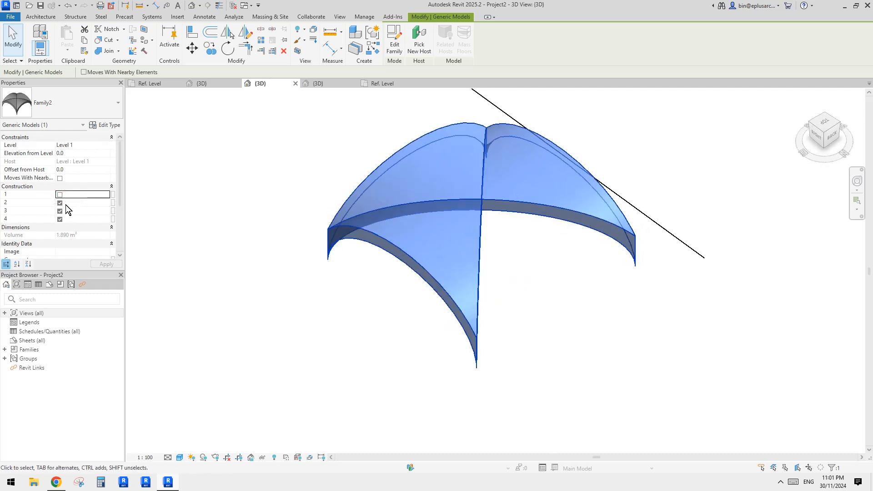
pyautogui.click(60, 211)
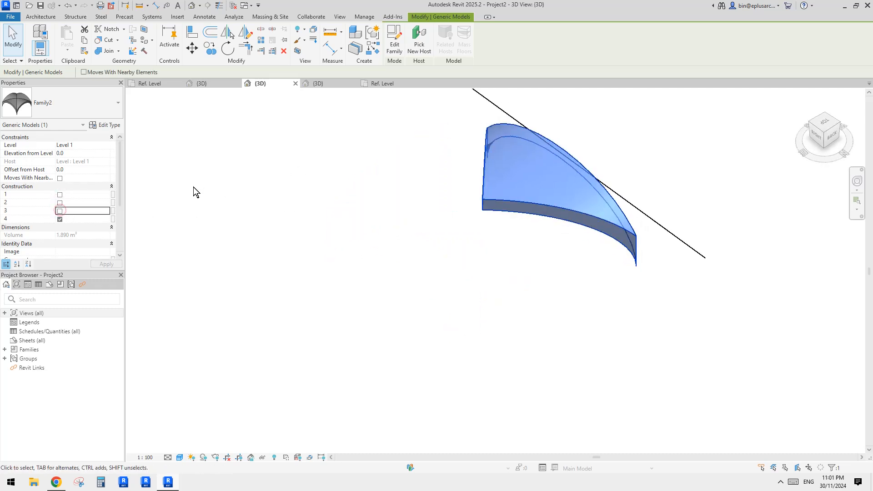
pyautogui.click(60, 202)
pyautogui.click(60, 195)
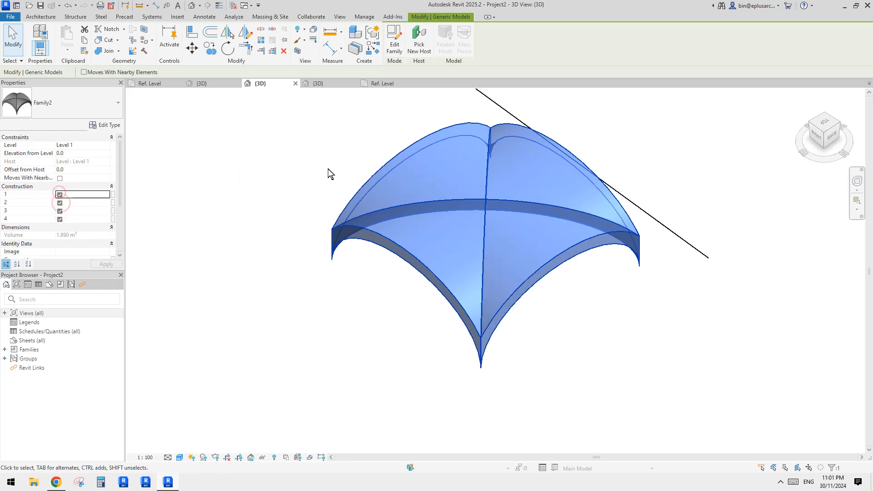
pyautogui.press('Escape')
# - Switch to Chrome to check the historical vaults reference photo on Reddit and return to Revit
pyautogui.scroll(-1, 447, 217)
pyautogui.keyDown('shift'); pyautogui.moveTo(474, 248); pyautogui.dragTo(118, 381, button='middle'); pyautogui.keyUp('shift')
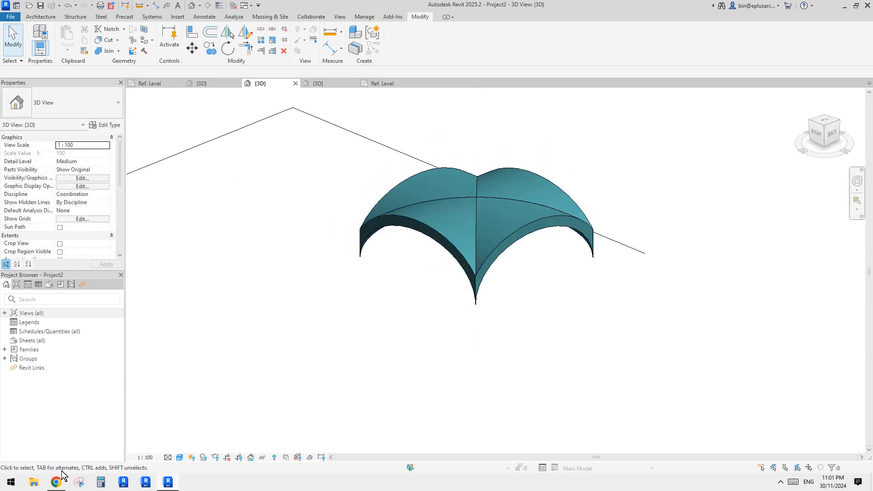
pyautogui.click(57, 482)
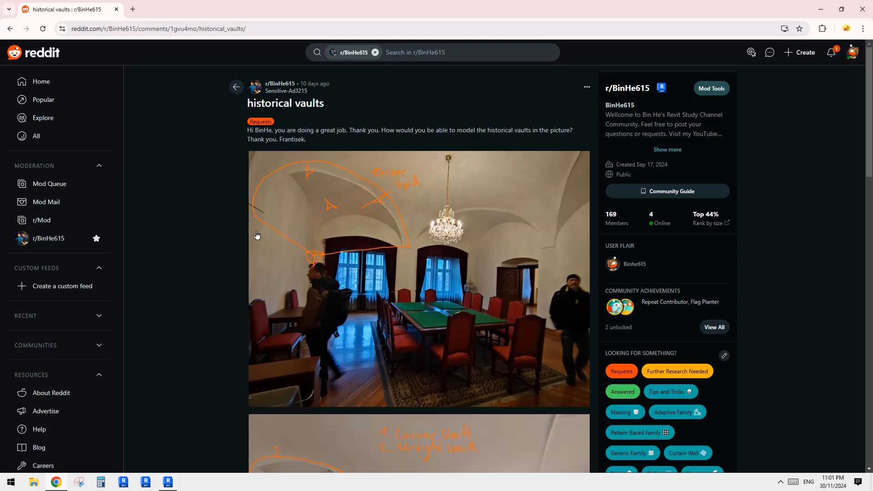
pyautogui.click(167, 483)
# - In the top view of the 3D model, draw a horizontal Wall 1 beside the vault, 3000 mm high and 3000 mm long
pyautogui.scroll(-1, 408, 330)
pyautogui.keyDown('shift'); pyautogui.moveTo(408, 330); pyautogui.dragTo(416, 413, button='middle'); pyautogui.keyUp('shift')
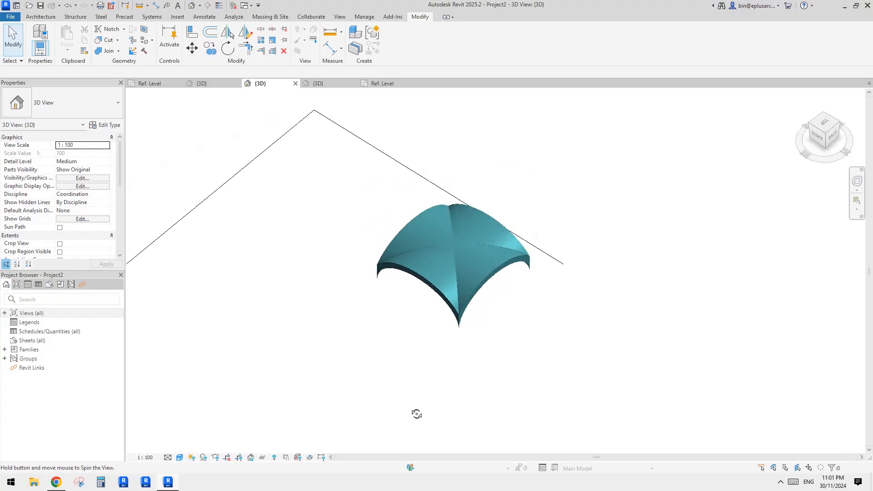
pyautogui.click(818, 125)
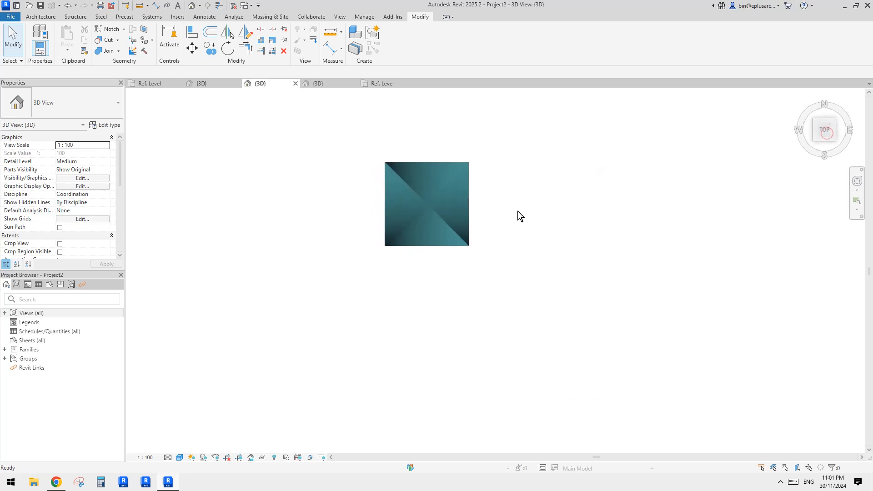
pyautogui.press('w')
pyautogui.press('a')
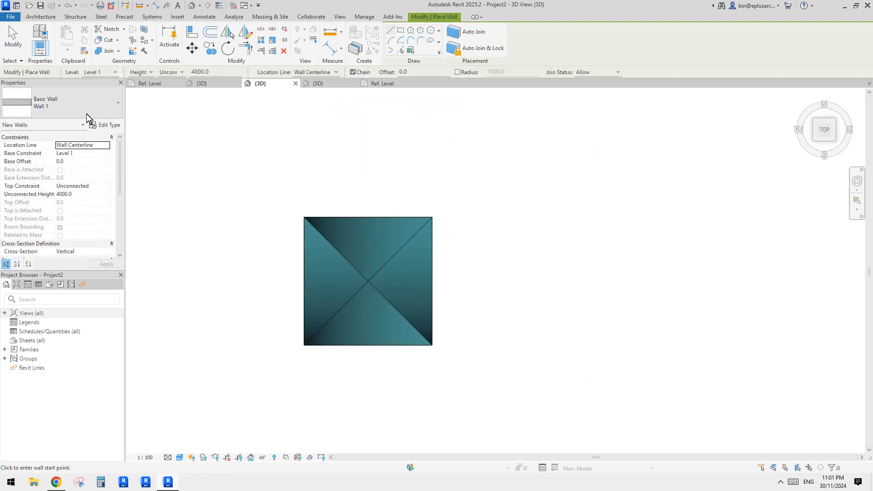
pyautogui.click(461, 203)
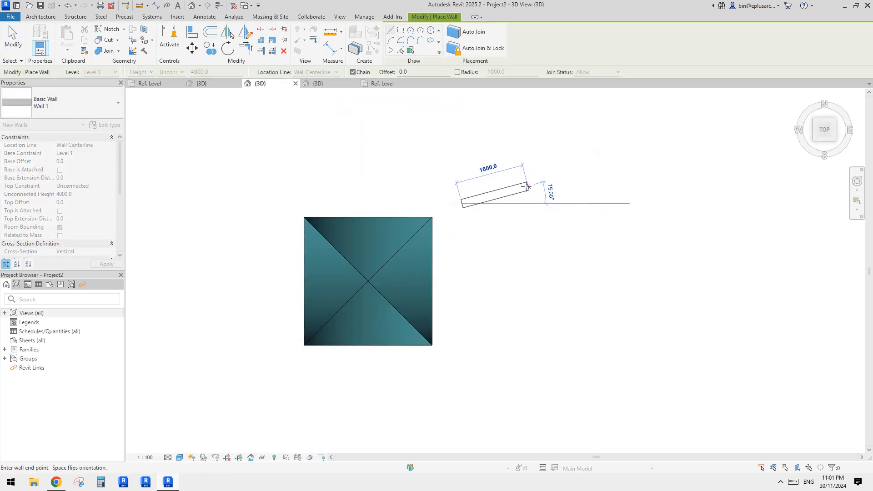
pyautogui.press('Escape')
pyautogui.click(91, 194)
pyautogui.write('3')
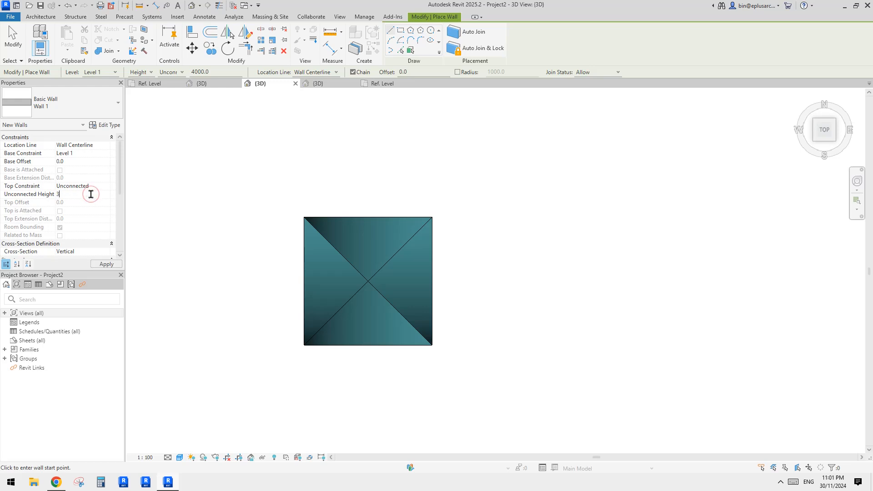
pyautogui.click(484, 213)
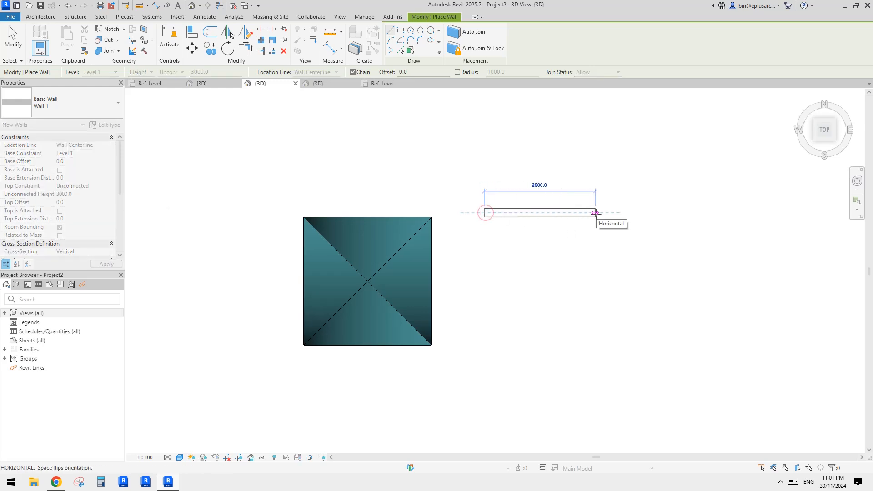
pyautogui.click(613, 213)
pyautogui.press('Escape')
pyautogui.press('Escape')
# - Copy the horizontal wall to a spot below the original, next to the vault
pyautogui.click(519, 212)
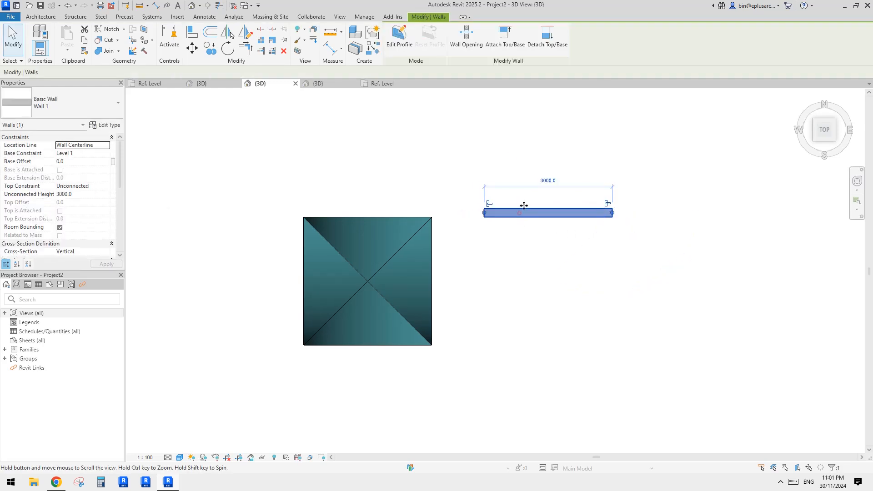
pyautogui.moveTo(547, 211); pyautogui.dragTo(532, 207, button='middle')
pyautogui.press('c')
pyautogui.press('o')
pyautogui.click(549, 253)
pyautogui.click(499, 337)
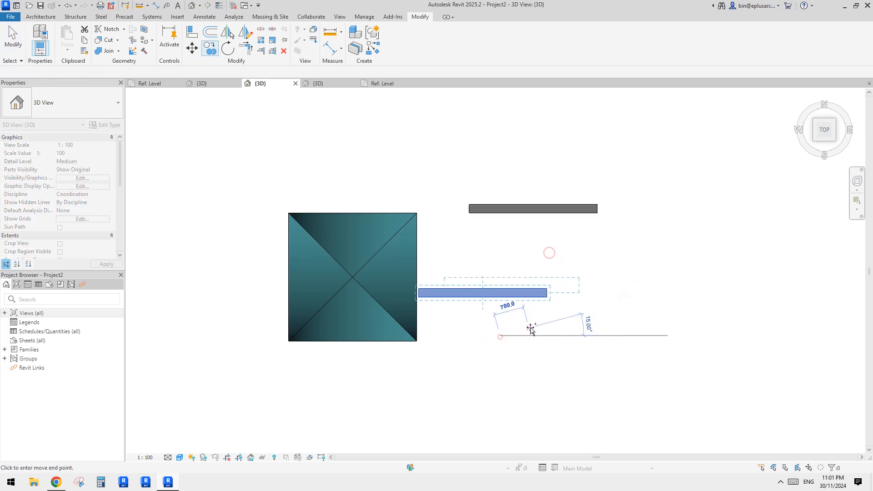
# - Rotate the copied wall 90 degrees to stand vertically in plan and delete the leftover horizontal copy
pyautogui.press('r')
pyautogui.press('o')
pyautogui.click(591, 360)
pyautogui.write('90')
pyautogui.press('Return')
pyautogui.press('Escape')
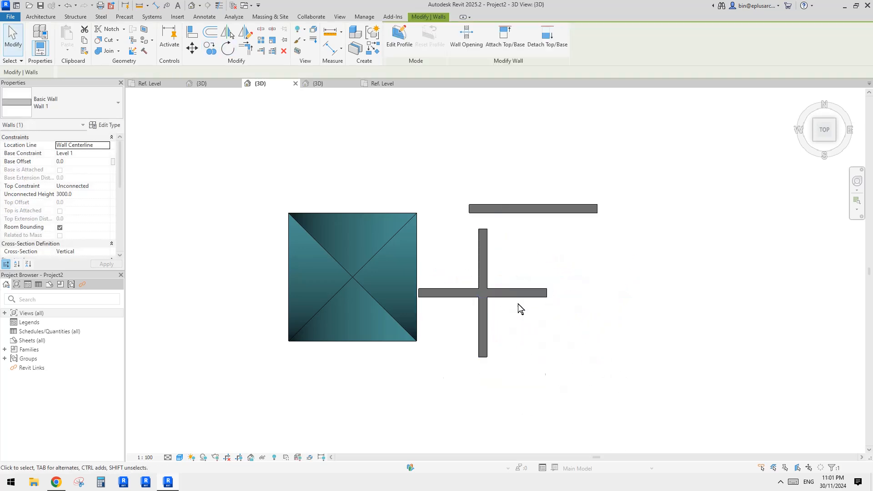
pyautogui.click(529, 296)
pyautogui.press('Delete')
pyautogui.scroll(1, 475, 277)
pyautogui.click(483, 282)
pyautogui.press('m')
pyautogui.press('v')
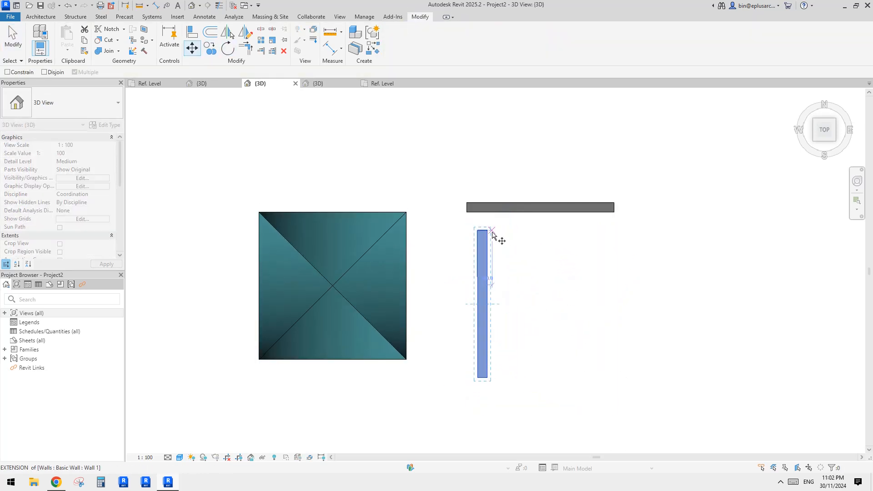
pyautogui.press('Escape')
pyautogui.press('Escape')
# - Move the vertical wall so its upper inner corner meets the lower-left corner of the horizontal wall, forming an L
pyautogui.scroll(1, 542, 304)
pyautogui.moveTo(542, 305); pyautogui.dragTo(506, 295, button='middle')
pyautogui.click(444, 249)
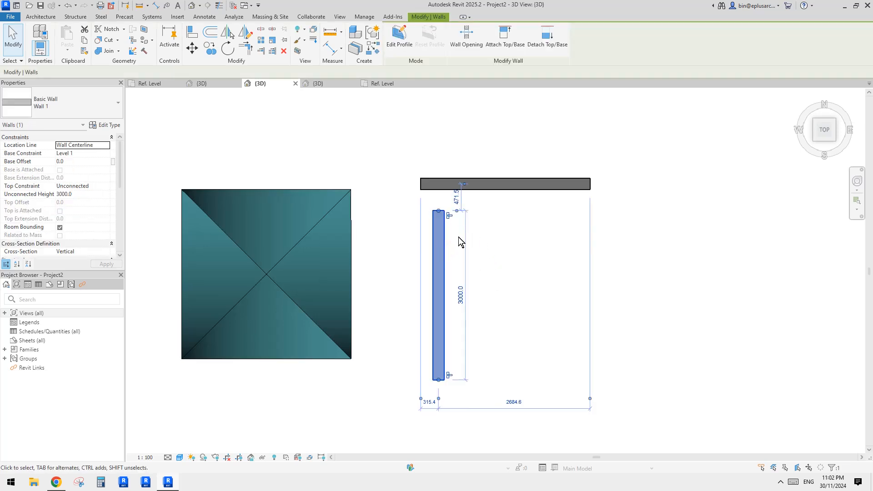
pyautogui.moveTo(458, 240); pyautogui.dragTo(462, 248, button='middle')
pyautogui.press('m')
pyautogui.press('v')
pyautogui.click(447, 219)
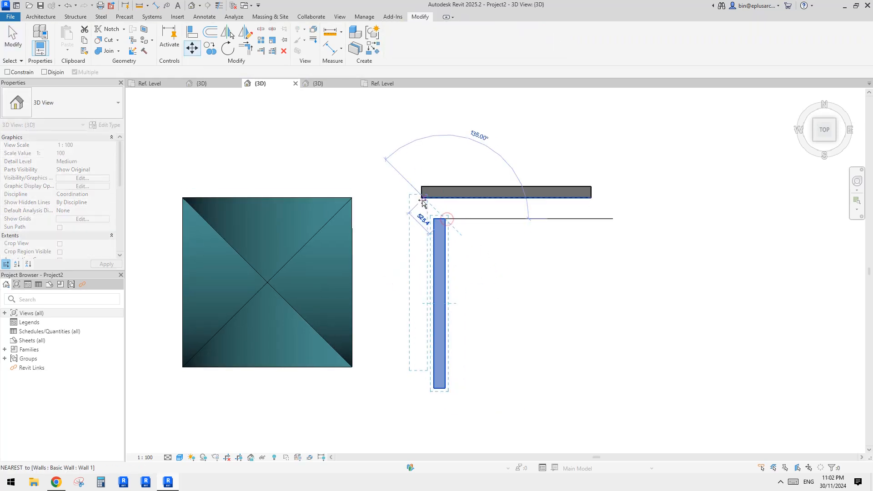
pyautogui.click(422, 198)
pyautogui.click(388, 275)
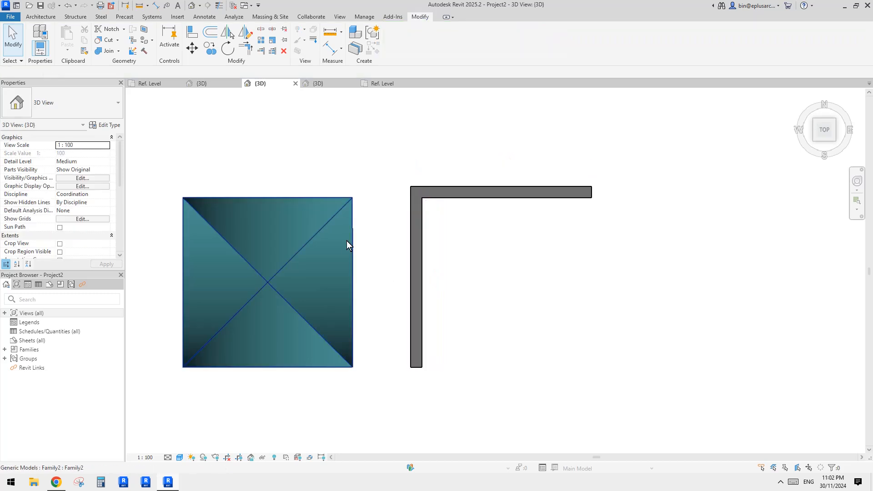
# - Move the vault so its upper-left corner sits in the inside corner of the L-shaped walls
pyautogui.click(346, 241)
pyautogui.moveTo(325, 248); pyautogui.dragTo(345, 251, button='middle')
pyautogui.press('m')
pyautogui.press('v')
pyautogui.click(201, 200)
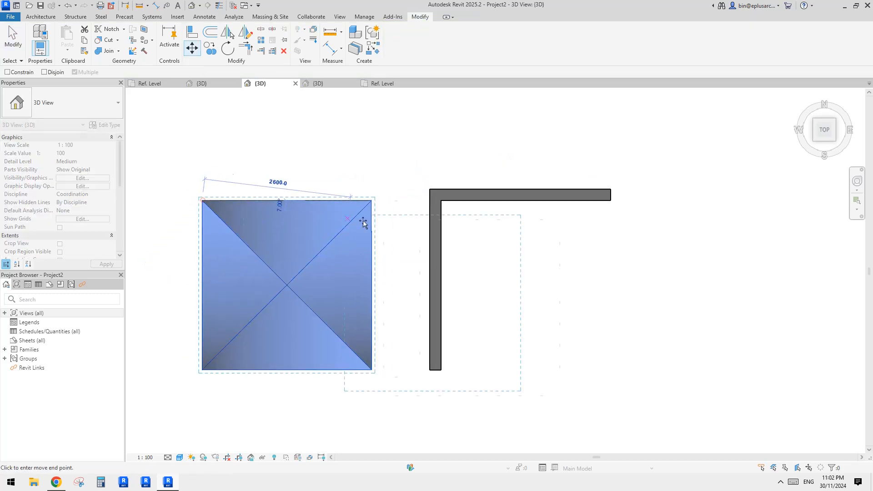
pyautogui.click(441, 200)
pyautogui.moveTo(576, 249); pyautogui.dragTo(582, 251, button='middle')
pyautogui.click(689, 291)
# - Mirror a copy of the left wall about a line from the vault's upper edge midpoint and delete the mirrored wall
pyautogui.click(438, 213)
pyautogui.moveTo(492, 240)
pyautogui.mouseDown(button='middle')
pyautogui.moveTo(450, 235)
pyautogui.moveTo(485, 229)
pyautogui.mouseUp(button='middle')
pyautogui.press('Escape')
pyautogui.press('d')
pyautogui.press('m')
pyautogui.click(482, 199)
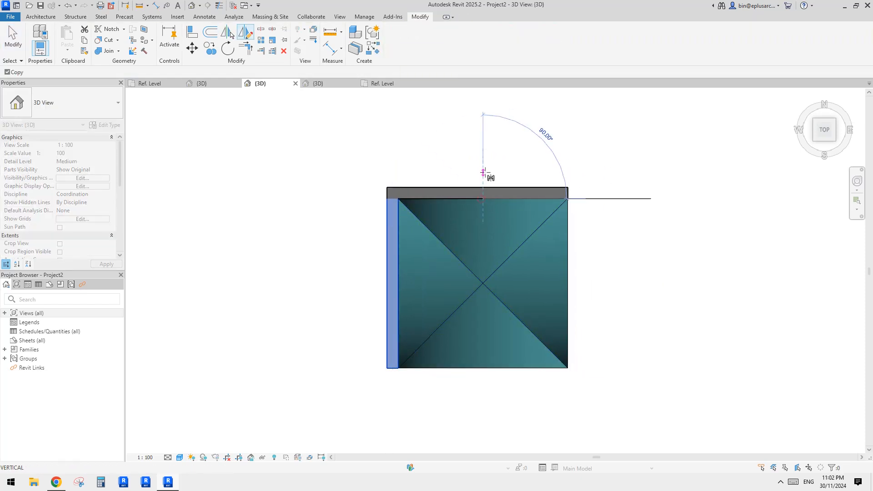
pyautogui.click(484, 172)
pyautogui.press('Escape')
pyautogui.moveTo(612, 210); pyautogui.dragTo(495, 215, button='middle')
pyautogui.click(575, 220)
pyautogui.press('d')
pyautogui.press('e')
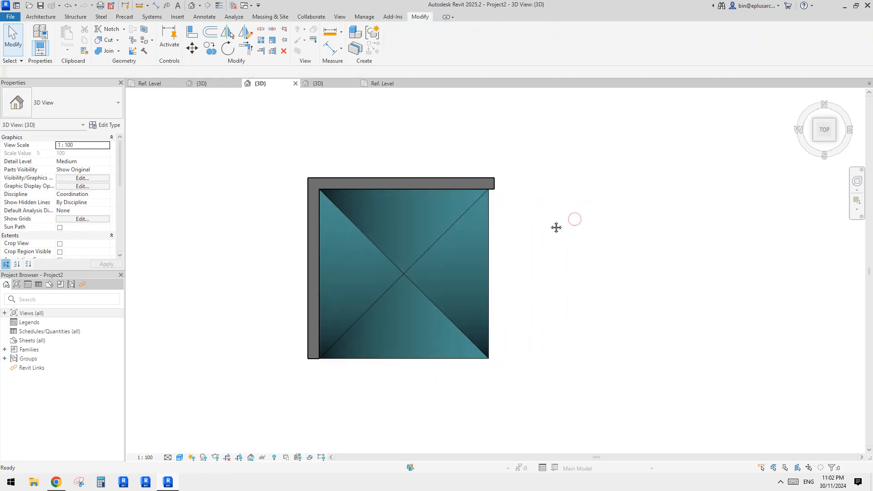
# - Copy the vault from its upper-left corner to its upper-right corner, placing a second vault directly beside it
pyautogui.click(494, 236)
pyautogui.press('c')
pyautogui.press('o')
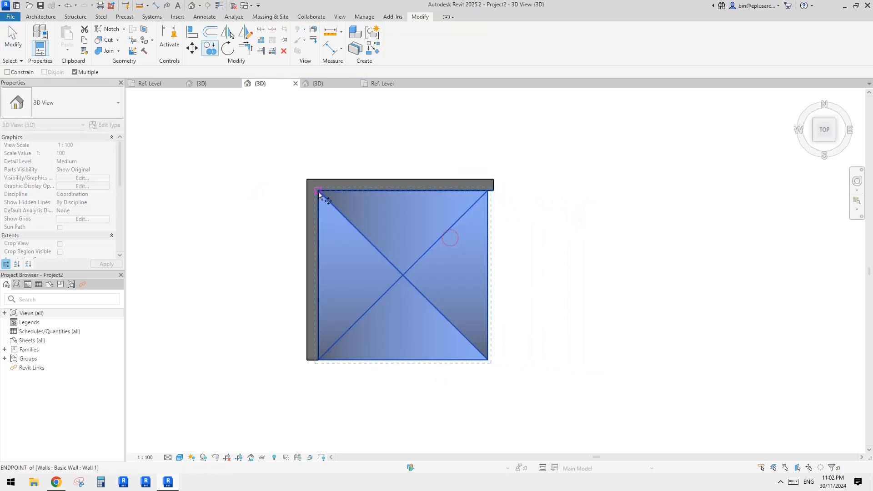
pyautogui.click(318, 190)
pyautogui.click(487, 192)
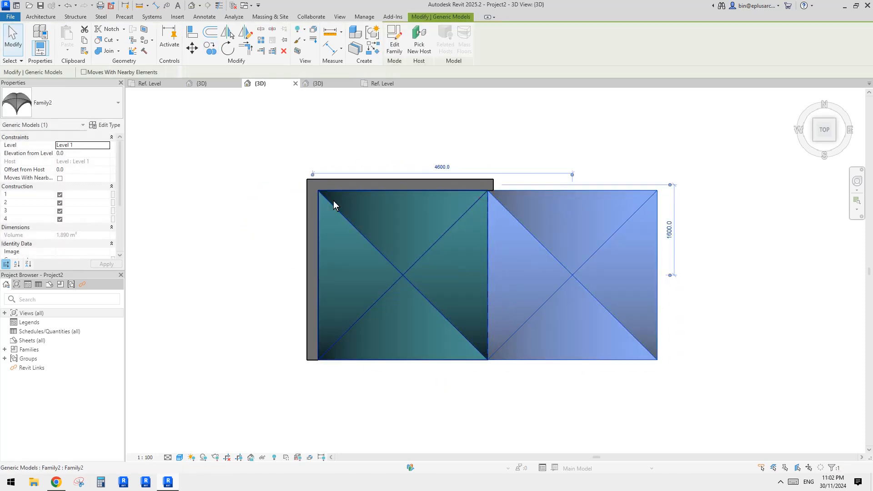
# - Mirror the left wall about the shared edge between the two vaults to create the right-hand wall
pyautogui.click(310, 198)
pyautogui.moveTo(322, 218); pyautogui.dragTo(317, 202, button='middle')
pyautogui.scroll(-2, 356, 207)
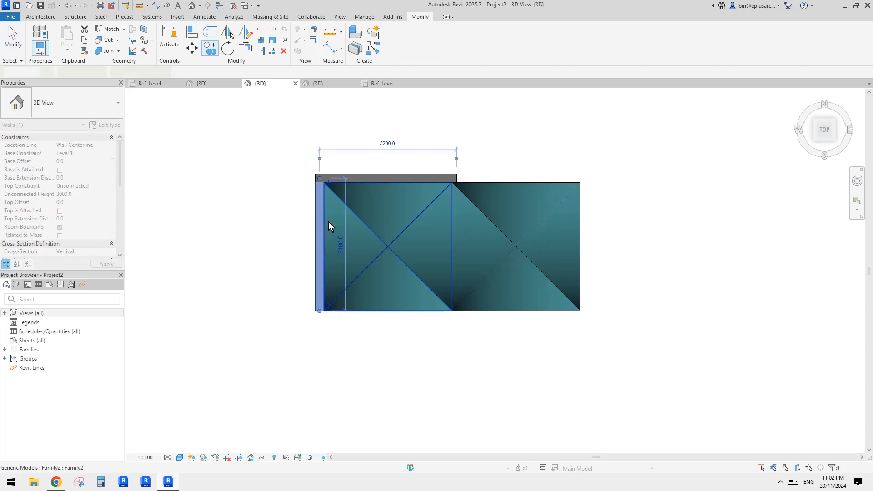
pyautogui.press('m')
pyautogui.press('m')
pyautogui.click(451, 237)
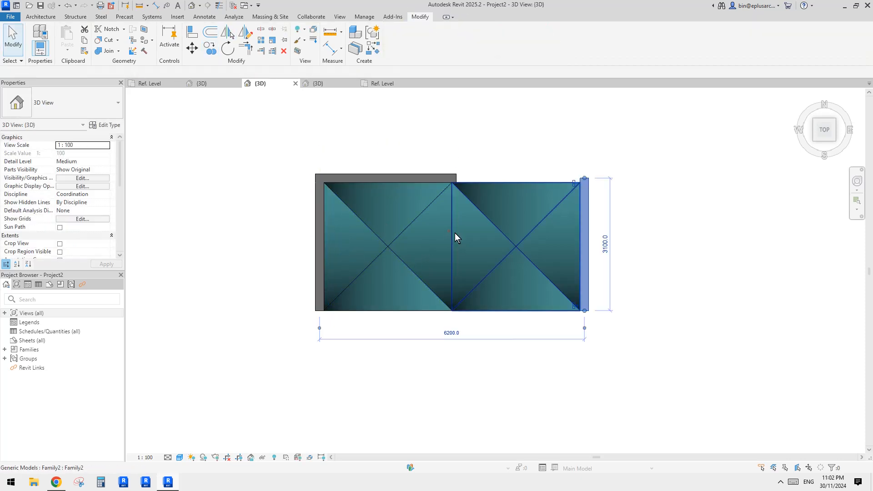
# - Extend the horizontal wall to meet the new right wall in a corner with Trim/Extend
pyautogui.click(604, 205)
pyautogui.press('t')
pyautogui.press('r')
pyautogui.click(584, 206)
pyautogui.click(473, 179)
pyautogui.press('Escape')
pyautogui.press('Escape')
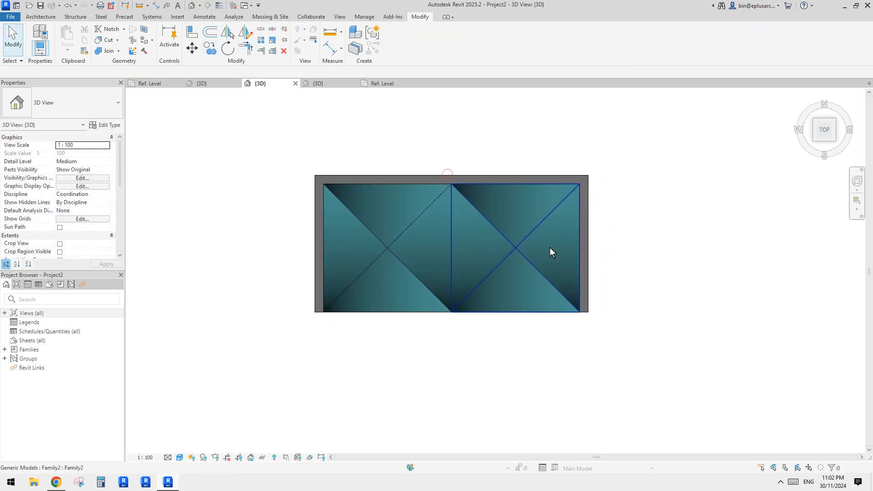
# - Select both vaults and increase their elevation from the level so their feet rest at the top of the walls
pyautogui.keyDown('shift'); pyautogui.moveTo(550, 248); pyautogui.dragTo(555, 98, button='middle'); pyautogui.keyUp('shift')
pyautogui.click(488, 337)
pyautogui.keyDown('ctrl'); pyautogui.click(477, 333); pyautogui.keyUp('ctrl')
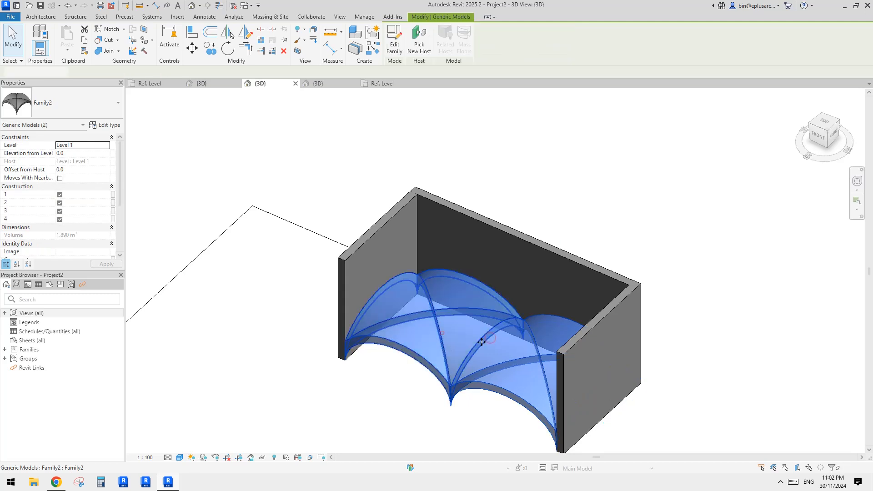
pyautogui.moveTo(516, 337); pyautogui.dragTo(499, 267, button='middle')
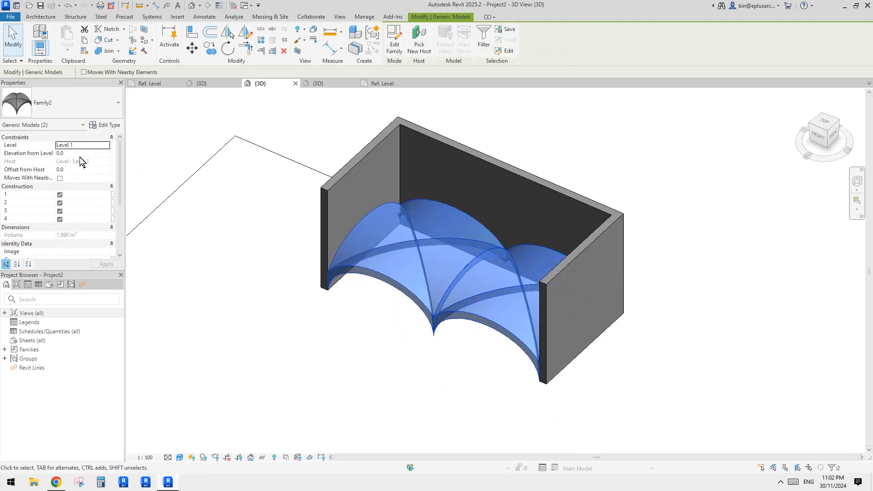
pyautogui.click(372, 307)
pyautogui.keyDown('shift'); pyautogui.moveTo(372, 307); pyautogui.dragTo(411, 219, button='middle'); pyautogui.keyUp('shift')
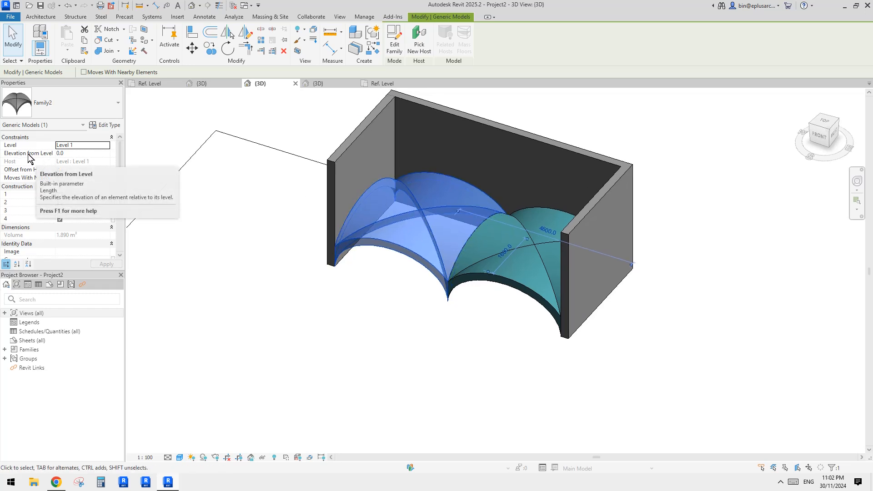
pyautogui.keyDown('ctrl'); pyautogui.click(481, 247); pyautogui.keyUp('ctrl')
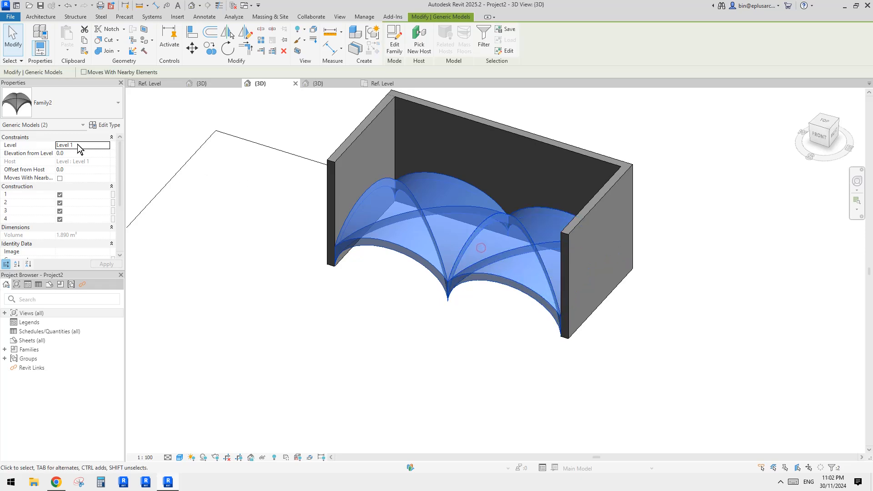
pyautogui.write('300')
pyautogui.moveTo(273, 154); pyautogui.dragTo(268, 215, button='middle')
pyautogui.click(272, 214)
# - Try to attach the top of the left wall to the adjoining vault
pyautogui.keyDown('shift'); pyautogui.moveTo(473, 211); pyautogui.dragTo(291, 230, button='middle'); pyautogui.keyUp('shift')
pyautogui.keyDown('shift'); pyautogui.moveTo(263, 219); pyautogui.dragTo(348, 180, button='middle'); pyautogui.keyUp('shift')
pyautogui.click(410, 170)
pyautogui.click(300, 286)
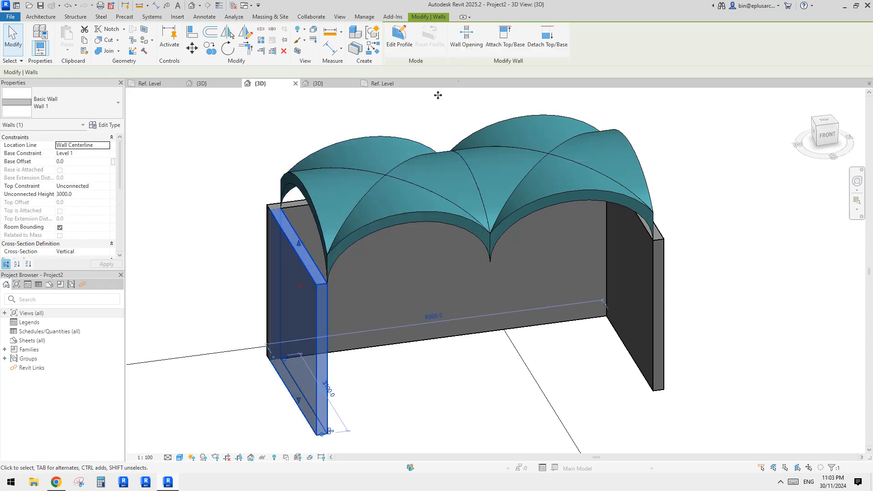
pyautogui.click(500, 36)
pyautogui.press('Escape')
pyautogui.click(408, 195)
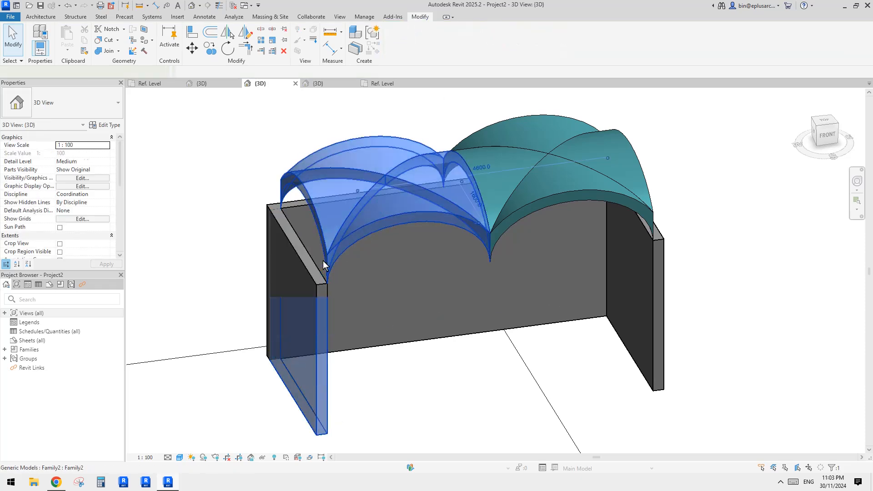
# - Edit the left wall's profile and add a sketch arc along the outer arch edge of the vault above it
pyautogui.keyDown('shift'); pyautogui.moveTo(323, 260); pyautogui.dragTo(369, 264, button='middle'); pyautogui.keyUp('shift')
pyautogui.click(428, 291)
pyautogui.keyDown('shift'); pyautogui.moveTo(369, 264); pyautogui.dragTo(347, 266, button='middle'); pyautogui.keyUp('shift')
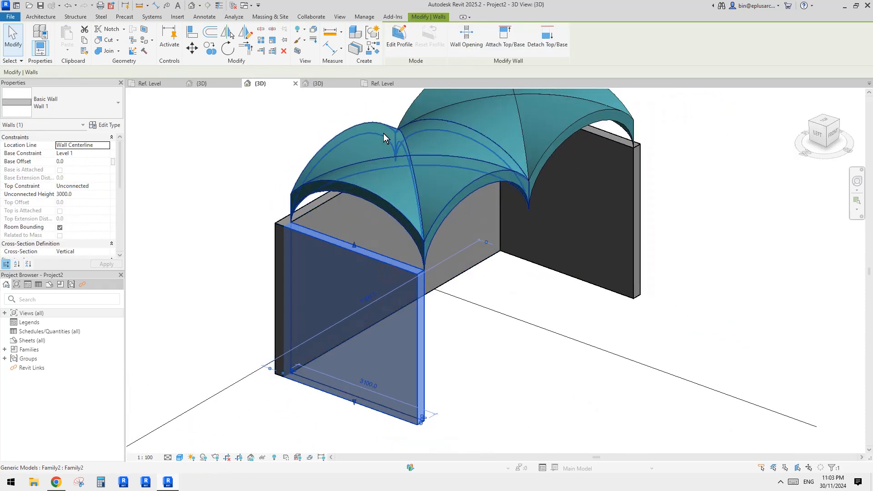
pyautogui.click(395, 46)
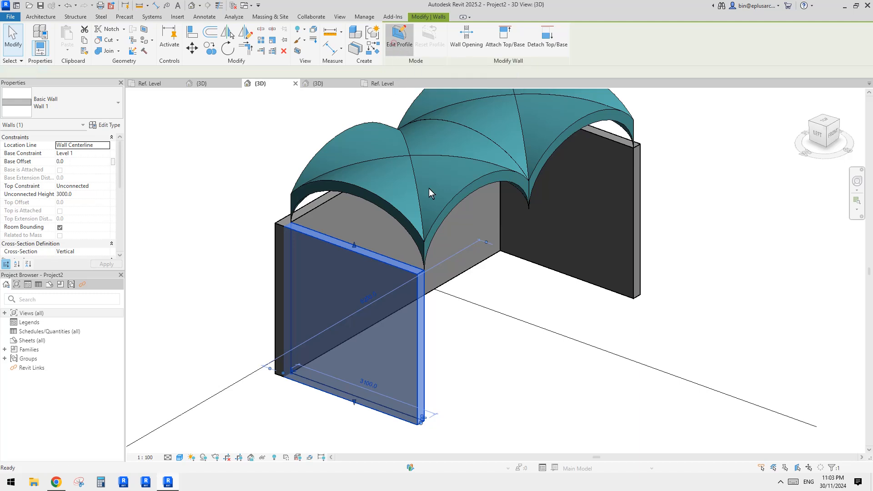
pyautogui.click(375, 196)
# - Trim both side lines of the left wall's profile to the arch, delete the straight top line, and finish the profile
pyautogui.press('t')
pyautogui.press('r')
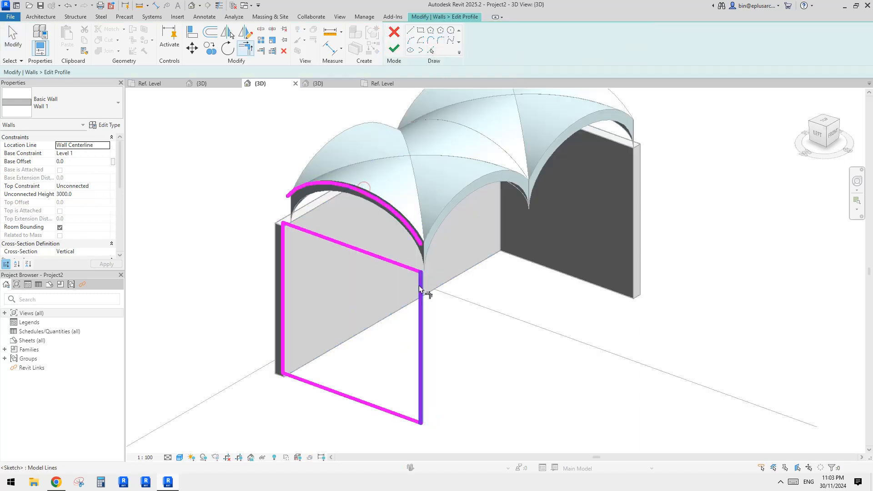
pyautogui.click(418, 285)
pyautogui.click(283, 247)
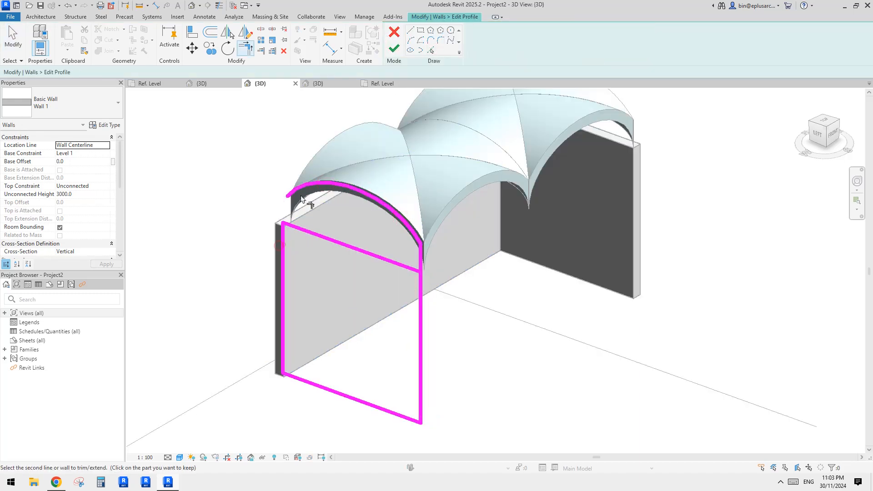
pyautogui.click(301, 186)
pyautogui.press('Escape')
pyautogui.click(313, 231)
pyautogui.press('Delete')
pyautogui.click(394, 48)
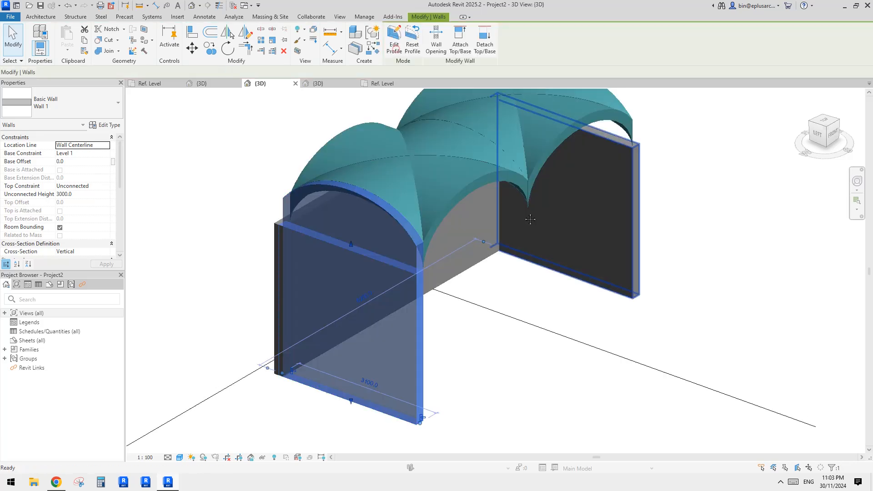
pyautogui.press('Escape')
# - Edit the right wall's profile and add a sketch arc along the outer arch edge of the adjoining vault
pyautogui.keyDown('shift'); pyautogui.moveTo(300, 181); pyautogui.dragTo(400, 285, button='middle'); pyautogui.keyUp('shift')
pyautogui.click(507, 255)
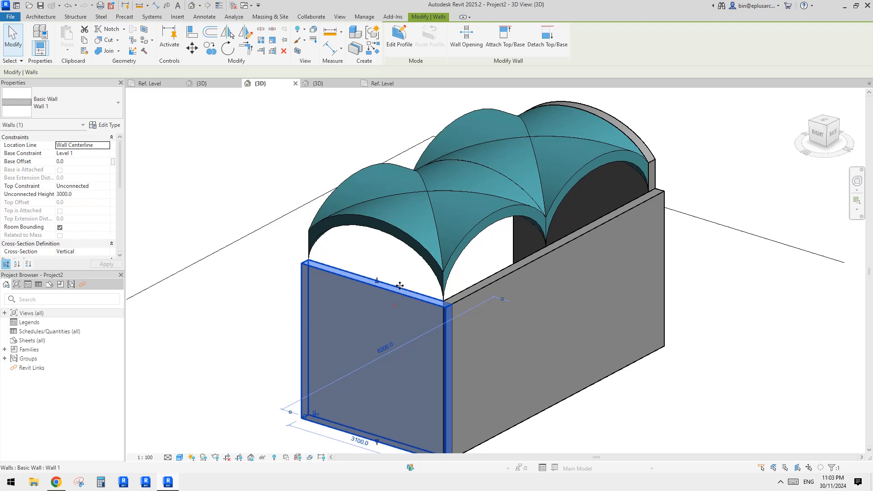
pyautogui.doubleClick(356, 320)
pyautogui.click(433, 52)
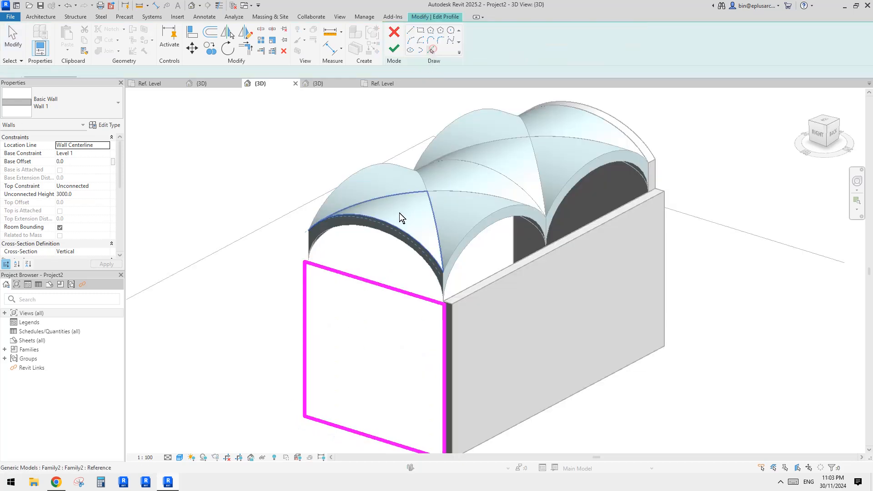
pyautogui.click(400, 234)
# - Trim the right wall's side lines to the arch, delete its straight top line, and finish the profile
pyautogui.click(434, 271)
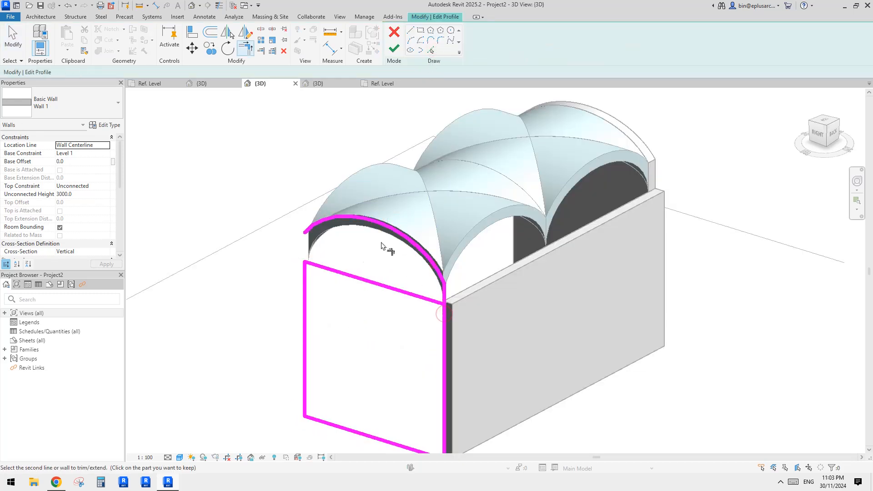
pyautogui.press('Escape')
pyautogui.click(369, 282)
pyautogui.press('Delete')
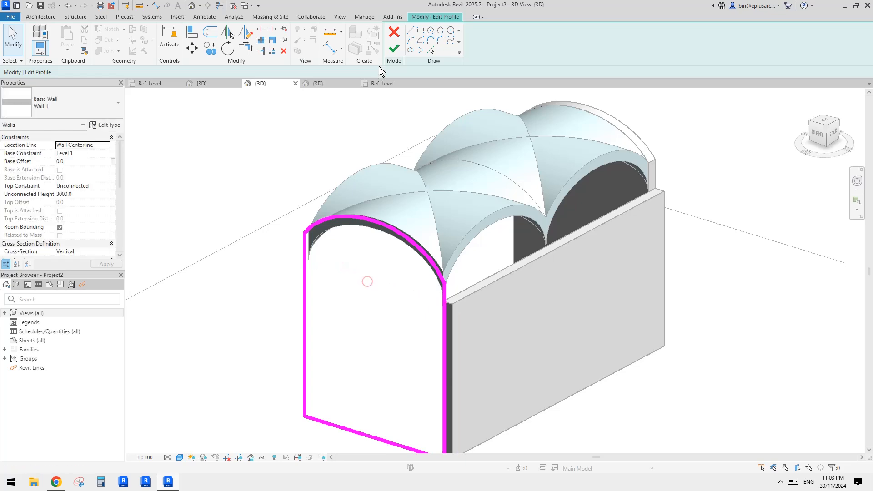
pyautogui.click(394, 48)
# - Edit the long back wall's profile and add sketch arcs along the outer arch edges of both vaults
pyautogui.doubleClick(596, 266)
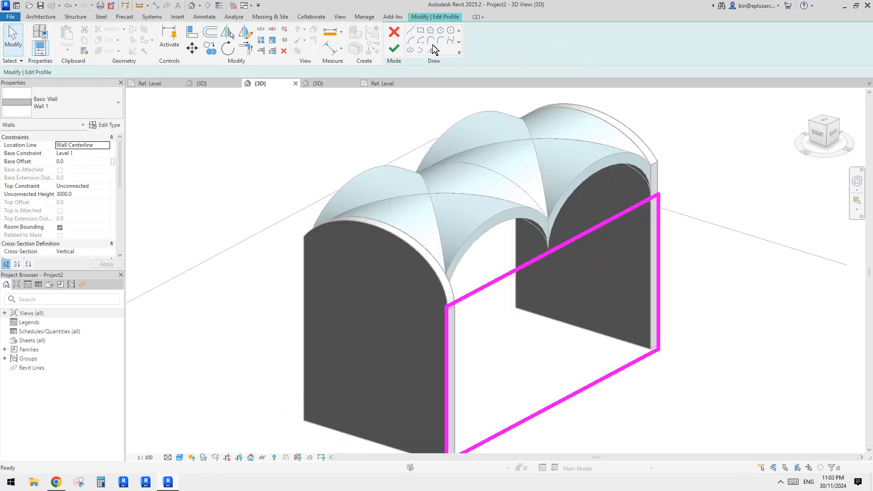
pyautogui.click(431, 51)
pyautogui.keyDown('shift'); pyautogui.moveTo(567, 213); pyautogui.dragTo(547, 205, button='middle'); pyautogui.keyUp('shift')
pyautogui.click(497, 210)
pyautogui.click(584, 179)
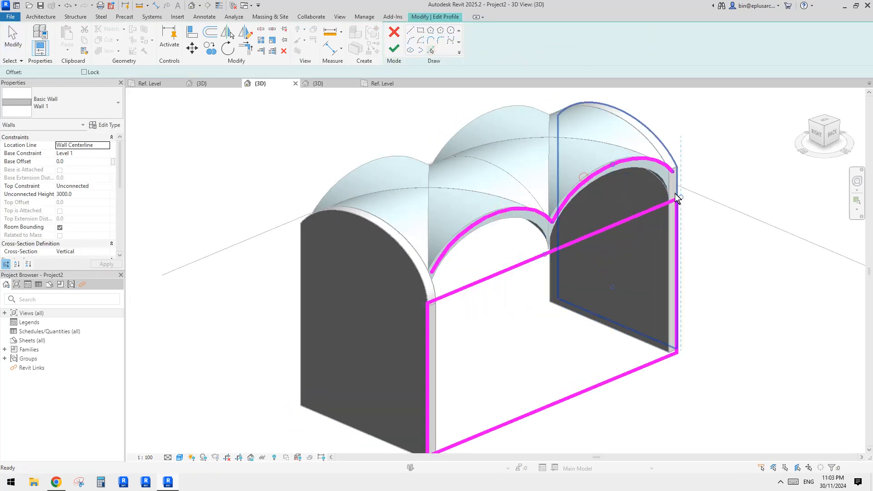
# - Trim the back wall's side lines to the two arches, delete the straight top line, and finish the profile
pyautogui.press('t')
pyautogui.press('r')
pyautogui.click(455, 241)
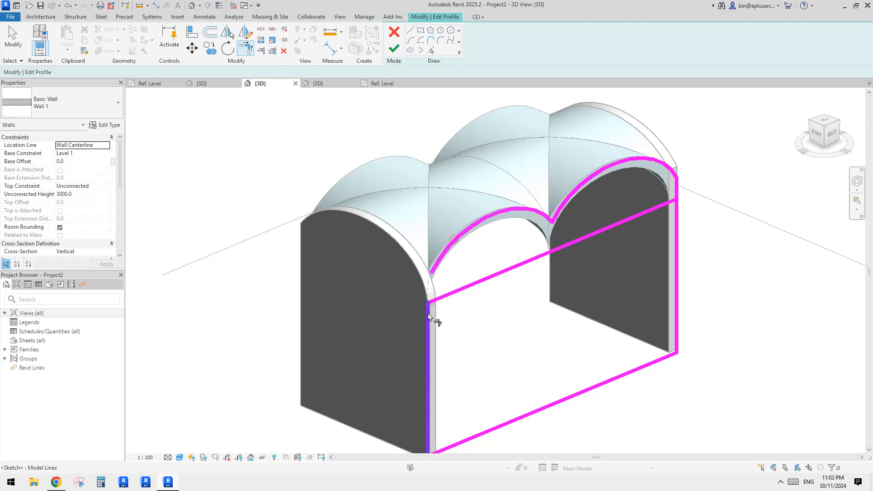
pyautogui.click(430, 313)
pyautogui.press('Escape')
pyautogui.click(483, 280)
pyautogui.press('Delete')
pyautogui.keyDown('shift'); pyautogui.moveTo(430, 272); pyautogui.dragTo(545, 211, button='middle'); pyautogui.keyUp('shift')
pyautogui.keyDown('shift'); pyautogui.moveTo(536, 267); pyautogui.dragTo(529, 257, button='middle'); pyautogui.keyUp('shift')
pyautogui.click(394, 49)
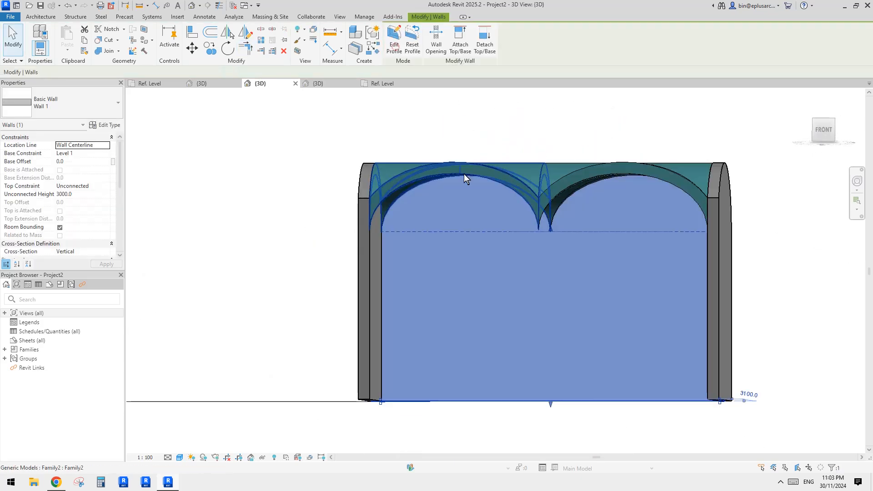
# - Open the structure of the back wall's type Wall 1 and choose Default New Material for its structure layer
pyautogui.keyDown('shift'); pyautogui.moveTo(463, 177); pyautogui.dragTo(563, 248, button='middle'); pyautogui.keyUp('shift')
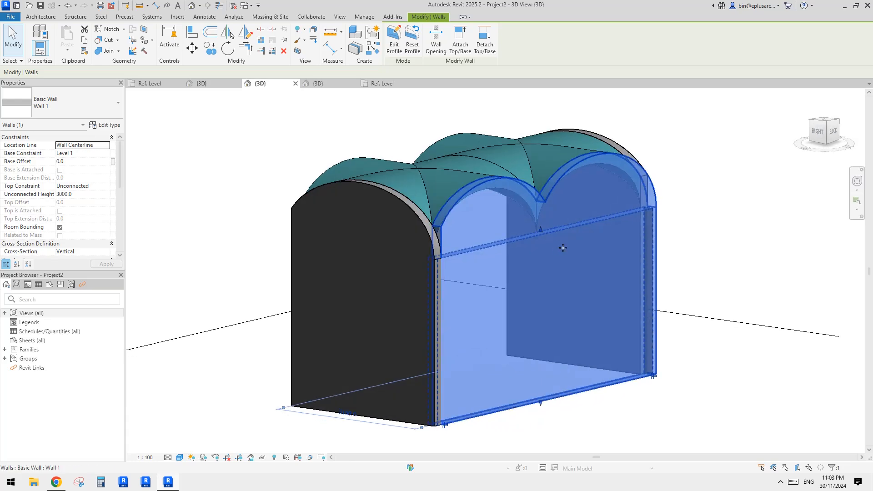
pyautogui.keyDown('shift'); pyautogui.moveTo(364, 193); pyautogui.dragTo(591, 159, button='middle'); pyautogui.keyUp('shift')
pyautogui.click(615, 105)
pyautogui.moveTo(725, 180); pyautogui.dragTo(596, 192, button='middle')
pyautogui.click(446, 162)
pyautogui.keyDown('shift'); pyautogui.moveTo(447, 162); pyautogui.dragTo(349, 173, button='middle'); pyautogui.keyUp('shift')
pyautogui.click(354, 236)
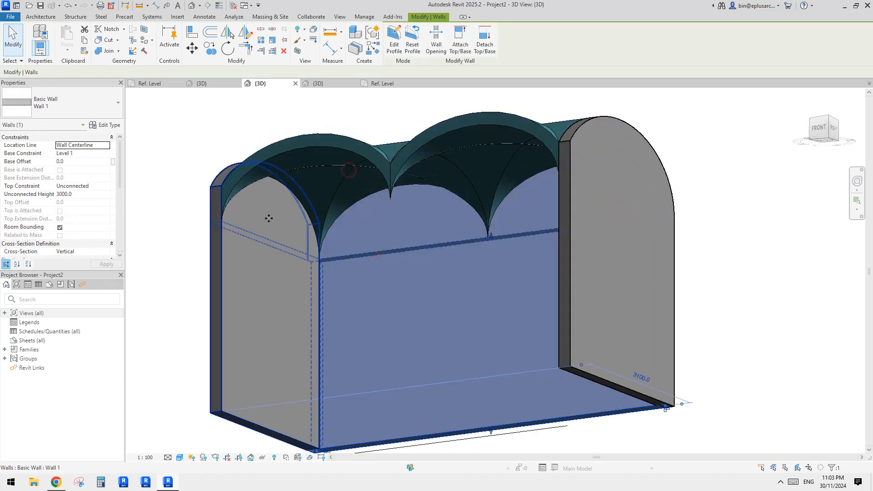
pyautogui.click(105, 124)
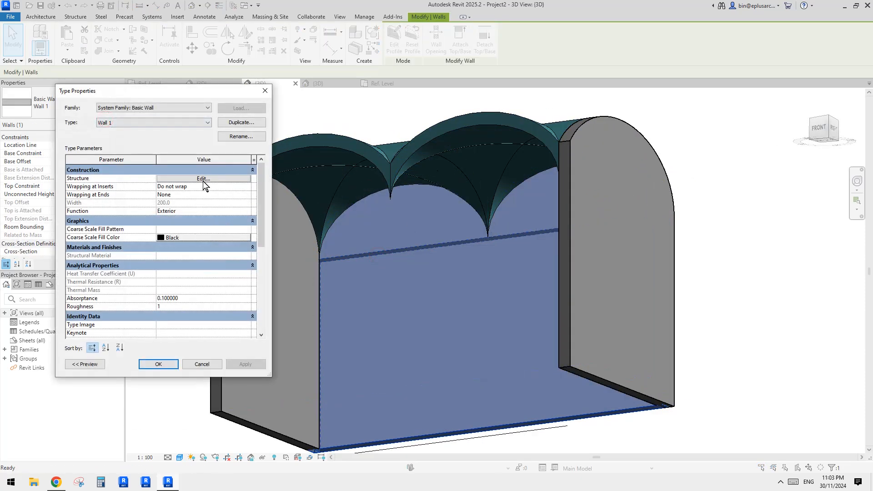
pyautogui.click(203, 179)
pyautogui.click(147, 184)
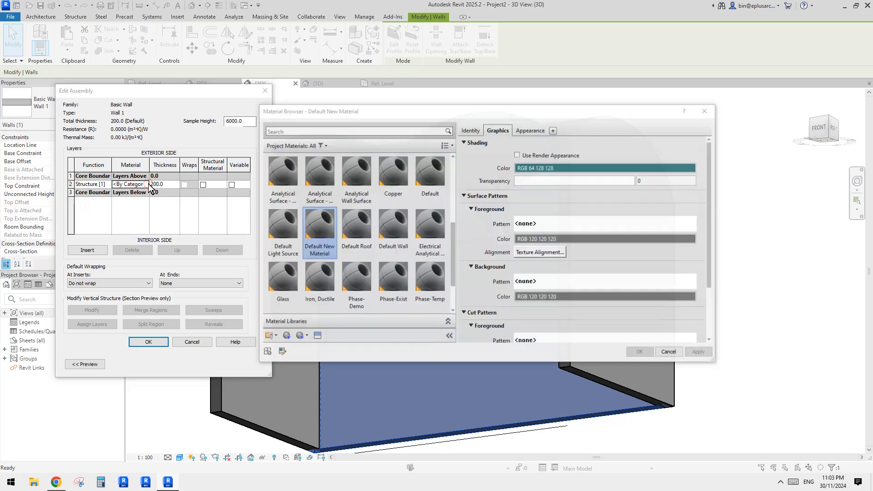
pyautogui.click(319, 230)
# - Set the material's shading color to grey RGB 192-192-192 and apply the material and wall type changes
pyautogui.click(562, 168)
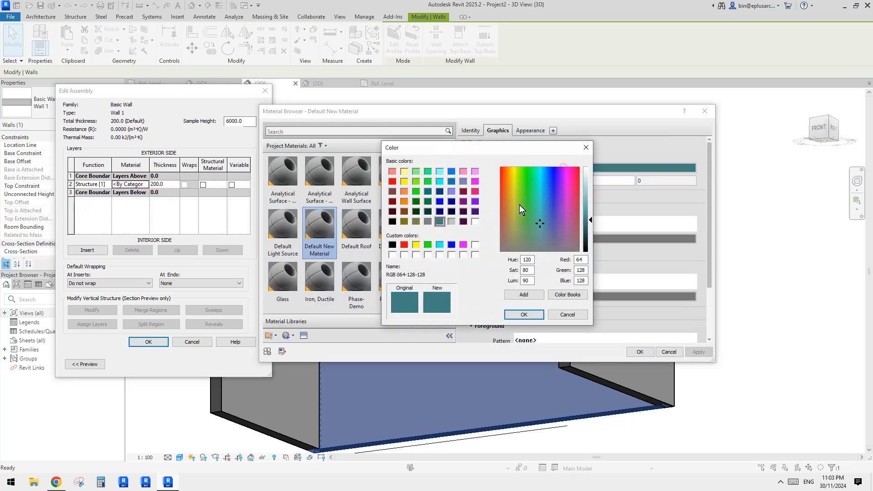
pyautogui.click(453, 222)
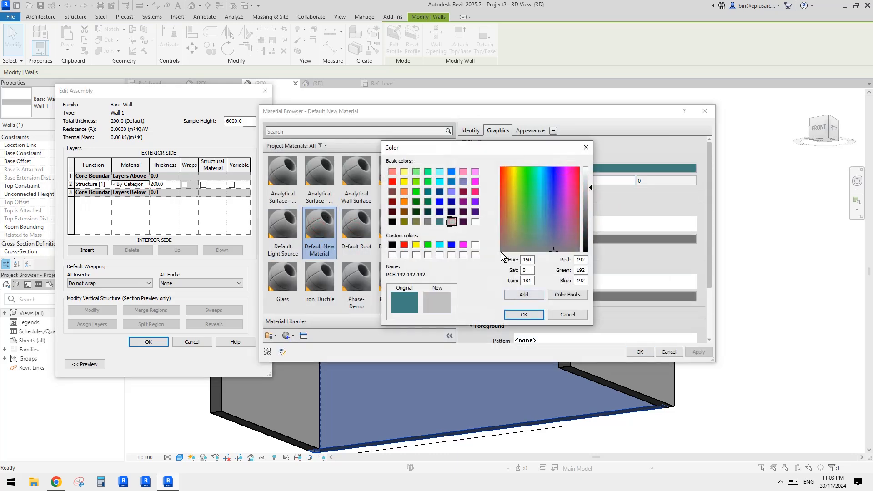
pyautogui.click(523, 314)
pyautogui.click(638, 350)
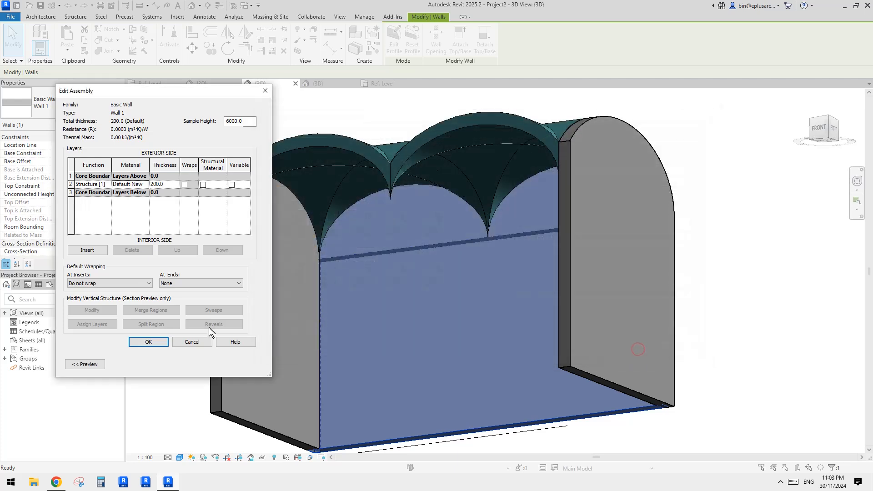
pyautogui.click(162, 341)
pyautogui.click(163, 364)
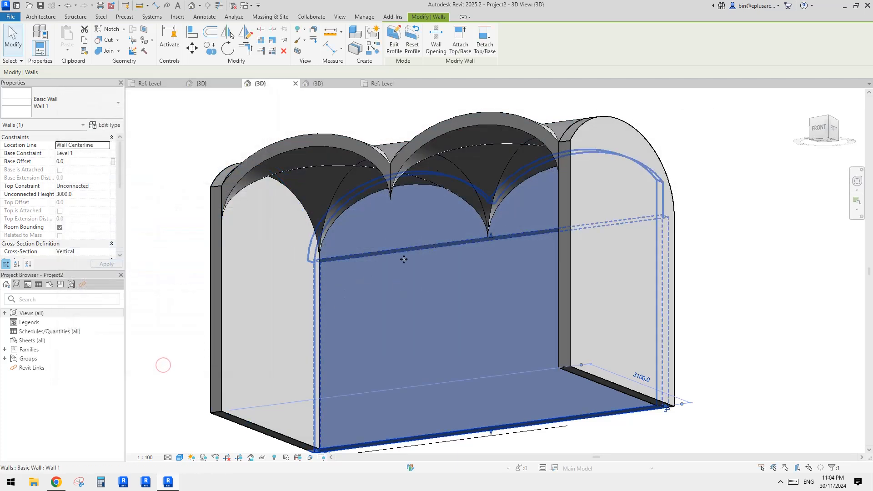
# - Deselect the wall, view the vaulted room from another angle, and switch to Chrome to review the historical vaults reference photo
pyautogui.press('Escape')
pyautogui.keyDown('shift'); pyautogui.moveTo(404, 260); pyautogui.dragTo(563, 241, button='middle'); pyautogui.keyUp('shift')
pyautogui.click(61, 483)
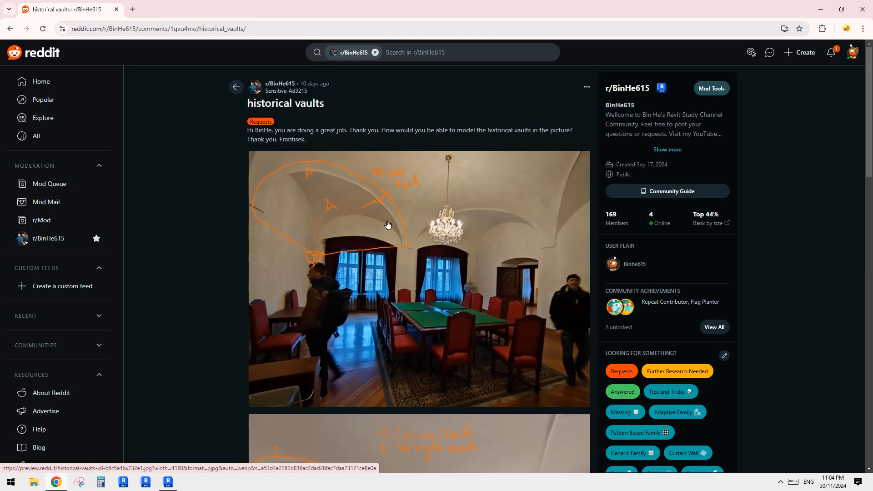
# - Switch to Revit, view the vaults from below, and turn off parts 3 and 4 of the right-hand vault
pyautogui.click(168, 482)
pyautogui.click(169, 482)
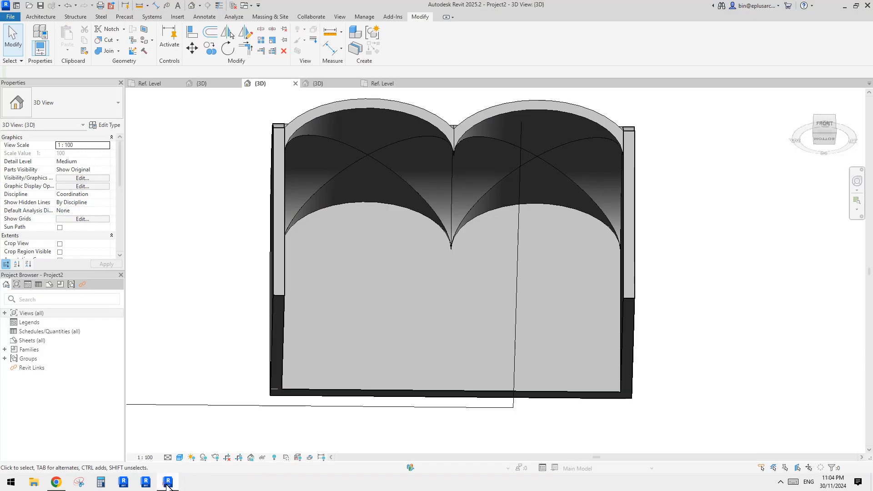
pyautogui.keyDown('shift'); pyautogui.moveTo(430, 269); pyautogui.dragTo(435, 282, button='middle'); pyautogui.keyUp('shift')
pyautogui.keyDown('shift'); pyautogui.moveTo(478, 152); pyautogui.dragTo(402, 217, button='middle'); pyautogui.keyUp('shift')
pyautogui.click(508, 129)
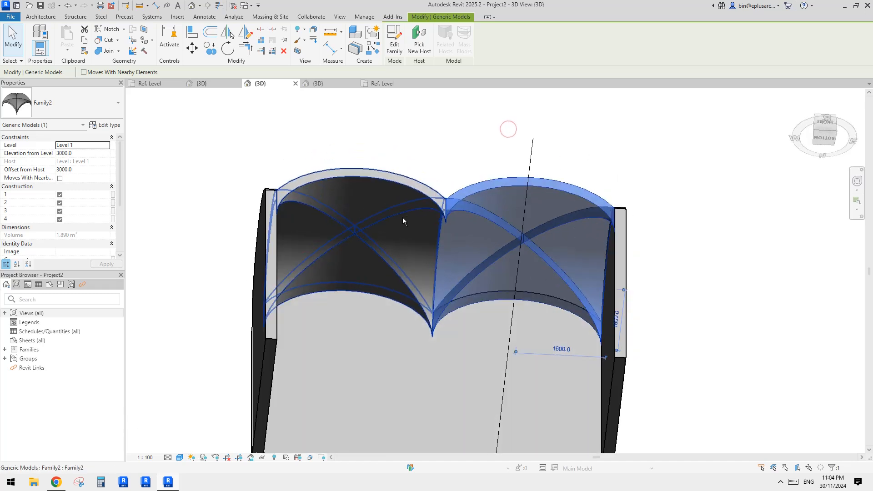
pyautogui.click(60, 195)
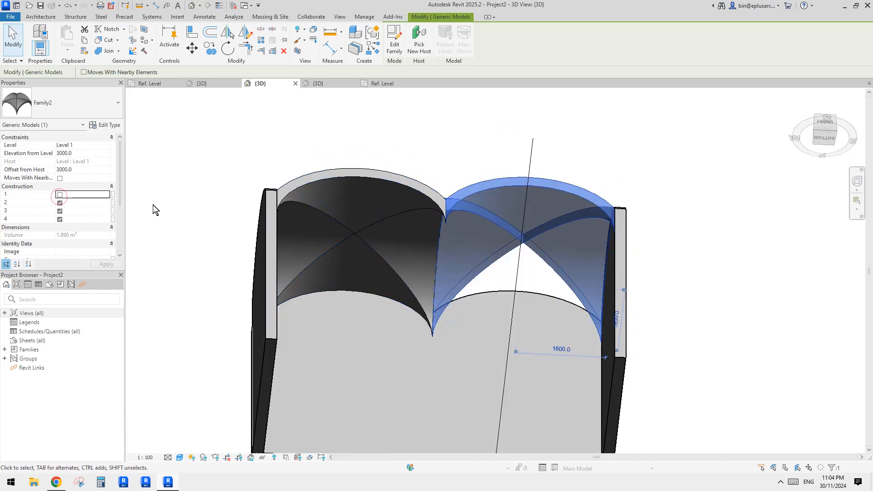
pyautogui.click(60, 194)
pyautogui.click(60, 211)
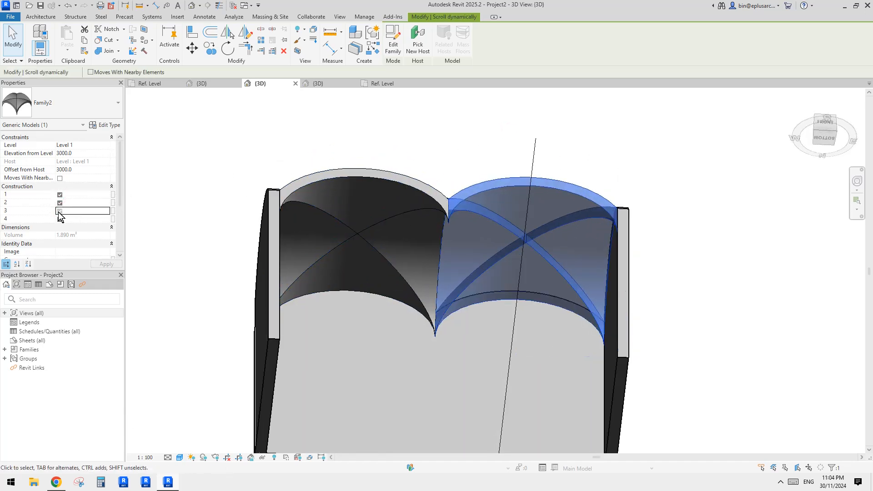
pyautogui.click(86, 216)
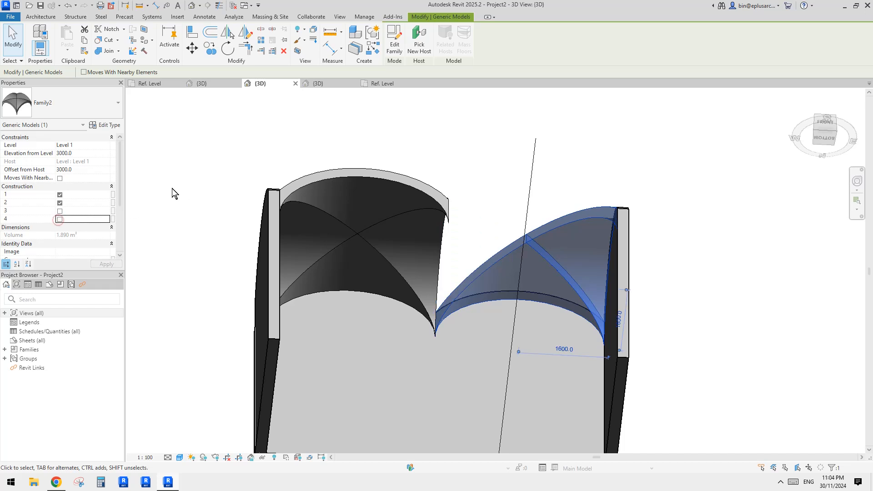
# - Turn off parts 2 and 3 of the left-hand vault, keeping parts 1 and 4 on
pyautogui.click(60, 210)
pyautogui.click(59, 203)
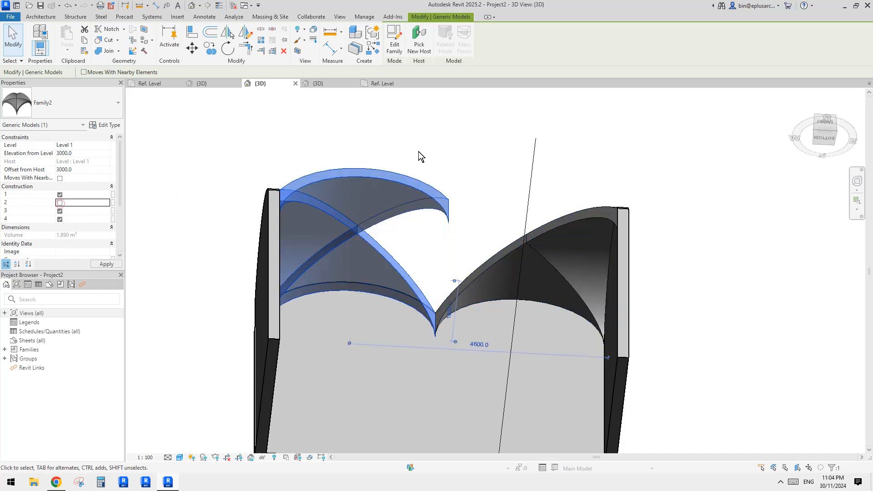
pyautogui.click(59, 194)
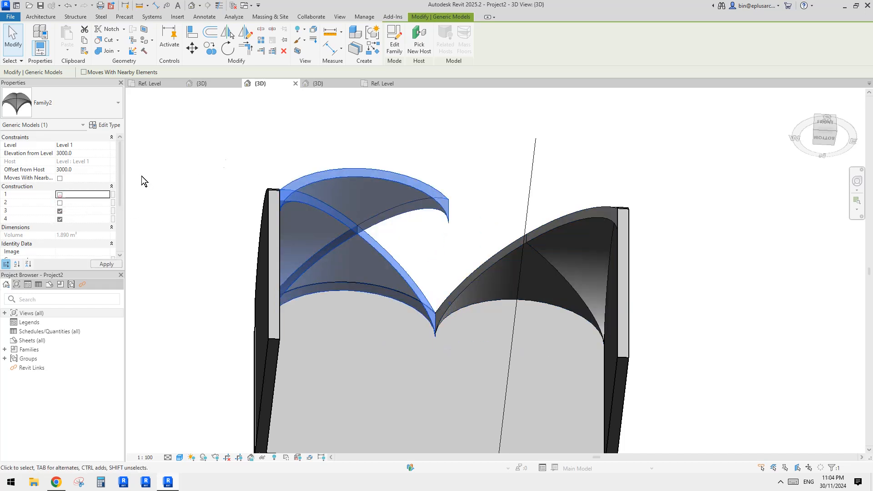
pyautogui.click(58, 195)
pyautogui.click(59, 210)
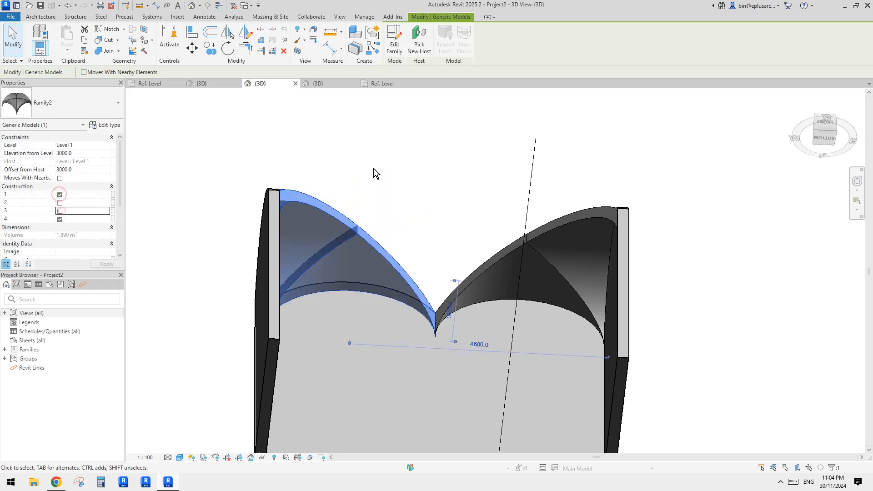
# - Deselect the vault, inspect the two partial vaults from another angle, and switch to Chrome to compare them with the reference photo
pyautogui.scroll(-1, 515, 175)
pyautogui.click(533, 177)
pyautogui.keyDown('shift'); pyautogui.moveTo(533, 178); pyautogui.dragTo(569, 251, button='middle'); pyautogui.keyUp('shift')
pyautogui.scroll(2, 509, 248)
pyautogui.click(51, 483)
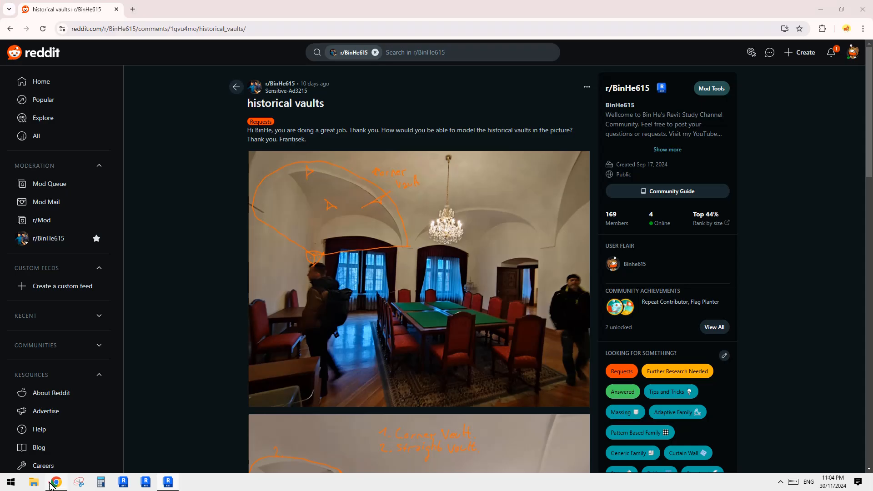
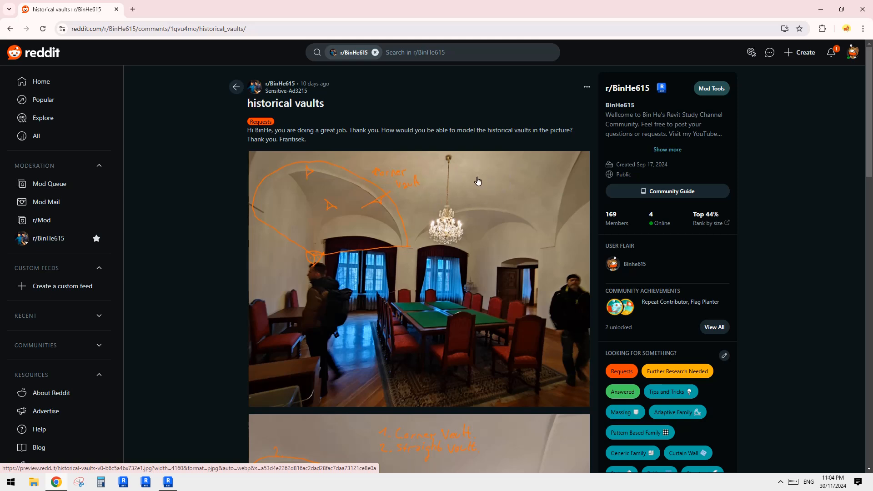
# - Compare the partial vaults in Revit from the front and below with the historical vaults reference photos in Chrome
pyautogui.click(168, 482)
pyautogui.keyDown('shift'); pyautogui.moveTo(439, 315); pyautogui.dragTo(301, 257, button='middle'); pyautogui.keyUp('shift')
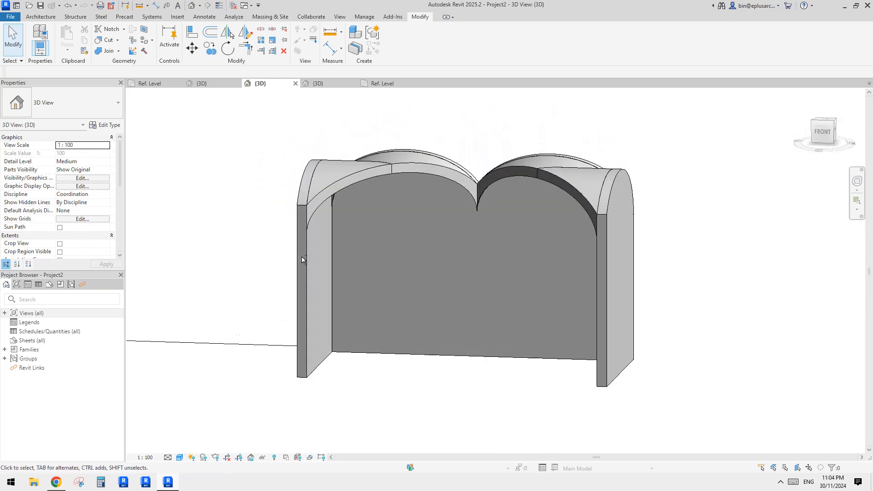
pyautogui.click(57, 483)
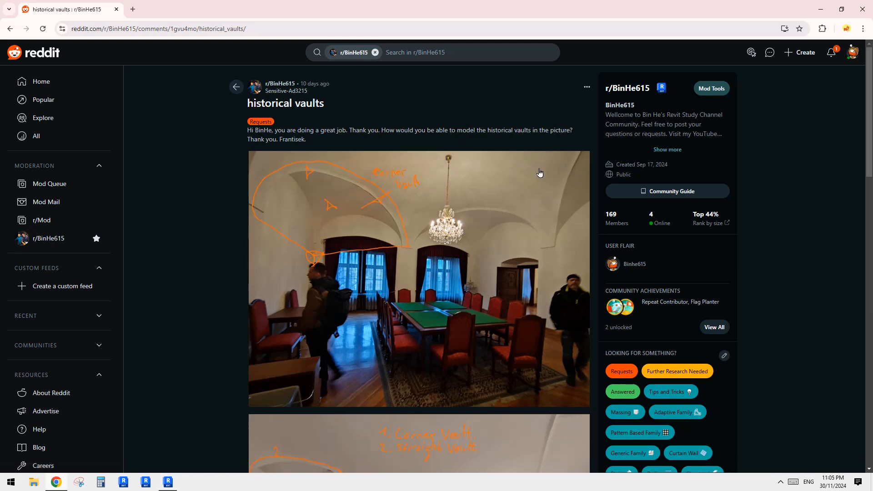
pyautogui.click(171, 483)
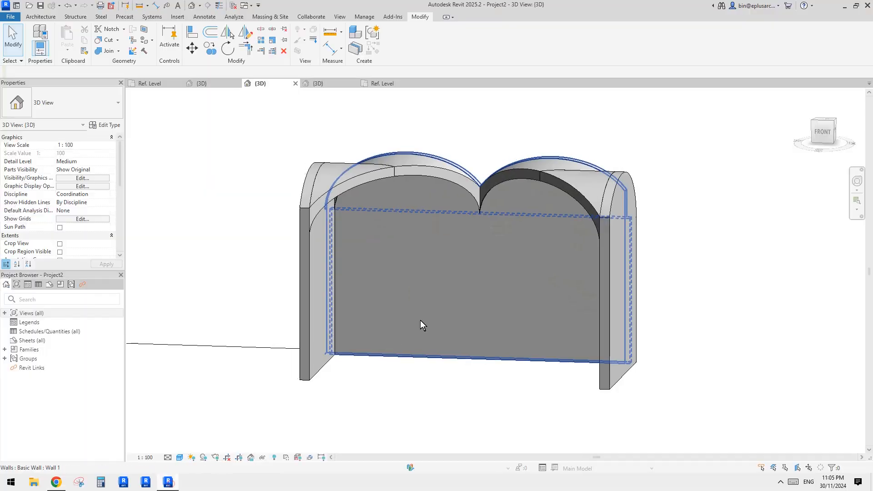
pyautogui.keyDown('shift'); pyautogui.moveTo(420, 321); pyautogui.dragTo(454, 191, button='middle'); pyautogui.keyUp('shift')
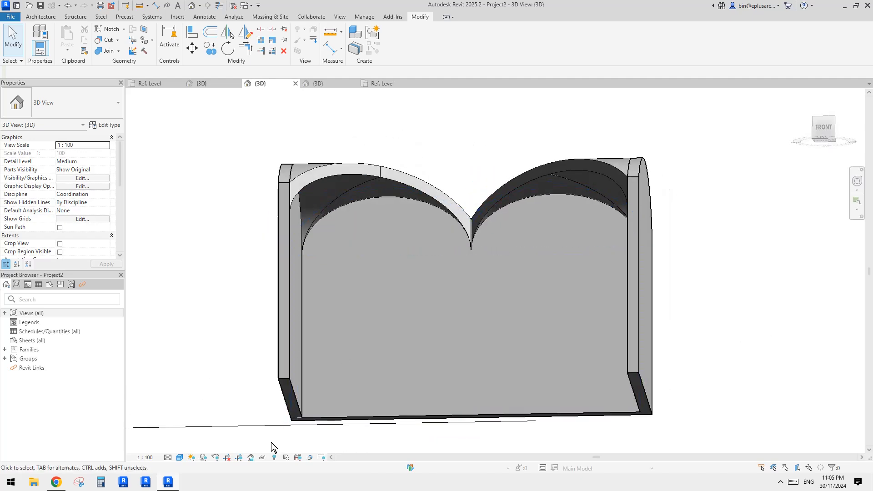
pyautogui.click(58, 482)
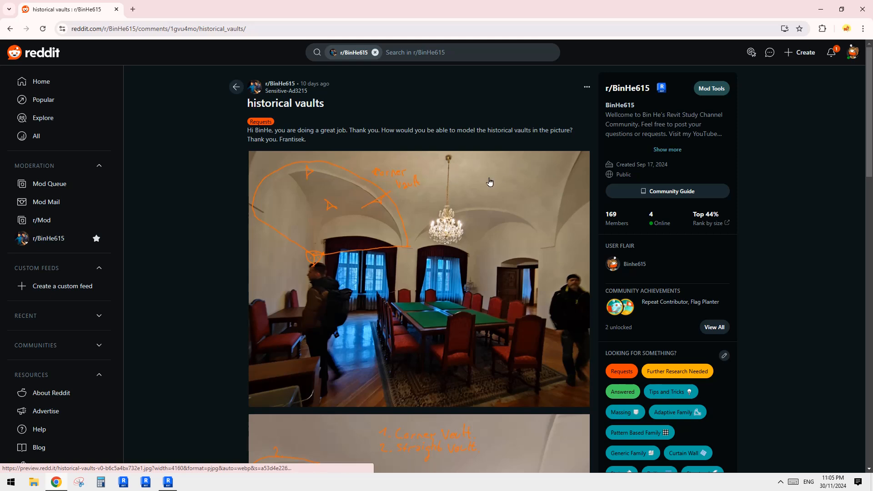
pyautogui.scroll(-7, 440, 190)
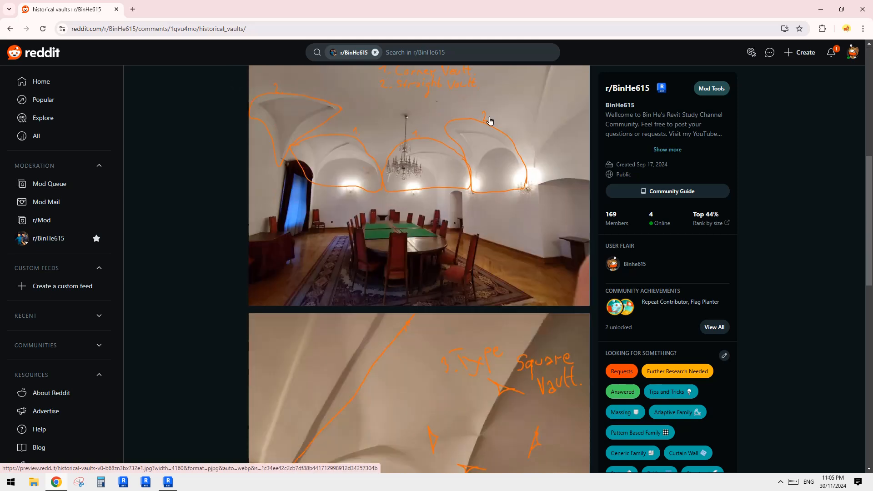
pyautogui.scroll(1, 389, 197)
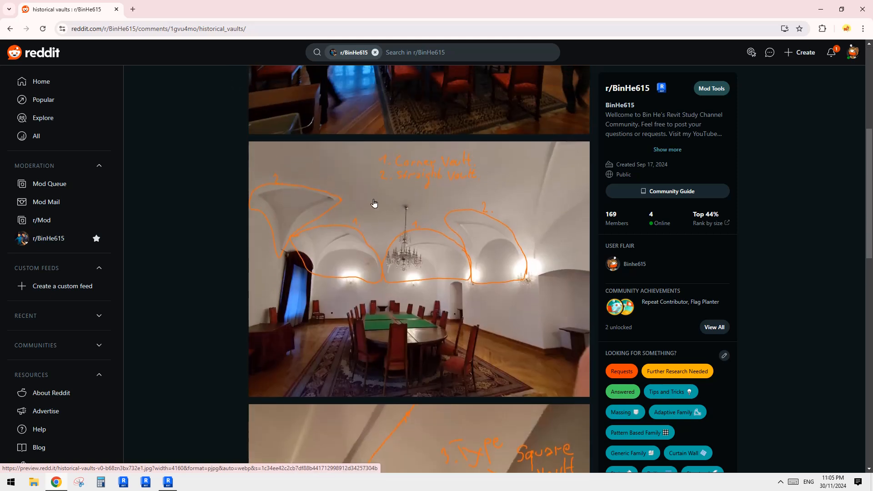
pyautogui.scroll(6, 383, 232)
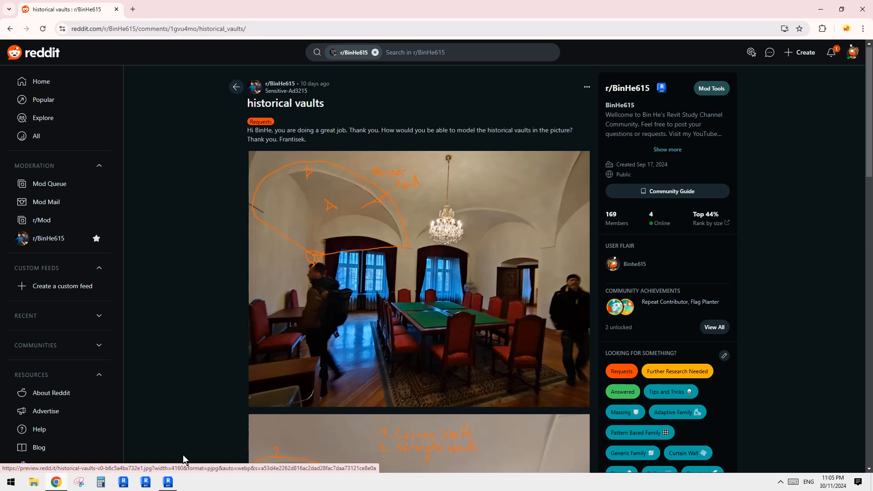
# - Switch to Revit and inspect the left-hand and right-hand vaults from below and from the front
pyautogui.click(168, 482)
pyautogui.keyDown('shift'); pyautogui.moveTo(454, 275); pyautogui.dragTo(395, 264, button='middle'); pyautogui.keyUp('shift')
pyautogui.click(361, 199)
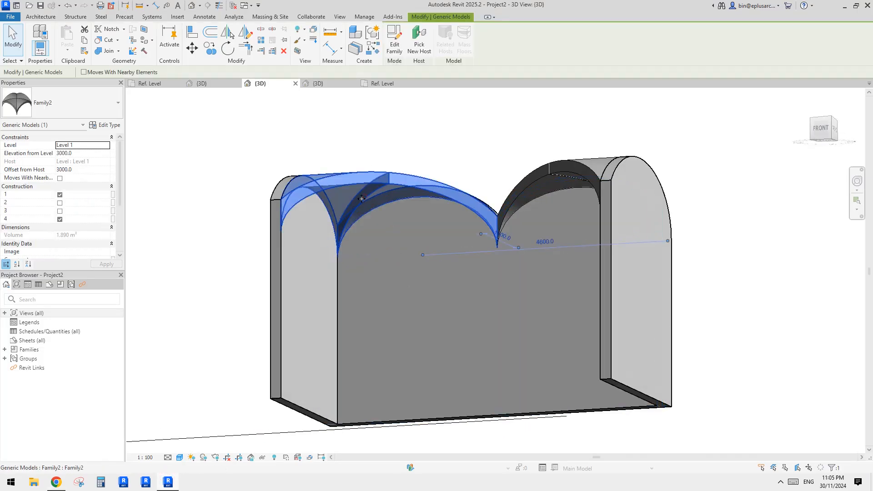
pyautogui.keyDown('shift'); pyautogui.moveTo(362, 198); pyautogui.dragTo(437, 118, button='middle'); pyautogui.keyUp('shift')
pyautogui.keyDown('shift'); pyautogui.moveTo(443, 241); pyautogui.dragTo(442, 144, button='middle'); pyautogui.keyUp('shift')
pyautogui.click(461, 168)
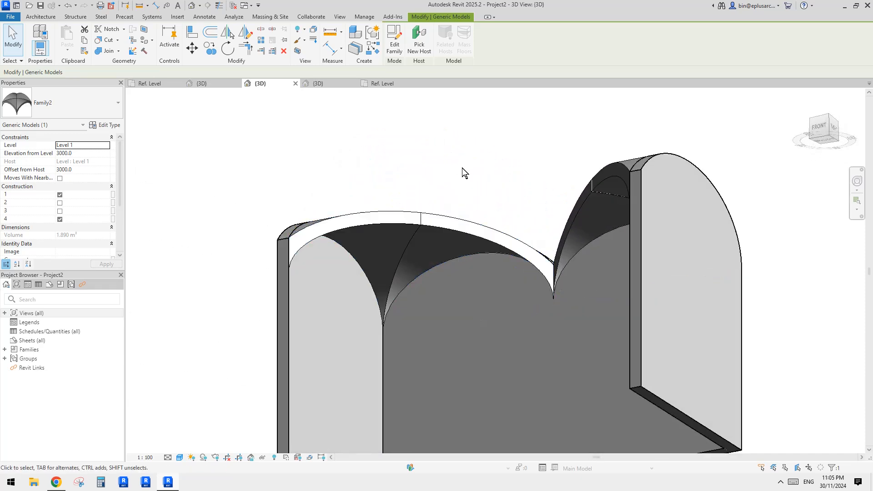
pyautogui.moveTo(473, 219); pyautogui.dragTo(497, 197, button='middle')
pyautogui.scroll(3, 500, 205)
pyautogui.click(519, 230)
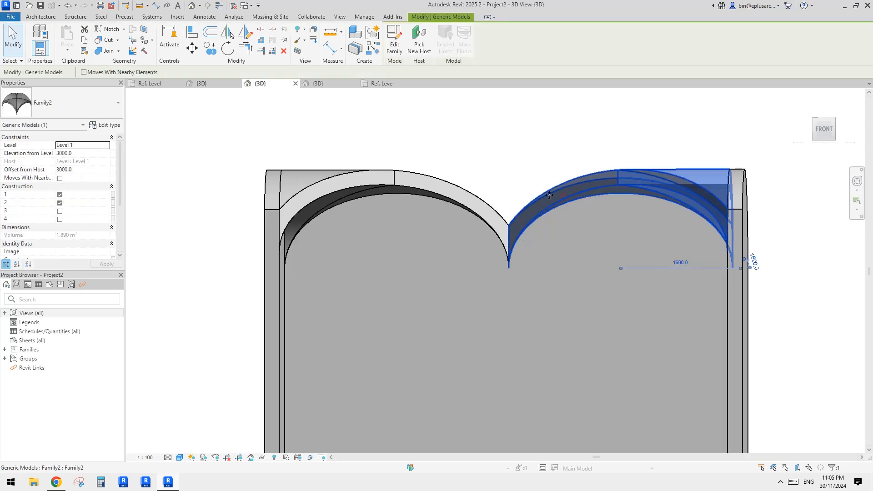
pyautogui.keyDown('ctrl'); pyautogui.click(431, 186); pyautogui.keyUp('ctrl')
# - Copy the left-hand vault to the open area in front of the walled room
pyautogui.scroll(-2, 434, 193)
pyautogui.keyDown('shift'); pyautogui.moveTo(460, 221); pyautogui.dragTo(445, 267, button='middle'); pyautogui.keyUp('shift')
pyautogui.scroll(1, 421, 221)
pyautogui.click(447, 268)
pyautogui.click(486, 244)
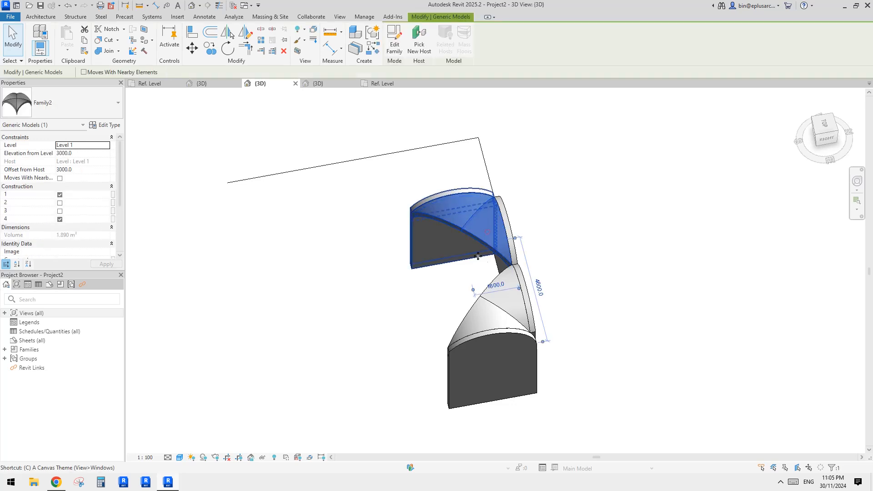
pyautogui.keyDown('ctrl'); pyautogui.moveTo(486, 245); pyautogui.dragTo(322, 341); pyautogui.keyUp('ctrl')
pyautogui.click(321, 344)
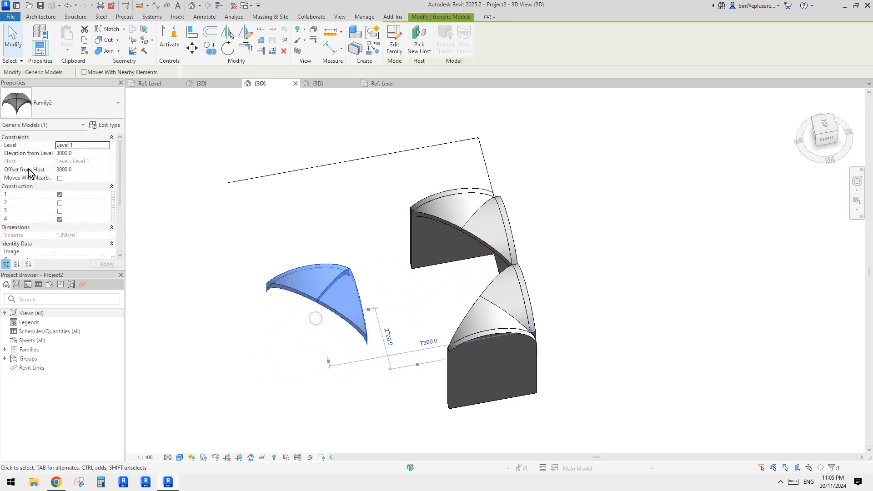
# - Turn on parts 2 and 3 of the copied vault
pyautogui.click(60, 203)
pyautogui.click(60, 211)
pyautogui.click(227, 227)
pyautogui.scroll(1, 374, 322)
pyautogui.keyDown('shift'); pyautogui.moveTo(374, 321); pyautogui.dragTo(402, 250, button='middle'); pyautogui.keyUp('shift')
pyautogui.keyDown('shift'); pyautogui.moveTo(402, 250); pyautogui.dragTo(151, 179, button='middle'); pyautogui.keyUp('shift')
# - Set the H dimension of the vault's Family2 type to 1500
pyautogui.click(432, 258)
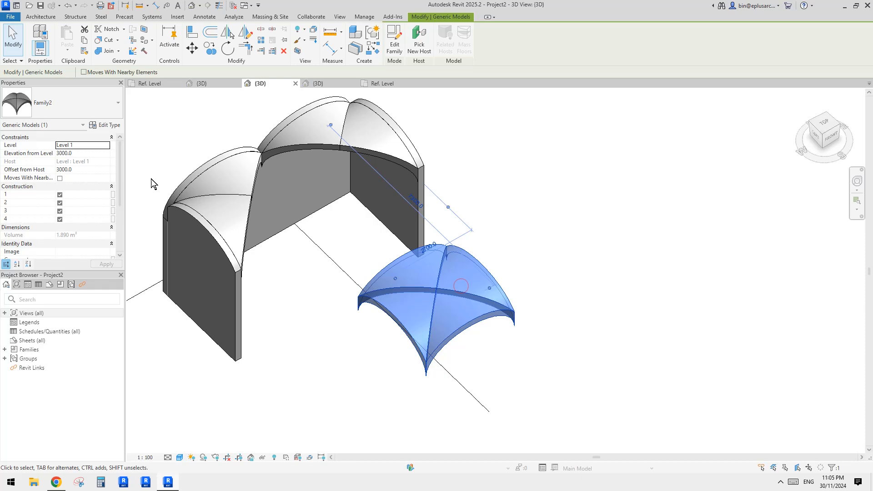
pyautogui.click(106, 125)
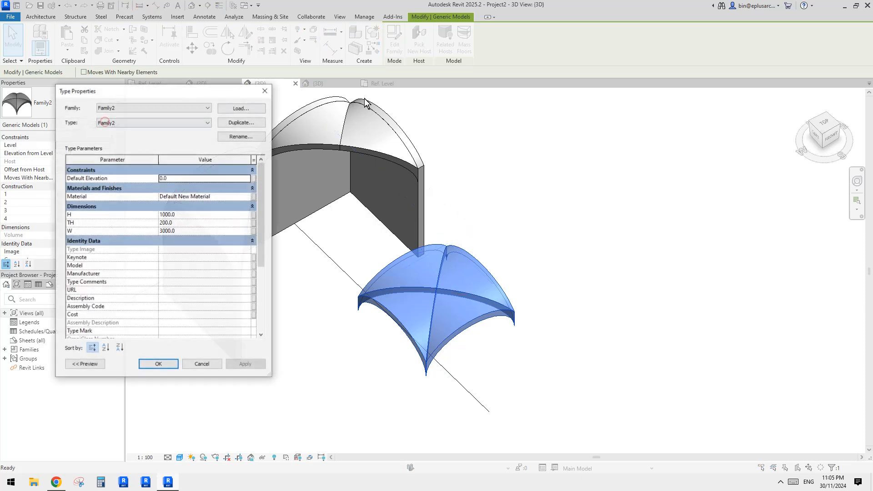
pyautogui.click(198, 216)
pyautogui.write('15')
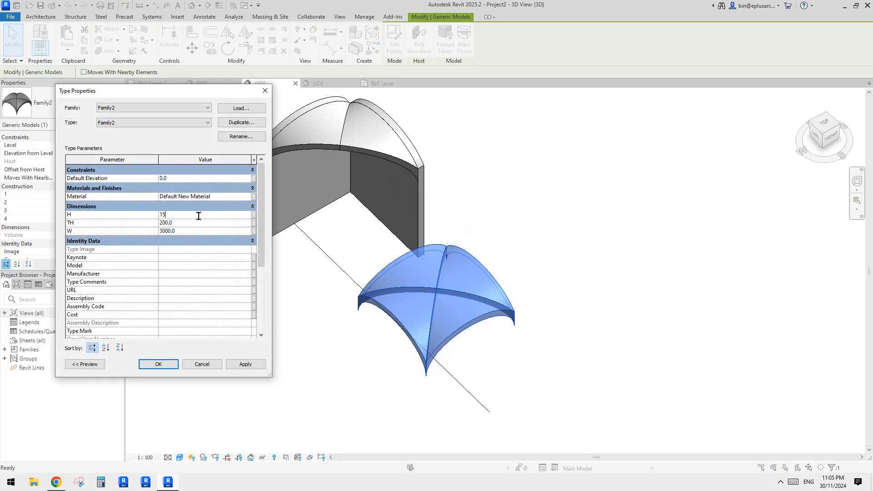
pyautogui.click(162, 363)
# - Set the TH dimension of the vault's Family2 type to 100
pyautogui.keyDown('shift'); pyautogui.moveTo(397, 343); pyautogui.dragTo(427, 255, button='middle'); pyautogui.keyUp('shift')
pyautogui.scroll(2, 401, 298)
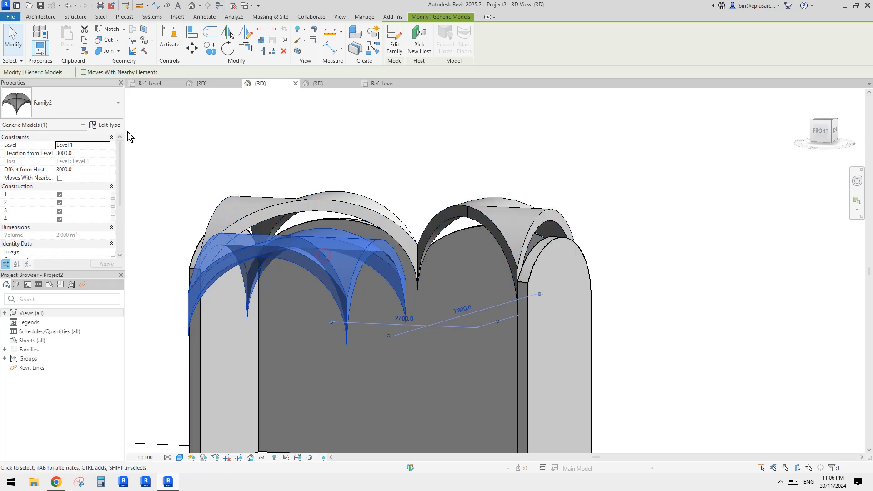
pyautogui.moveTo(235, 177); pyautogui.dragTo(305, 170, button='middle')
pyautogui.moveTo(268, 245); pyautogui.dragTo(335, 241, button='middle')
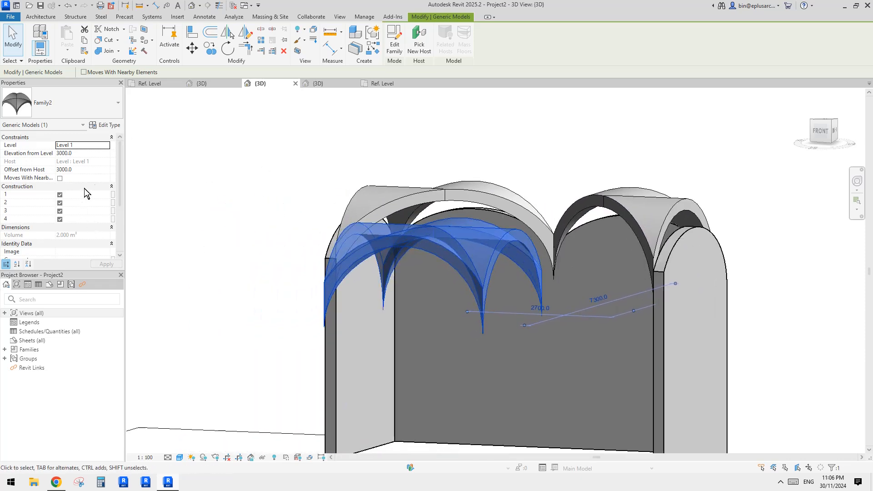
pyautogui.click(108, 125)
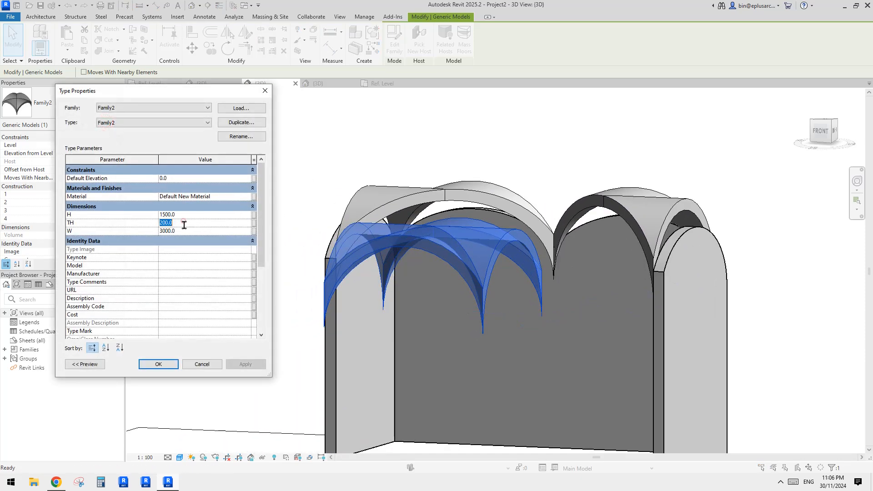
pyautogui.click(242, 364)
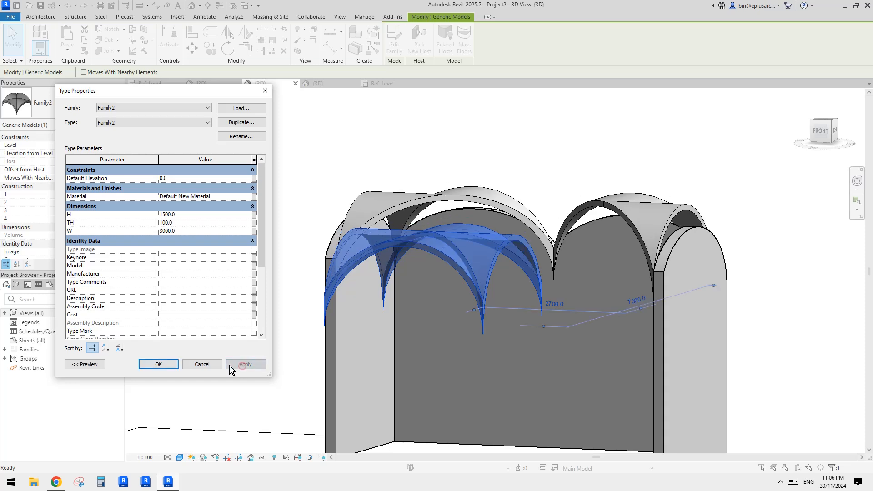
pyautogui.click(159, 364)
# - Try to create a Roof by Face from both underside faces of the left-hand vault using the Roof 1 type
pyautogui.keyDown('shift'); pyautogui.moveTo(411, 299); pyautogui.dragTo(544, 222, button='middle'); pyautogui.keyUp('shift')
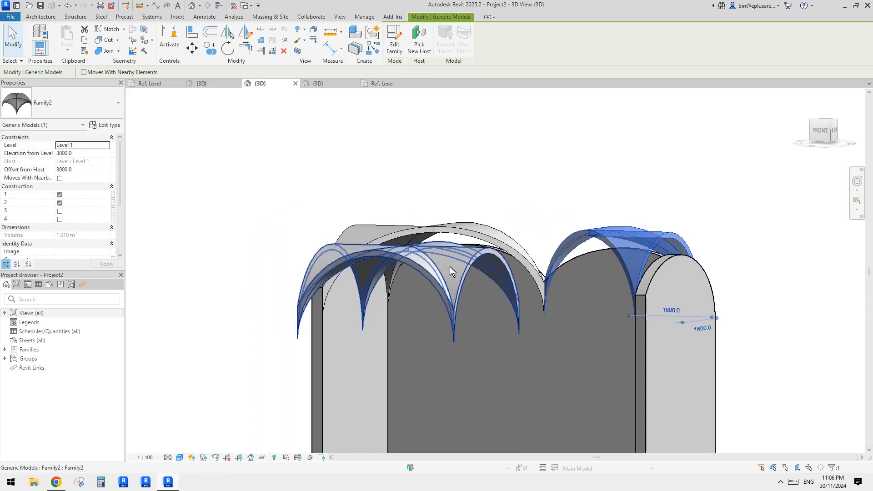
pyautogui.keyDown('shift'); pyautogui.moveTo(439, 227); pyautogui.dragTo(430, 261, button='middle'); pyautogui.keyUp('shift')
pyautogui.scroll(2, 443, 207)
pyautogui.moveTo(442, 207); pyautogui.dragTo(437, 255, button='middle')
pyautogui.keyDown('shift'); pyautogui.moveTo(437, 255); pyautogui.dragTo(427, 239, button='middle'); pyautogui.keyUp('shift')
pyautogui.click(46, 17)
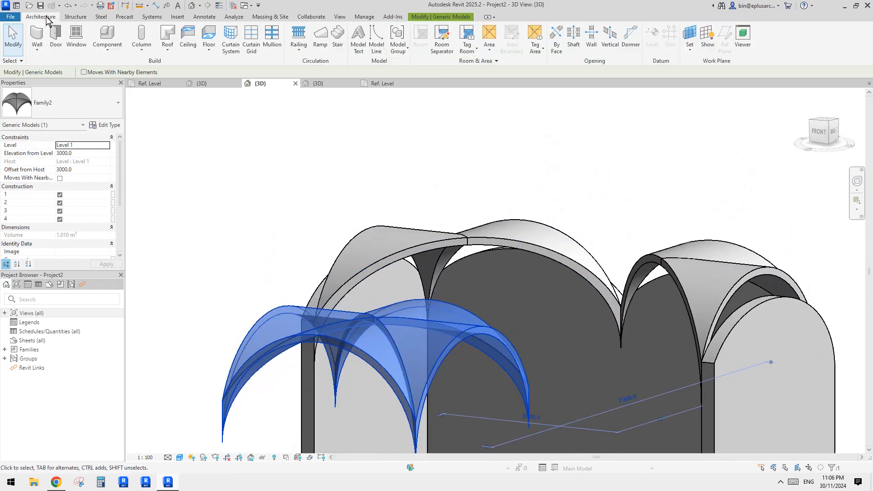
pyautogui.moveTo(311, 116); pyautogui.dragTo(279, 107, button='middle')
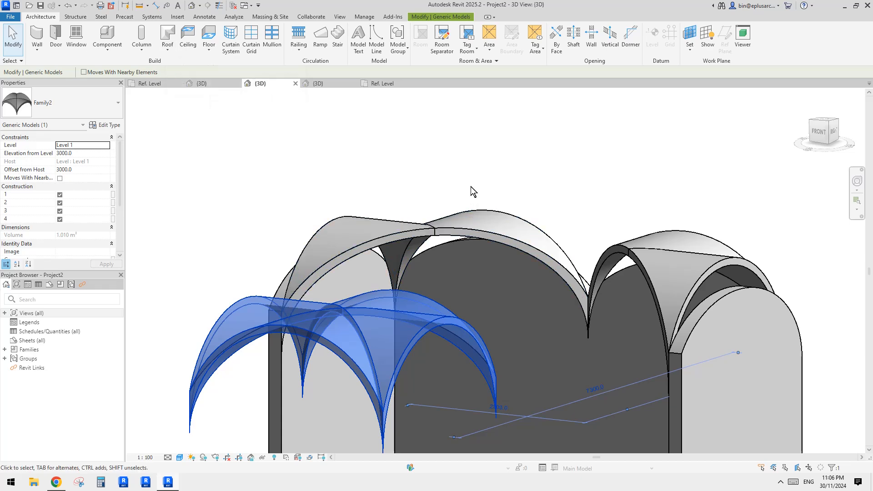
pyautogui.keyDown('shift'); pyautogui.moveTo(471, 187); pyautogui.dragTo(245, 99, button='middle'); pyautogui.keyUp('shift')
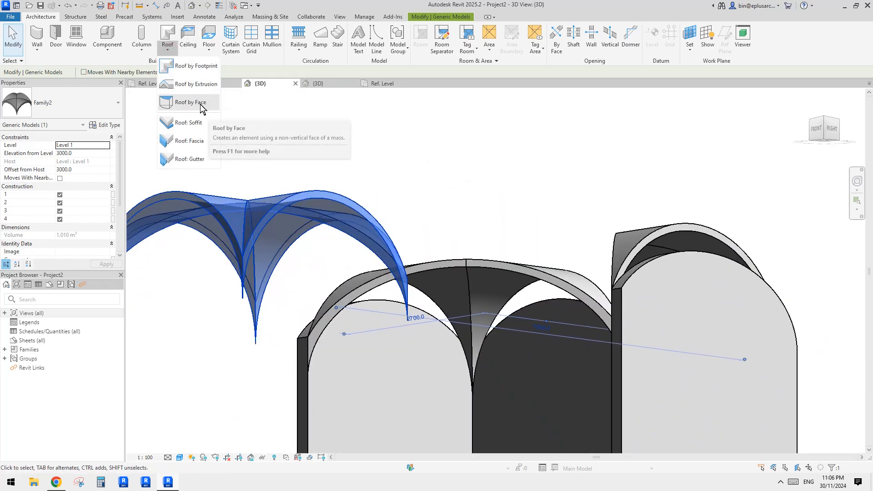
pyautogui.click(200, 102)
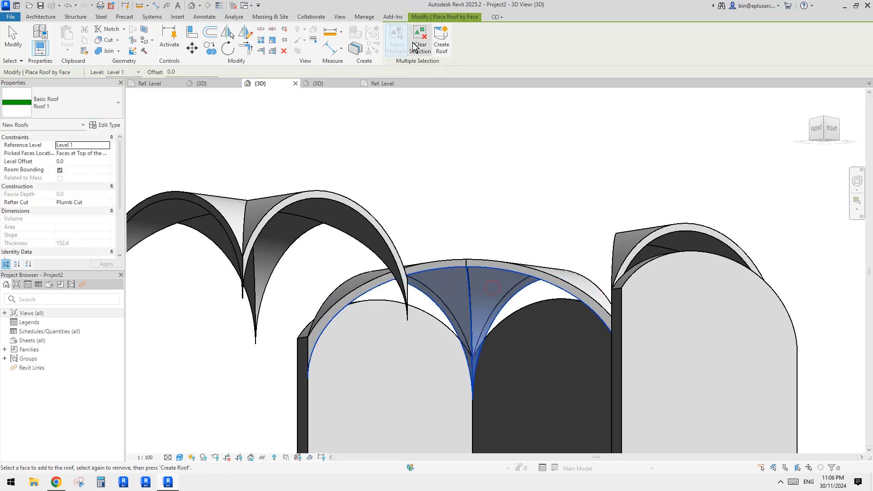
pyautogui.click(441, 40)
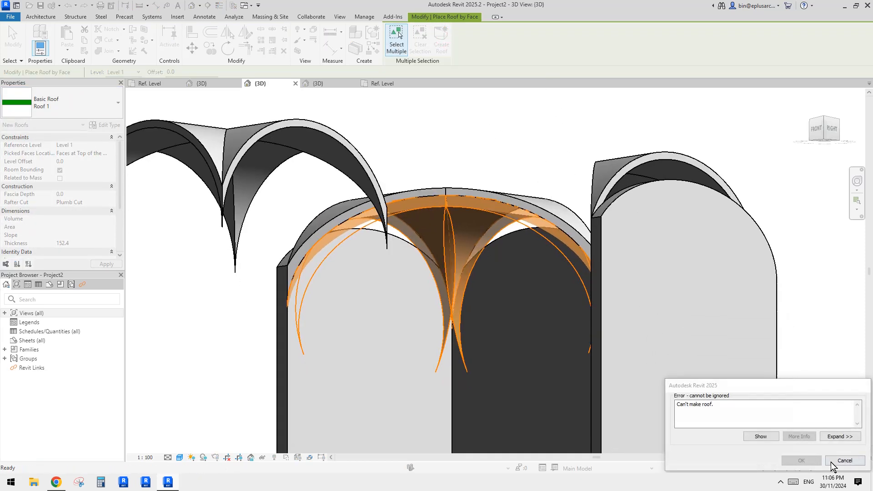
pyautogui.click(844, 461)
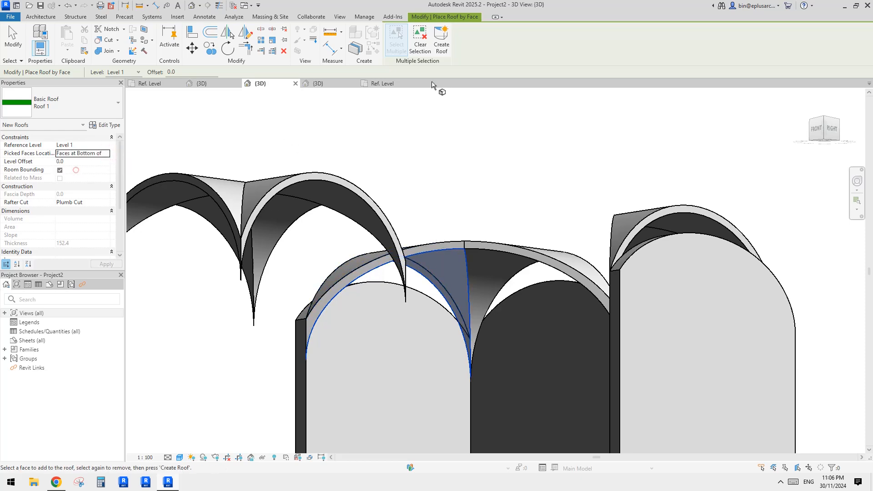
# - Create a Roof by Face on the left-hand vault's underside face nearest the side wall, with the picked face at the roof's bottom
pyautogui.click(438, 44)
pyautogui.keyDown('shift'); pyautogui.moveTo(491, 191); pyautogui.dragTo(540, 204, button='middle'); pyautogui.keyUp('shift')
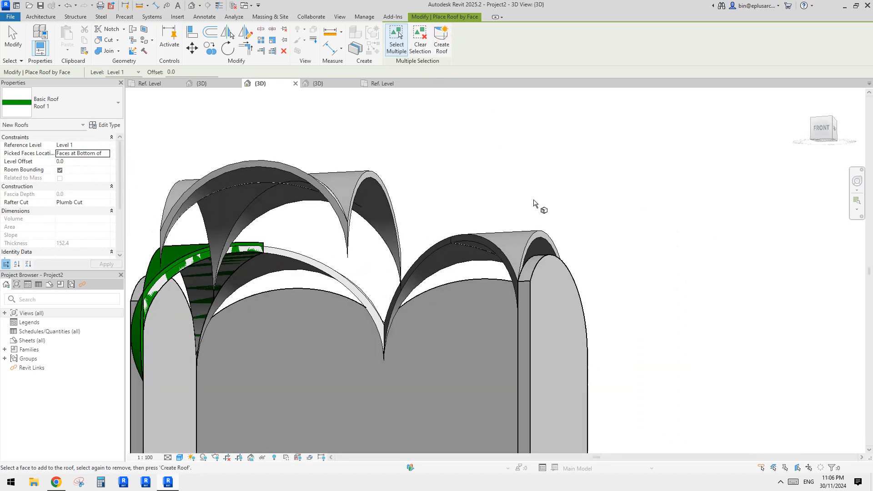
pyautogui.click(232, 251)
pyautogui.keyDown('shift'); pyautogui.moveTo(190, 275); pyautogui.dragTo(469, 304, button='middle'); pyautogui.keyUp('shift')
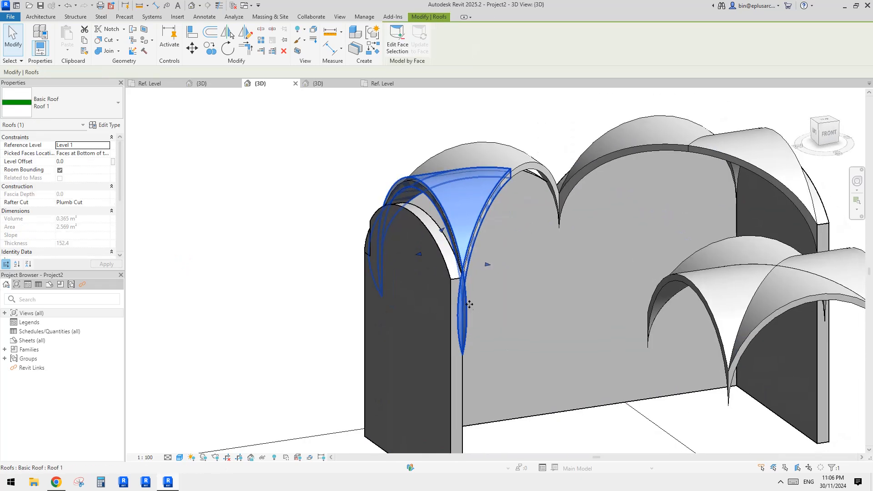
pyautogui.moveTo(691, 351); pyautogui.dragTo(559, 301, button='middle')
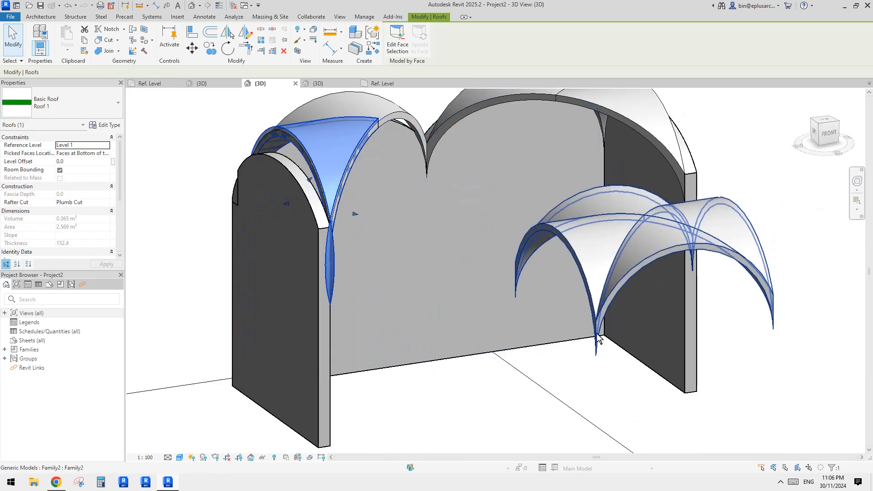
# - Set the structure layer thickness of the Roof 1 type to 50
pyautogui.keyDown('shift'); pyautogui.moveTo(444, 291); pyautogui.dragTo(88, 90, button='middle'); pyautogui.keyUp('shift')
pyautogui.click(72, 97)
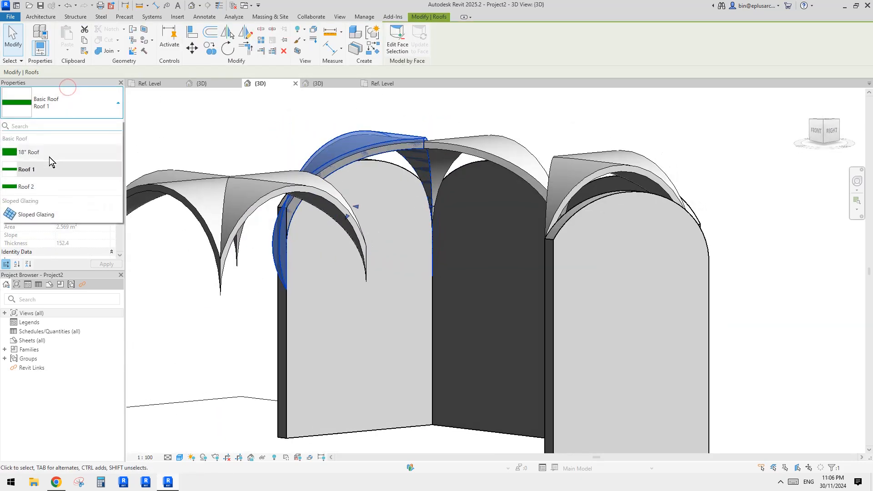
pyautogui.press('Escape')
pyautogui.click(108, 125)
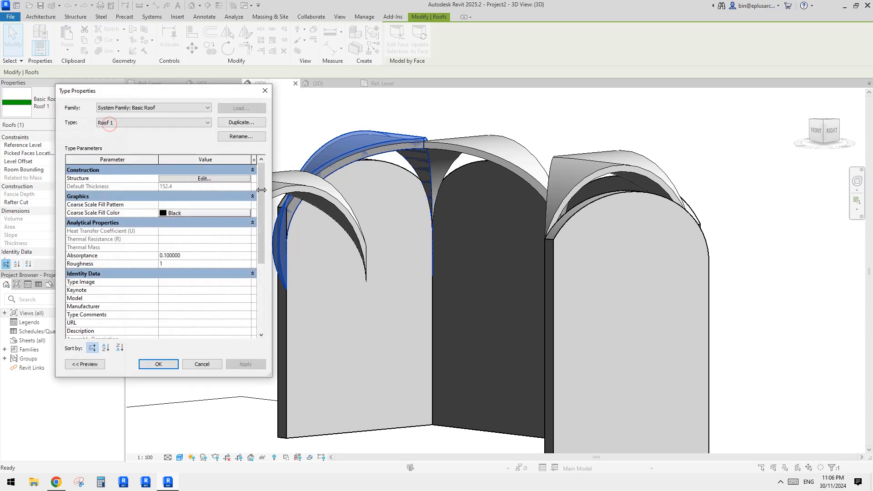
pyautogui.click(261, 189)
pyautogui.click(184, 177)
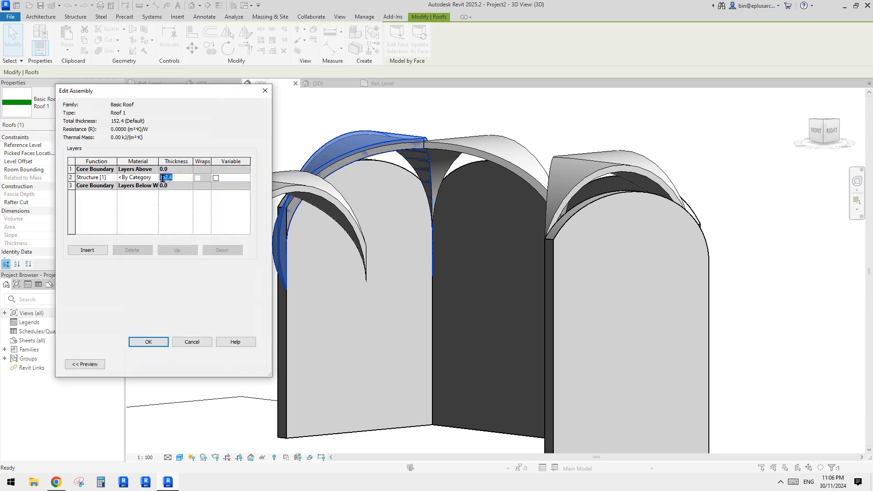
pyautogui.click(158, 339)
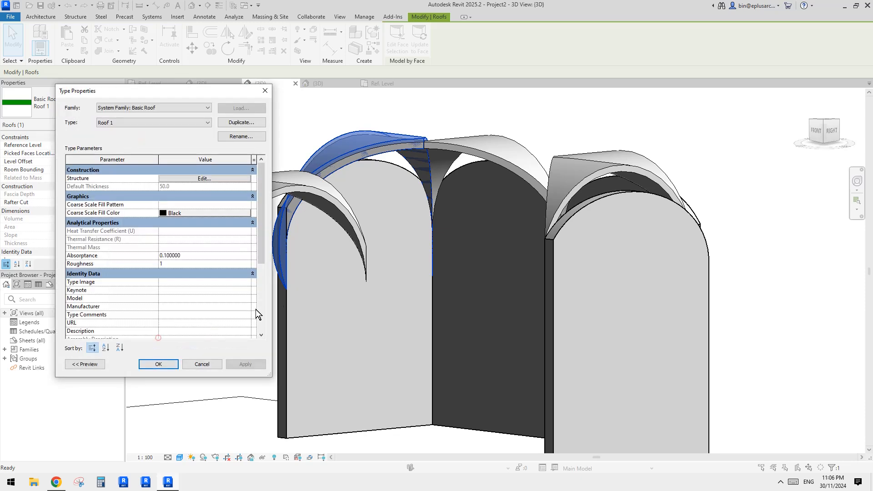
pyautogui.click(167, 363)
# - Create a Wall by Face of type Wall 1 on the underside of the corner vault that has no face-based roof
pyautogui.keyDown('shift'); pyautogui.moveTo(369, 286); pyautogui.dragTo(441, 236, button='middle'); pyautogui.keyUp('shift')
pyautogui.press('Escape')
pyautogui.click(427, 160)
pyautogui.keyDown('shift'); pyautogui.moveTo(427, 159); pyautogui.dragTo(378, 198, button='middle'); pyautogui.keyUp('shift')
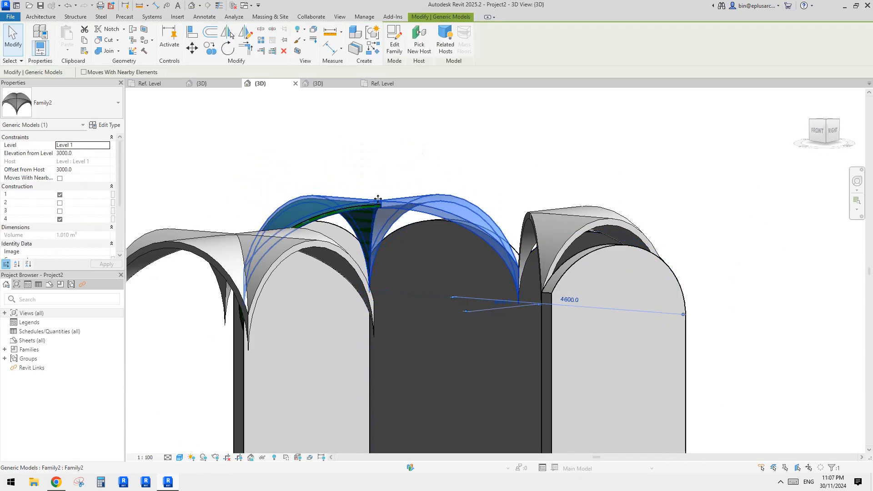
pyautogui.click(50, 17)
pyautogui.click(35, 46)
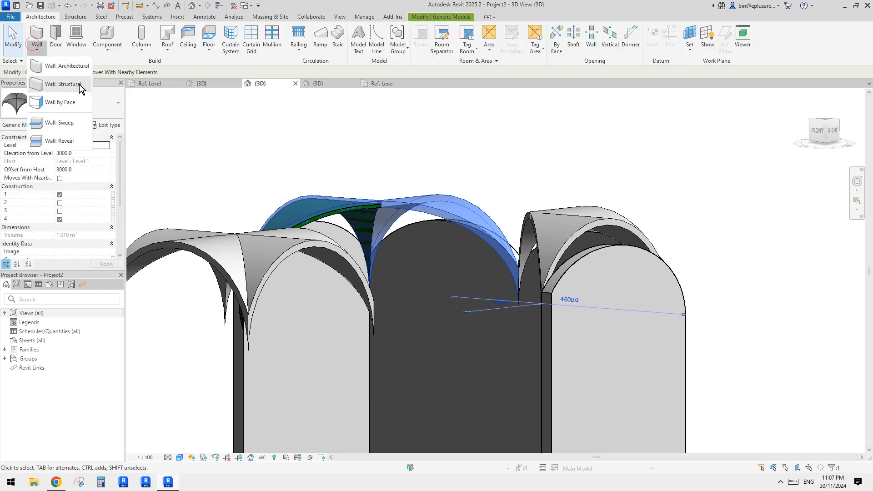
pyautogui.click(64, 103)
pyautogui.keyDown('shift'); pyautogui.moveTo(507, 219); pyautogui.dragTo(565, 179, button='middle'); pyautogui.keyUp('shift')
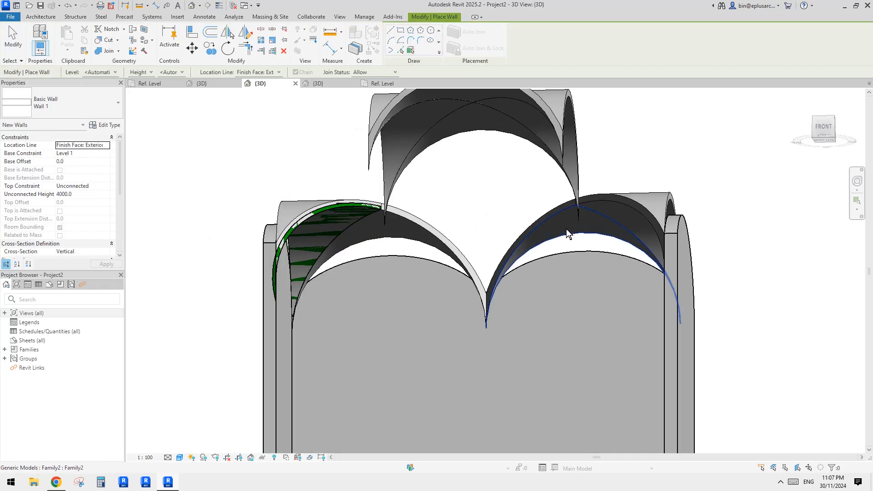
pyautogui.keyDown('shift'); pyautogui.moveTo(566, 229); pyautogui.dragTo(622, 229, button='middle'); pyautogui.keyUp('shift')
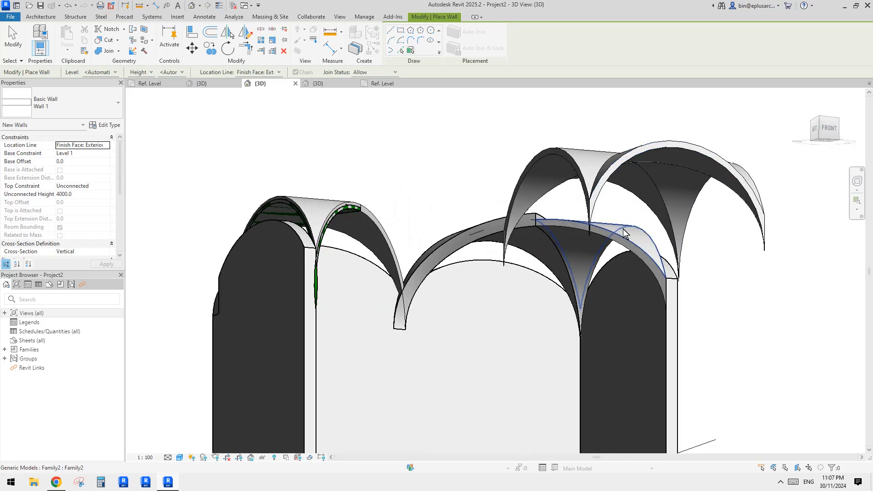
pyautogui.click(585, 252)
pyautogui.keyDown('shift'); pyautogui.moveTo(585, 251); pyautogui.dragTo(474, 321, button='middle'); pyautogui.keyUp('shift')
pyautogui.press('Escape')
# - Examine from several sides how the face-based wall sits against the vault and the adjoining straight walls
pyautogui.click(476, 254)
pyautogui.keyDown('shift'); pyautogui.moveTo(476, 255); pyautogui.dragTo(530, 254, button='middle'); pyautogui.keyUp('shift')
pyautogui.press('Escape')
pyautogui.scroll(-1, 476, 263)
pyautogui.click(527, 215)
pyautogui.moveTo(506, 197); pyautogui.dragTo(505, 204, button='middle')
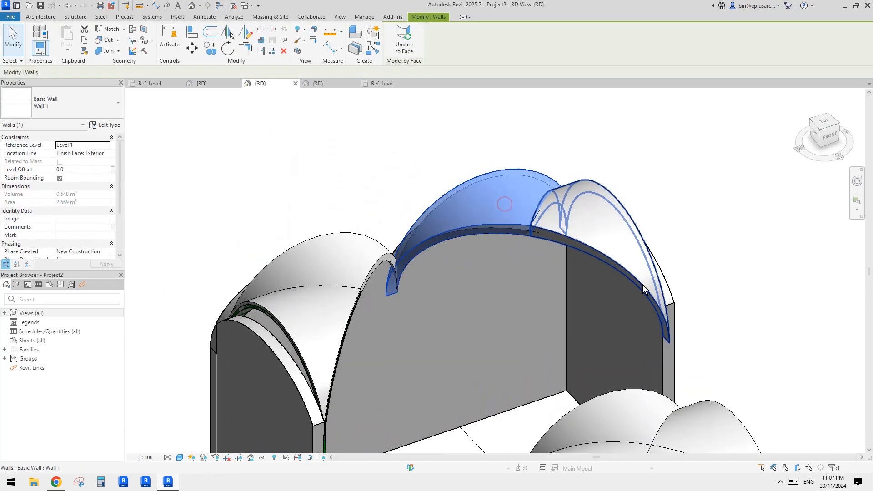
pyautogui.keyDown('shift'); pyautogui.moveTo(643, 291); pyautogui.dragTo(600, 257, button='middle'); pyautogui.keyUp('shift')
pyautogui.click(529, 215)
pyautogui.moveTo(529, 216)
pyautogui.keyDown('shift'); pyautogui.mouseDown(button='middle')
pyautogui.moveTo(531, 260)
pyautogui.moveTo(529, 224)
pyautogui.mouseUp(button='middle'); pyautogui.keyUp('shift')
pyautogui.scroll(2, 515, 155)
pyautogui.moveTo(636, 360); pyautogui.dragTo(535, 307, button='middle')
pyautogui.scroll(-2, 537, 301)
pyautogui.click(503, 171)
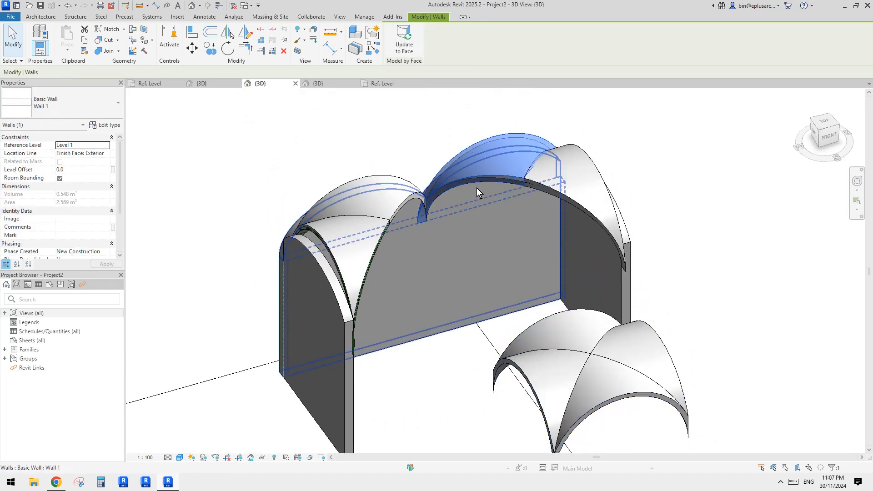
pyautogui.click(549, 178)
pyautogui.moveTo(497, 204); pyautogui.dragTo(439, 218, button='middle')
pyautogui.click(506, 199)
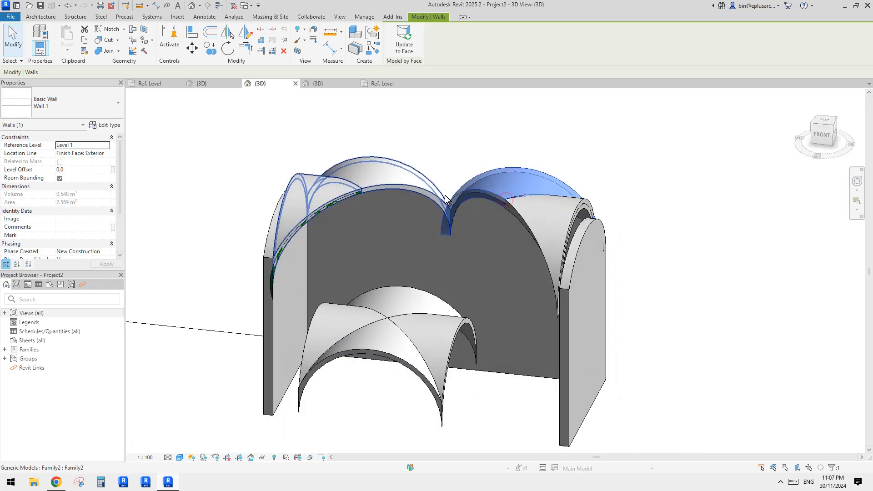
pyautogui.keyDown('shift'); pyautogui.moveTo(534, 227); pyautogui.dragTo(452, 214, button='middle'); pyautogui.keyUp('shift')
pyautogui.click(529, 217)
pyautogui.keyDown('shift'); pyautogui.moveTo(530, 220); pyautogui.dragTo(482, 217, button='middle'); pyautogui.keyUp('shift')
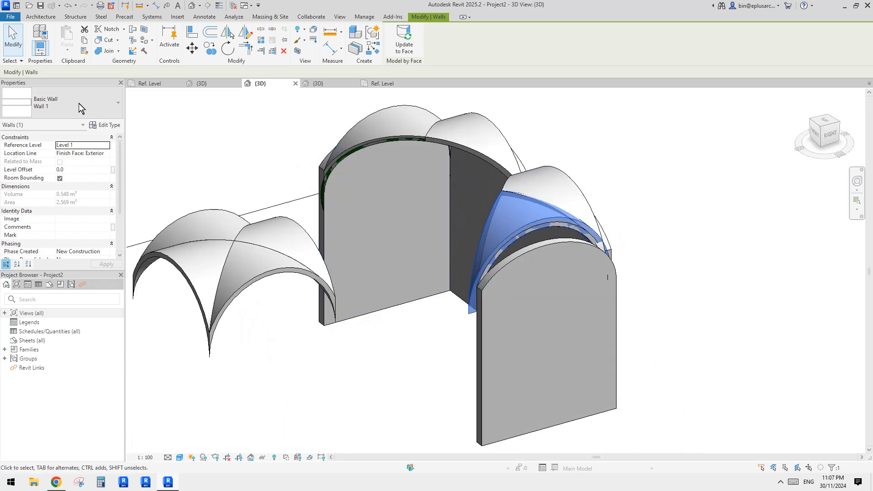
# - Check the layer structure of the Wall 1 type and leave it without changes
pyautogui.click(79, 102)
pyautogui.click(41, 111)
pyautogui.click(105, 125)
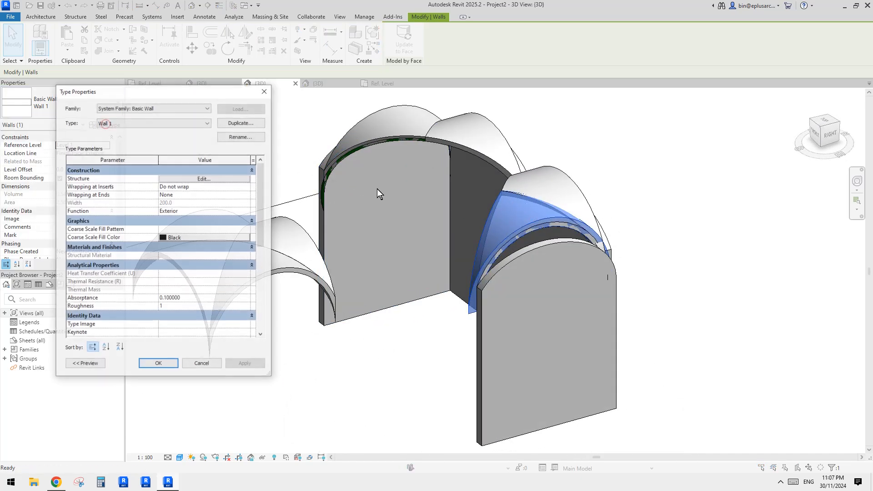
pyautogui.click(212, 179)
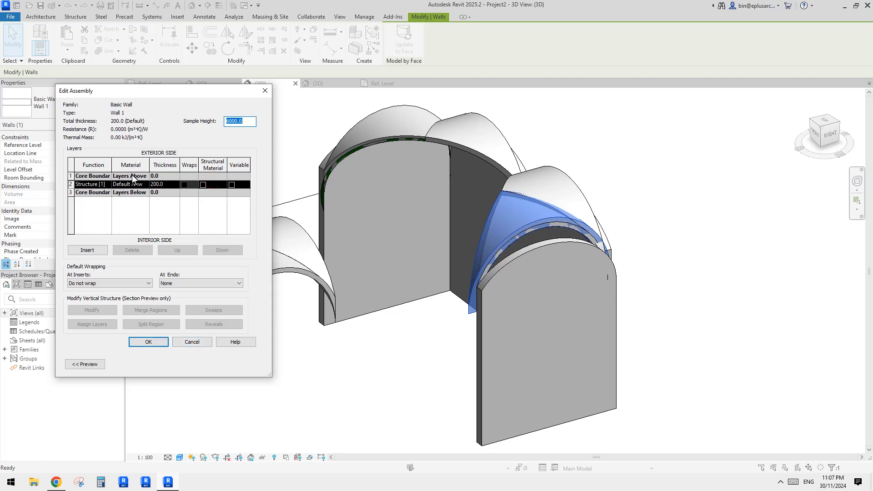
pyautogui.click(203, 342)
pyautogui.press('Escape')
# - Delete the face-based wall and the face-based roof from the undersides of the two corner vaults
pyautogui.press('Escape')
pyautogui.scroll(-2, 424, 223)
pyautogui.keyDown('shift'); pyautogui.moveTo(425, 223); pyautogui.dragTo(344, 192, button='middle'); pyautogui.keyUp('shift')
pyautogui.click(494, 232)
pyautogui.press('Escape')
pyautogui.click(495, 209)
pyautogui.press('Escape')
pyautogui.click(311, 179)
pyautogui.scroll(4, 311, 179)
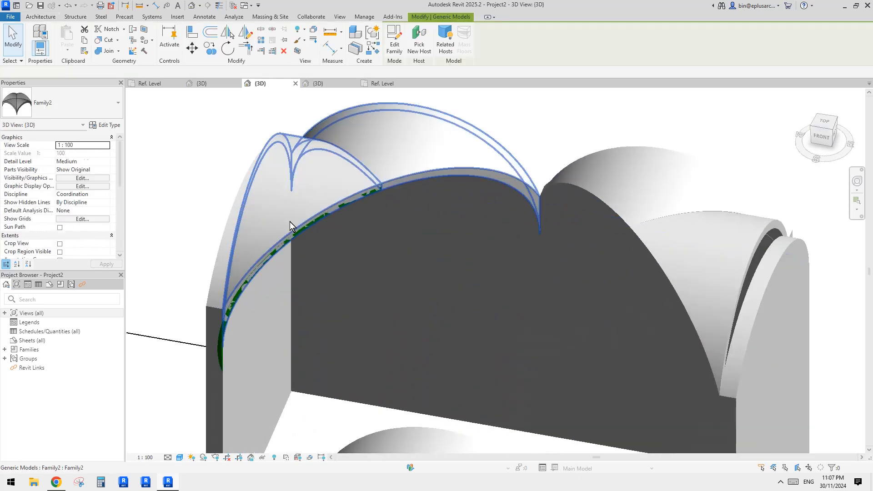
pyautogui.click(221, 334)
pyautogui.scroll(3, 221, 337)
pyautogui.press('Escape')
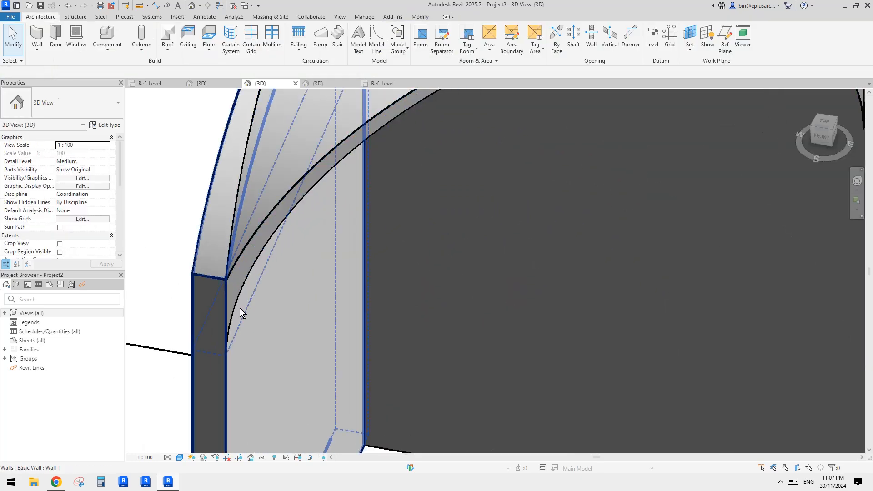
# - Switch to the browser to check the historical vaults reference photo, and return to the Revit project
pyautogui.scroll(-5, 332, 230)
pyautogui.click(378, 166)
pyautogui.keyDown('shift'); pyautogui.moveTo(378, 166); pyautogui.dragTo(464, 275, button='middle'); pyautogui.keyUp('shift')
pyautogui.scroll(2, 490, 227)
pyautogui.click(477, 283)
pyautogui.click(56, 483)
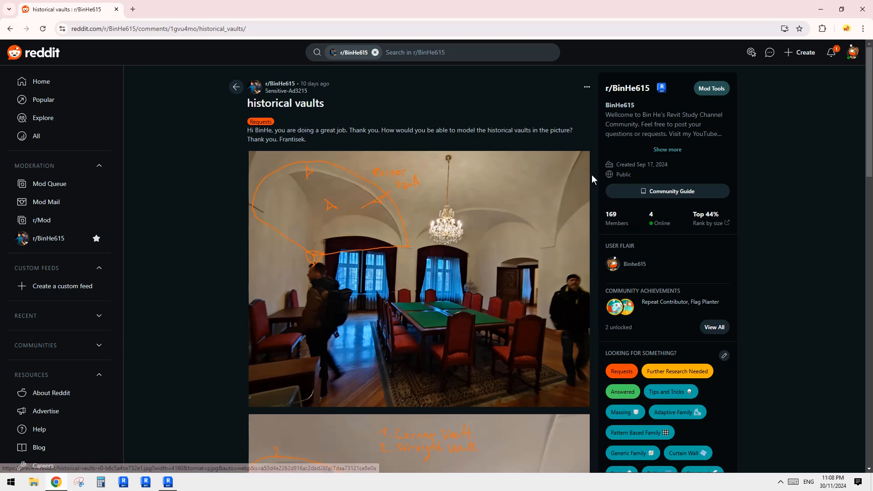
pyautogui.click(168, 482)
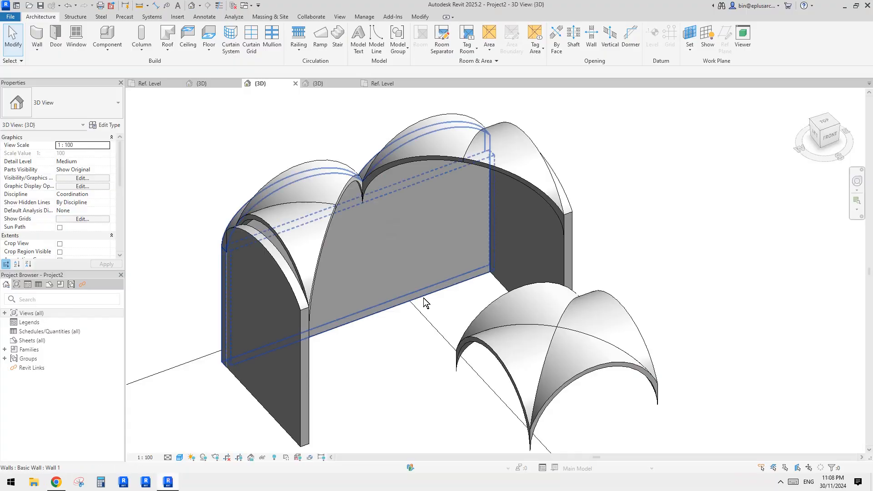
# - Mirror copies of both corner vaults about a vertical axis drawn at the free end of the side walls in the top view
pyautogui.keyDown('shift'); pyautogui.moveTo(424, 298); pyautogui.dragTo(483, 302, button='middle'); pyautogui.keyUp('shift')
pyautogui.click(483, 302)
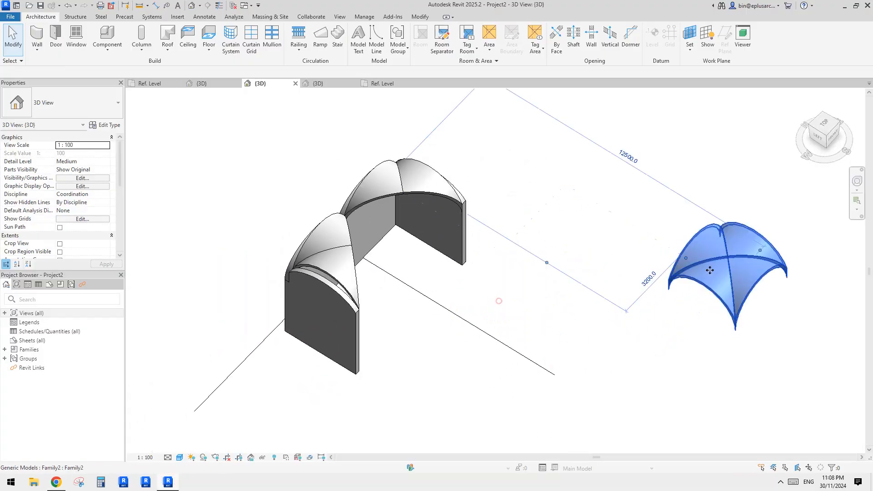
pyautogui.moveTo(449, 189); pyautogui.dragTo(430, 227, button='middle')
pyautogui.scroll(-7, 447, 257)
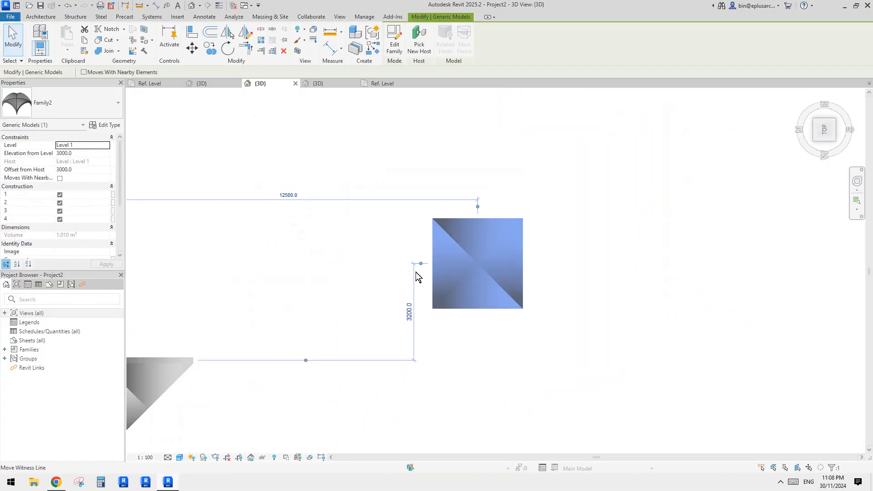
pyautogui.moveTo(184, 444); pyautogui.dragTo(371, 318, button='middle')
pyautogui.scroll(3, 362, 327)
pyautogui.click(305, 252)
pyautogui.moveTo(293, 392); pyautogui.dragTo(341, 295, button='middle')
pyautogui.scroll(-1, 341, 294)
pyautogui.keyDown('ctrl'); pyautogui.click(338, 301); pyautogui.keyUp('ctrl')
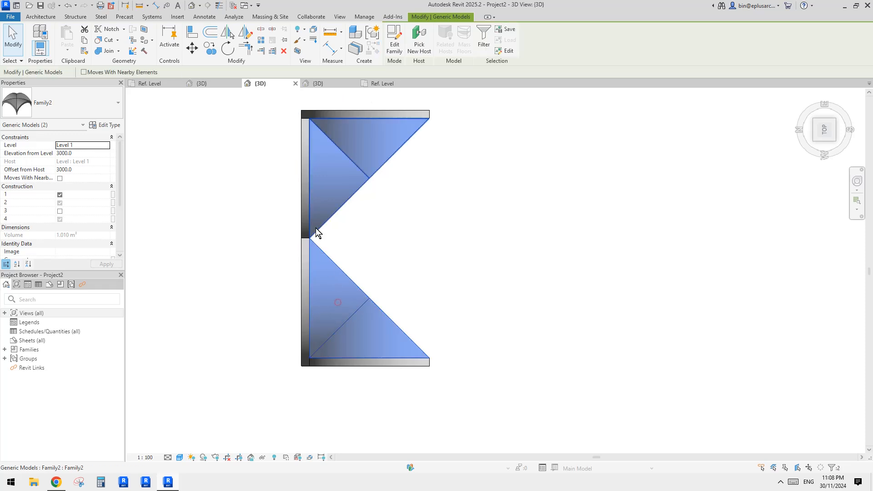
pyautogui.scroll(-1, 331, 238)
pyautogui.click(342, 245)
pyautogui.click(344, 179)
pyautogui.keyDown('ctrl'); pyautogui.click(334, 275); pyautogui.keyUp('ctrl')
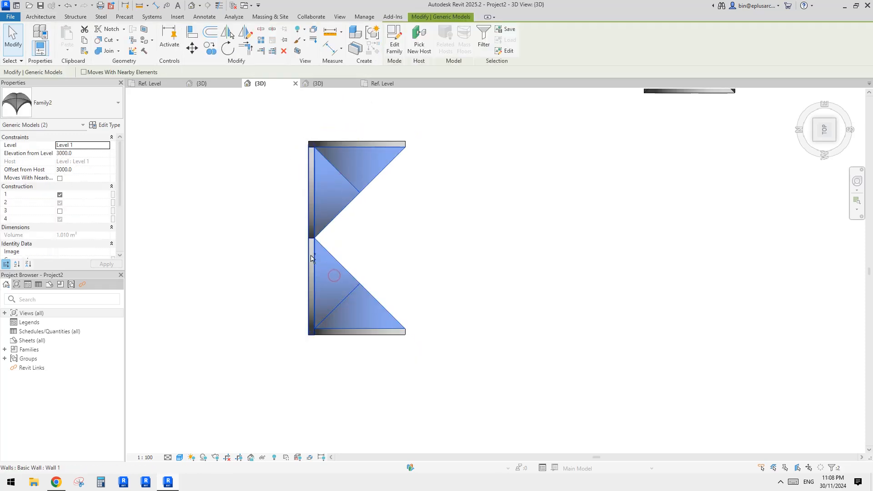
pyautogui.click(402, 204)
pyautogui.click(350, 182)
pyautogui.keyDown('ctrl'); pyautogui.click(335, 281); pyautogui.keyUp('ctrl')
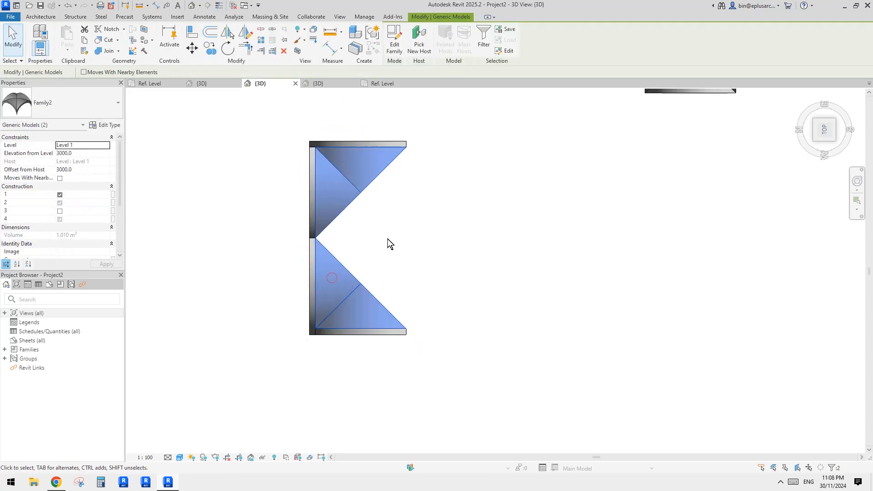
pyautogui.press('d')
pyautogui.press('m')
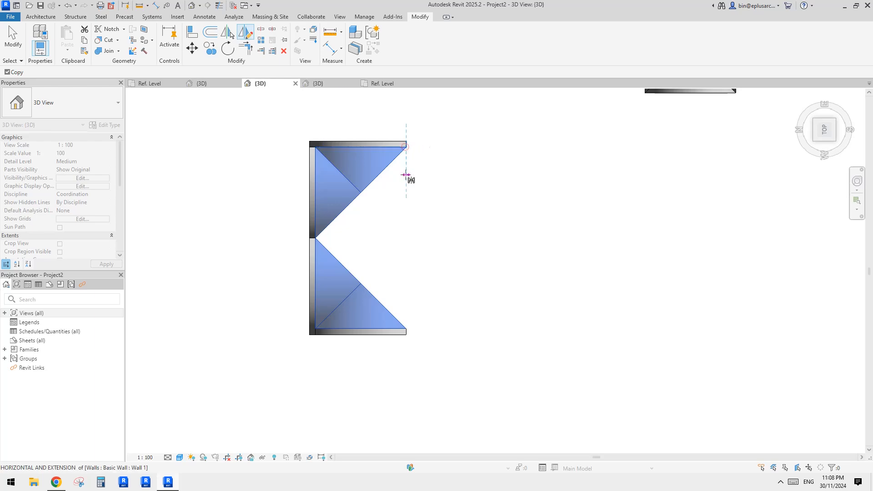
pyautogui.click(406, 175)
pyautogui.moveTo(452, 275); pyautogui.dragTo(451, 280, button='middle')
pyautogui.click(451, 279)
pyautogui.keyDown('shift'); pyautogui.moveTo(484, 314); pyautogui.dragTo(449, 485, button='middle'); pyautogui.keyUp('shift')
# - Delete the three straight walls beneath the vaults, leaving the four corner vaults in place
pyautogui.click(552, 166)
pyautogui.moveTo(541, 226); pyautogui.dragTo(431, 365, button='middle')
pyautogui.scroll(1, 487, 255)
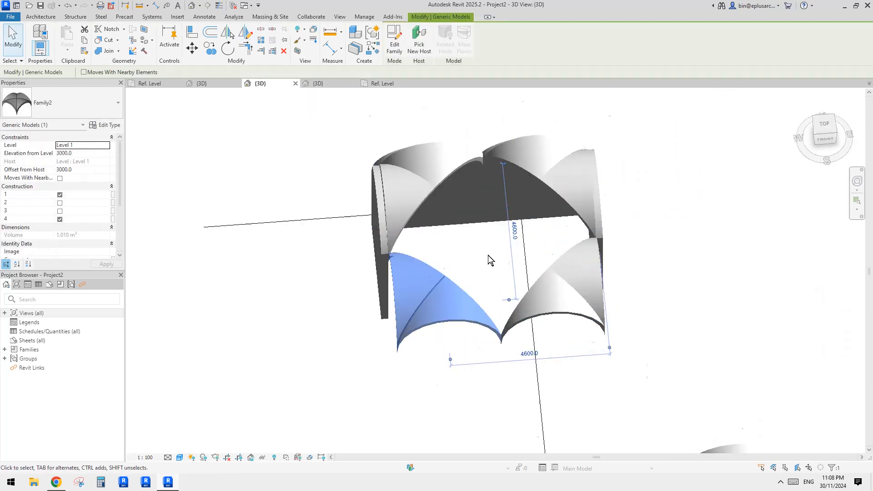
pyautogui.scroll(1, 487, 255)
pyautogui.moveTo(487, 255); pyautogui.dragTo(431, 306, button='middle')
pyautogui.keyDown('shift'); pyautogui.moveTo(432, 306); pyautogui.dragTo(431, 328, button='middle'); pyautogui.keyUp('shift')
pyautogui.keyDown('shift'); pyautogui.moveTo(426, 277); pyautogui.dragTo(572, 245, button='middle'); pyautogui.keyUp('shift')
pyautogui.click(493, 243)
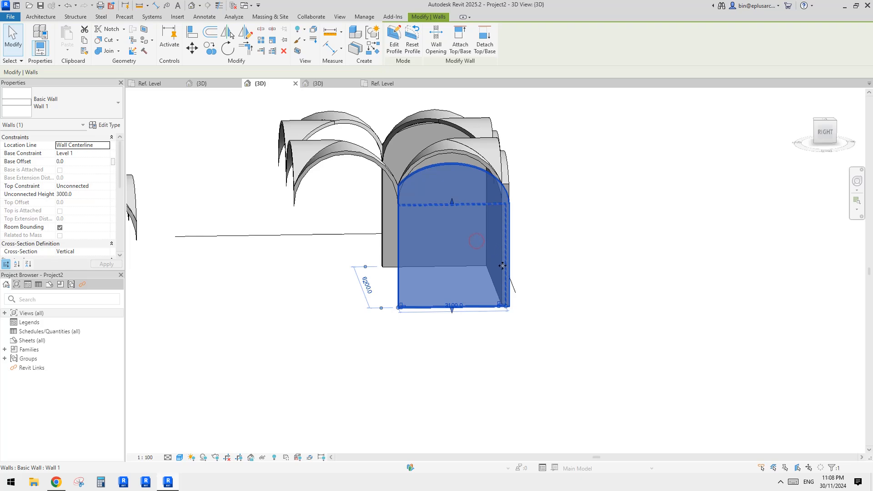
pyautogui.press('Delete')
pyautogui.click(494, 259)
pyautogui.press('Delete')
pyautogui.click(491, 231)
pyautogui.press('Delete')
pyautogui.moveTo(461, 223); pyautogui.dragTo(497, 267, button='middle')
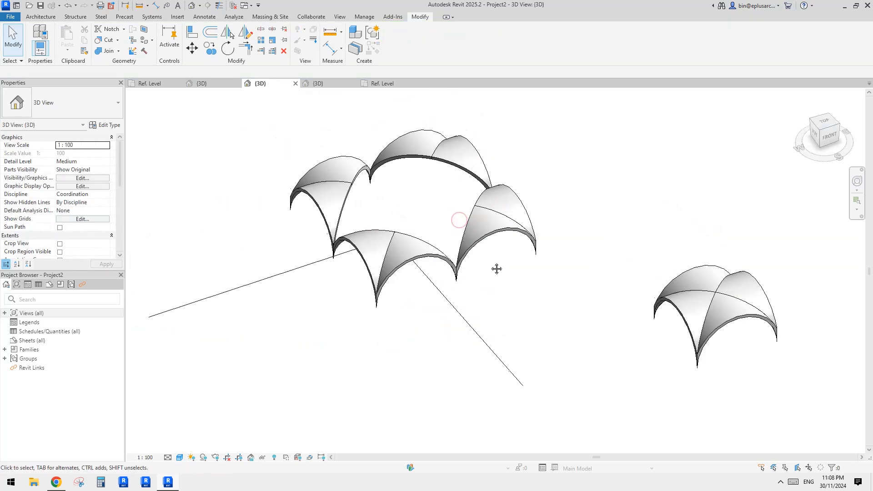
# - Open the Level 1 floor plan of the project
pyautogui.click(408, 254)
pyautogui.keyDown('shift'); pyautogui.moveTo(408, 255); pyautogui.dragTo(432, 247, button='middle'); pyautogui.keyUp('shift')
pyautogui.press('Escape')
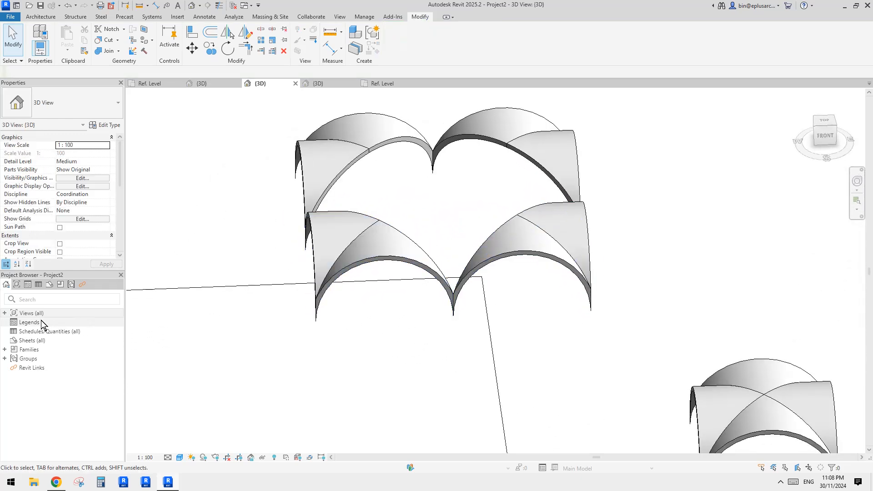
pyautogui.click(9, 313)
pyautogui.click(33, 331)
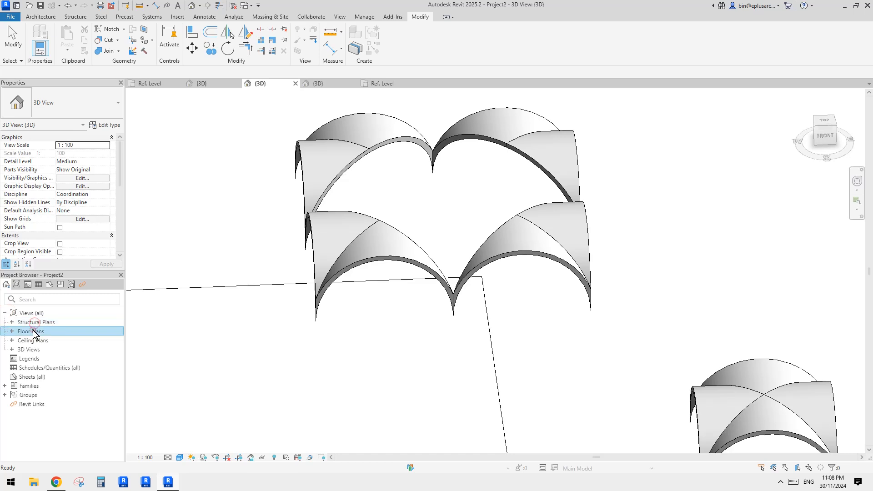
pyautogui.doubleClick(44, 342)
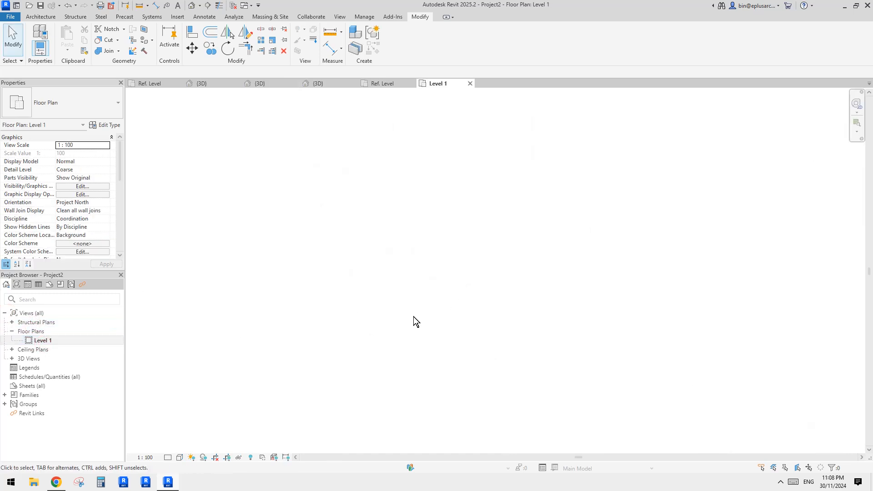
# - Set the plan's view range top and cut plane offsets to 9999 and fit the vaults in the view
pyautogui.scroll(-5, 68, 218)
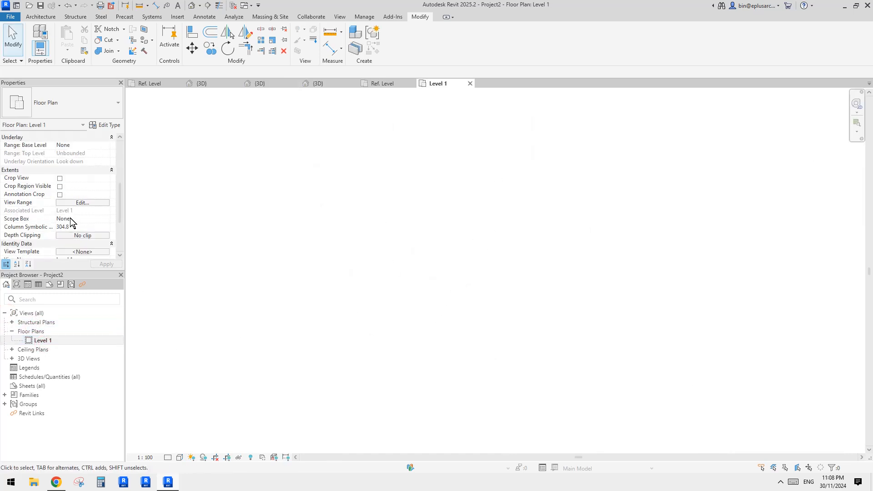
pyautogui.click(80, 202)
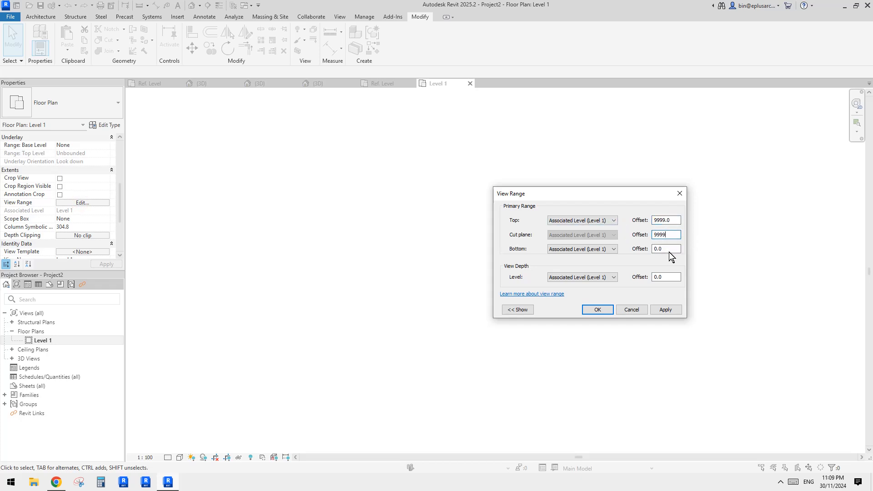
pyautogui.click(620, 312)
pyautogui.press('z')
pyautogui.press('f')
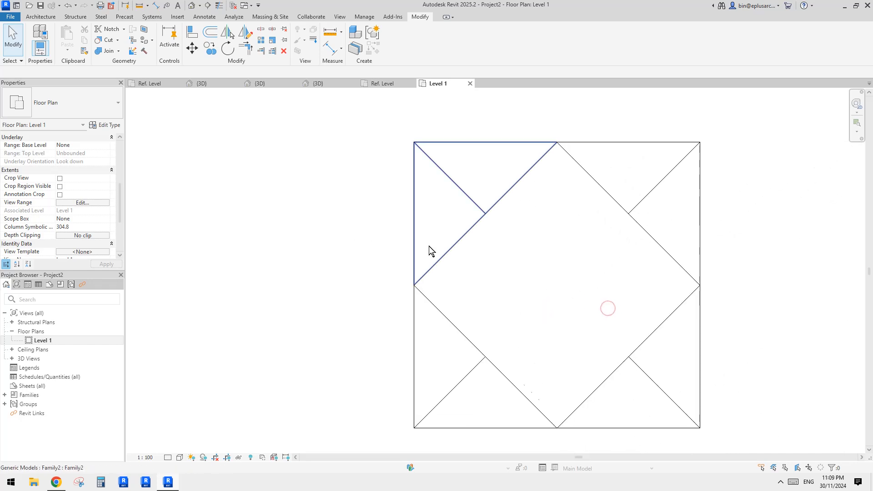
# - Draw a horizontal reference plane across the middle of the vault square, joining the points where the vaults meet on opposite sides
pyautogui.press('r')
pyautogui.press('p')
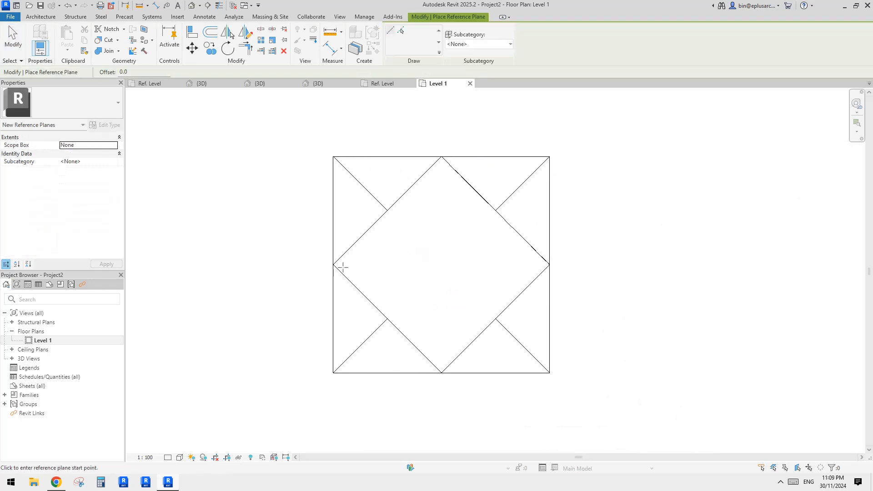
pyautogui.click(333, 264)
pyautogui.click(550, 264)
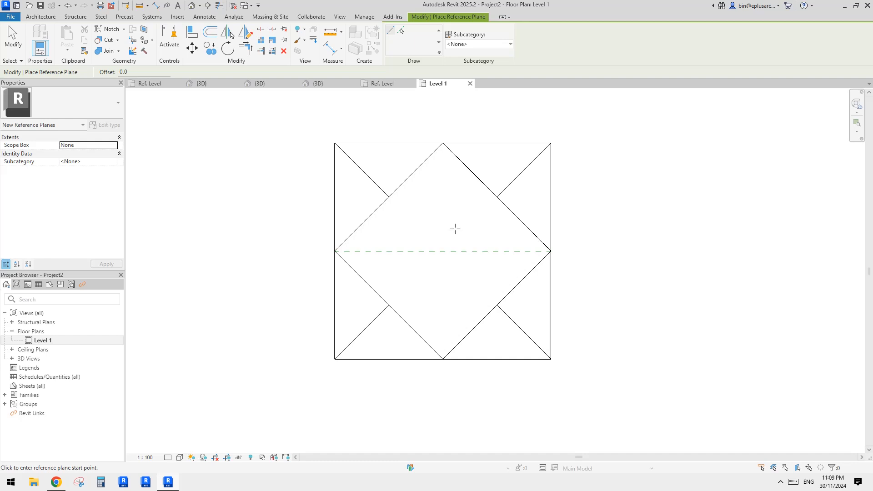
pyautogui.press('Escape')
pyautogui.press('Escape')
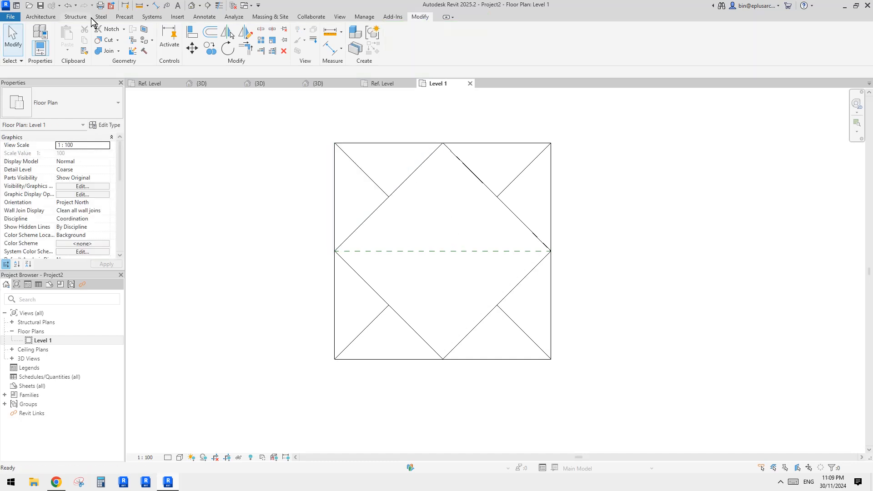
# - Start an in-place model in the Generic Models category and accept the default name
pyautogui.click(123, 87)
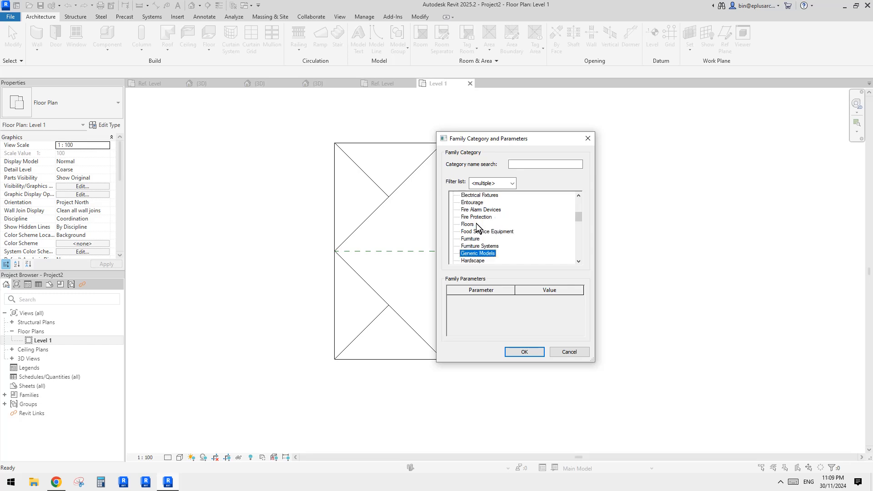
pyautogui.click(524, 353)
pyautogui.click(486, 259)
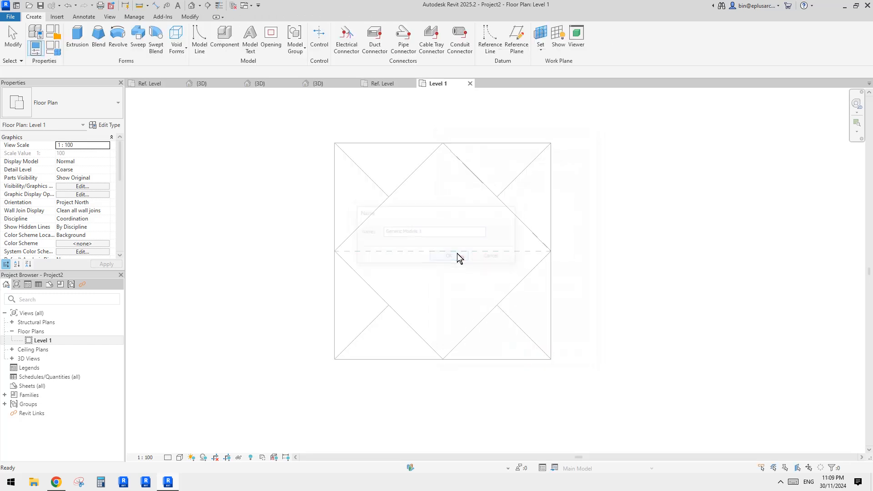
# - Set the work plane by picking the horizontal reference plane across the vault square, and open the 3D view for sketching
pyautogui.click(541, 34)
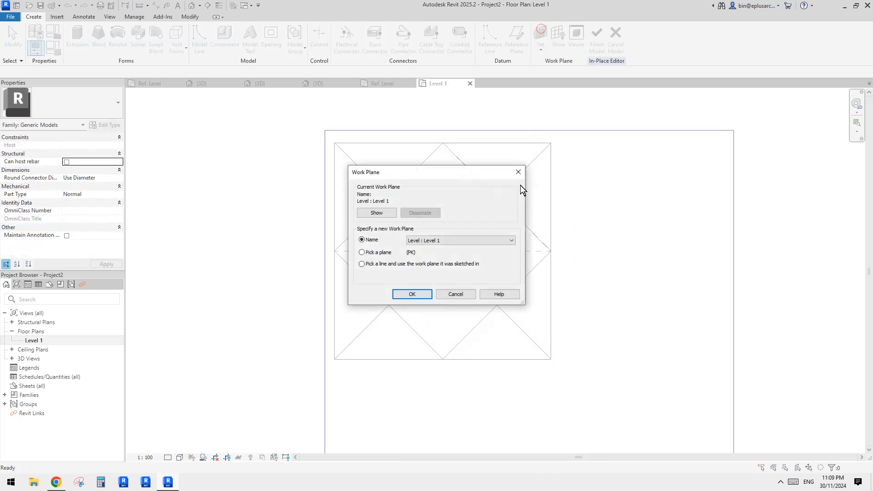
pyautogui.click(376, 252)
pyautogui.click(411, 294)
pyautogui.click(466, 251)
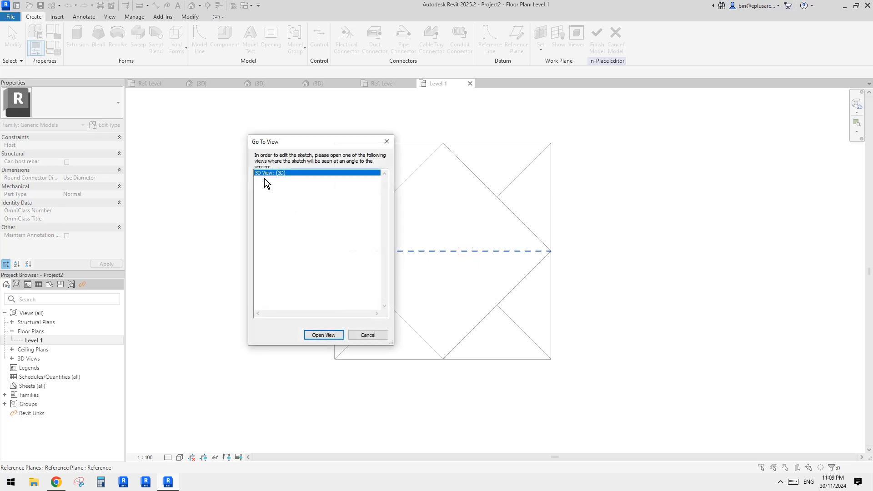
pyautogui.click(323, 335)
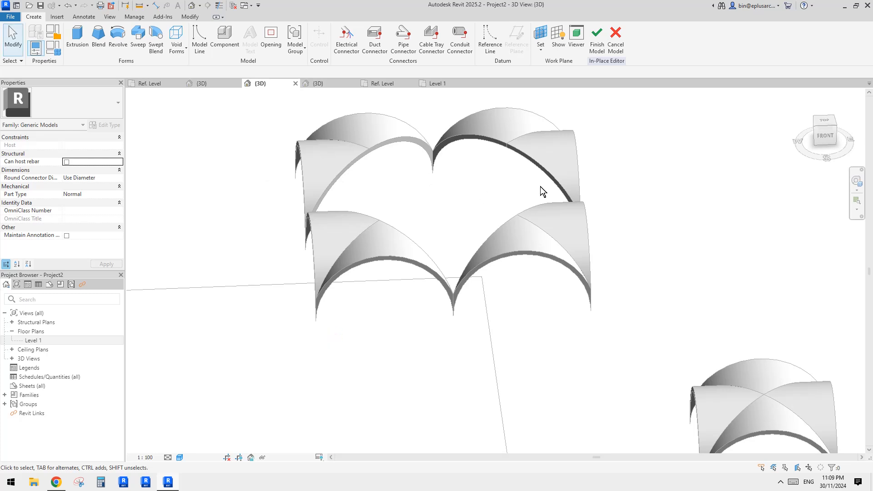
# - Start a revolve in the front view and draw its vertical axis through the point where the arches meet, extending it below their feet
pyautogui.click(826, 138)
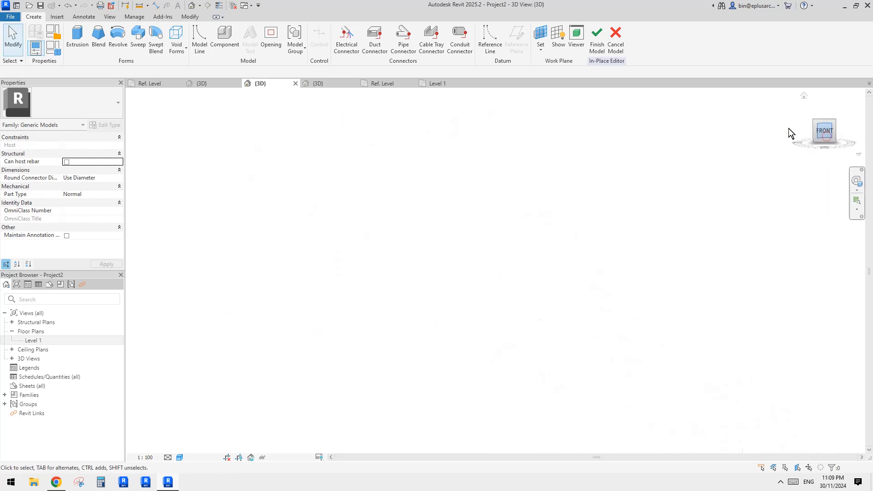
pyautogui.scroll(4, 490, 257)
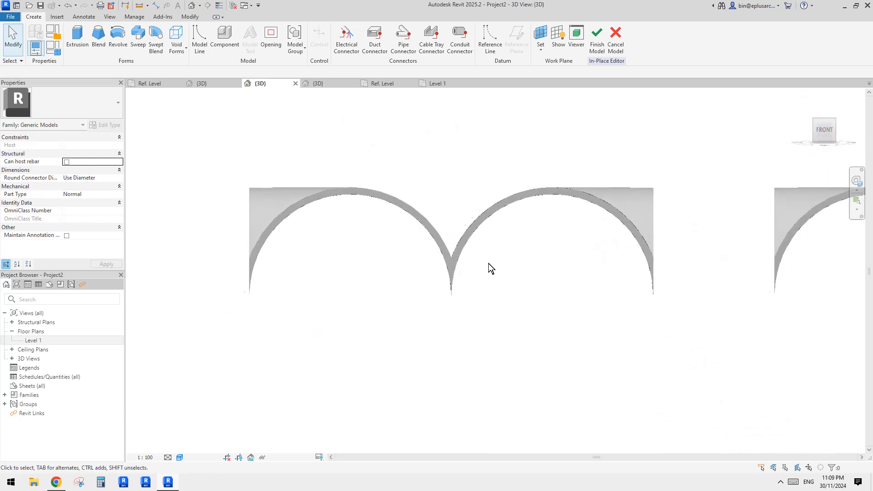
pyautogui.click(117, 39)
pyautogui.click(373, 46)
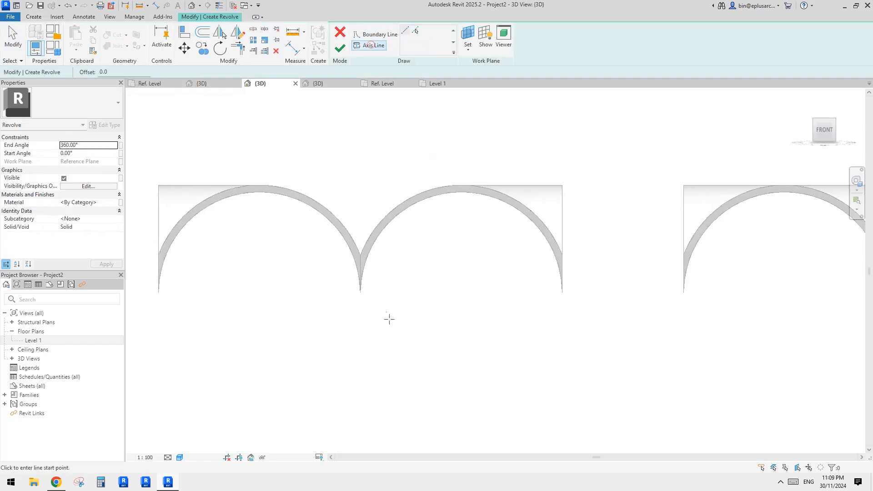
pyautogui.click(361, 292)
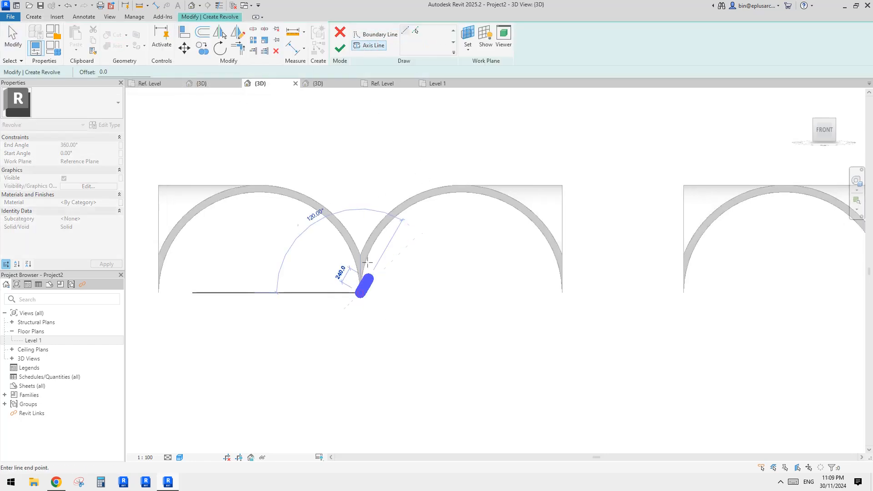
pyautogui.click(360, 102)
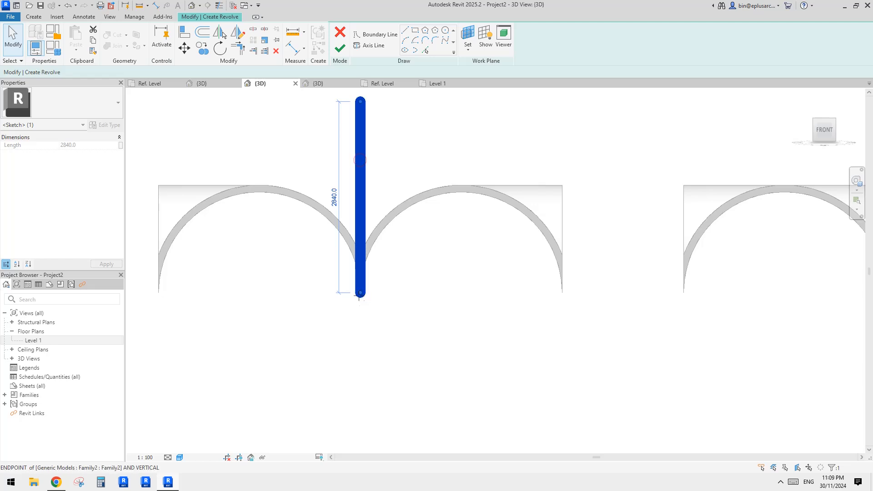
pyautogui.moveTo(360, 294); pyautogui.dragTo(360, 333)
pyautogui.click(483, 200)
pyautogui.moveTo(482, 201); pyautogui.dragTo(477, 203, button='middle')
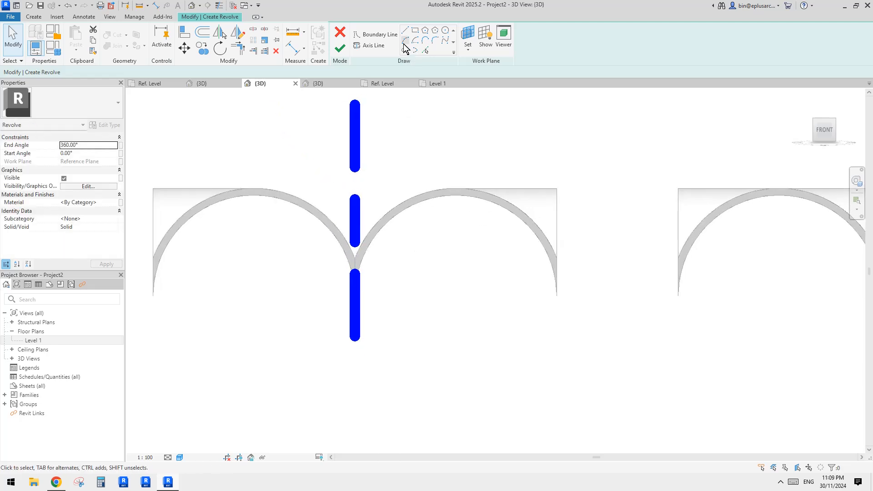
# - Draw a horizontal boundary line about 700 mm long from the axis above the vaults as a tangent guide
pyautogui.click(372, 35)
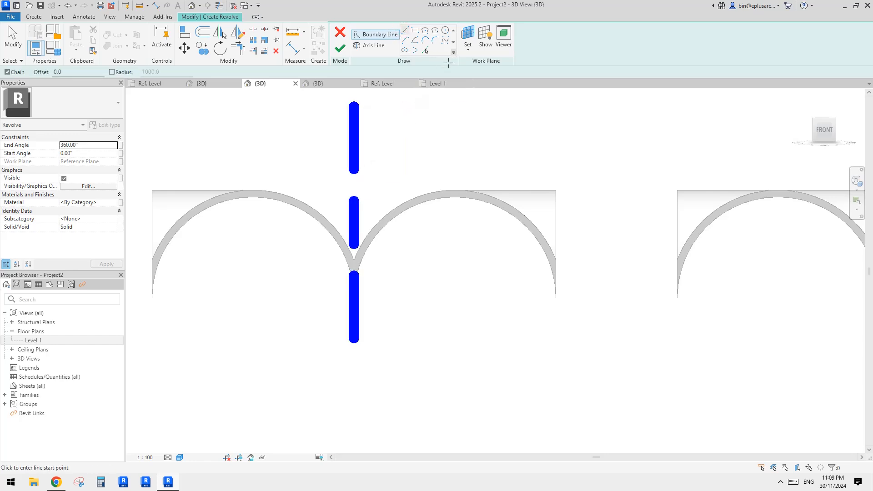
pyautogui.click(352, 146)
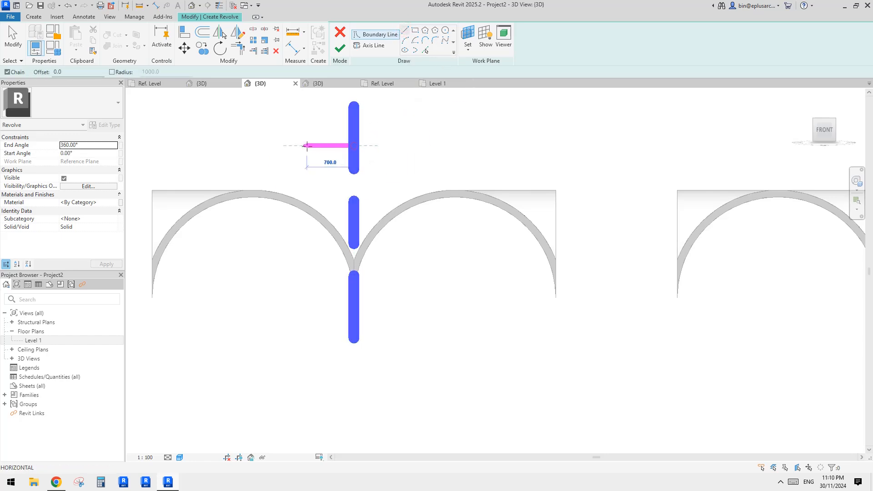
pyautogui.click(306, 145)
pyautogui.press('Escape')
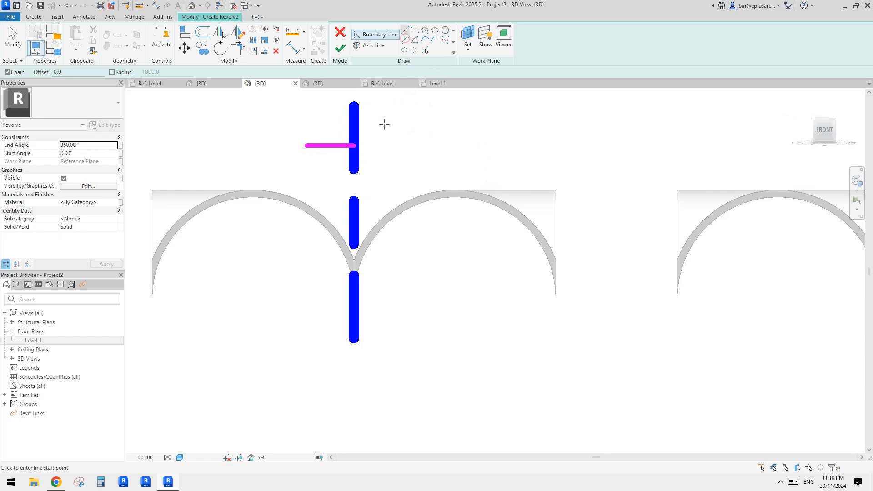
pyautogui.click(354, 146)
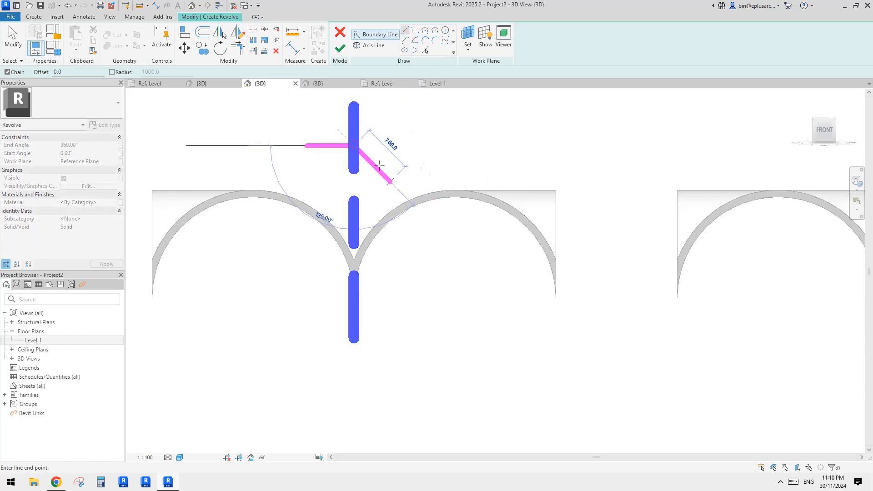
pyautogui.click(555, 298)
pyautogui.press('Escape')
pyautogui.press('Escape')
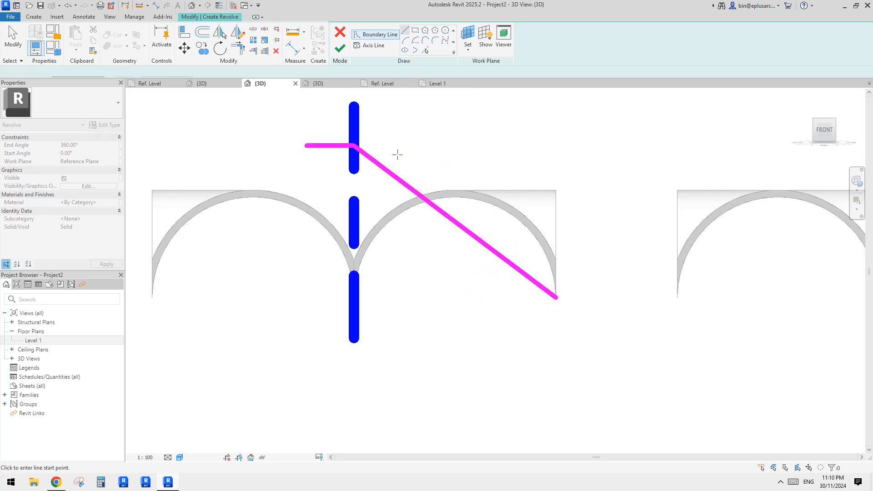
pyautogui.press('Delete')
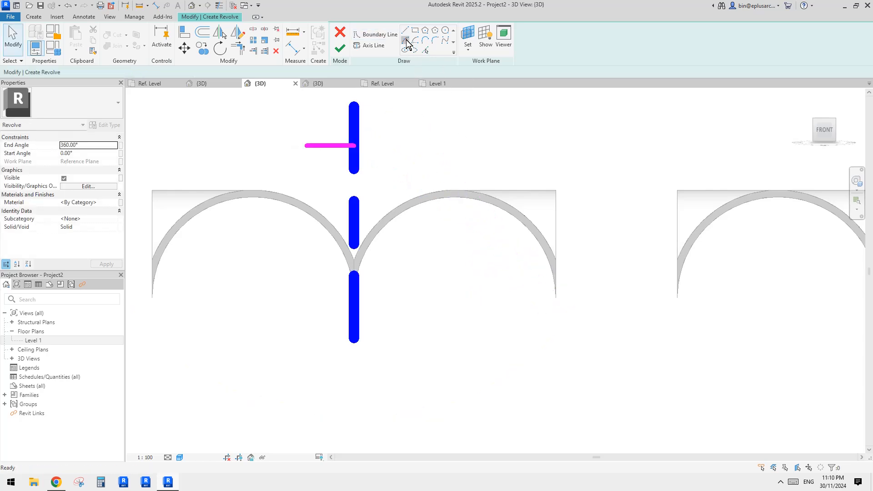
# - Draw a boundary arc of about 3121 mm radius from the guide line's end on the axis to the outer vault foot, tangent to the guide
pyautogui.click(406, 40)
pyautogui.click(354, 146)
pyautogui.click(555, 298)
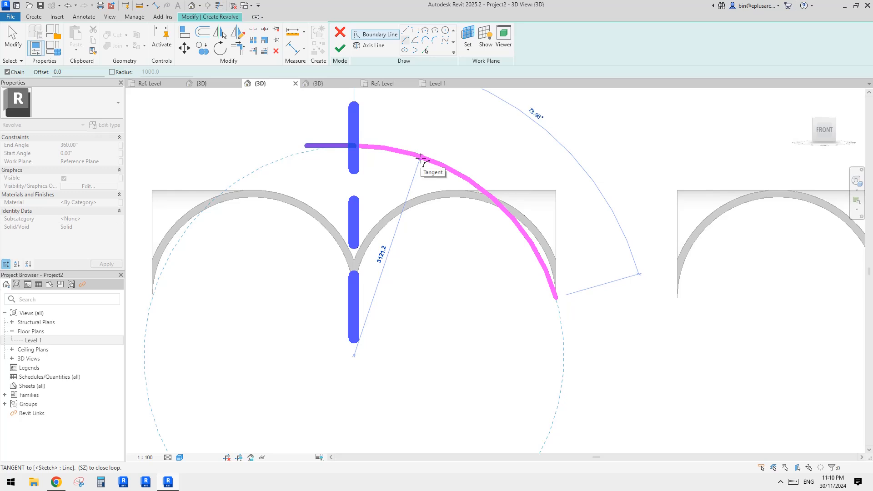
pyautogui.click(420, 158)
pyautogui.press('Escape')
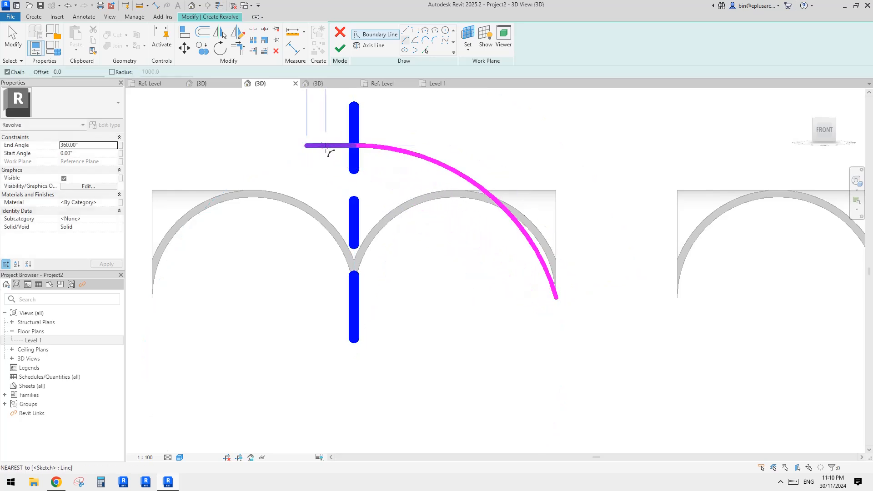
pyautogui.press('Escape')
pyautogui.scroll(-1, 523, 233)
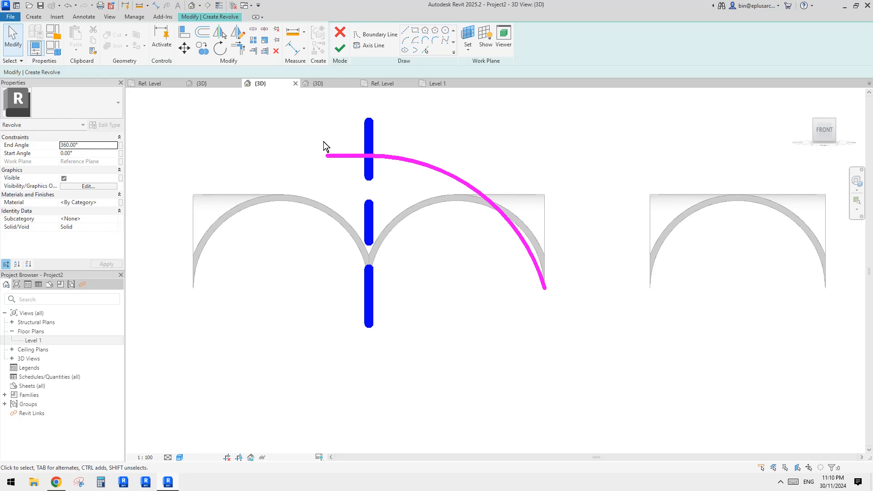
# - Delete the horizontal guide line, keeping the arc
pyautogui.click(335, 156)
pyautogui.press('Delete')
pyautogui.moveTo(557, 155); pyautogui.dragTo(552, 166, button='middle')
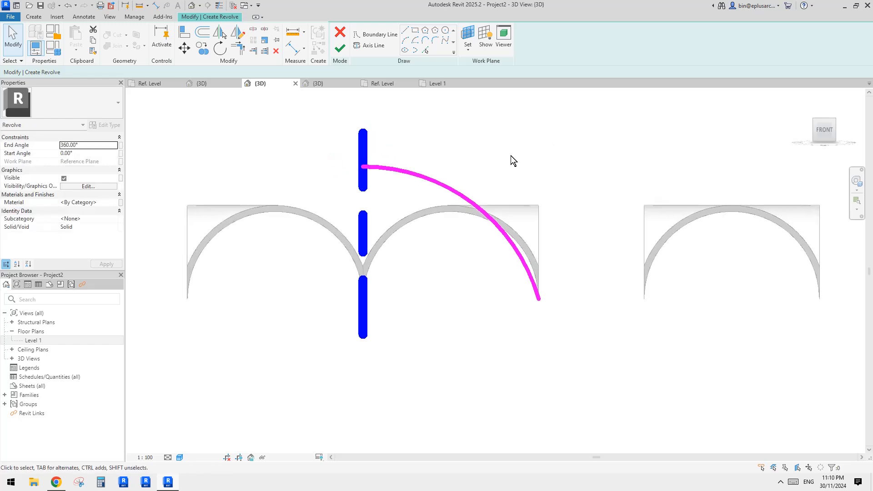
# - Offset a copy of the boundary arc outward by 100 mm
pyautogui.press('o')
pyautogui.press('f')
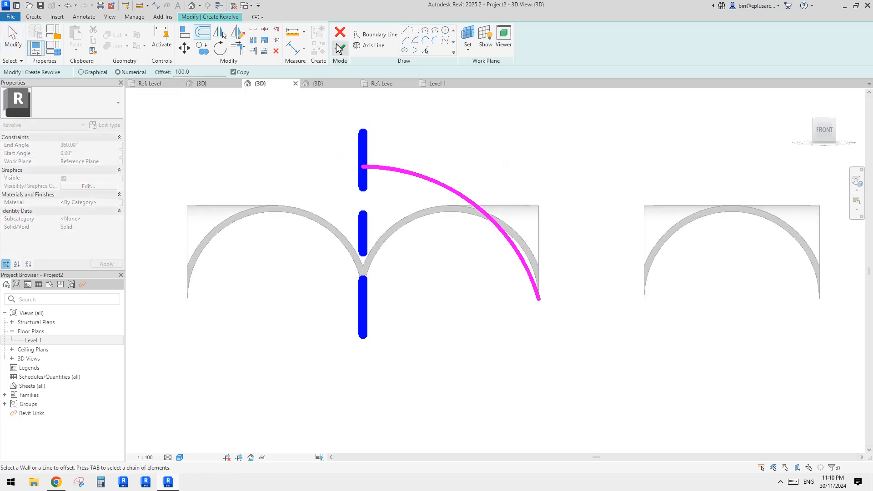
pyautogui.click(432, 180)
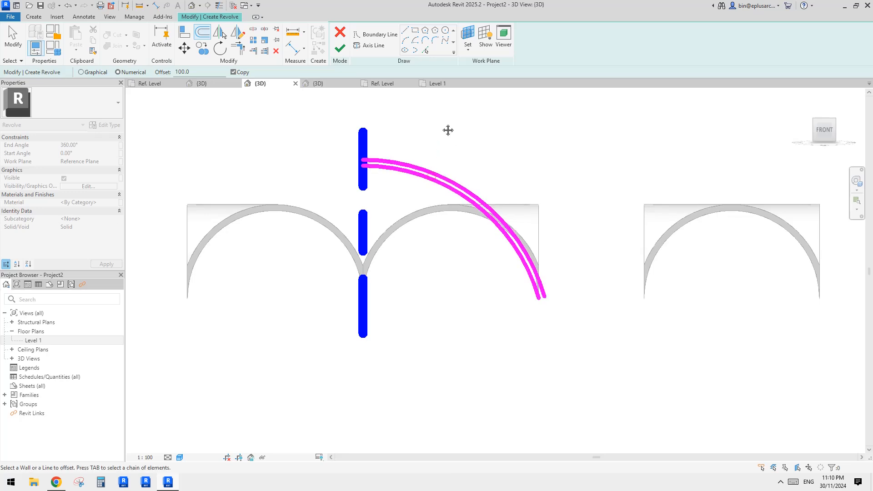
# - Close both ends of the double arc with short boundary lines and finish the 360° revolve as a dome
pyautogui.click(405, 31)
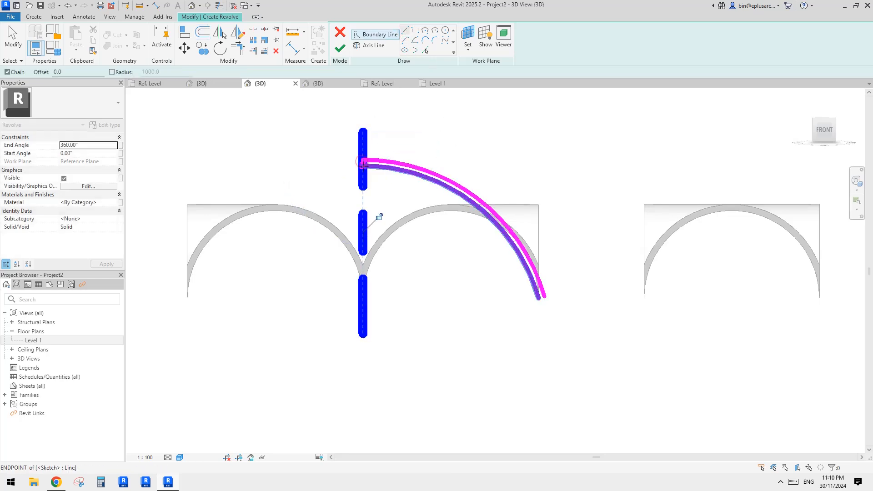
pyautogui.scroll(3, 544, 296)
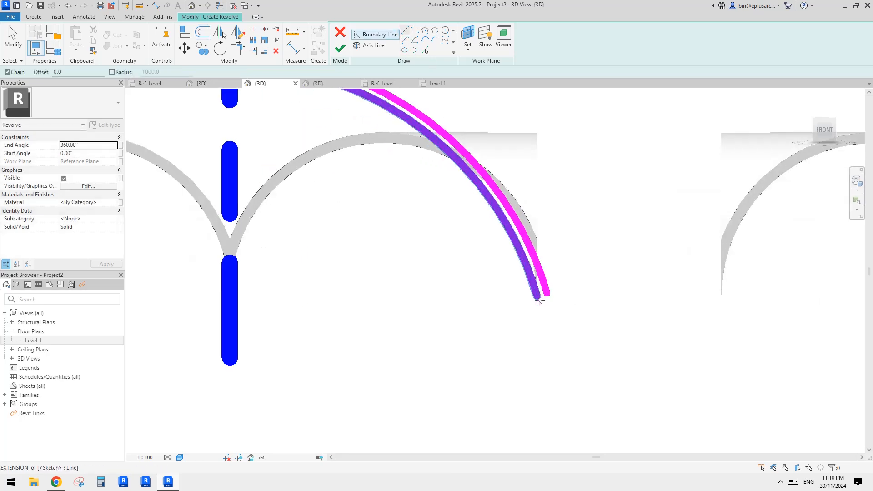
pyautogui.click(545, 296)
pyautogui.scroll(4, 546, 295)
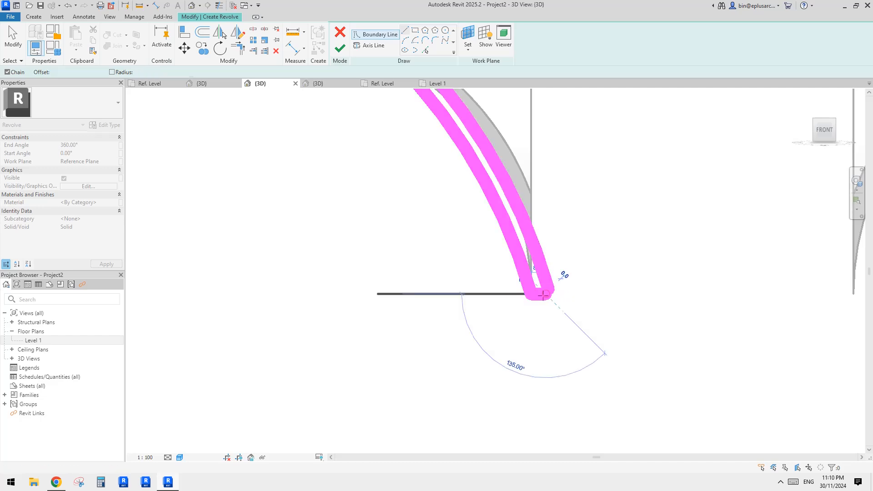
pyautogui.press('Escape')
pyautogui.press('Escape')
pyautogui.scroll(-5, 514, 259)
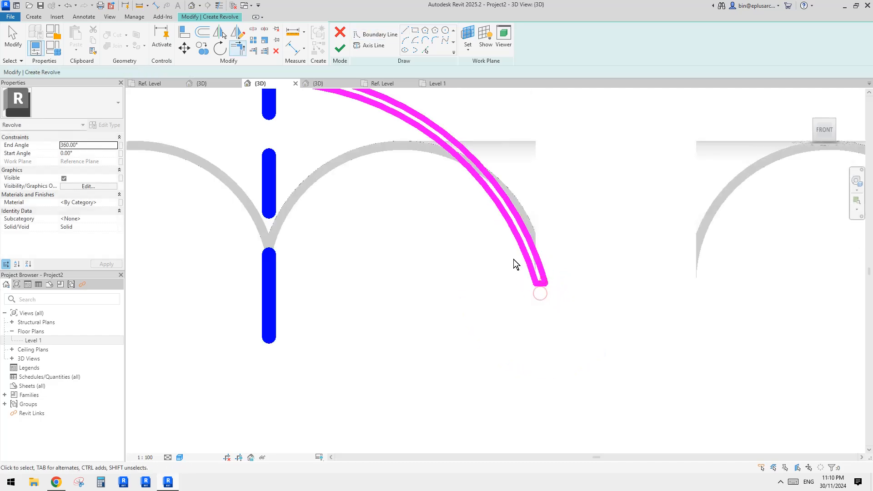
pyautogui.click(341, 50)
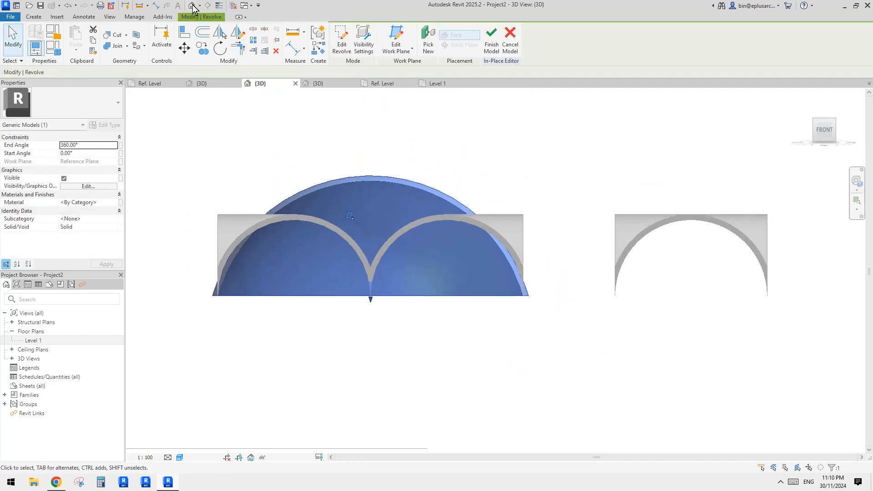
# - Examine from several angles how the revolved dome intersects the four corner vaults
pyautogui.click(401, 141)
pyautogui.keyDown('shift'); pyautogui.moveTo(402, 140); pyautogui.dragTo(359, 302, button='middle'); pyautogui.keyUp('shift')
pyautogui.moveTo(430, 258); pyautogui.dragTo(368, 248, button='middle')
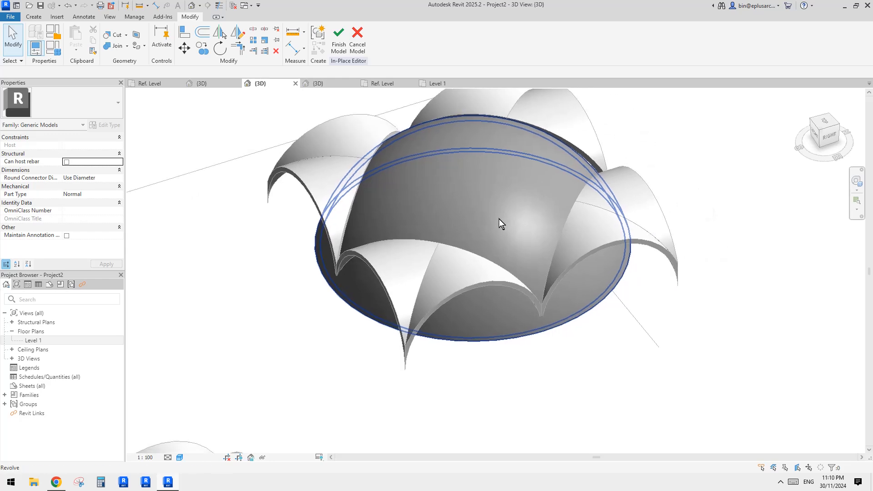
pyautogui.click(499, 219)
pyautogui.keyDown('shift'); pyautogui.moveTo(498, 219); pyautogui.dragTo(557, 321, button='middle'); pyautogui.keyUp('shift')
pyautogui.keyDown('shift'); pyautogui.moveTo(566, 246); pyautogui.dragTo(632, 237, button='middle'); pyautogui.keyUp('shift')
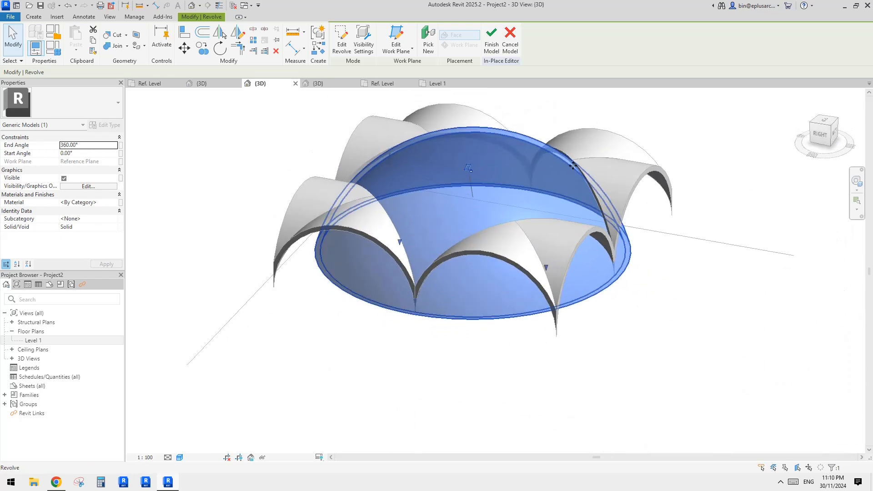
pyautogui.scroll(3, 583, 172)
pyautogui.scroll(-3, 576, 168)
pyautogui.keyDown('shift'); pyautogui.moveTo(575, 167); pyautogui.dragTo(762, 298, button='middle'); pyautogui.keyUp('shift')
pyautogui.scroll(-3, 567, 167)
pyautogui.keyDown('shift'); pyautogui.moveTo(547, 204); pyautogui.dragTo(499, 138, button='middle'); pyautogui.keyUp('shift')
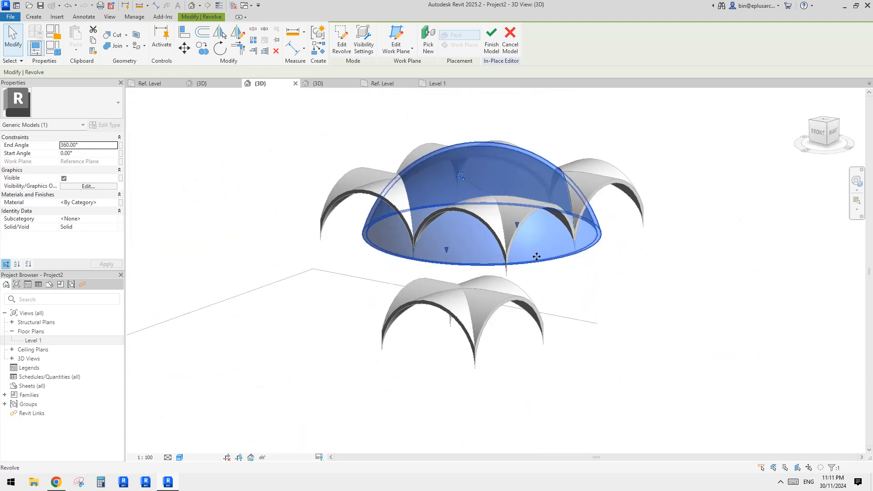
pyautogui.keyDown('shift'); pyautogui.moveTo(535, 255); pyautogui.dragTo(470, 276, button='middle'); pyautogui.keyUp('shift')
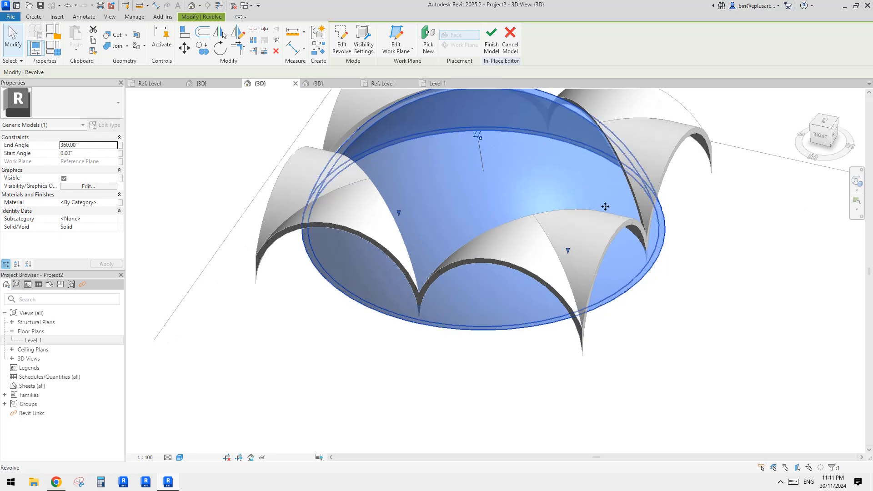
pyautogui.scroll(-3, 507, 217)
# - Start a void extrusion over the dome and the four vaults, seen in plan from above
pyautogui.click(822, 122)
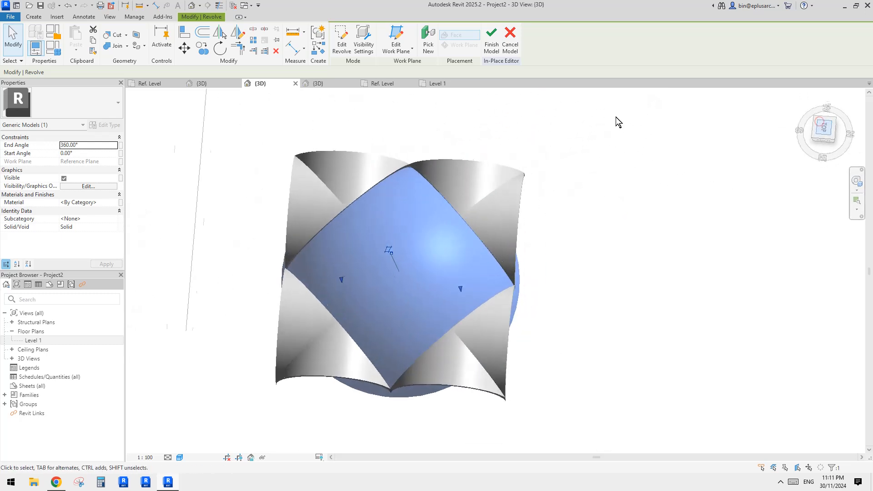
pyautogui.moveTo(532, 246)
pyautogui.mouseDown(button='middle')
pyautogui.moveTo(542, 235)
pyautogui.moveTo(507, 226)
pyautogui.mouseUp(button='middle')
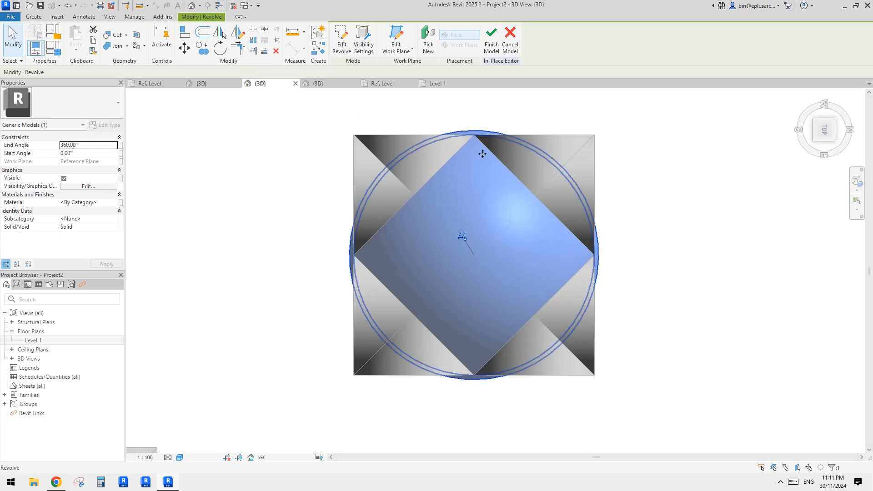
pyautogui.click(493, 194)
pyautogui.click(36, 17)
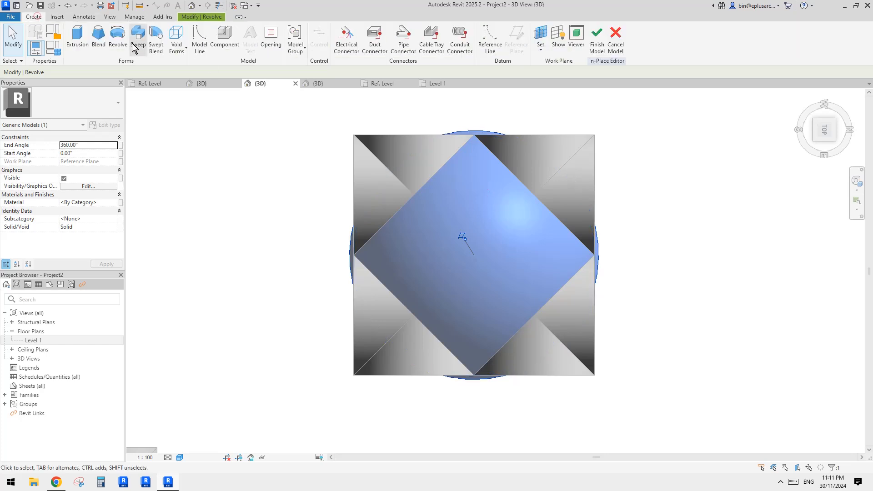
pyautogui.click(177, 36)
pyautogui.click(198, 66)
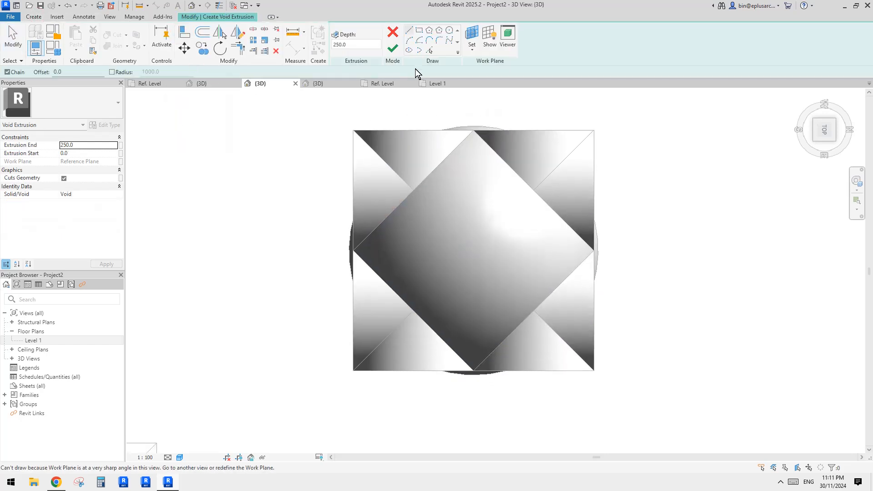
pyautogui.click(430, 49)
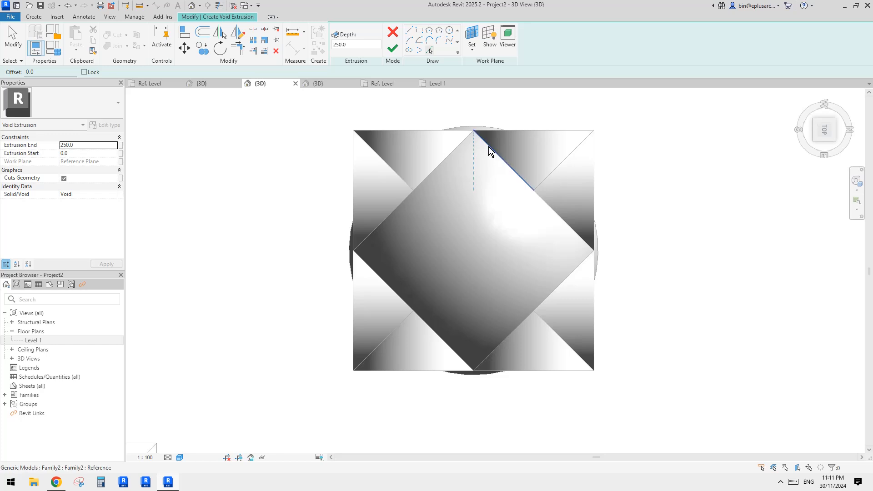
pyautogui.click(492, 150)
pyautogui.moveTo(459, 130); pyautogui.dragTo(459, 132)
pyautogui.press('Delete')
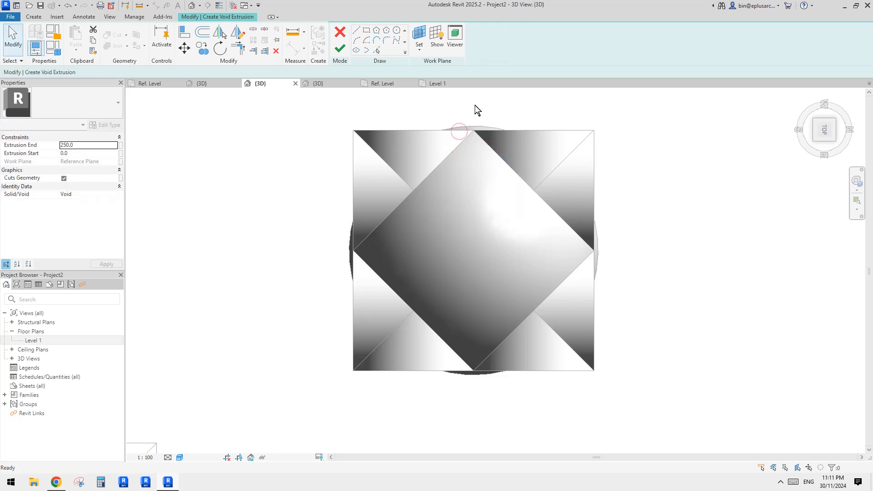
# - Set the void extrusion's work plane to Level 1
pyautogui.click(420, 36)
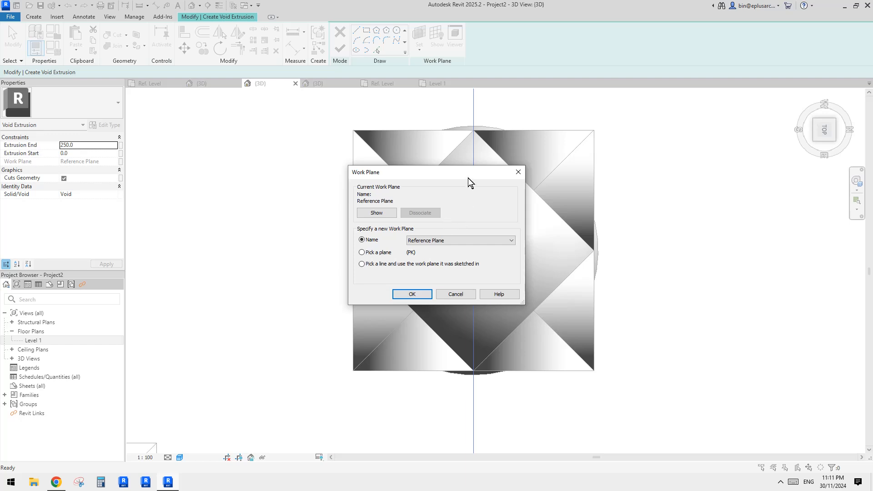
pyautogui.moveTo(465, 173); pyautogui.dragTo(326, 169)
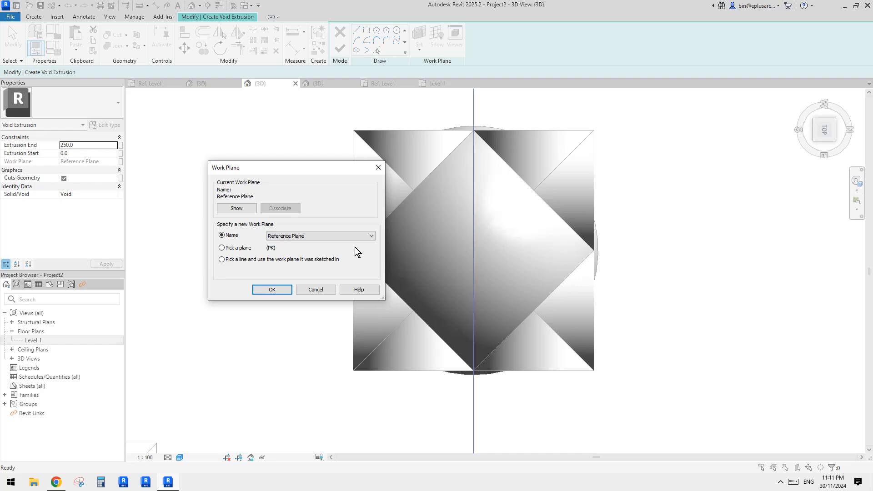
pyautogui.click(330, 237)
pyautogui.click(286, 244)
pyautogui.click(272, 289)
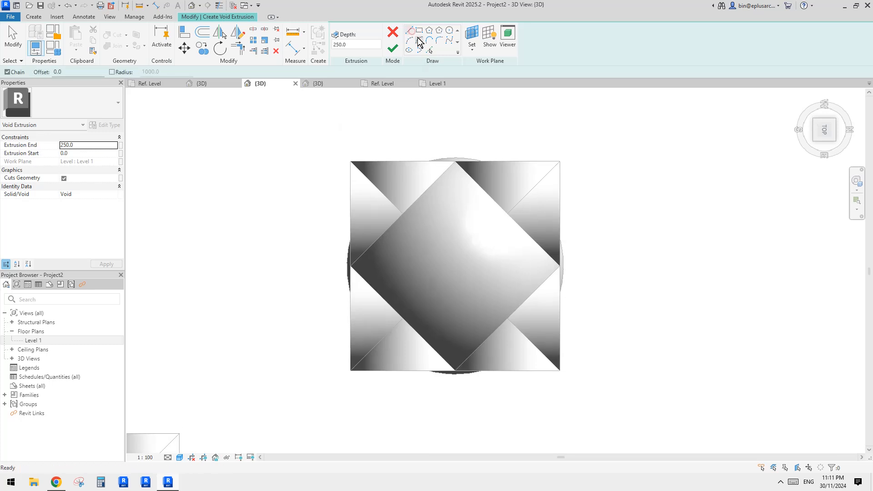
# - Pick one inner vault edge on each of the four sides of the dome as void sketch lines
pyautogui.click(429, 50)
pyautogui.click(488, 200)
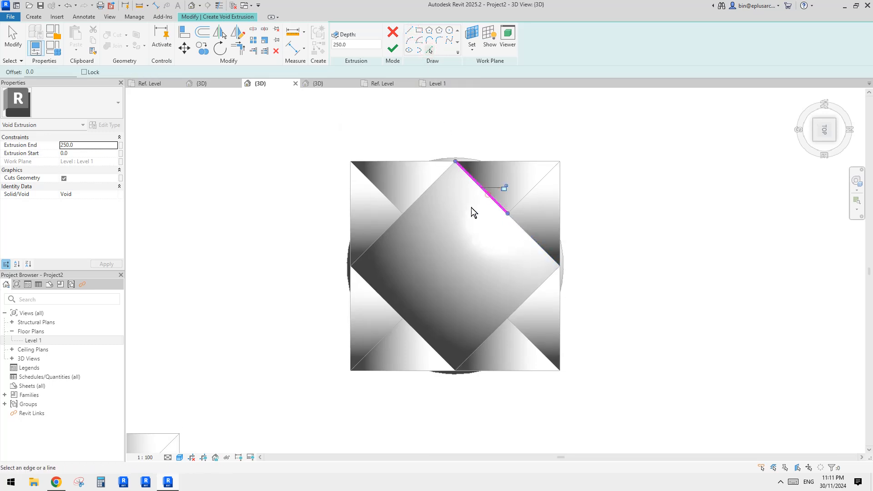
pyautogui.click(429, 187)
pyautogui.click(392, 307)
pyautogui.click(492, 332)
# - Trim and extend the four picked lines to each other to form a closed diamond around the middle bay
pyautogui.press('t')
pyautogui.press('r')
pyautogui.click(497, 328)
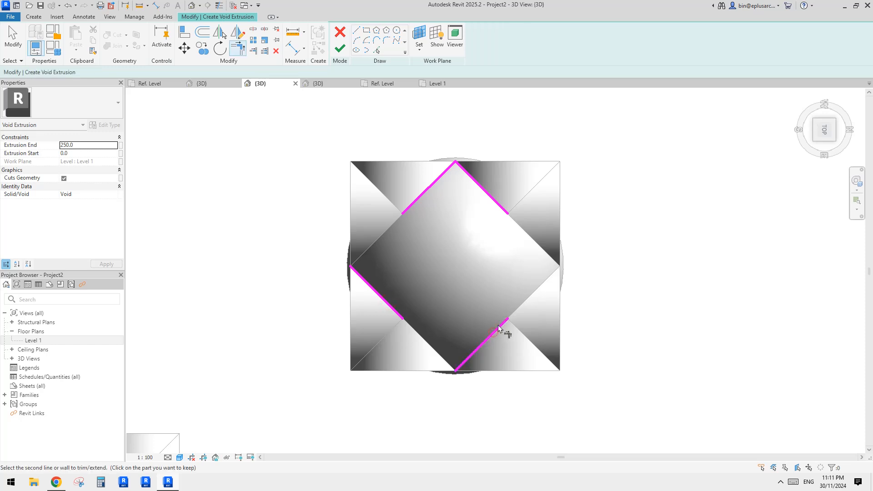
pyautogui.click(503, 206)
pyautogui.click(425, 192)
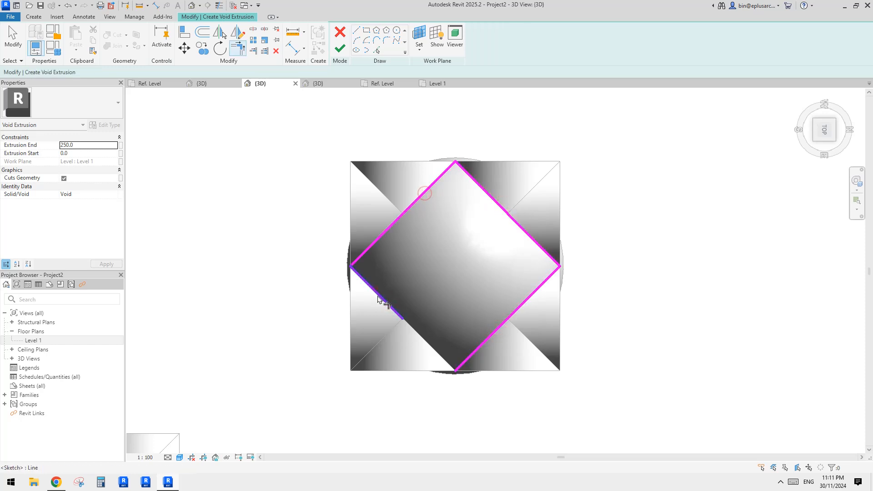
pyautogui.click(376, 292)
pyautogui.click(460, 363)
pyautogui.moveTo(489, 357); pyautogui.dragTo(488, 309, button='middle')
pyautogui.scroll(-1, 486, 304)
pyautogui.press('Escape')
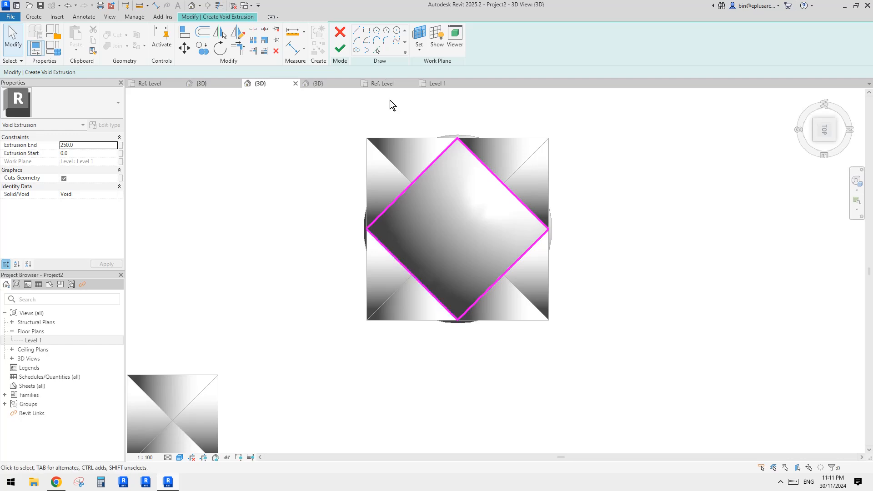
# - Sketch a larger rectangle around all four vaults as the outer boundary and finish the void extrusion
pyautogui.click(368, 37)
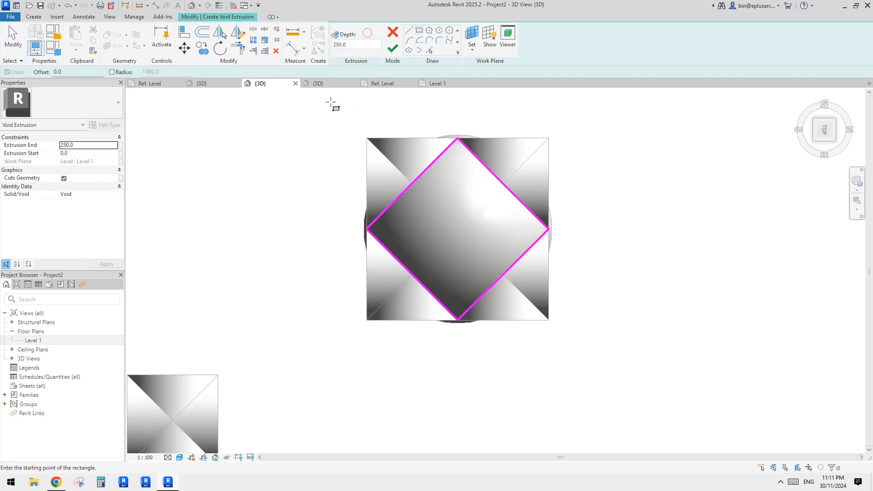
pyautogui.click(340, 112)
pyautogui.click(574, 351)
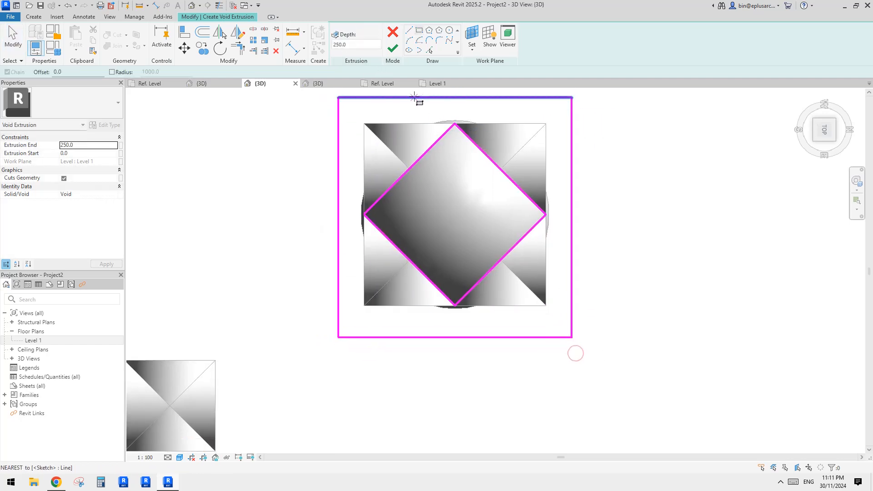
pyautogui.click(392, 48)
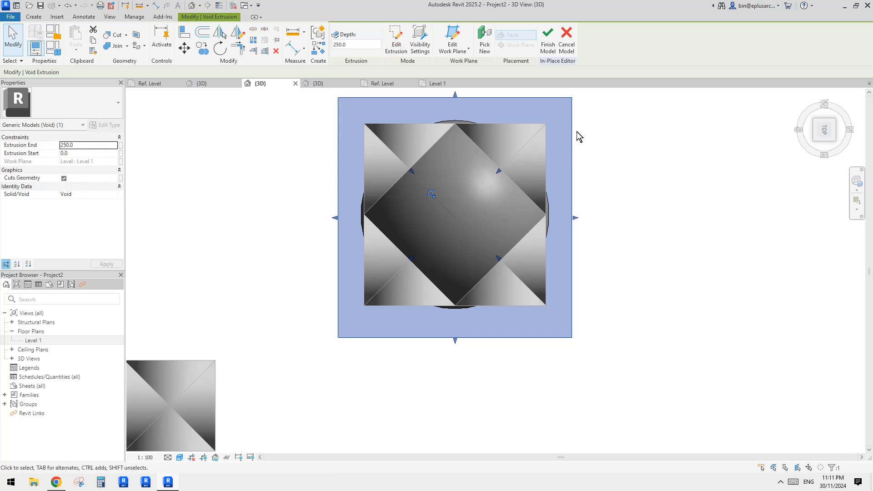
pyautogui.moveTo(577, 132); pyautogui.dragTo(578, 159, button='middle')
pyautogui.moveTo(332, 98); pyautogui.dragTo(330, 107, button='middle')
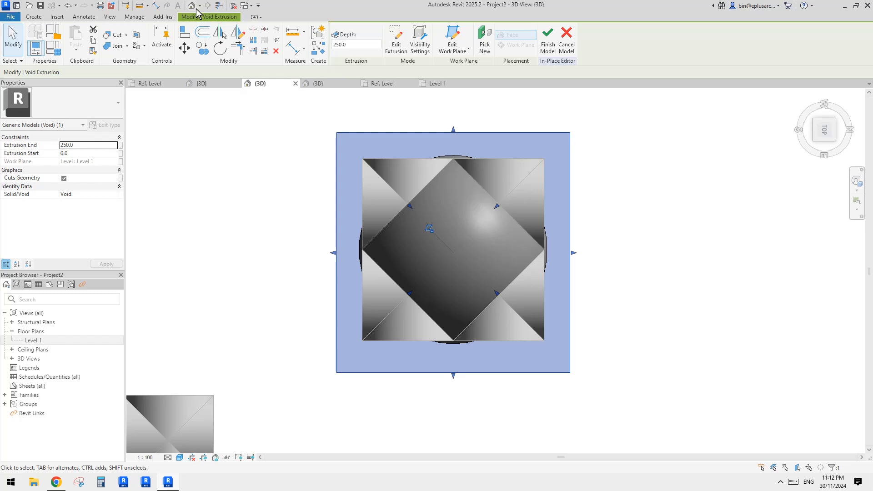
pyautogui.press('Escape')
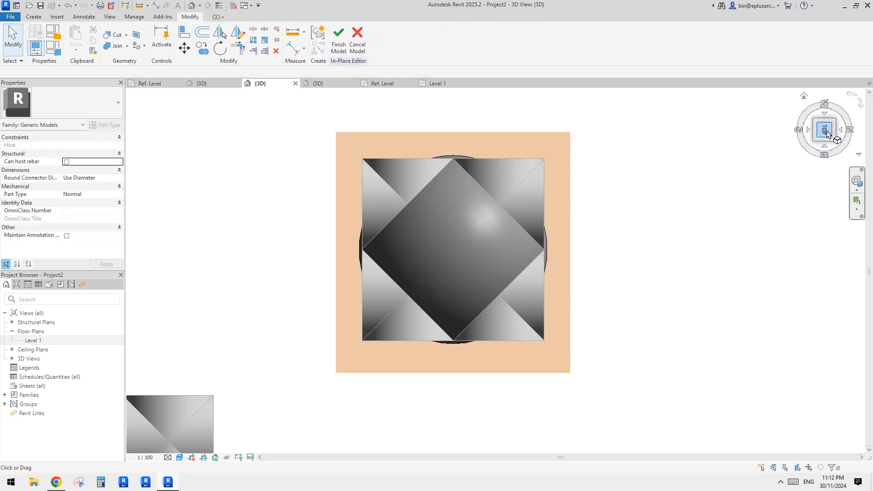
# - Stretch the upper face of the void extrusion upward until it passes well above the top of the dome
pyautogui.click(824, 147)
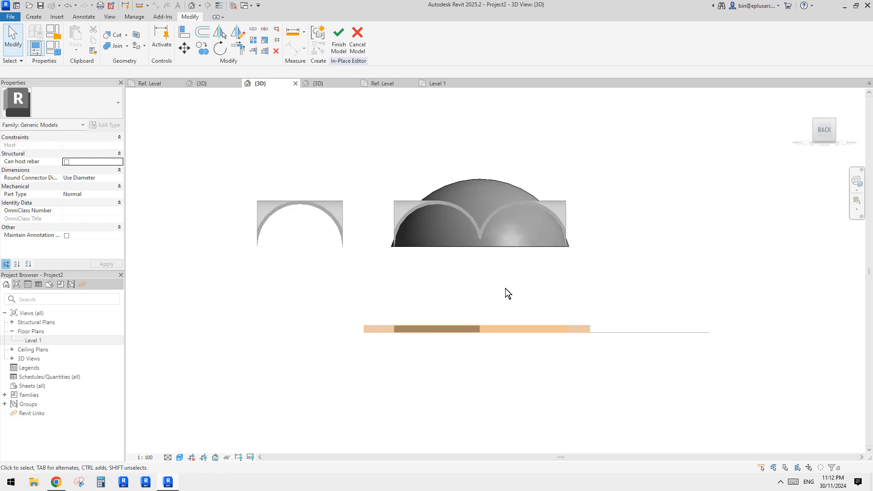
pyautogui.click(479, 328)
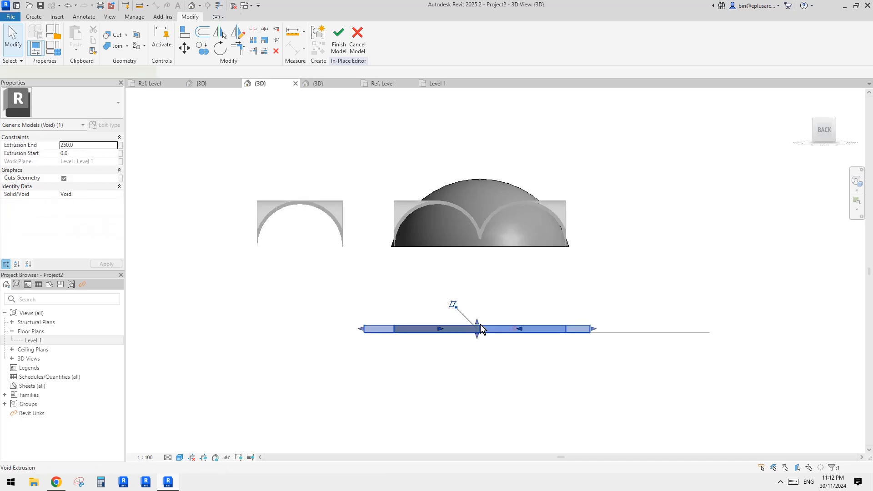
pyautogui.press('Escape')
pyautogui.click(480, 327)
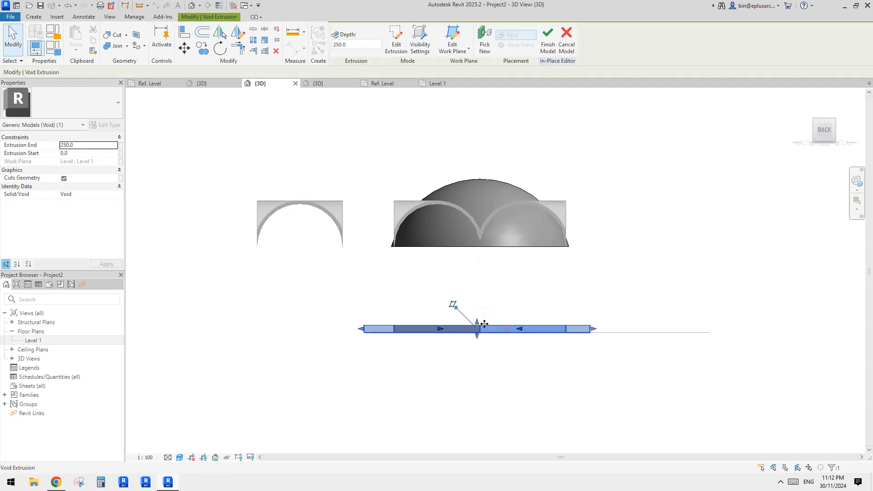
pyautogui.moveTo(478, 322); pyautogui.dragTo(521, 123)
pyautogui.click(626, 150)
pyautogui.keyDown('shift'); pyautogui.moveTo(595, 170); pyautogui.dragTo(419, 145, button='middle'); pyautogui.keyUp('shift')
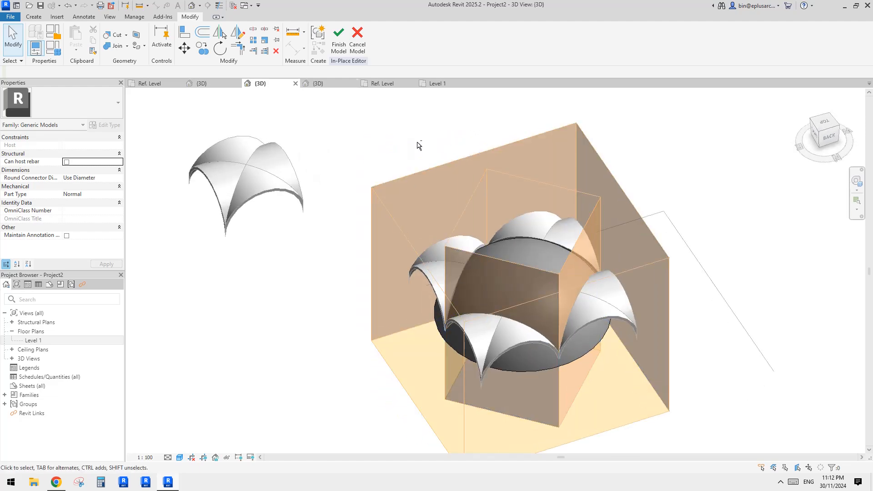
# - Cut the dome with the void extrusion and finish the in-place model
pyautogui.click(115, 34)
pyautogui.keyDown('shift'); pyautogui.moveTo(539, 298); pyautogui.dragTo(552, 287, button='middle'); pyautogui.keyUp('shift')
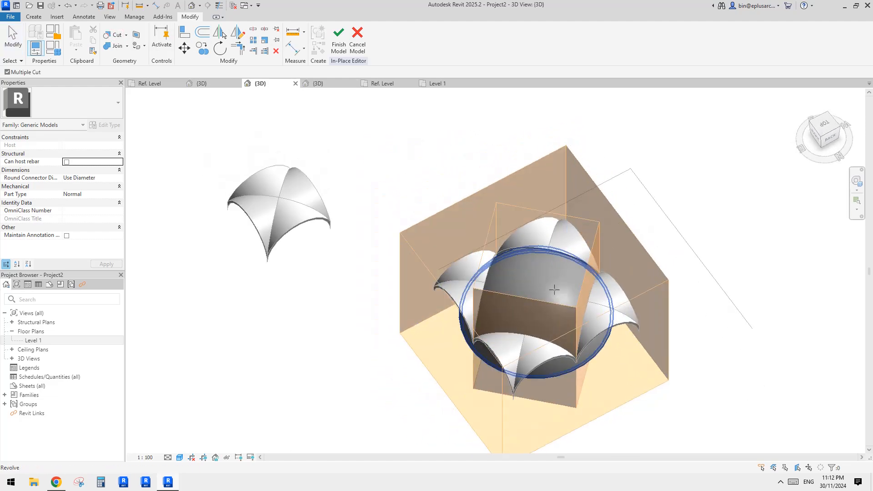
pyautogui.click(570, 277)
pyautogui.click(639, 243)
pyautogui.press('Escape')
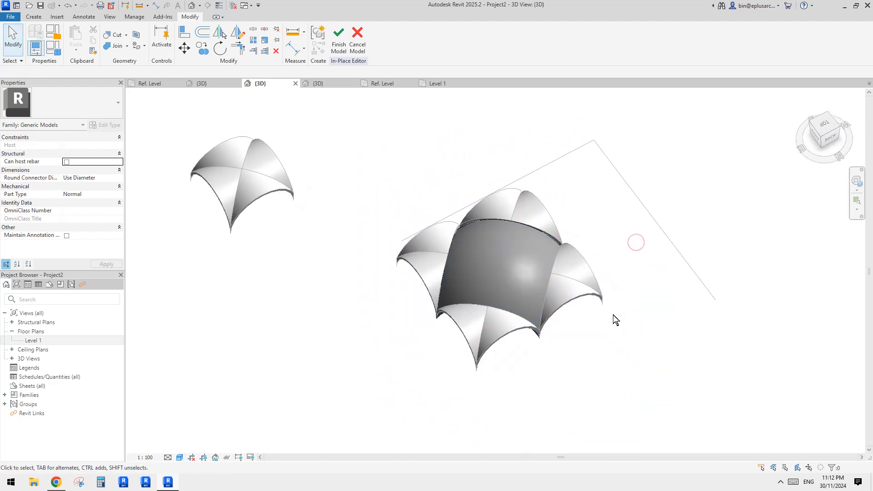
pyautogui.keyDown('shift'); pyautogui.moveTo(613, 318); pyautogui.dragTo(484, 235, button='middle'); pyautogui.keyUp('shift')
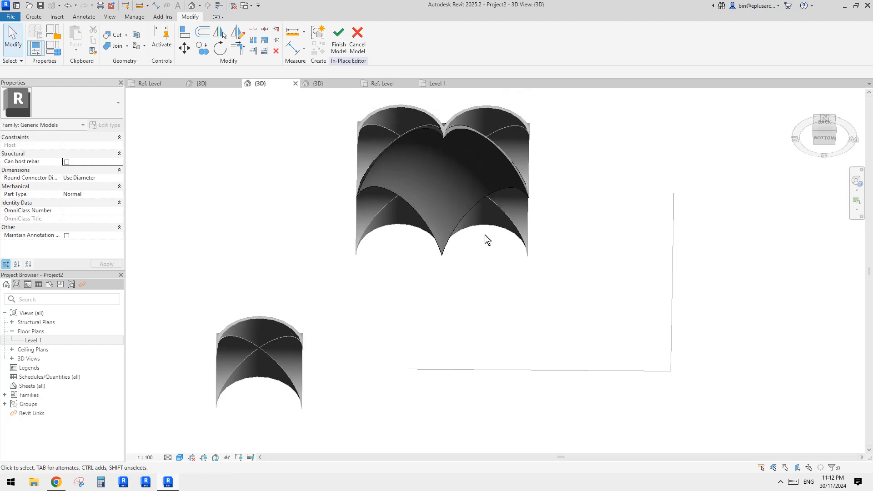
pyautogui.keyDown('shift'); pyautogui.moveTo(455, 189); pyautogui.dragTo(441, 224, button='middle'); pyautogui.keyUp('shift')
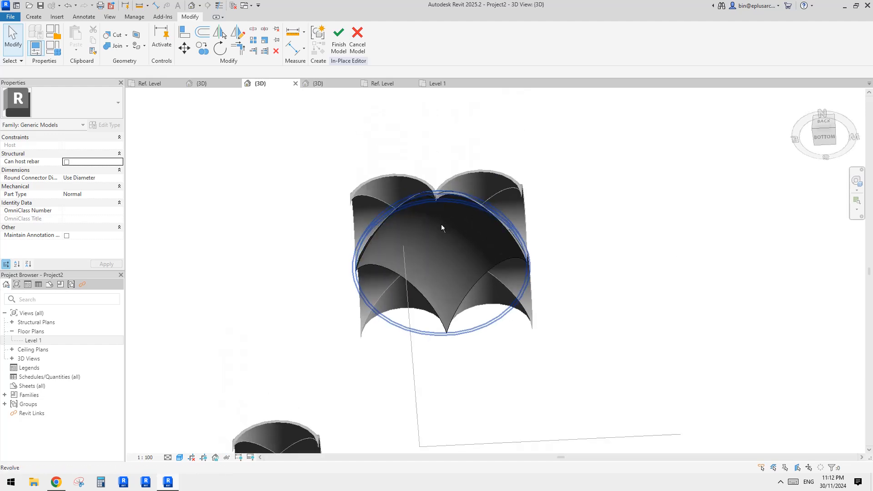
pyautogui.click(338, 38)
# - Examine from below, from the back and from above how the trimmed dome meets the arches of the four vaults
pyautogui.scroll(2, 492, 249)
pyautogui.keyDown('shift'); pyautogui.moveTo(492, 249); pyautogui.dragTo(637, 312, button='middle'); pyautogui.keyUp('shift')
pyautogui.click(583, 285)
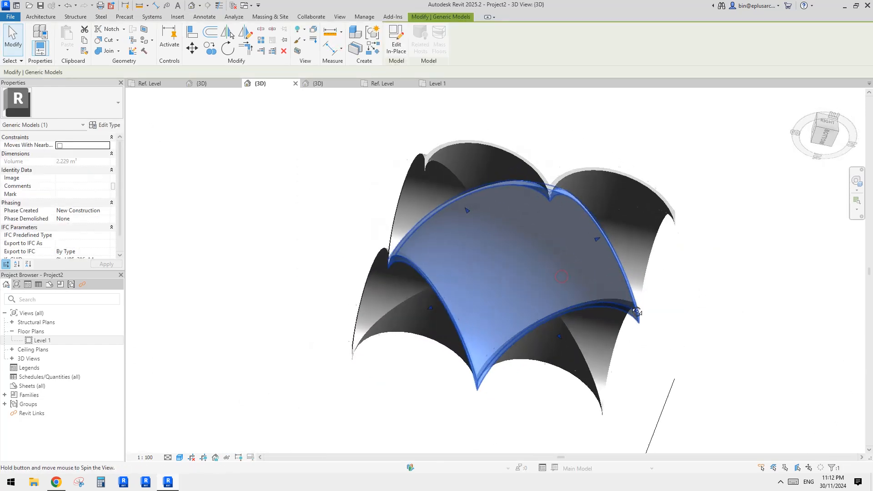
pyautogui.press('Escape')
pyautogui.scroll(2, 564, 250)
pyautogui.keyDown('shift'); pyautogui.moveTo(439, 228); pyautogui.dragTo(584, 288, button='middle'); pyautogui.keyUp('shift')
pyautogui.keyDown('shift'); pyautogui.moveTo(548, 254); pyautogui.dragTo(659, 271, button='middle'); pyautogui.keyUp('shift')
pyautogui.scroll(6, 659, 271)
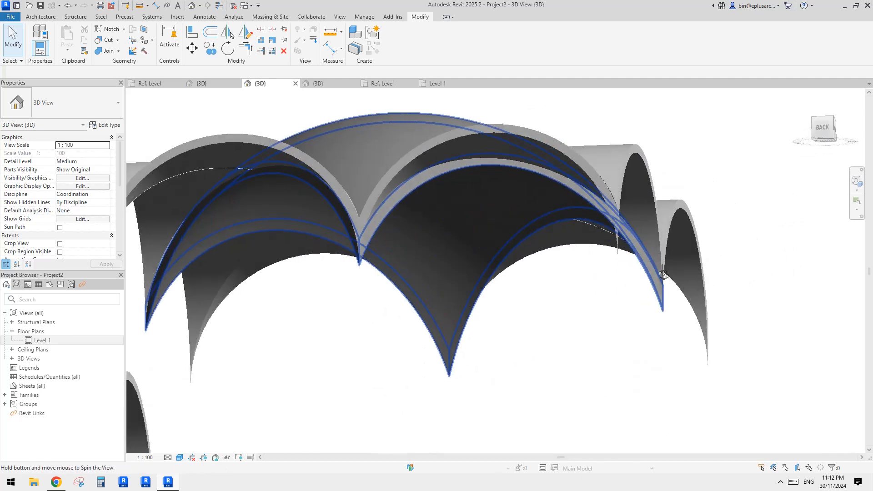
pyautogui.scroll(-1, 548, 260)
pyautogui.moveTo(548, 260); pyautogui.dragTo(486, 270, button='middle')
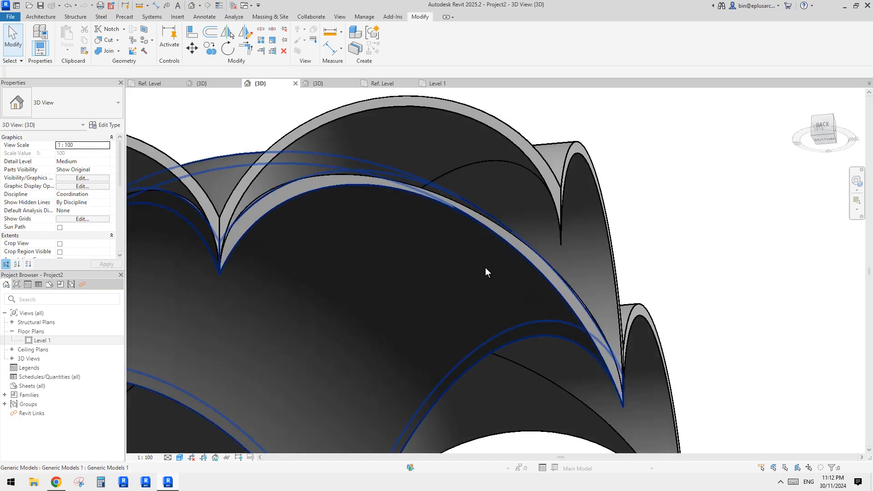
pyautogui.click(485, 269)
pyautogui.scroll(3, 485, 268)
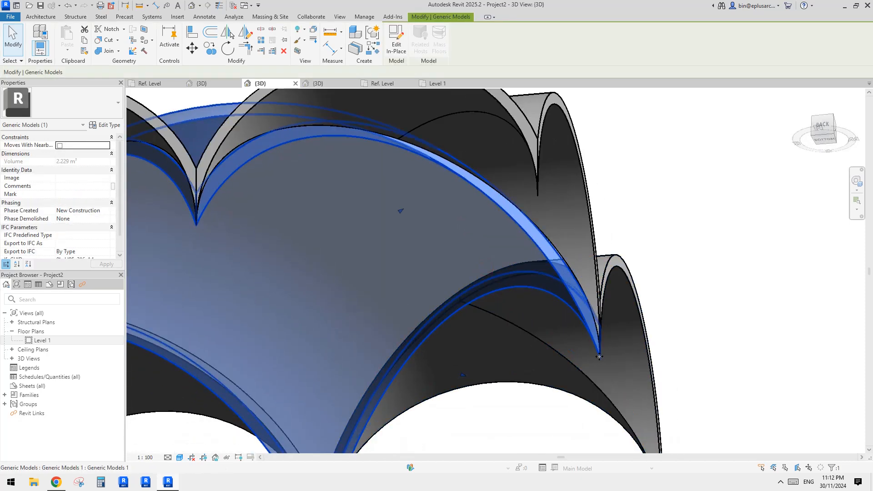
pyautogui.keyDown('shift'); pyautogui.moveTo(598, 323); pyautogui.dragTo(465, 247, button='middle'); pyautogui.keyUp('shift')
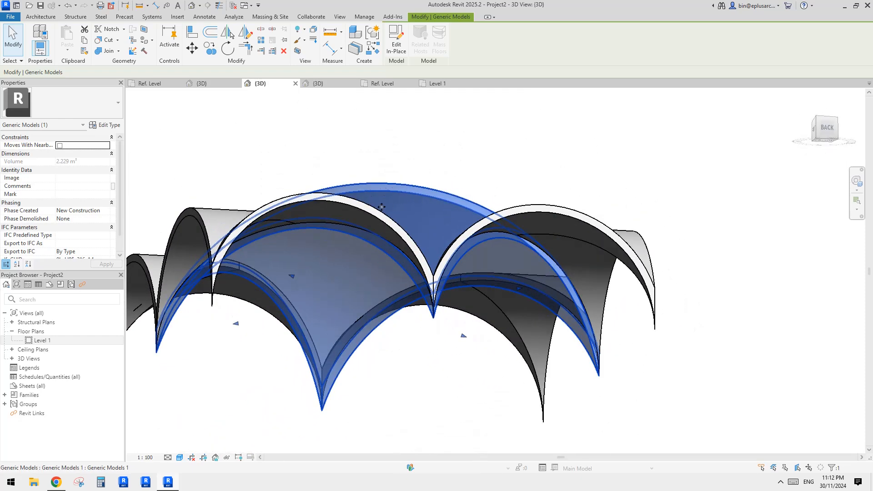
pyautogui.keyDown('shift'); pyautogui.moveTo(386, 207); pyautogui.dragTo(361, 218, button='middle'); pyautogui.keyUp('shift')
pyautogui.click(824, 131)
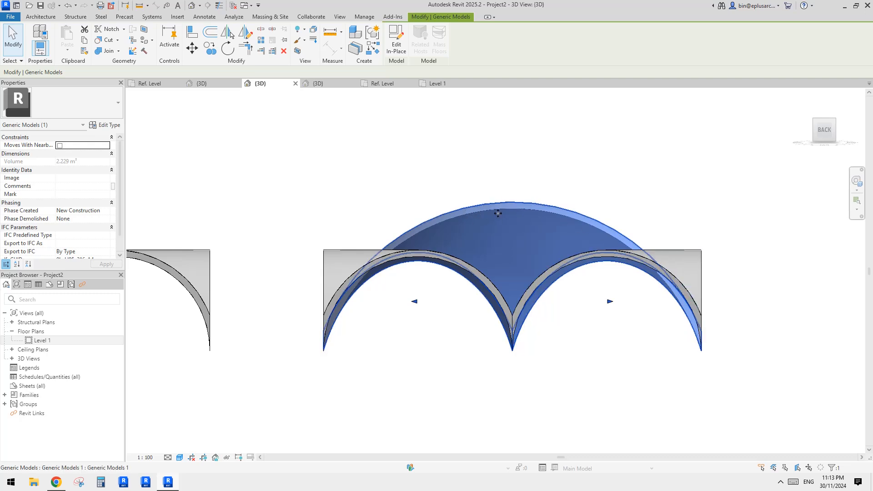
pyautogui.keyDown('shift'); pyautogui.moveTo(600, 269); pyautogui.dragTo(507, 217, button='middle'); pyautogui.keyUp('shift')
pyautogui.click(717, 174)
pyautogui.click(498, 215)
pyautogui.moveTo(570, 226); pyautogui.dragTo(452, 166, button='middle')
# - Select the separate single vault beside the dome and examine it from several angles
pyautogui.scroll(-1, 537, 249)
pyautogui.click(609, 301)
pyautogui.keyDown('shift'); pyautogui.moveTo(609, 302); pyautogui.dragTo(598, 320, button='middle'); pyautogui.keyUp('shift')
pyautogui.click(598, 320)
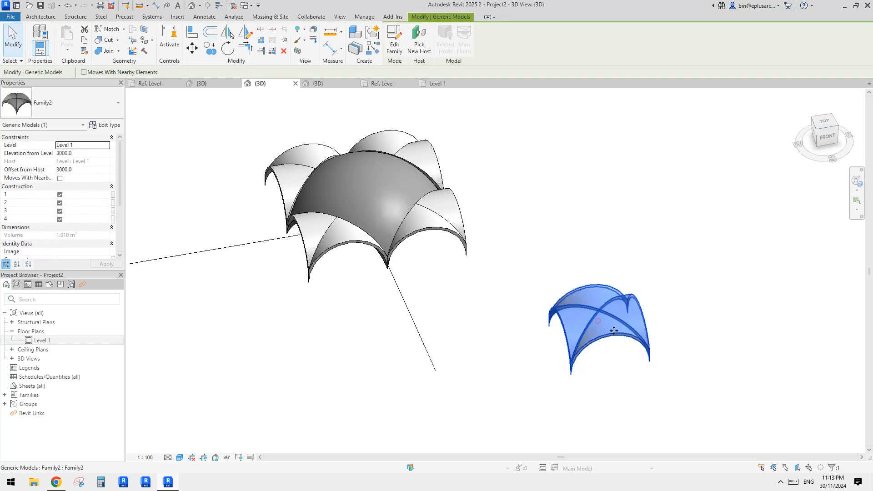
pyautogui.moveTo(598, 321); pyautogui.dragTo(561, 169)
pyautogui.click(563, 198)
pyautogui.keyDown('shift'); pyautogui.moveTo(564, 199); pyautogui.dragTo(465, 224, button='middle'); pyautogui.keyUp('shift')
pyautogui.click(596, 207)
pyautogui.scroll(3, 596, 205)
pyautogui.scroll(-1, 602, 228)
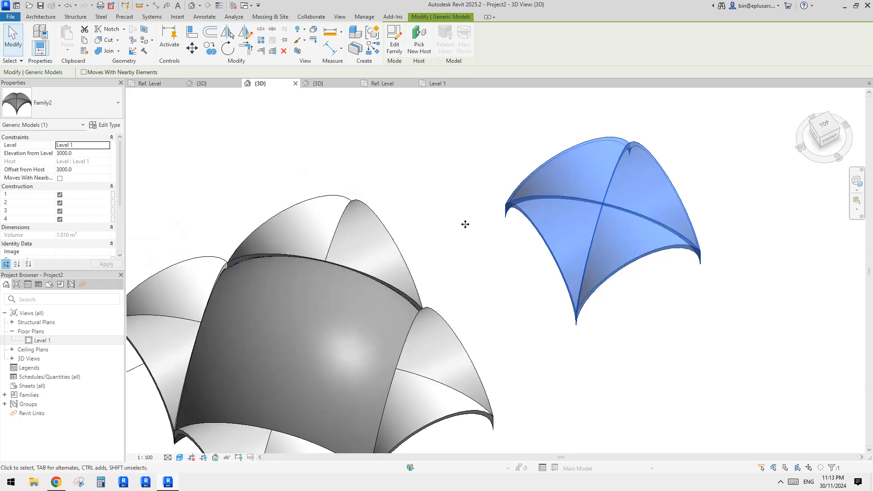
pyautogui.moveTo(430, 151); pyautogui.dragTo(423, 159, button='middle')
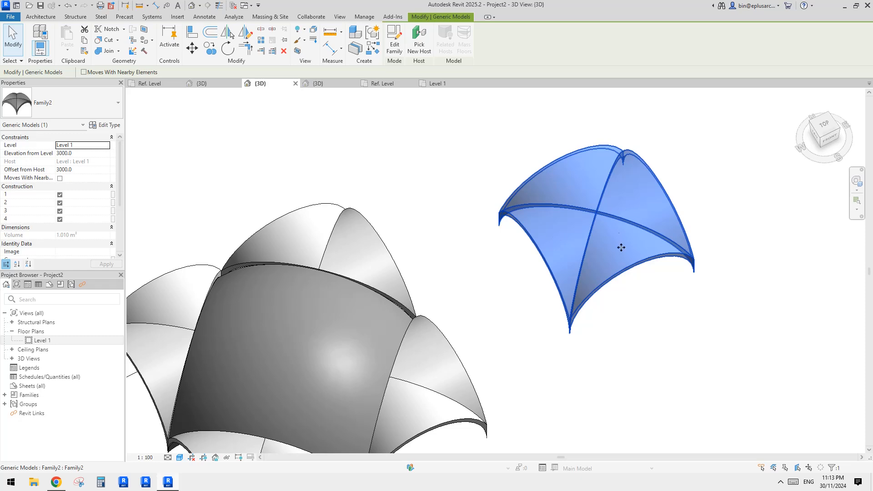
# - Examine the trimmed dome with its four vaults and the separate single vault beside it
pyautogui.keyDown('shift'); pyautogui.moveTo(617, 205); pyautogui.dragTo(525, 229, button='middle'); pyautogui.keyUp('shift')
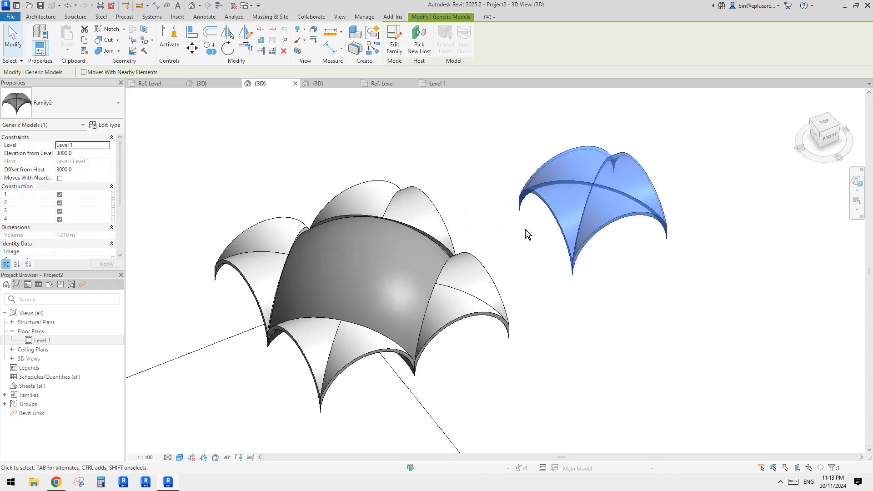
pyautogui.click(524, 230)
pyautogui.click(578, 207)
pyautogui.scroll(-2, 579, 207)
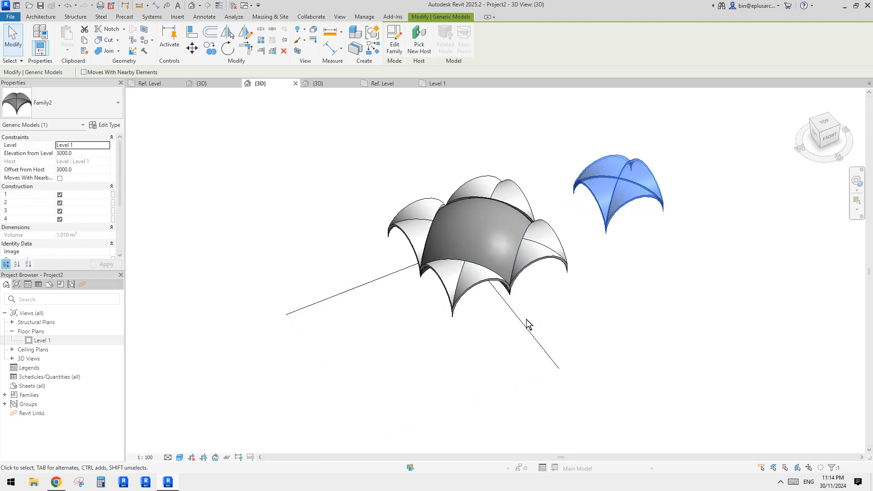
pyautogui.moveTo(520, 318); pyautogui.dragTo(490, 331, button='middle')
pyautogui.click(500, 321)
pyautogui.scroll(2, 511, 318)
pyautogui.click(502, 320)
pyautogui.scroll(-2, 490, 334)
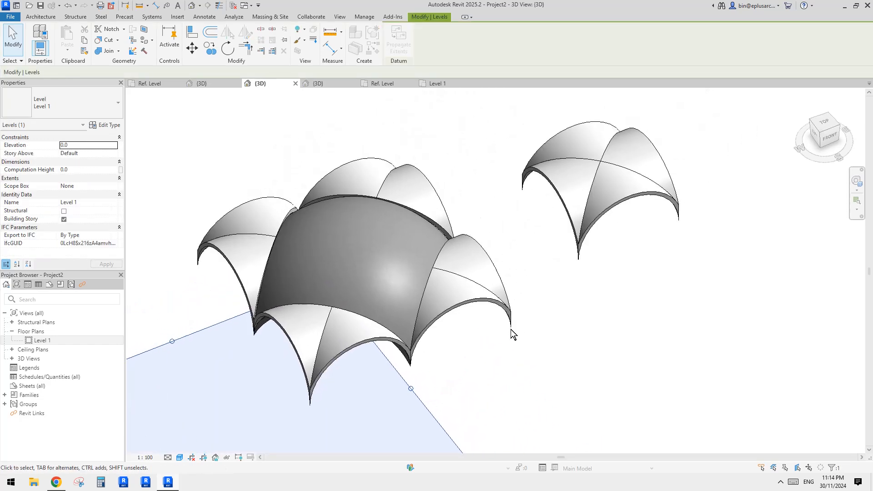
# - Select the rear vault and open its type properties to check the material and dimension parameters
pyautogui.click(408, 251)
pyautogui.click(435, 186)
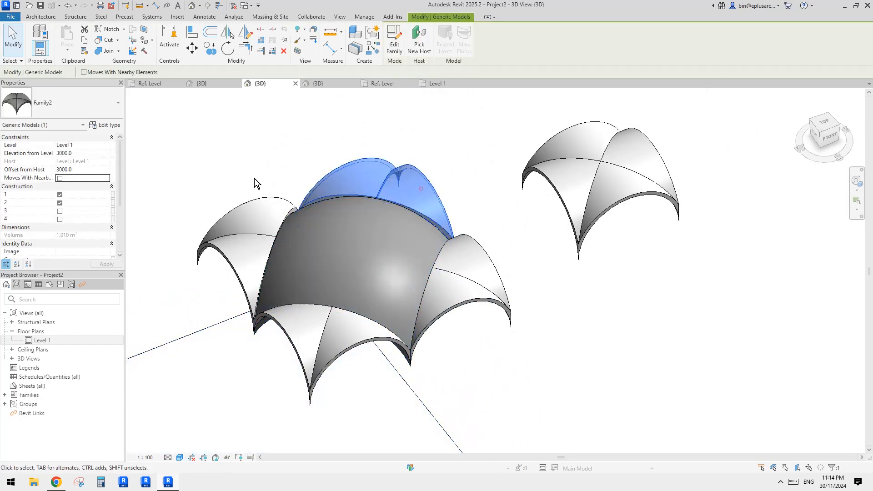
pyautogui.click(107, 124)
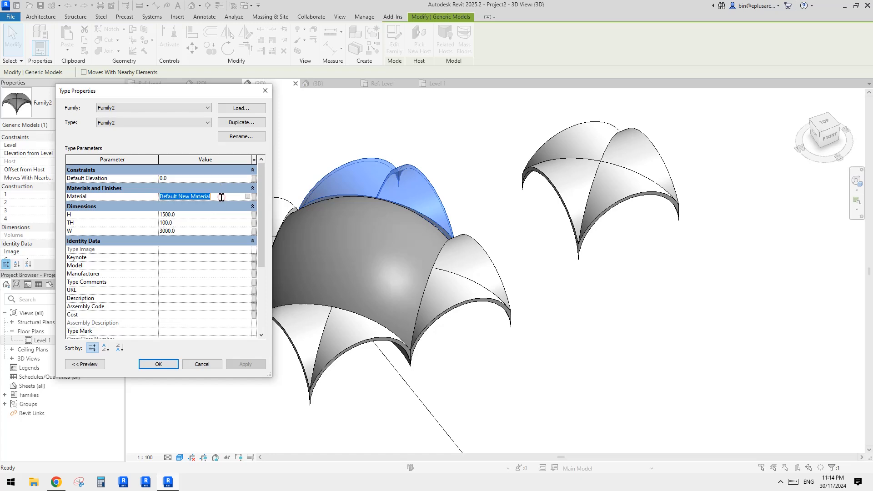
# - Open the dome for in-place editing, check the revolve's material, and finish the model
pyautogui.click(331, 250)
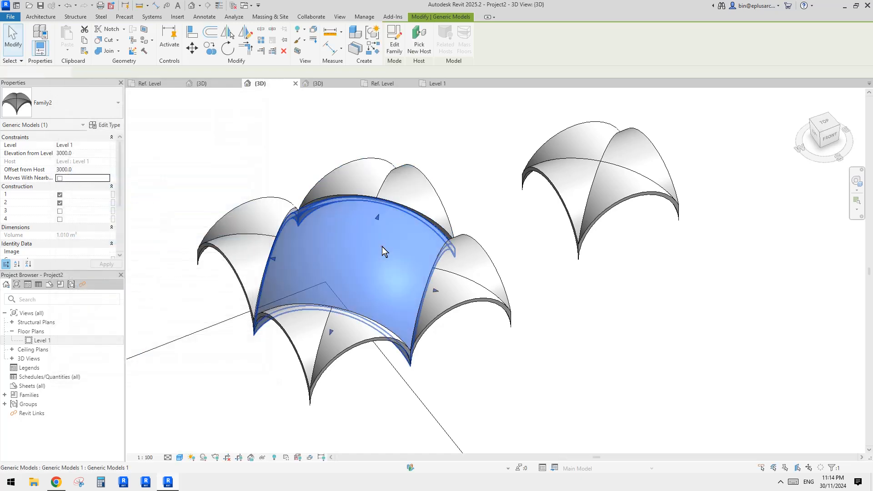
pyautogui.click(107, 122)
pyautogui.press('Escape')
pyautogui.click(396, 41)
pyautogui.click(429, 206)
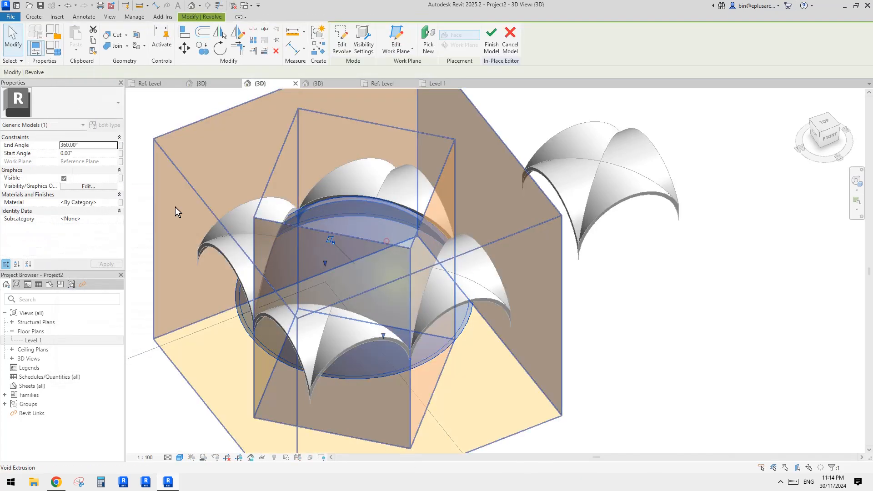
pyautogui.click(493, 40)
# - Check the height and radius dimensions of the inner ellipse in the dome's revolve sketch, and finish the sketch
pyautogui.moveTo(499, 225)
pyautogui.keyDown('shift'); pyautogui.mouseDown(button='middle')
pyautogui.moveTo(452, 288)
pyautogui.moveTo(480, 207)
pyautogui.moveTo(495, 223)
pyautogui.mouseUp(button='middle'); pyautogui.keyUp('shift')
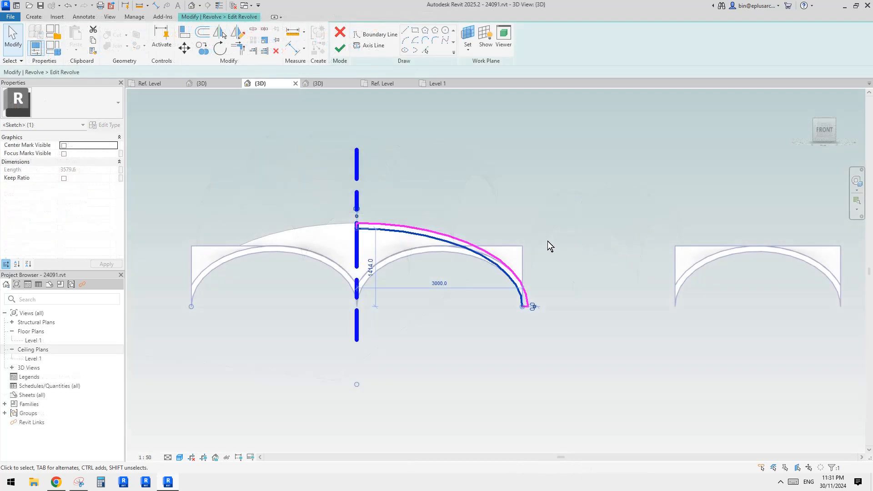
pyautogui.scroll(2, 541, 278)
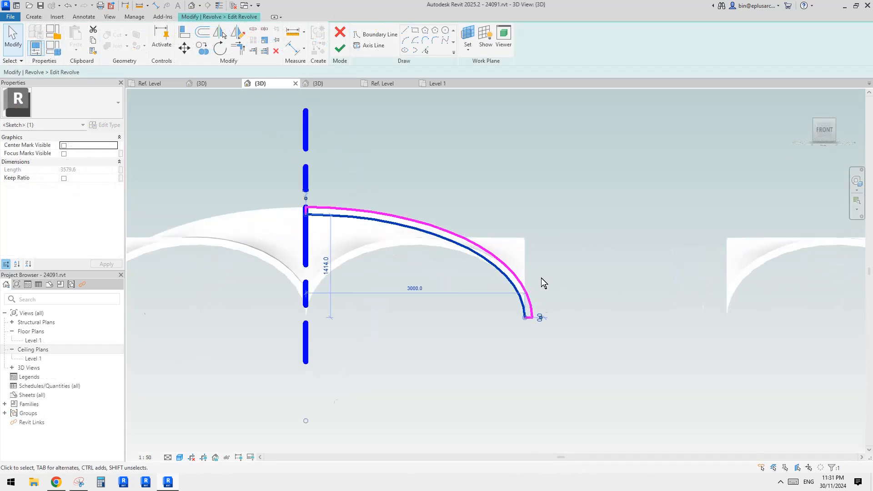
pyautogui.press('Escape')
pyautogui.moveTo(486, 255); pyautogui.dragTo(538, 263, button='middle')
pyautogui.click(442, 226)
pyautogui.moveTo(469, 225); pyautogui.dragTo(445, 227, button='middle')
pyautogui.click(430, 233)
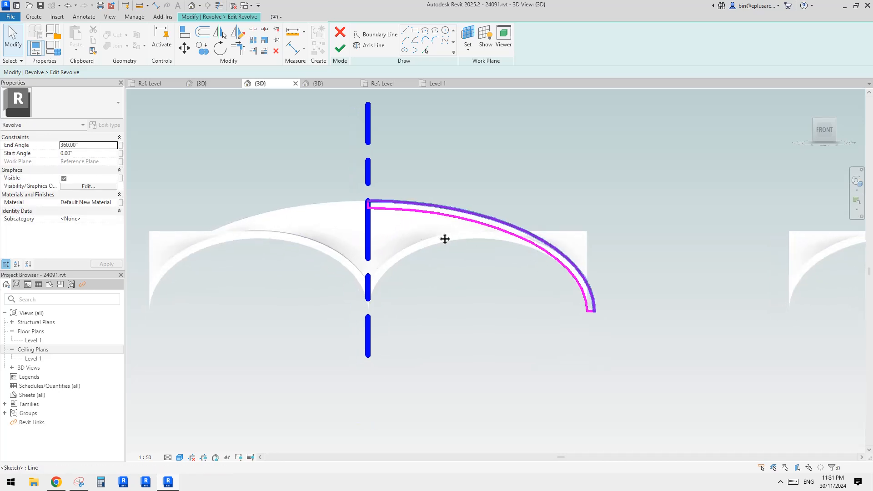
pyautogui.click(340, 49)
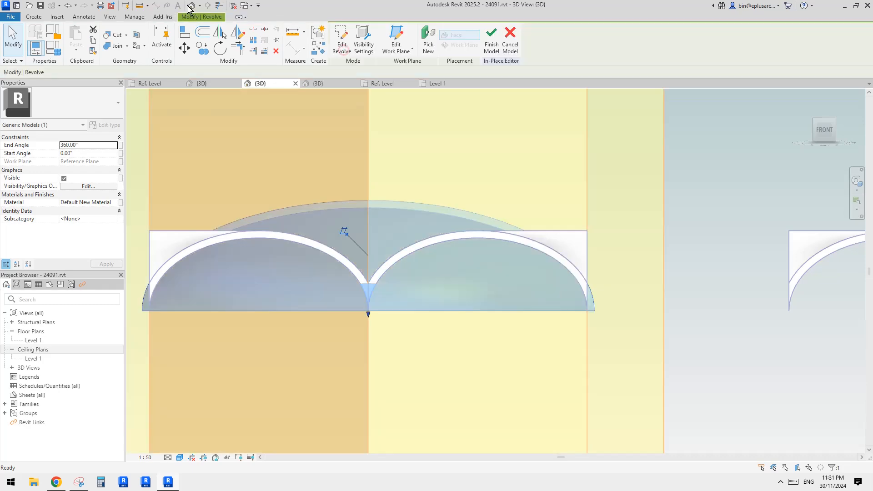
# - Examine the revolved dome among the vaults and finish the in-place model
pyautogui.keyDown('shift'); pyautogui.moveTo(367, 171); pyautogui.dragTo(405, 247, button='middle'); pyautogui.keyUp('shift')
pyautogui.click(419, 218)
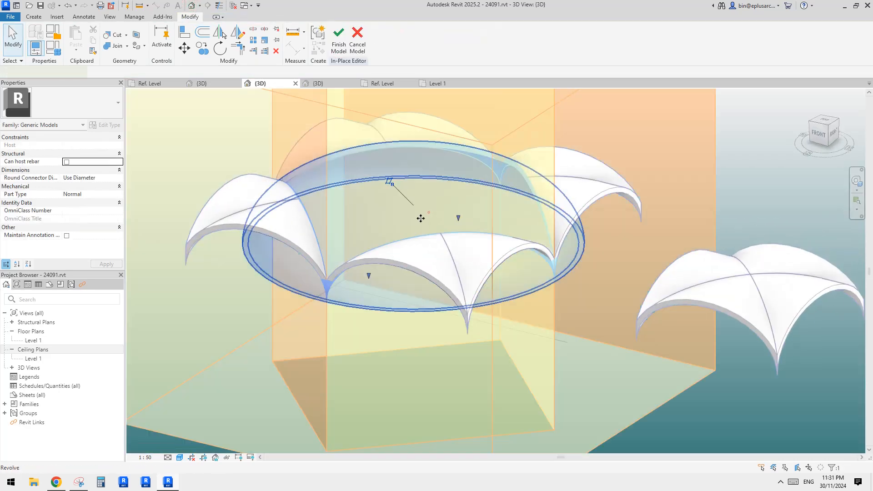
pyautogui.keyDown('shift'); pyautogui.moveTo(419, 218); pyautogui.dragTo(477, 189, button='middle'); pyautogui.keyUp('shift')
pyautogui.click(461, 157)
pyautogui.scroll(1, 460, 163)
pyautogui.click(342, 50)
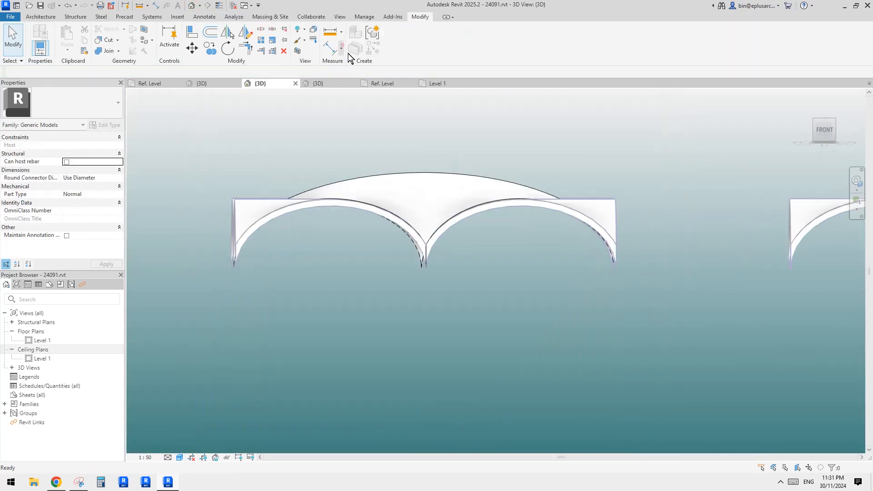
# - Reopen the dome's revolve sketch and select the inner elliptical curve of the profile
pyautogui.scroll(3, 458, 197)
pyautogui.doubleClick(444, 195)
pyautogui.doubleClick(476, 181)
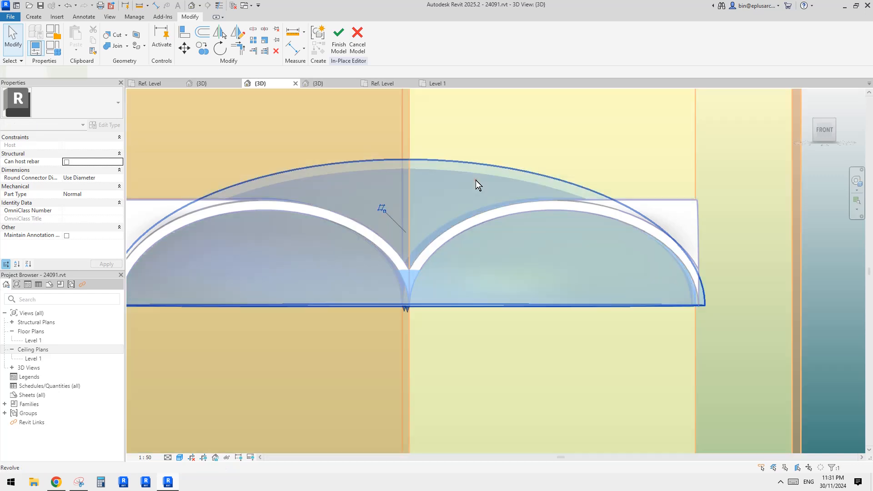
pyautogui.click(819, 132)
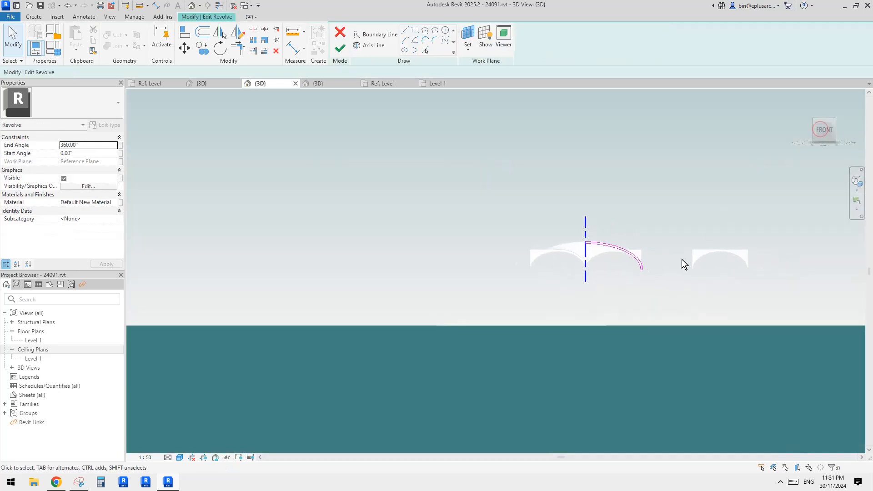
pyautogui.scroll(4, 544, 226)
pyautogui.scroll(2, 486, 189)
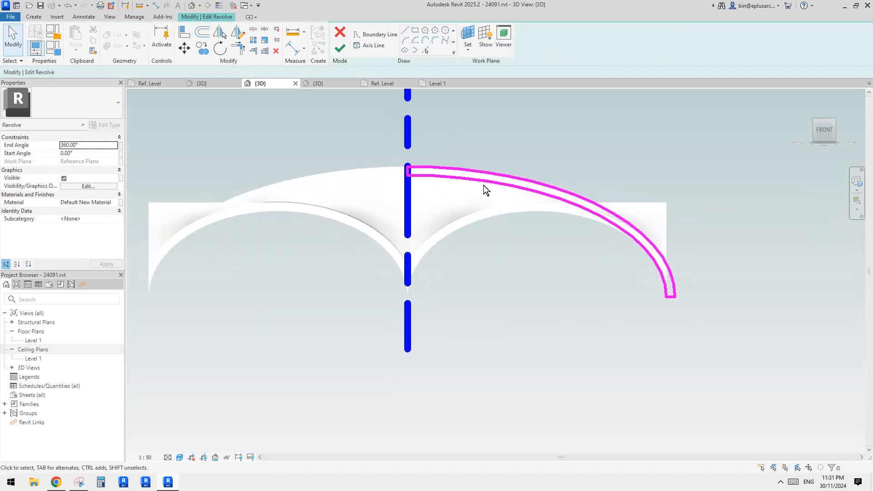
pyautogui.click(530, 197)
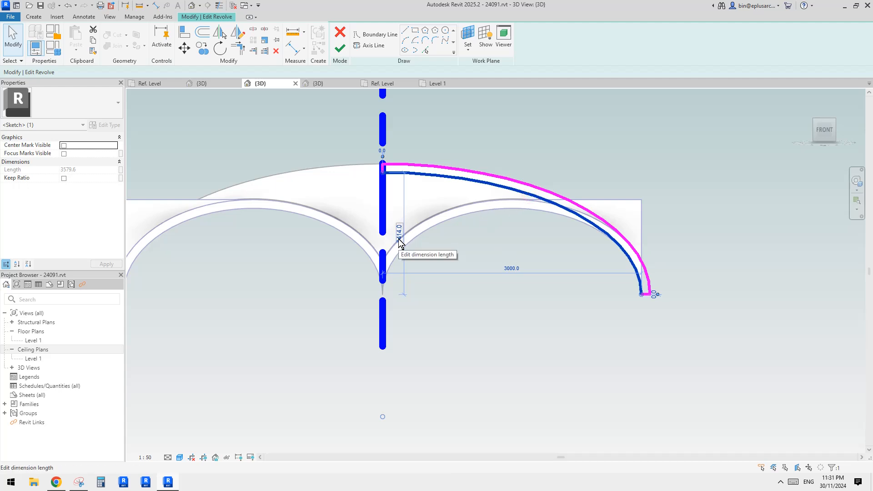
# - Examine the inner ellipse's height and radius dimensions against the neighbouring vault arches
pyautogui.moveTo(566, 276); pyautogui.dragTo(576, 275, button='middle')
pyautogui.scroll(-2, 507, 268)
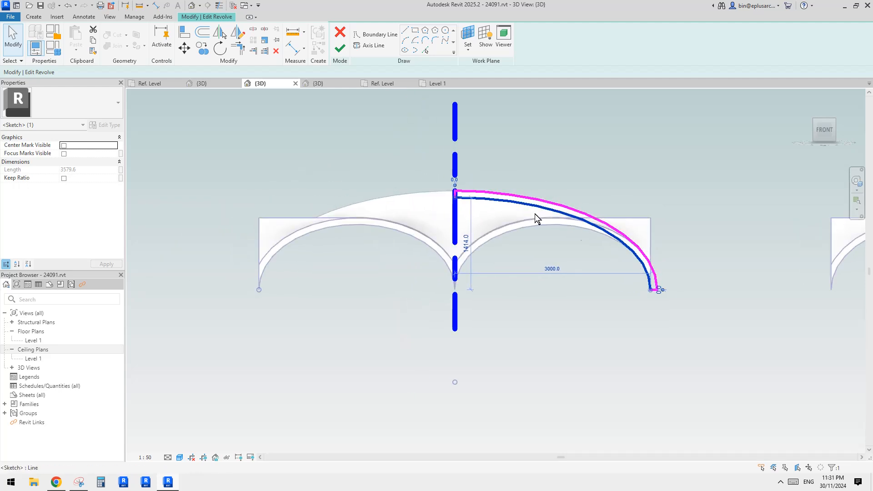
pyautogui.scroll(2, 647, 286)
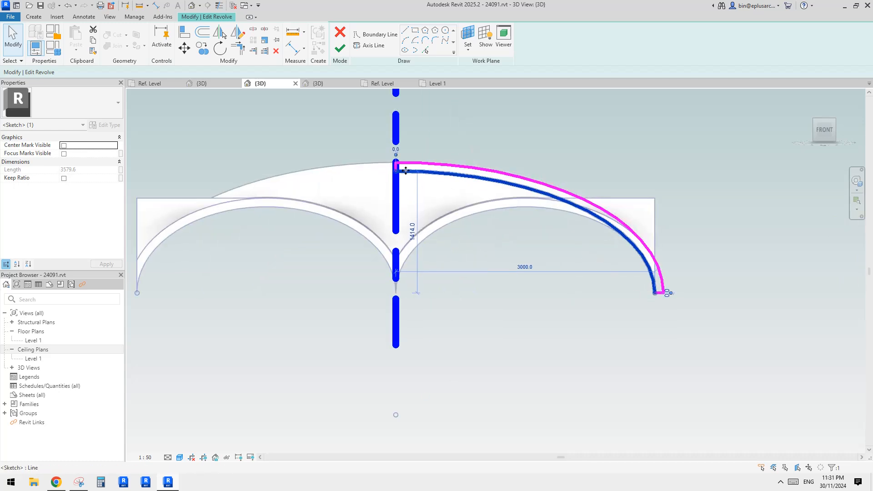
pyautogui.moveTo(556, 276); pyautogui.dragTo(579, 276, button='middle')
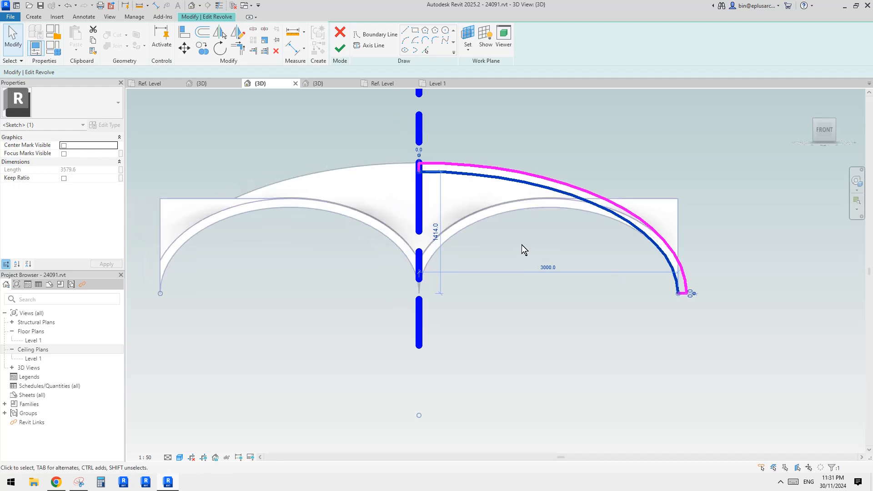
pyautogui.moveTo(423, 187); pyautogui.dragTo(444, 188, button='middle')
pyautogui.scroll(1, 444, 187)
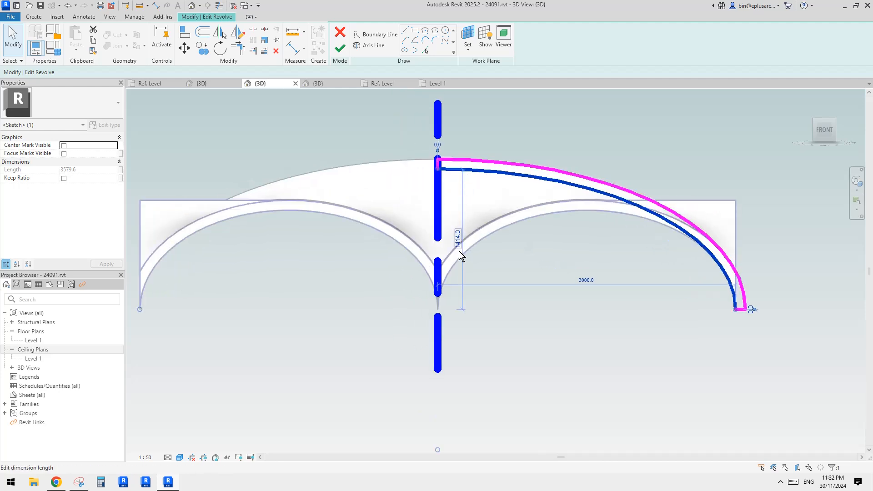
pyautogui.moveTo(459, 251); pyautogui.dragTo(484, 250, button='middle')
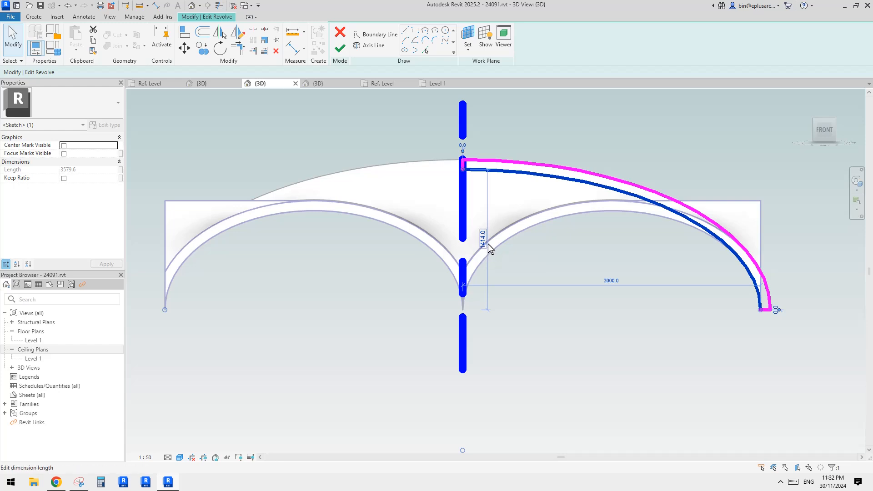
pyautogui.moveTo(502, 255); pyautogui.dragTo(507, 255, button='middle')
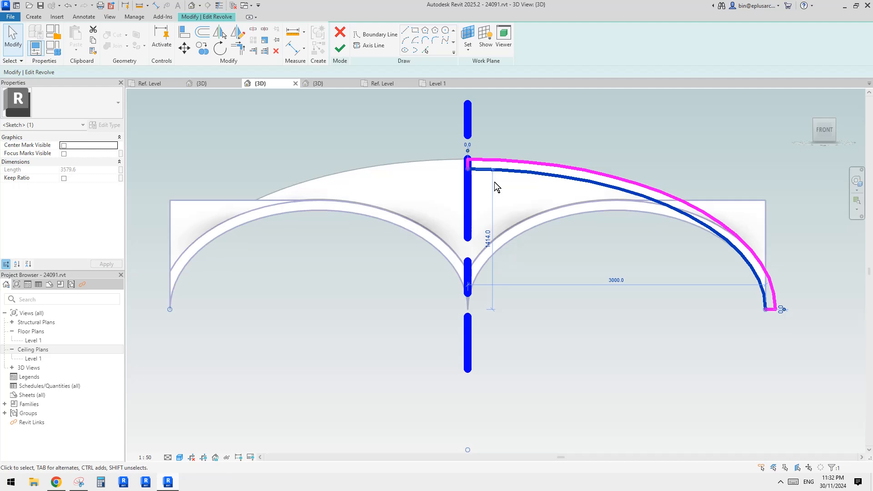
pyautogui.scroll(2, 488, 245)
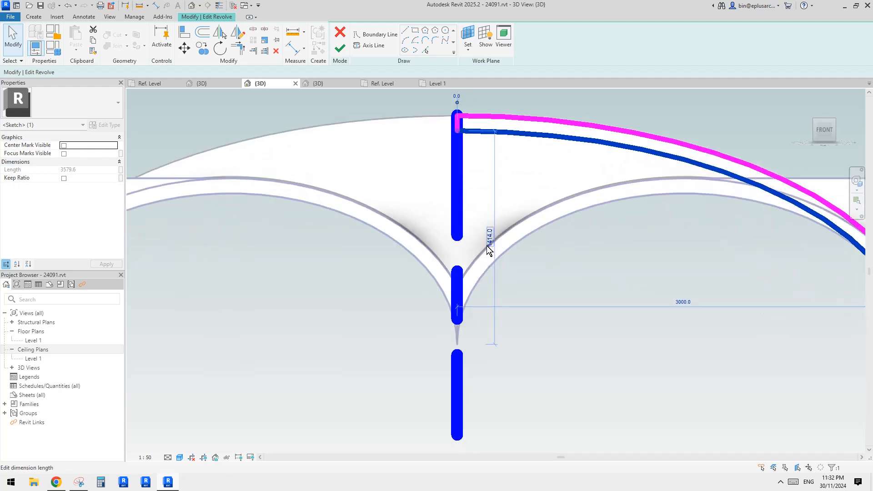
pyautogui.scroll(-2, 490, 238)
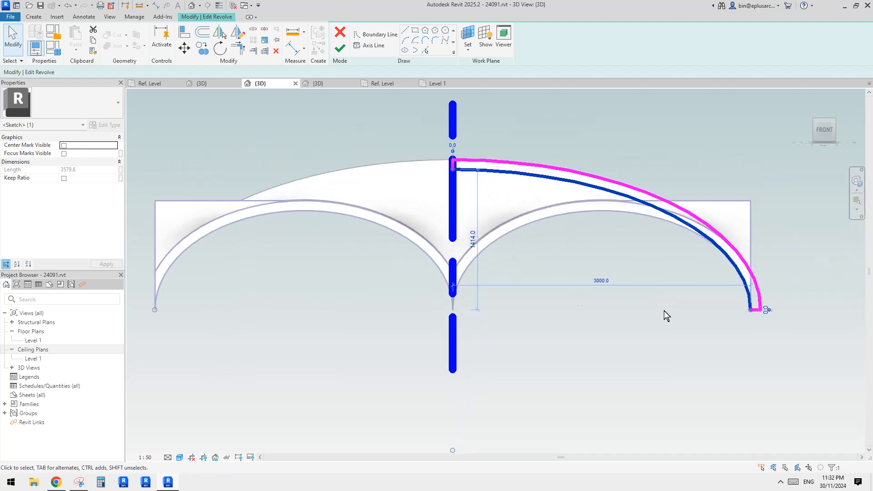
pyautogui.moveTo(700, 296); pyautogui.dragTo(689, 301, button='middle')
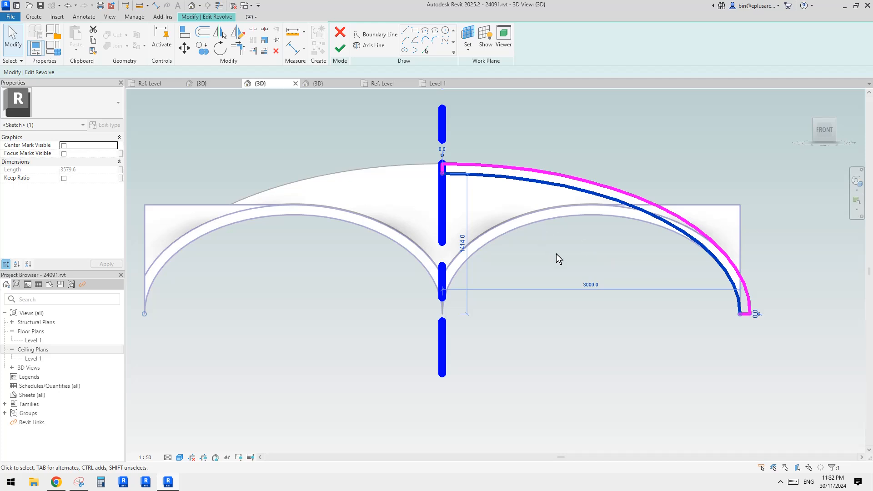
pyautogui.moveTo(528, 245); pyautogui.dragTo(524, 249, button='middle')
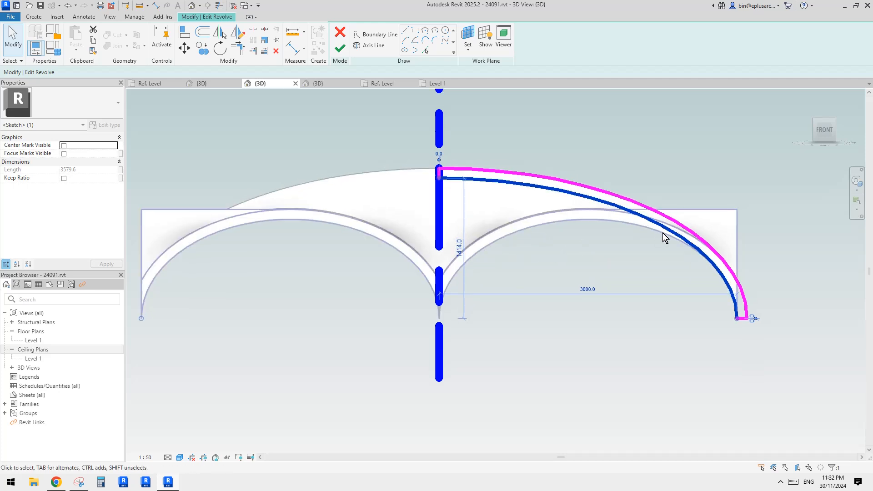
pyautogui.moveTo(664, 239); pyautogui.dragTo(657, 237, button='middle')
# - Finish the revolve sketch and examine from below how the dome's edges meet the vault arches
pyautogui.click(342, 50)
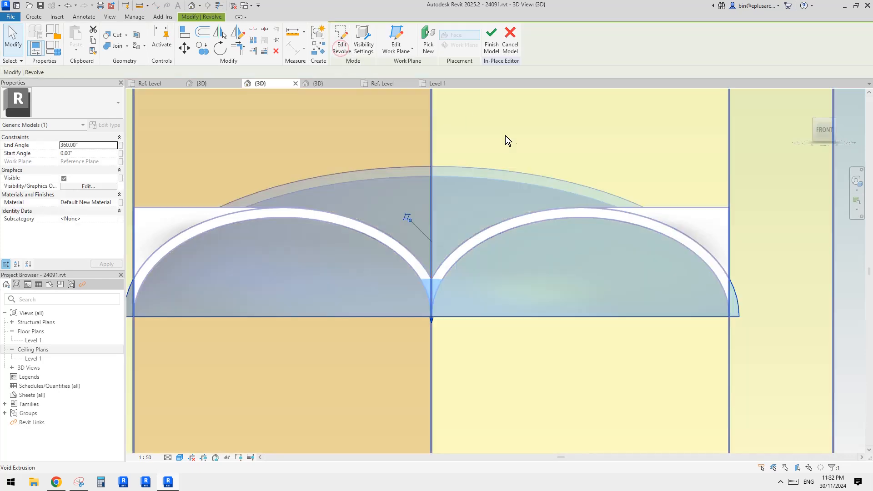
pyautogui.scroll(-3, 490, 154)
pyautogui.keyDown('shift'); pyautogui.moveTo(574, 173); pyautogui.dragTo(599, 110, button='middle'); pyautogui.keyUp('shift')
pyautogui.scroll(5, 522, 253)
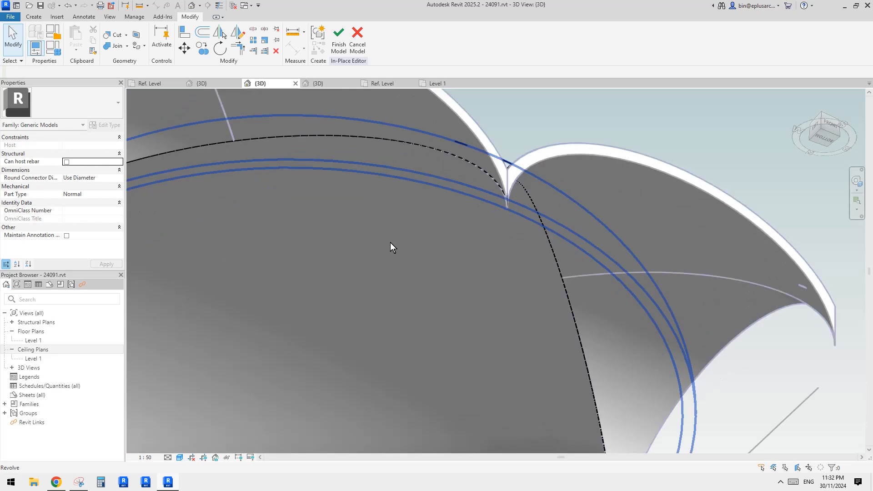
pyautogui.click(390, 242)
pyautogui.scroll(2, 485, 267)
pyautogui.press('Escape')
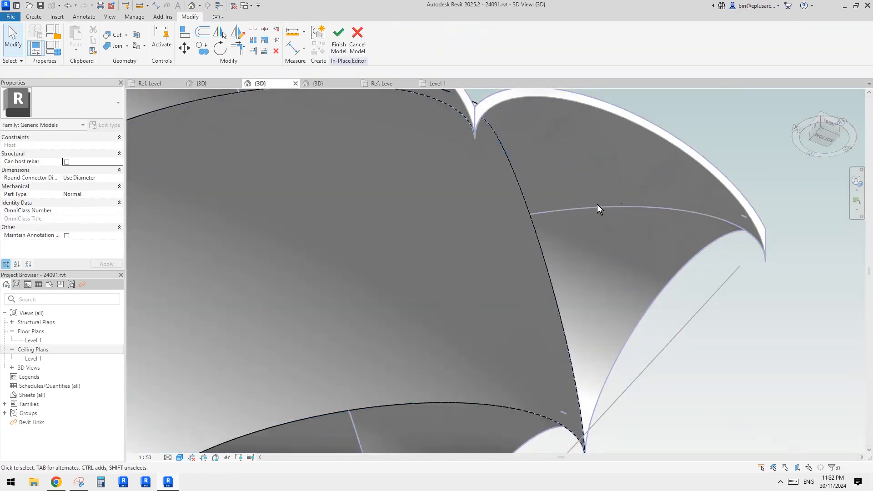
pyautogui.scroll(-2, 634, 264)
pyautogui.moveTo(575, 325); pyautogui.dragTo(579, 212, button='middle')
pyautogui.moveTo(448, 296); pyautogui.dragTo(621, 287, button='middle')
pyautogui.keyDown('shift'); pyautogui.moveTo(408, 198); pyautogui.dragTo(399, 94, button='middle'); pyautogui.keyUp('shift')
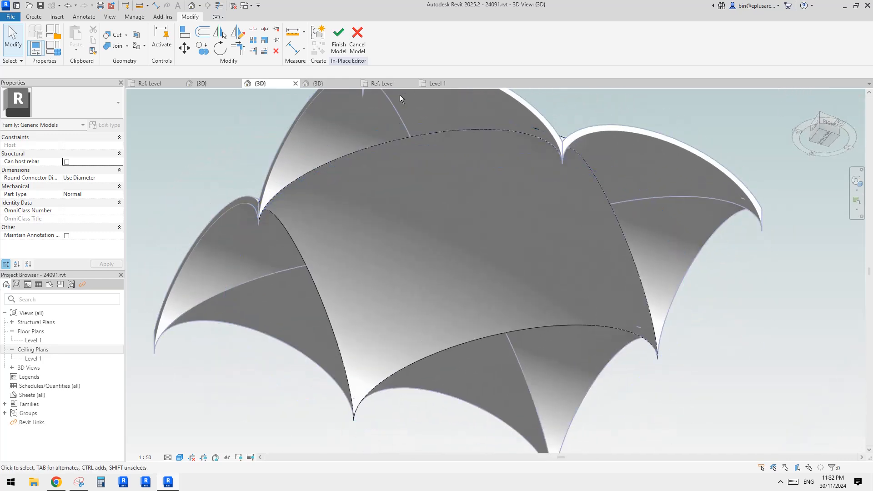
# - Finish the in-place dome model and look over the whole vault assembly from above
pyautogui.click(338, 39)
pyautogui.keyDown('shift'); pyautogui.moveTo(443, 157); pyautogui.dragTo(650, 296, button='middle'); pyautogui.keyUp('shift')
pyautogui.click(672, 263)
pyautogui.scroll(1, 663, 252)
# - Select the four vaults around the dome, check their type properties, and clear the selection
pyautogui.keyDown('ctrl'); pyautogui.click(498, 173); pyautogui.keyUp('ctrl')
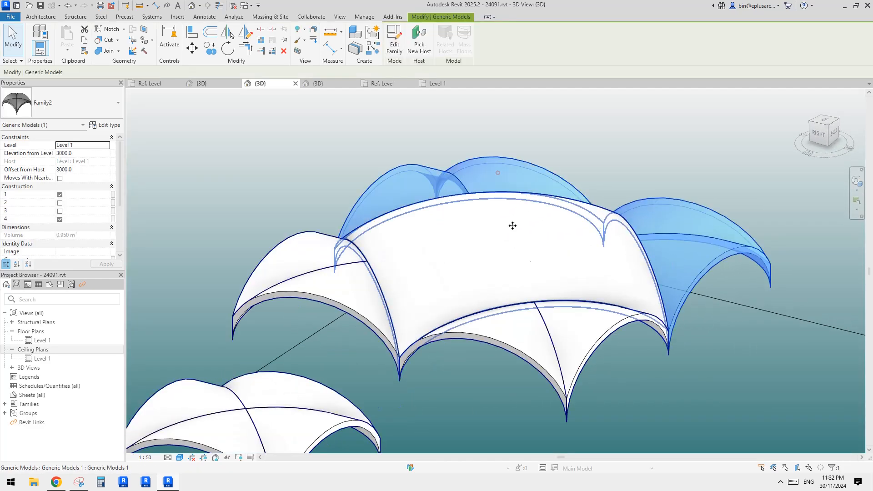
pyautogui.keyDown('ctrl'); pyautogui.click(553, 322); pyautogui.keyUp('ctrl')
pyautogui.keyDown('ctrl'); pyautogui.click(382, 308); pyautogui.keyUp('ctrl')
pyautogui.keyDown('shift'); pyautogui.moveTo(503, 267); pyautogui.dragTo(494, 269, button='middle'); pyautogui.keyUp('shift')
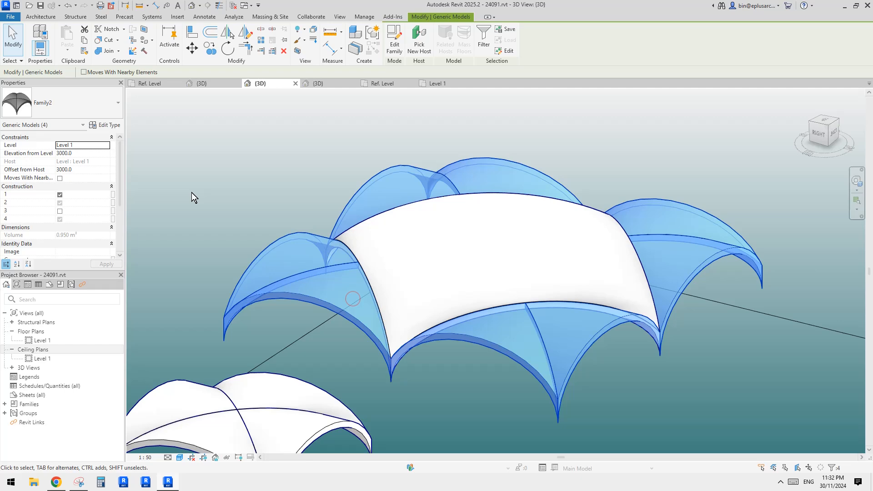
pyautogui.click(112, 131)
pyautogui.press('Escape')
# - Set the H dimension of the vault family type to 1200
pyautogui.click(717, 255)
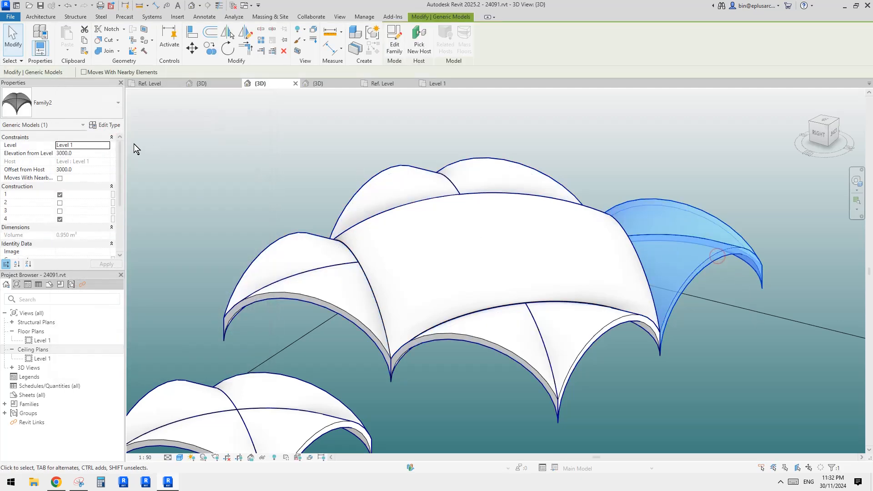
pyautogui.click(105, 124)
pyautogui.click(186, 222)
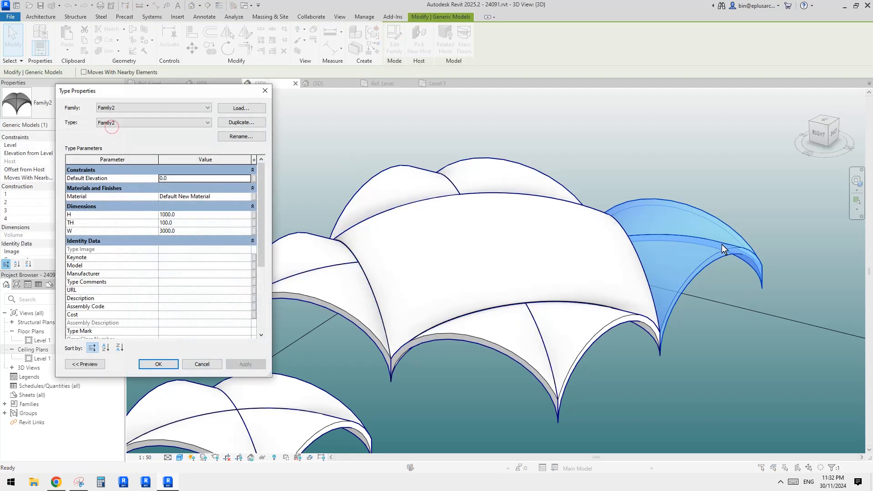
pyautogui.click(185, 215)
pyautogui.write('12')
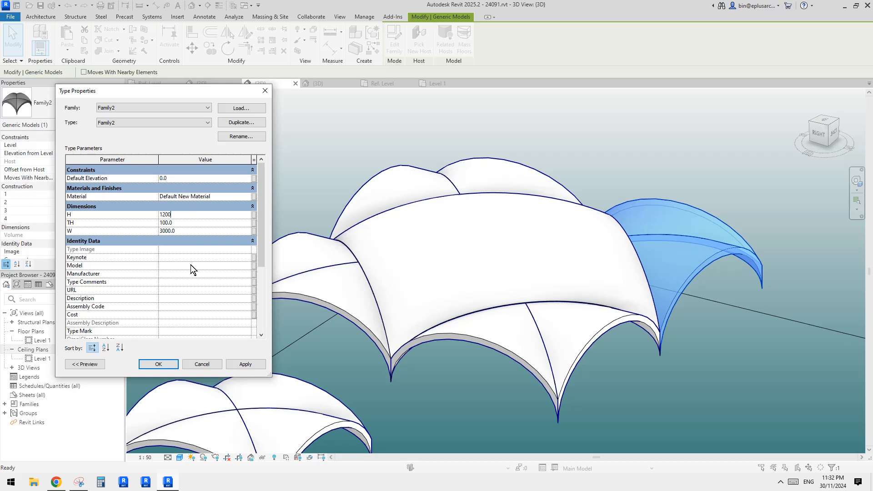
pyautogui.click(174, 366)
# - Switch to Calculator, multiply 1200 by 1.414 and copy the result
pyautogui.keyDown('shift'); pyautogui.moveTo(538, 254); pyautogui.dragTo(367, 117, button='middle'); pyautogui.keyUp('shift')
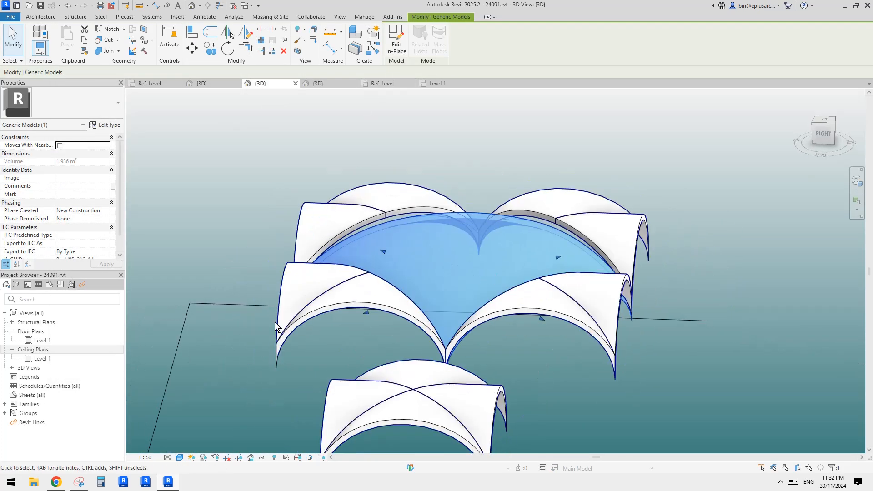
pyautogui.click(98, 480)
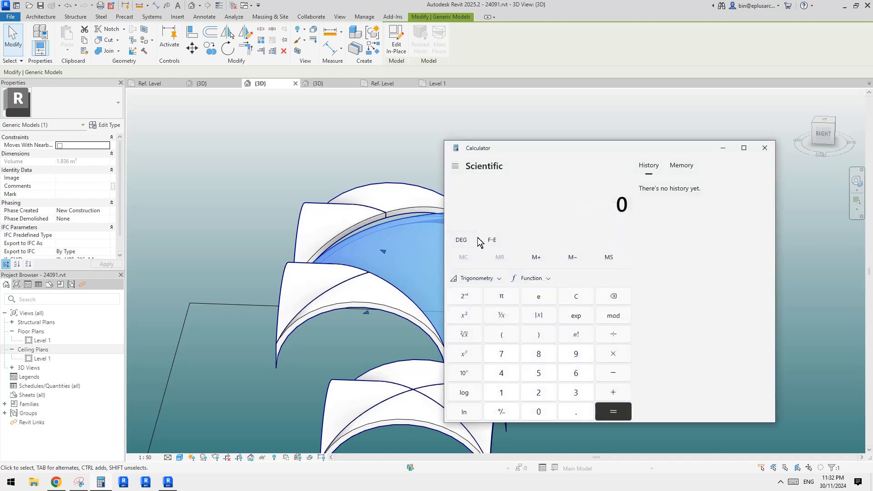
pyautogui.moveTo(568, 147); pyautogui.dragTo(494, 101)
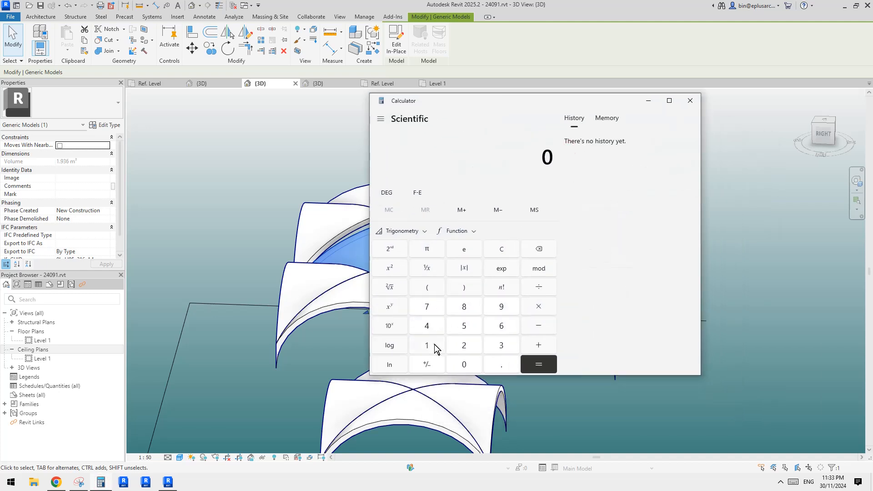
pyautogui.click(434, 345)
pyautogui.click(464, 345)
pyautogui.click(462, 365)
pyautogui.click(464, 364)
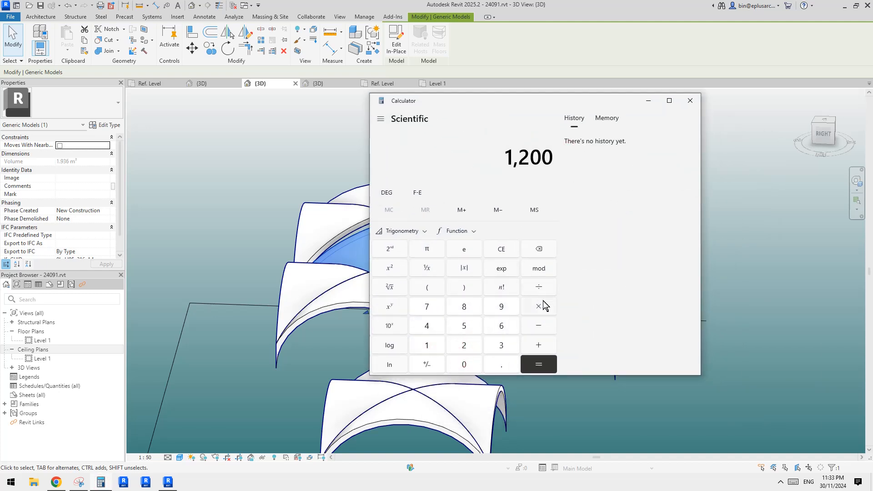
pyautogui.click(430, 343)
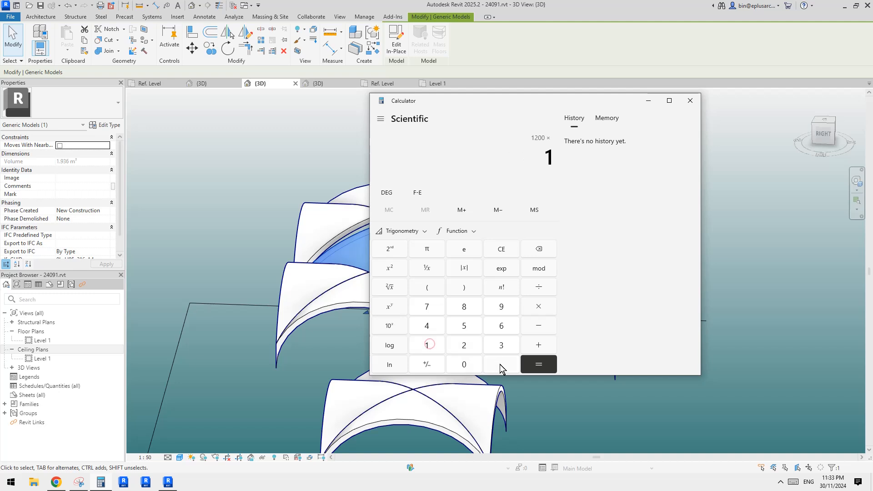
pyautogui.click(500, 364)
pyautogui.click(429, 328)
pyautogui.click(429, 343)
pyautogui.click(431, 328)
pyautogui.click(539, 364)
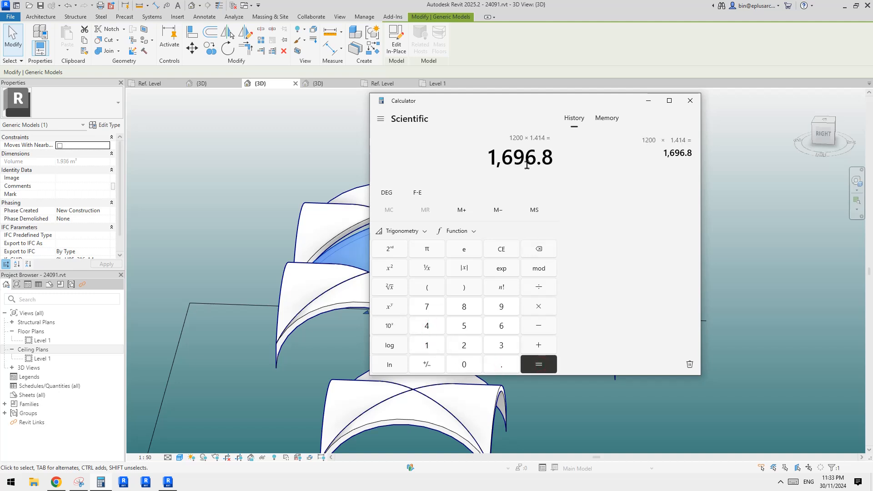
pyautogui.moveTo(494, 158); pyautogui.dragTo(564, 164)
pyautogui.hotkey('ctrl', 'c')
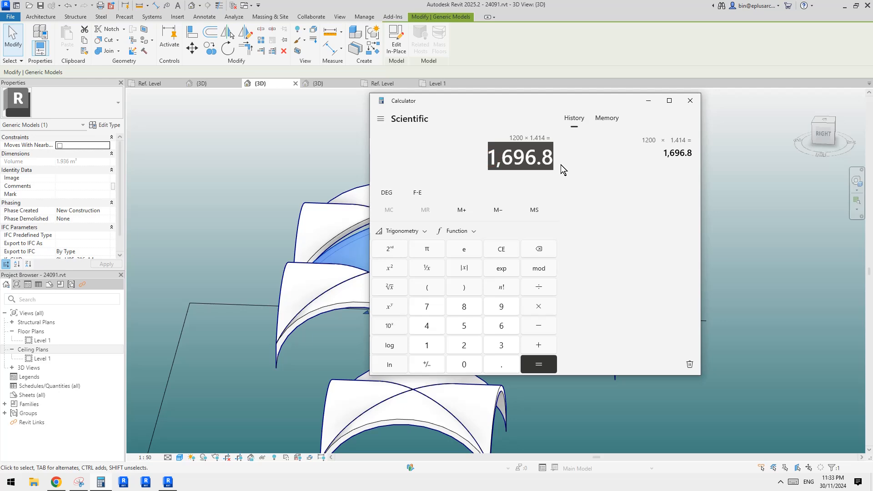
# - Return to Revit, open the in-place dome's revolve sketch for editing and delete the outer ellipse arc
pyautogui.click(266, 195)
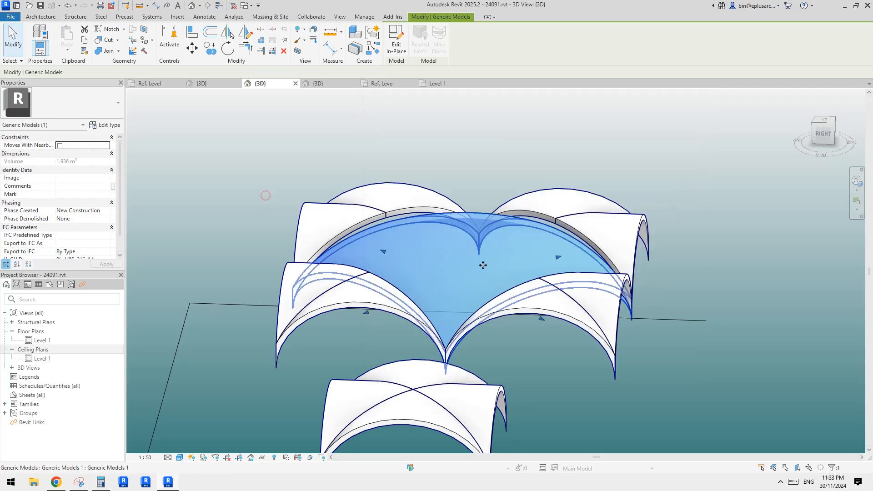
pyautogui.click(402, 50)
pyautogui.doubleClick(517, 249)
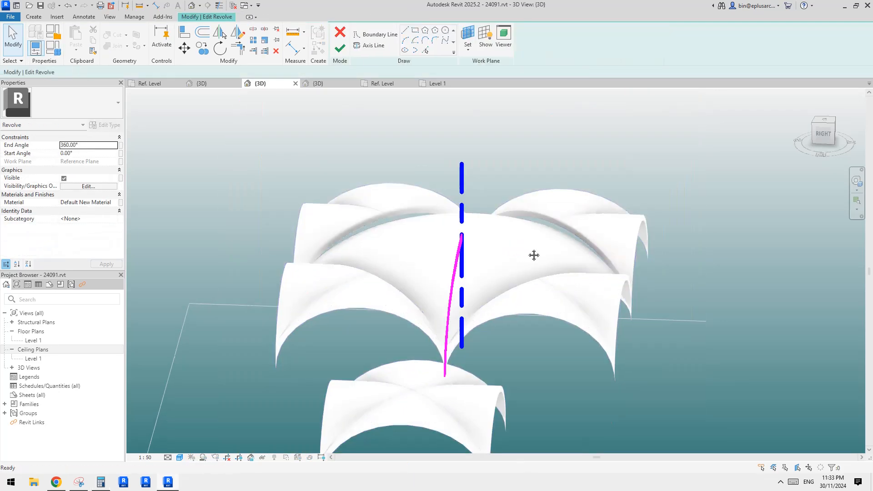
pyautogui.keyDown('shift'); pyautogui.moveTo(534, 255); pyautogui.dragTo(459, 249, button='middle'); pyautogui.keyUp('shift')
pyautogui.click(437, 225)
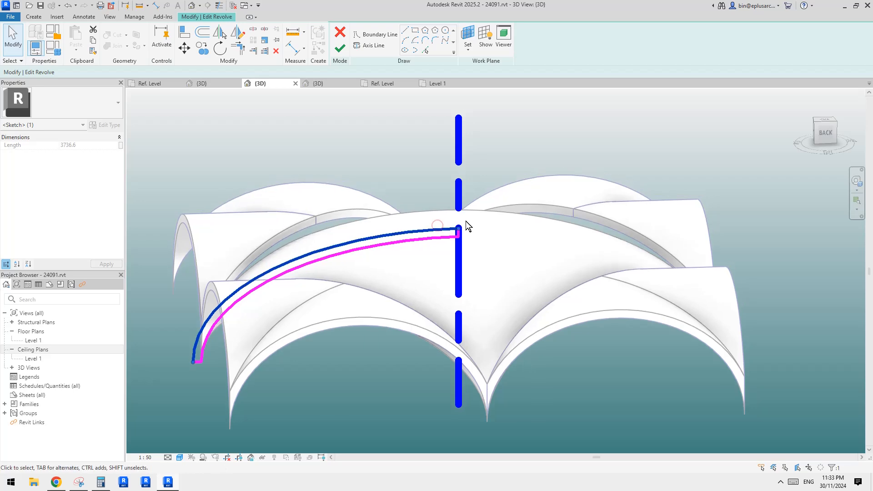
pyautogui.press('Delete')
# - Set the height of the remaining ellipse arc to 1696.8
pyautogui.click(417, 239)
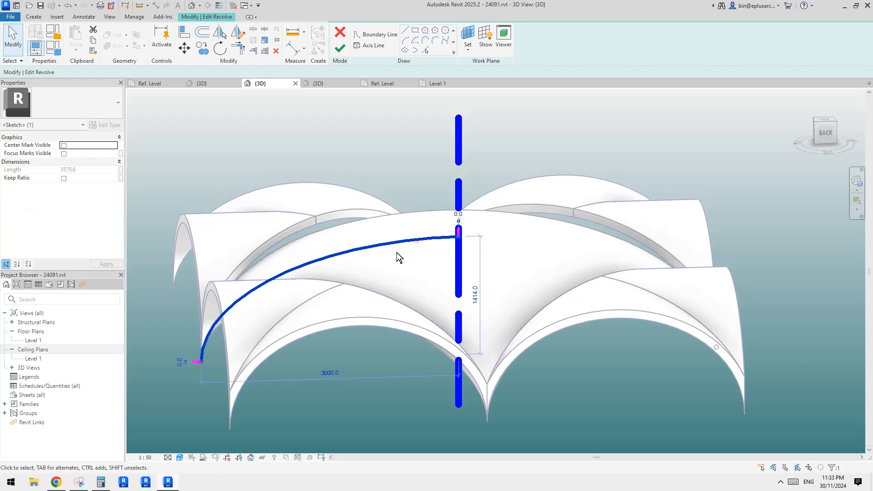
pyautogui.moveTo(396, 252); pyautogui.dragTo(463, 229, button='middle')
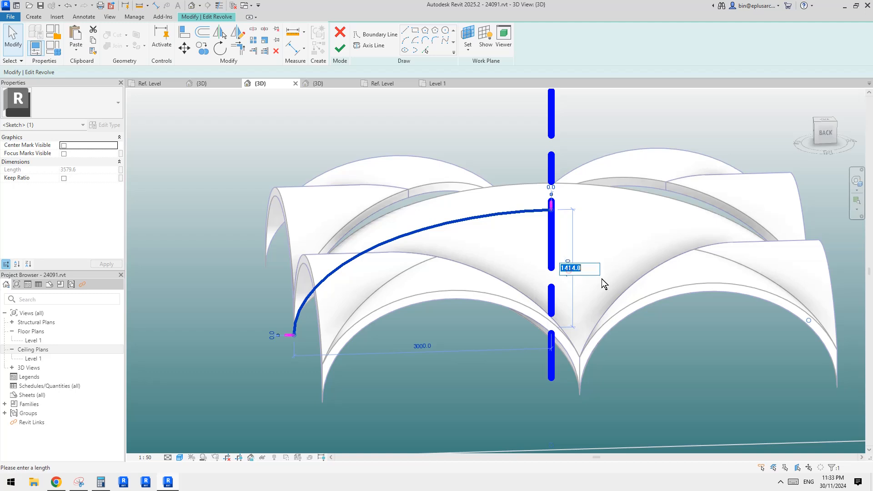
pyautogui.hotkey('ctrl', 'v')
pyautogui.click(647, 242)
pyautogui.click(492, 242)
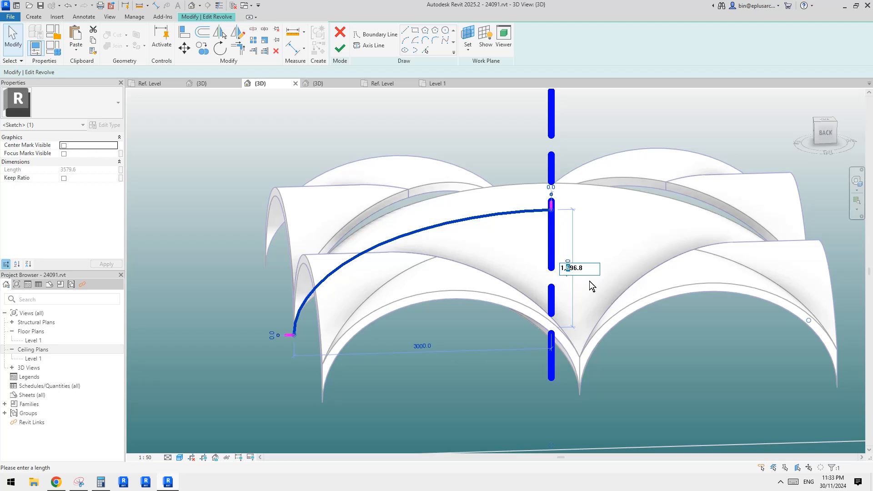
pyautogui.click(637, 261)
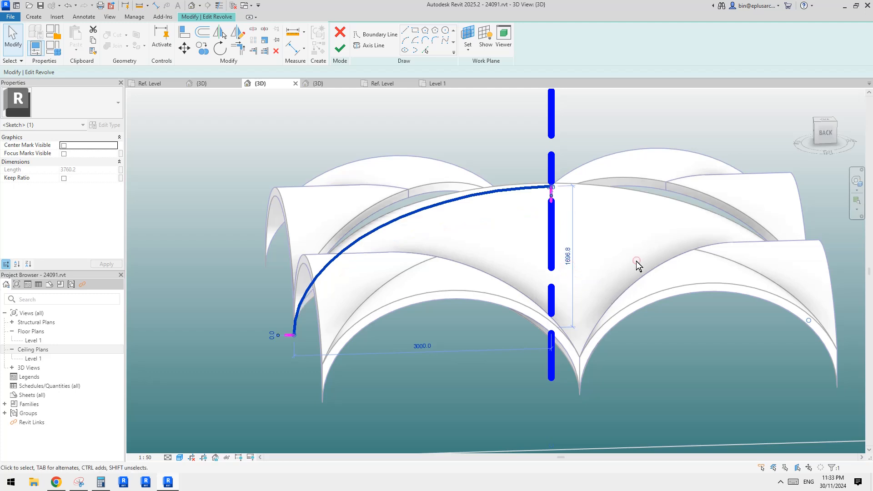
pyautogui.scroll(-1, 566, 253)
pyautogui.press('Escape')
# - Offset a copy of the ellipse arc inward by 100
pyautogui.click(551, 208)
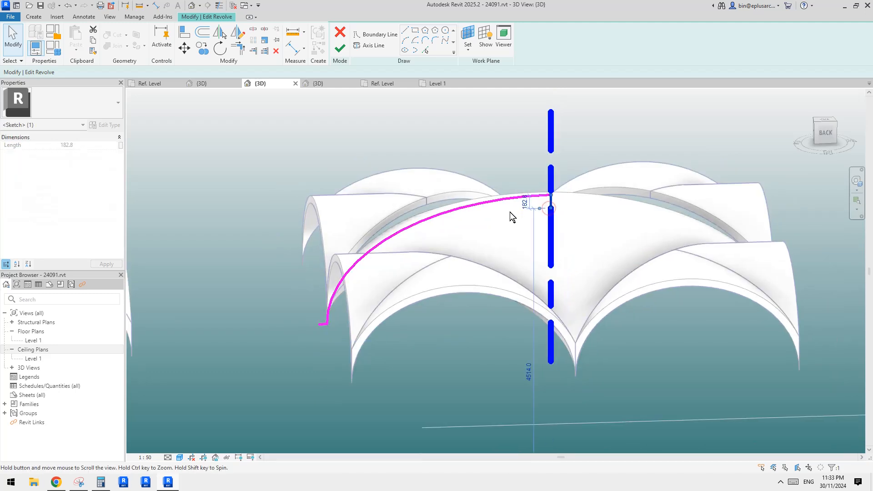
pyautogui.press('o')
pyautogui.press('f')
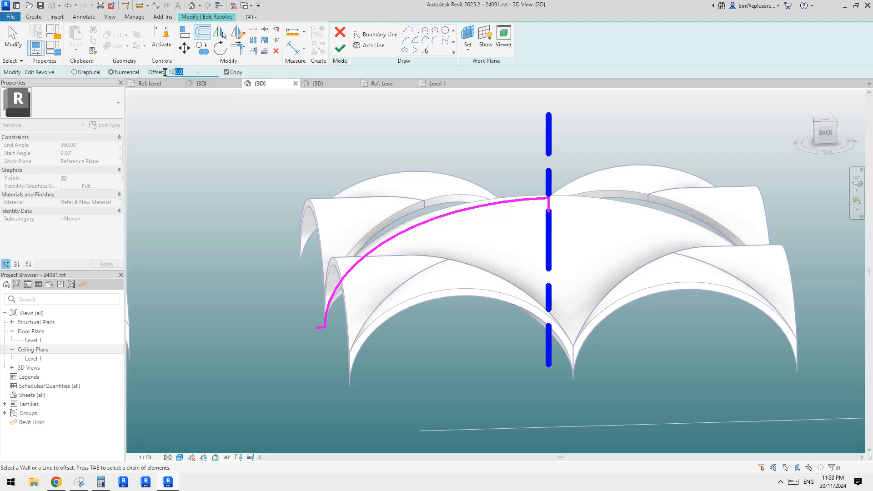
pyautogui.click(556, 204)
pyautogui.scroll(2, 548, 203)
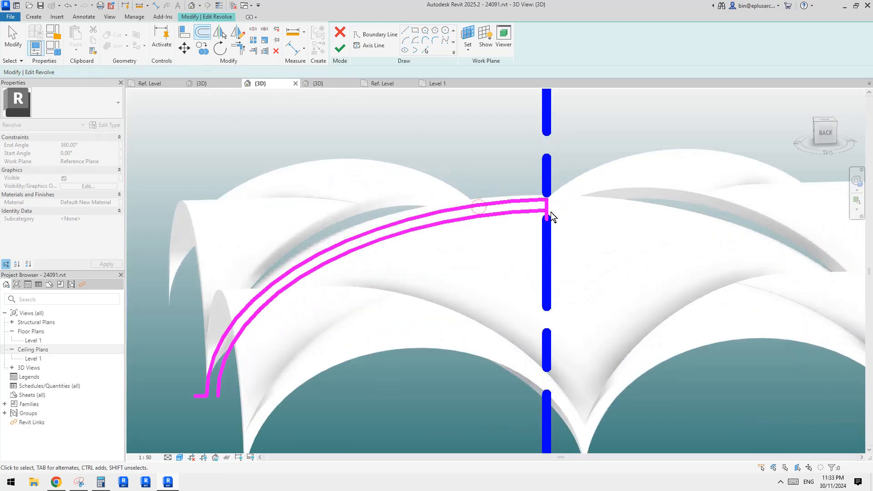
# - Adjust the short lines at the crown and base to close the profile between the original and inner arcs
pyautogui.press('Escape')
pyautogui.click(548, 216)
pyautogui.moveTo(547, 221); pyautogui.dragTo(547, 211)
pyautogui.scroll(-2, 546, 142)
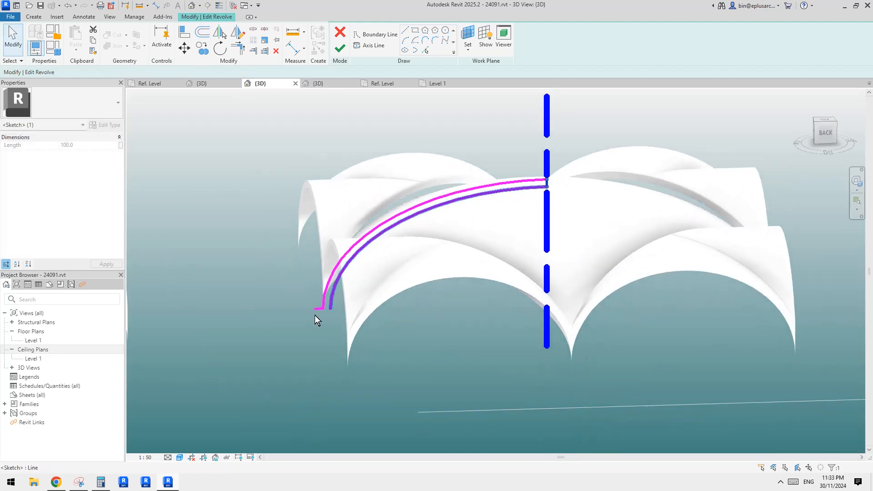
pyautogui.click(318, 309)
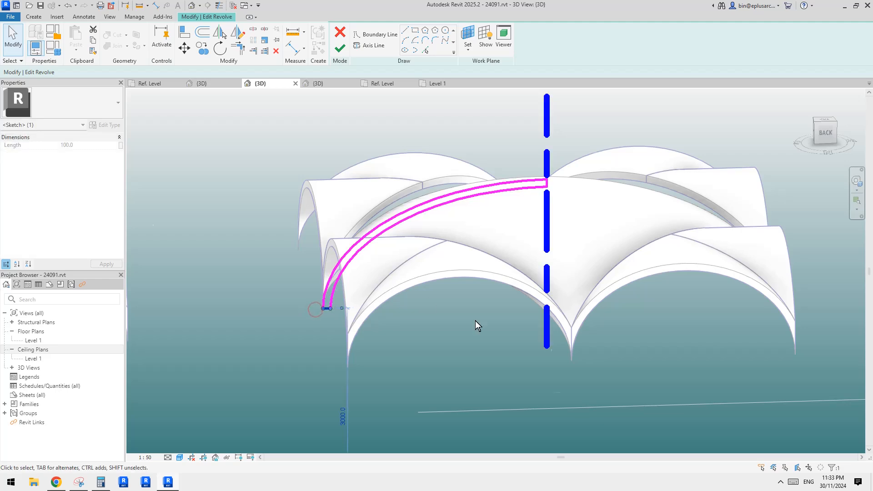
pyautogui.keyDown('shift'); pyautogui.moveTo(476, 321); pyautogui.dragTo(471, 296, button='middle'); pyautogui.keyUp('shift')
pyautogui.press('Escape')
# - Finish the revolve sketch and the in-place model, and look at the dome against the vaults
pyautogui.click(338, 47)
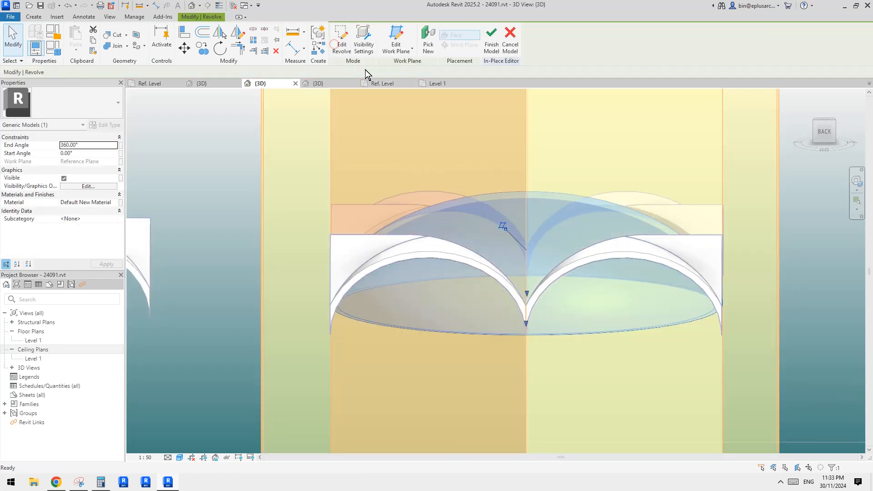
pyautogui.click(480, 54)
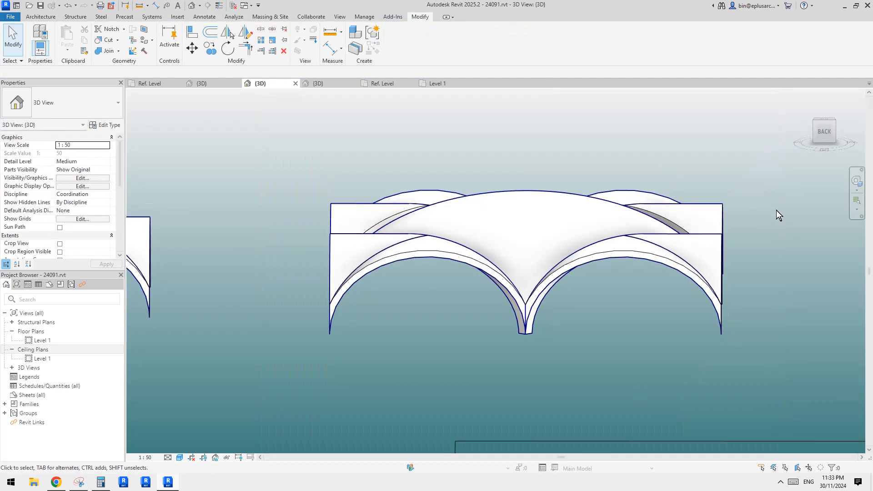
pyautogui.keyDown('shift'); pyautogui.moveTo(775, 213); pyautogui.dragTo(483, 246, button='middle'); pyautogui.keyUp('shift')
pyautogui.click(484, 238)
# - Reopen the dome's revolve sketch and undo the inward offset together with the end-line adjustments
pyautogui.doubleClick(462, 239)
pyautogui.doubleClick(464, 238)
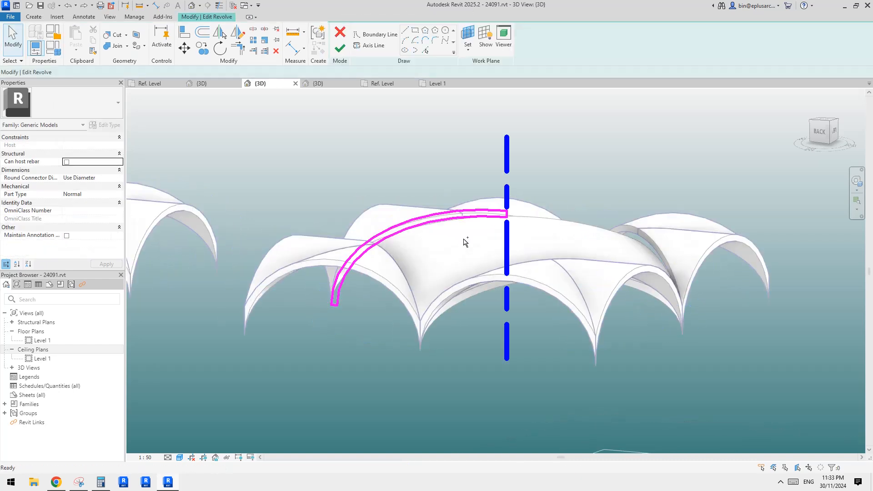
pyautogui.scroll(1, 463, 239)
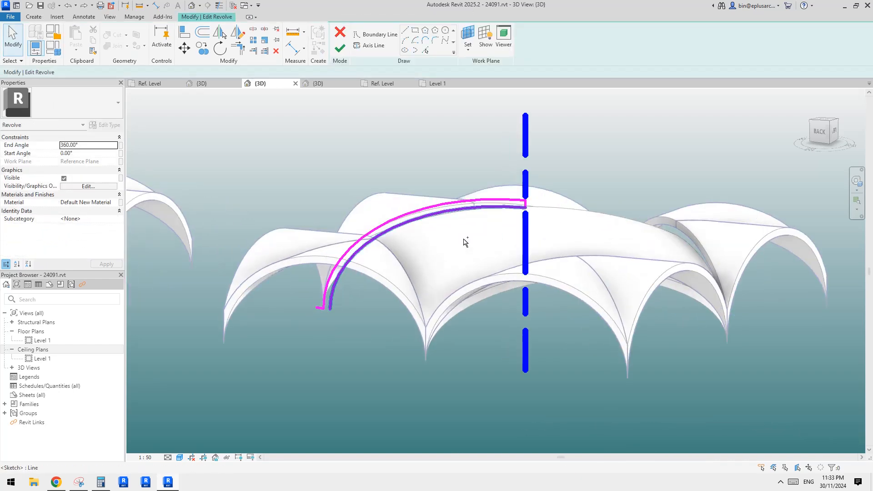
pyautogui.scroll(3, 464, 241)
pyautogui.scroll(-2, 464, 241)
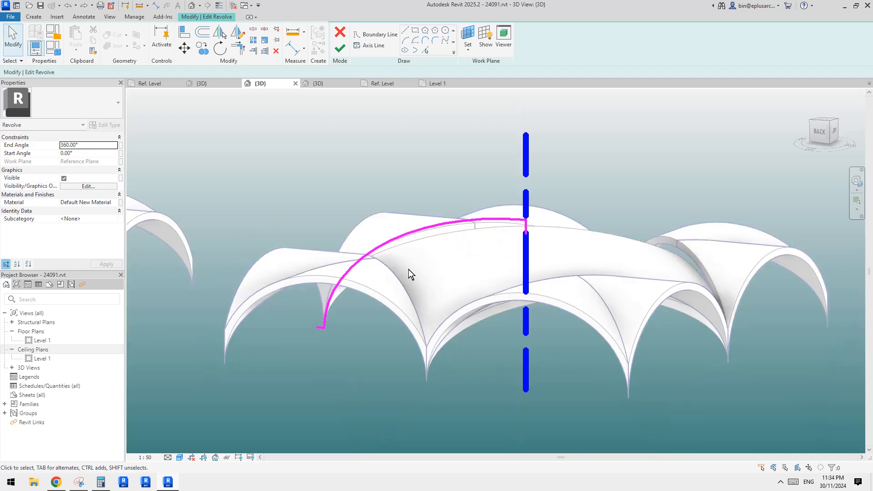
# - Offset a copy of the ellipse arc outward by 100
pyautogui.moveTo(427, 248); pyautogui.dragTo(449, 274, button='middle')
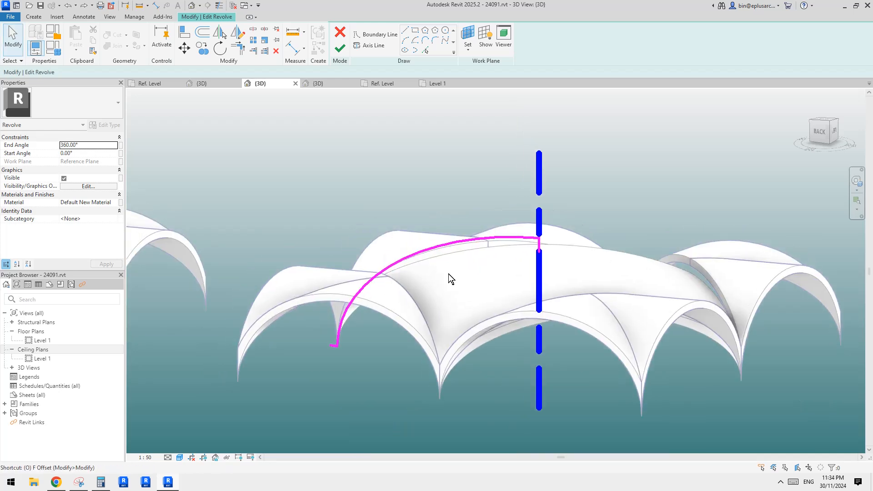
pyautogui.press('o')
pyautogui.press('f')
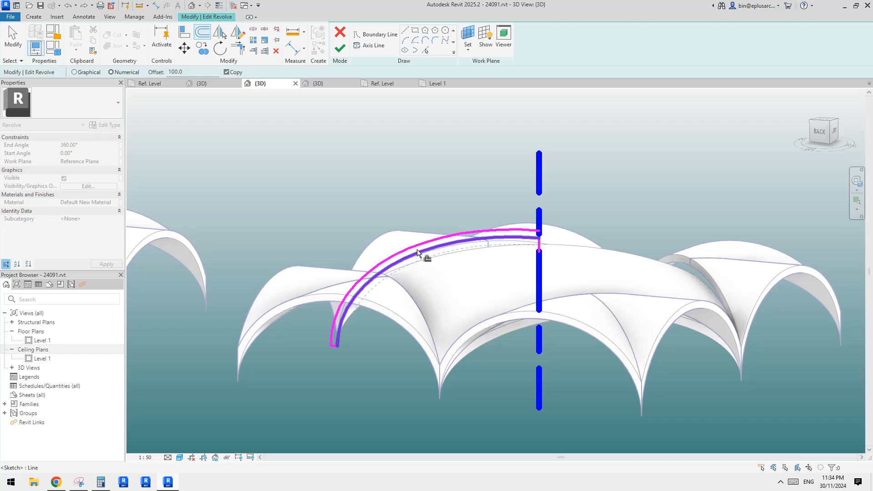
pyautogui.scroll(2, 560, 246)
pyautogui.press('Escape')
# - Adjust the short vertical line on the revolve axis to close the profile between the inner and outer arcs
pyautogui.click(531, 252)
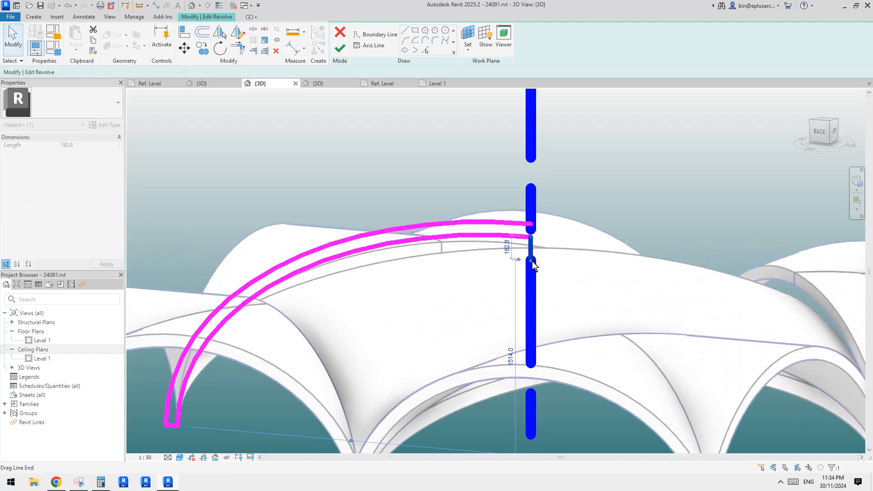
pyautogui.moveTo(531, 260); pyautogui.dragTo(530, 229)
pyautogui.scroll(-3, 530, 228)
pyautogui.press('Escape')
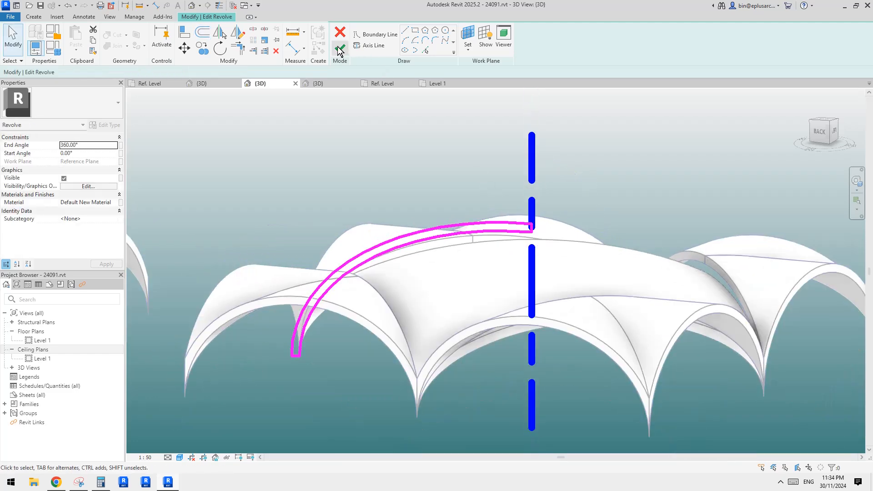
# - Finish the dome's revolve sketch and complete the in-place model
pyautogui.click(340, 47)
pyautogui.press('Escape')
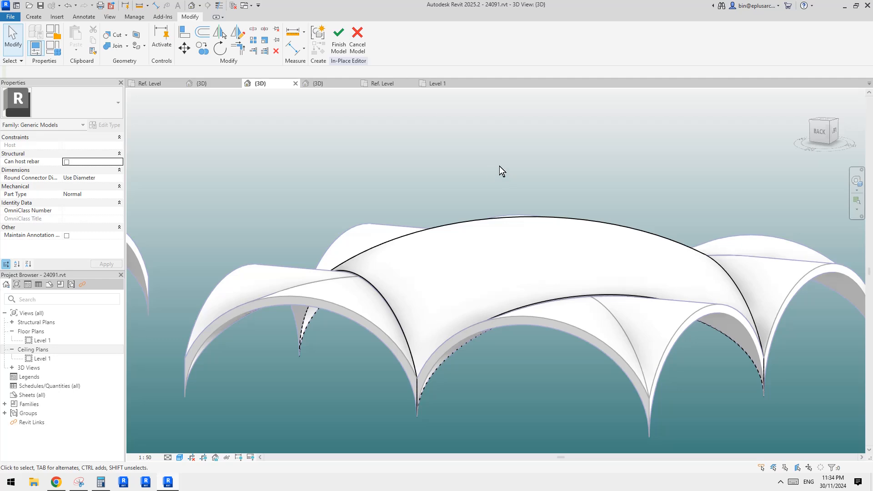
pyautogui.keyDown('shift'); pyautogui.moveTo(499, 166); pyautogui.dragTo(580, 276, button='middle'); pyautogui.keyUp('shift')
pyautogui.click(340, 45)
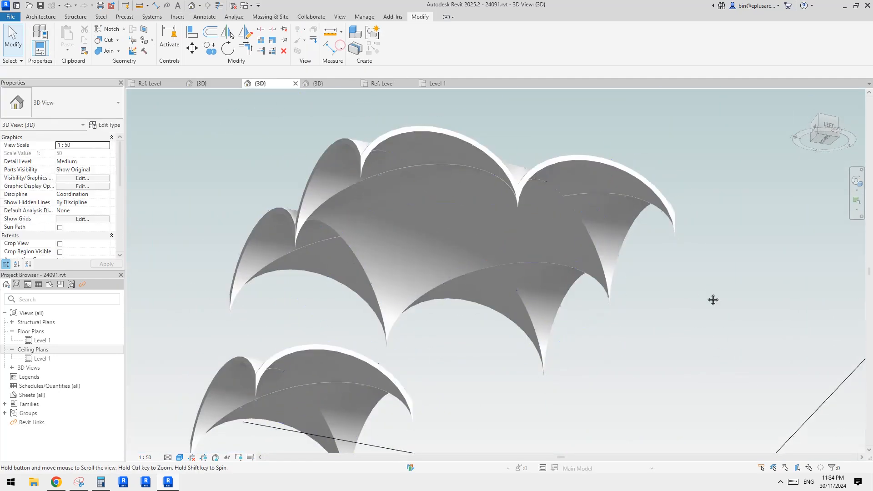
# - Examine from below how the updated dome meets the four surrounding vaults
pyautogui.keyDown('shift'); pyautogui.moveTo(713, 299); pyautogui.dragTo(517, 339, button='middle'); pyautogui.keyUp('shift')
pyautogui.click(587, 311)
pyautogui.scroll(-1, 591, 311)
pyautogui.moveTo(601, 298)
pyautogui.mouseDown(button='middle')
pyautogui.moveTo(605, 328)
pyautogui.moveTo(637, 342)
pyautogui.moveTo(604, 355)
pyautogui.moveTo(597, 349)
pyautogui.moveTo(606, 345)
pyautogui.mouseUp(button='middle')
pyautogui.scroll(2, 607, 331)
pyautogui.scroll(-2, 599, 331)
pyautogui.scroll(3, 640, 301)
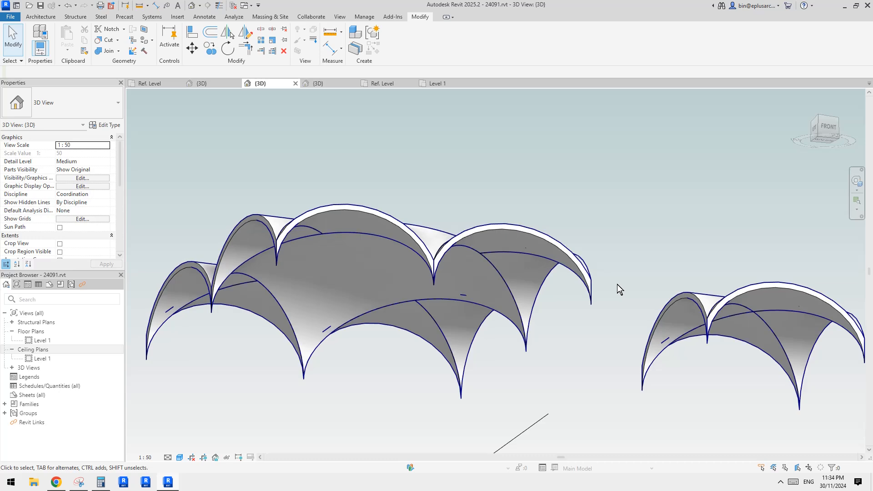